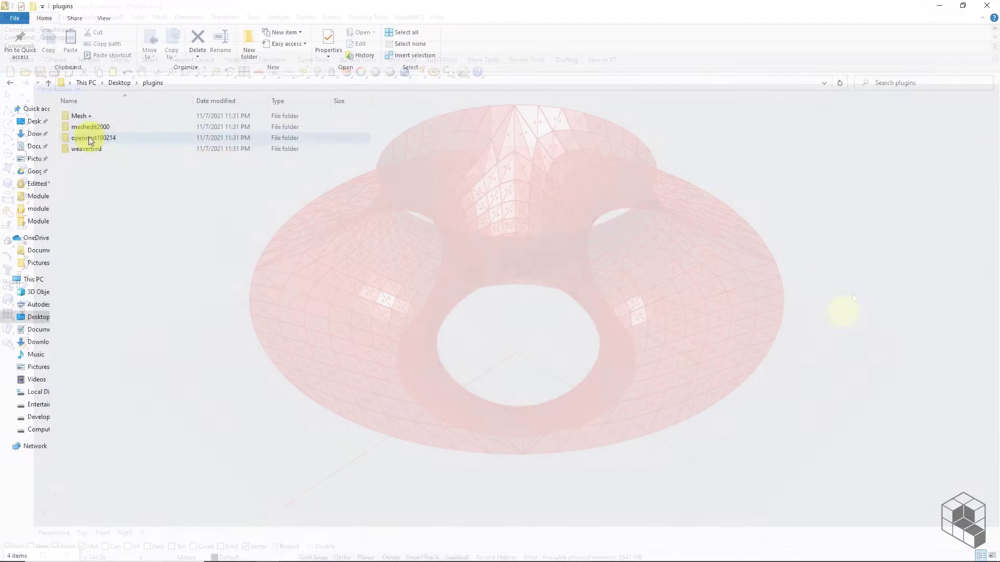
Step: Open the opennest190214 plugin folder and copy all the files inside it
{"action": "left_click", "coordinate": [94, 138]}
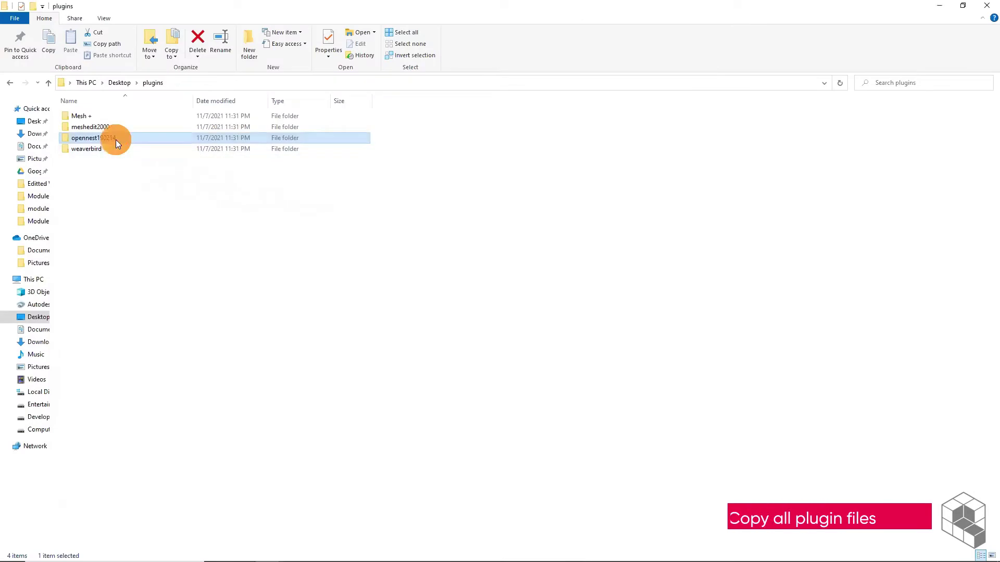
{"action": "double_click", "coordinate": [115, 140]}
{"action": "left_click_drag", "start_coordinate": [305, 244], "coordinate": [102, 114]}
{"action": "right_click", "coordinate": [103, 116]}
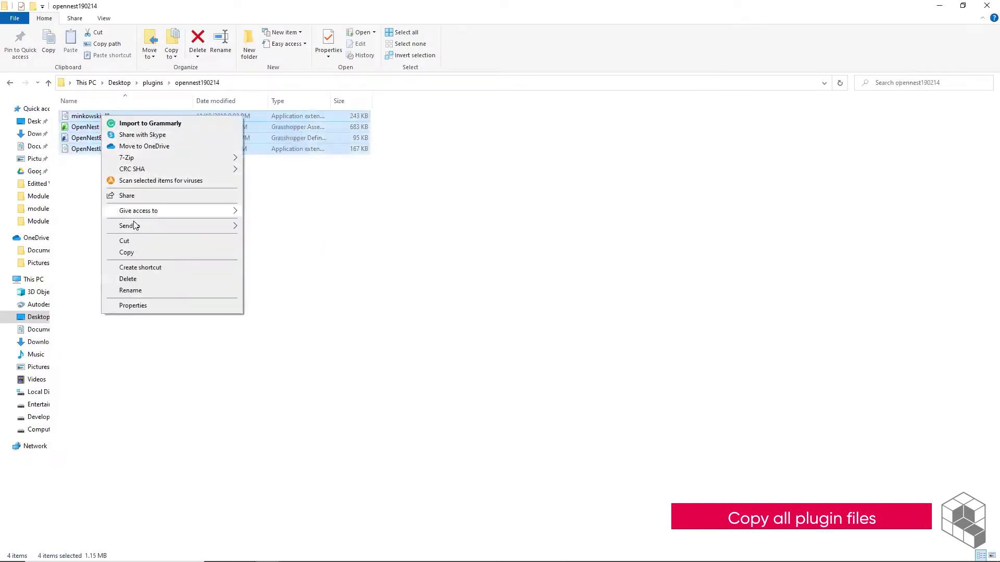
{"action": "left_click", "coordinate": [127, 252]}
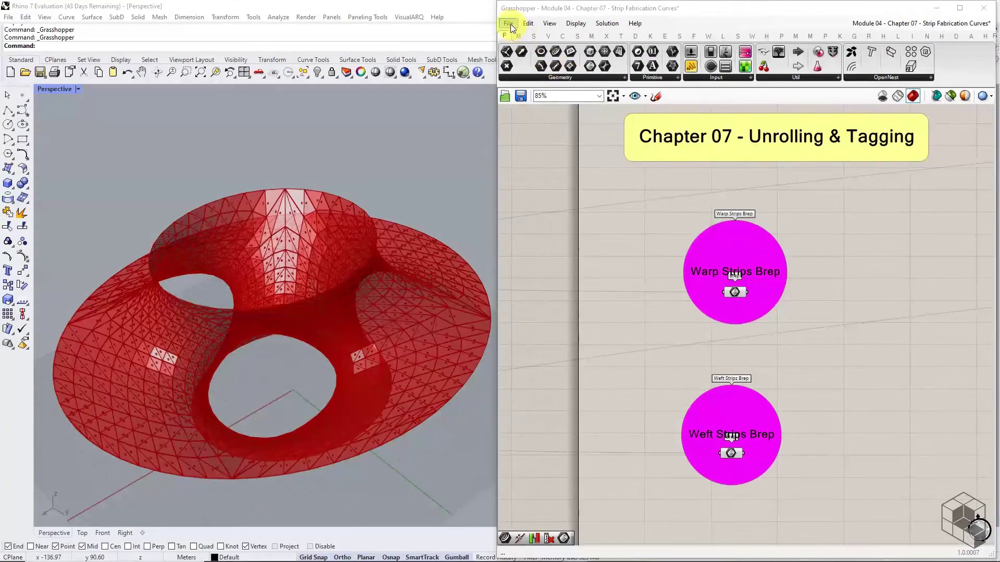
Step: Open Grasshopper's Components Folder and paste the copied OpenNest plugin files into it
{"action": "left_click", "coordinate": [509, 24]}
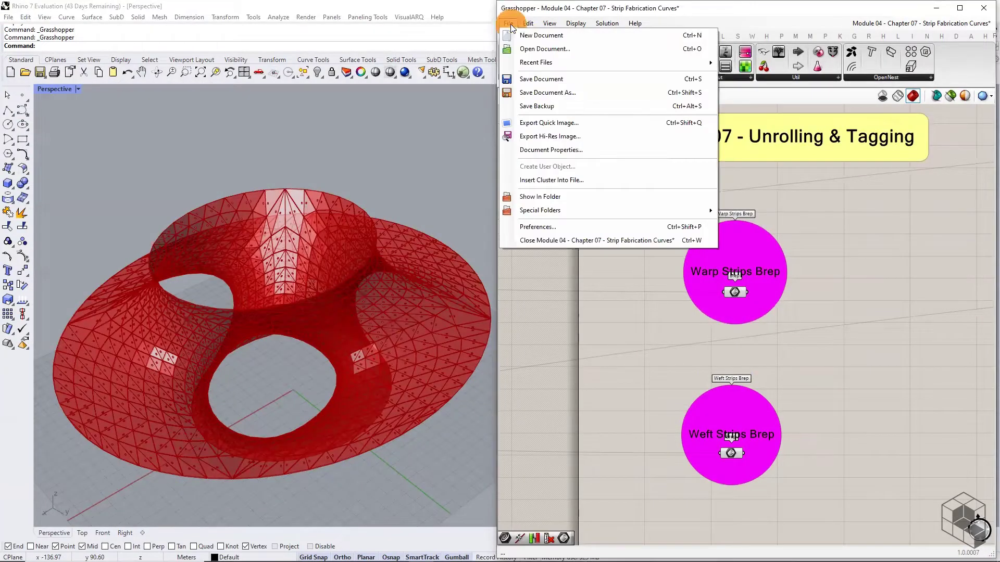
{"action": "mouse_move", "coordinate": [538, 213]}
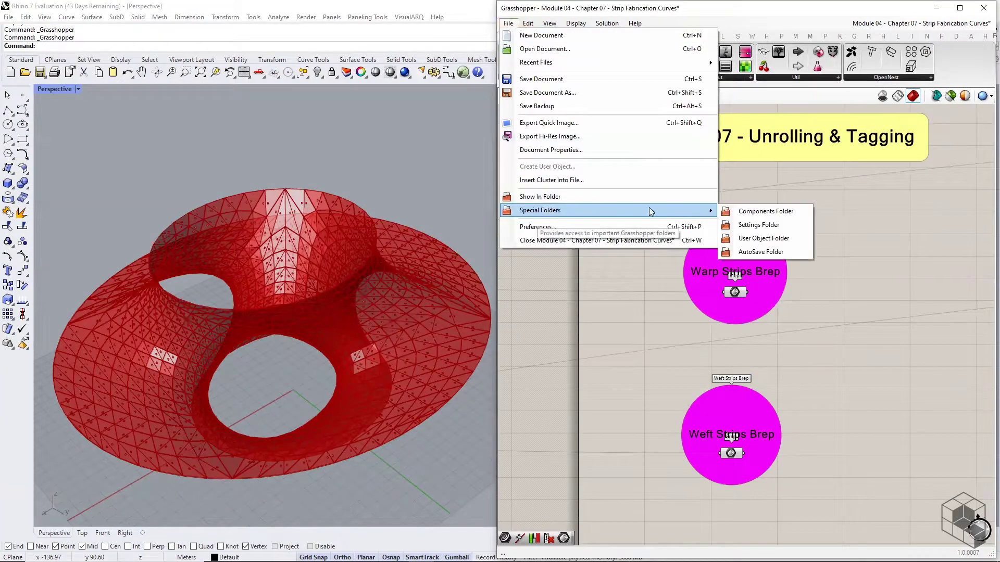
{"action": "left_click", "coordinate": [754, 214]}
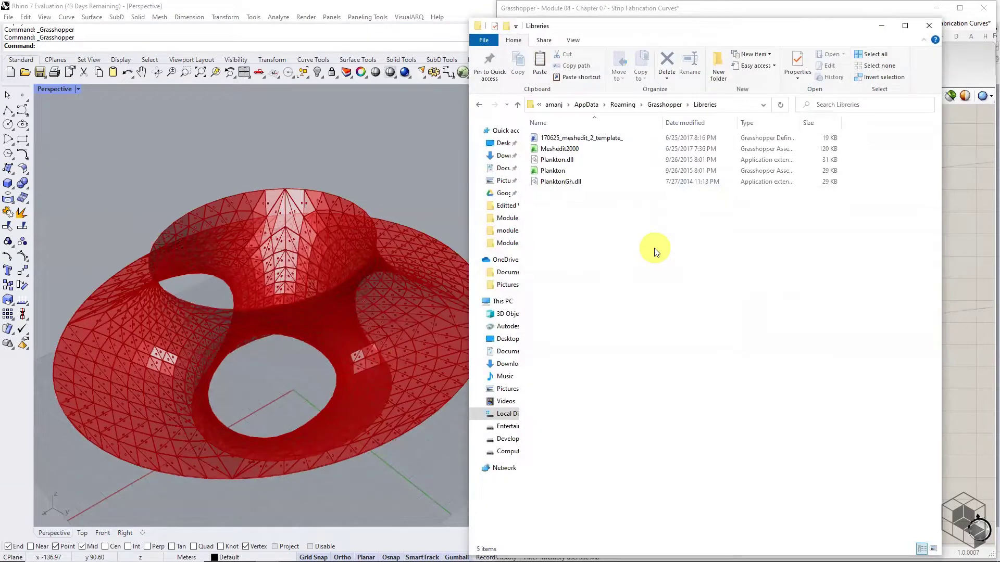
{"action": "right_click", "coordinate": [655, 252]}
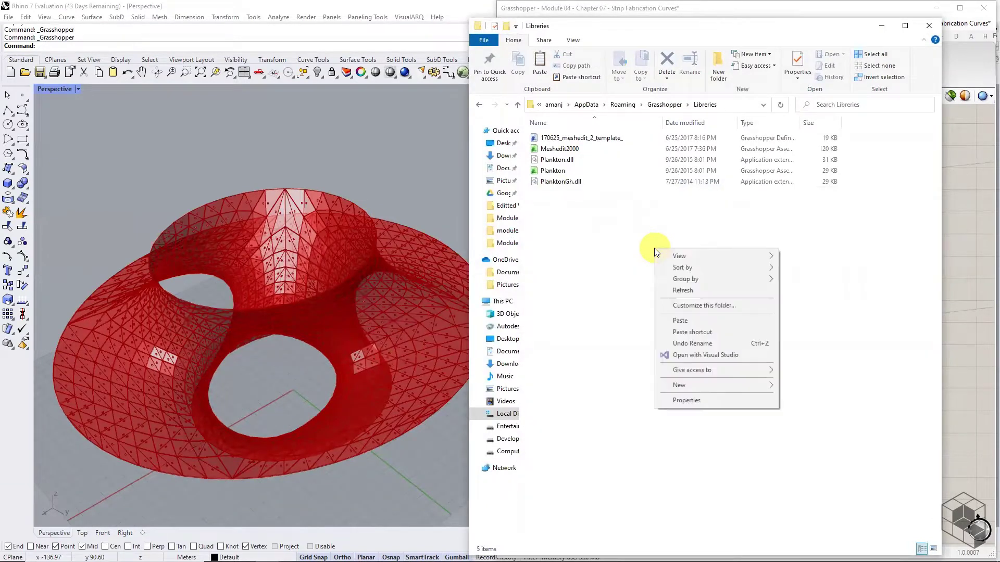
{"action": "left_click", "coordinate": [674, 319]}
{"action": "left_click", "coordinate": [596, 242]}
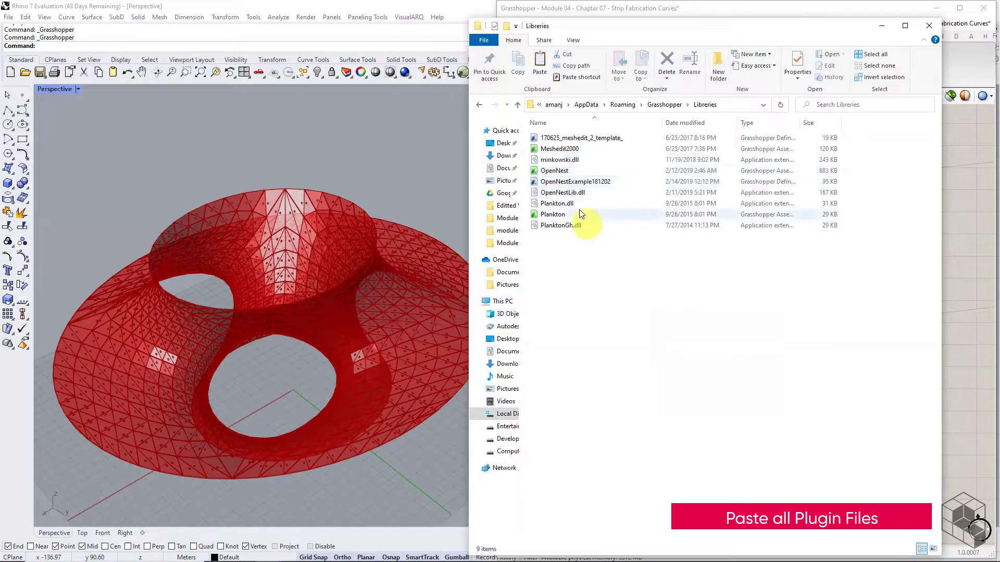
Step: Check the file properties and advanced attributes of the OpenNest assembly
{"action": "right_click", "coordinate": [555, 170]}
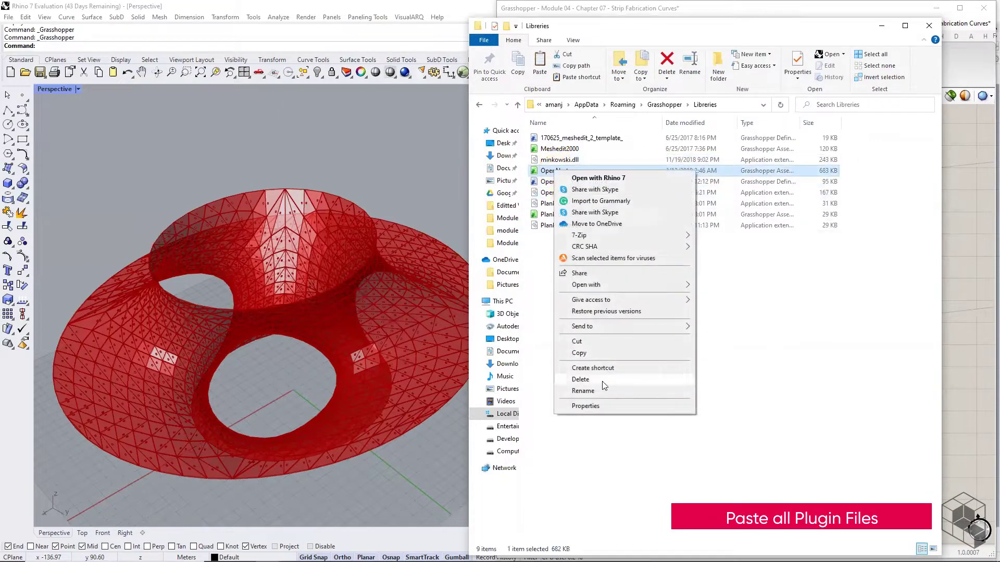
{"action": "left_click", "coordinate": [602, 404]}
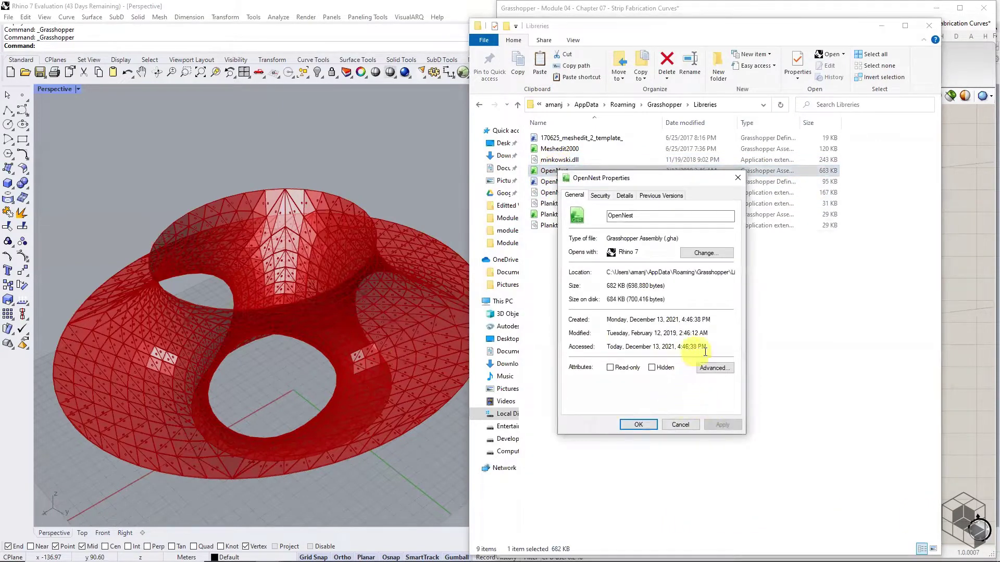
{"action": "left_click", "coordinate": [709, 369]}
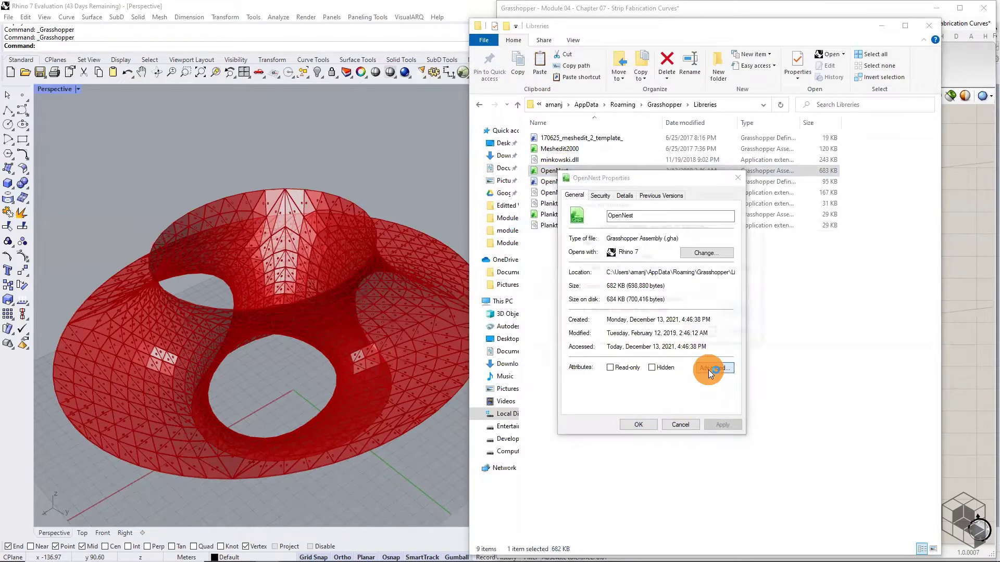
{"action": "left_click", "coordinate": [732, 335]}
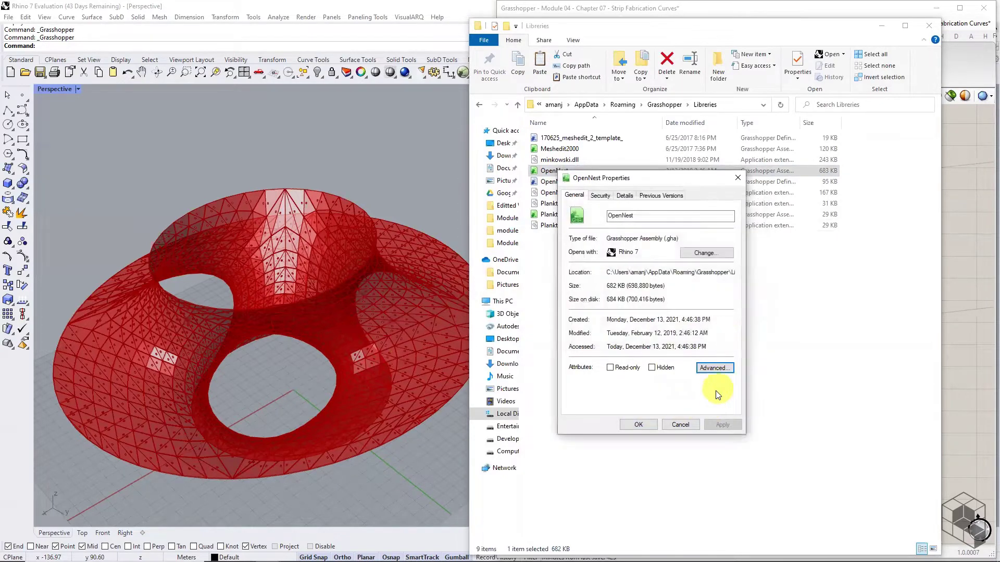
{"action": "left_click", "coordinate": [649, 422]}
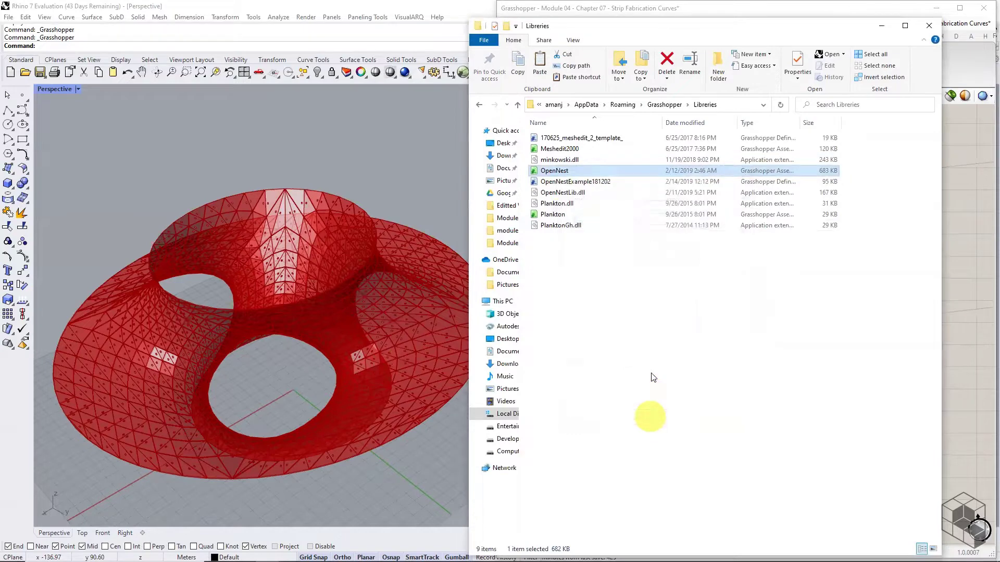
Step: Check the file properties of OpenNestExample181202, OpenNestLib.dll and minkowski.dll
{"action": "right_click", "coordinate": [547, 185]}
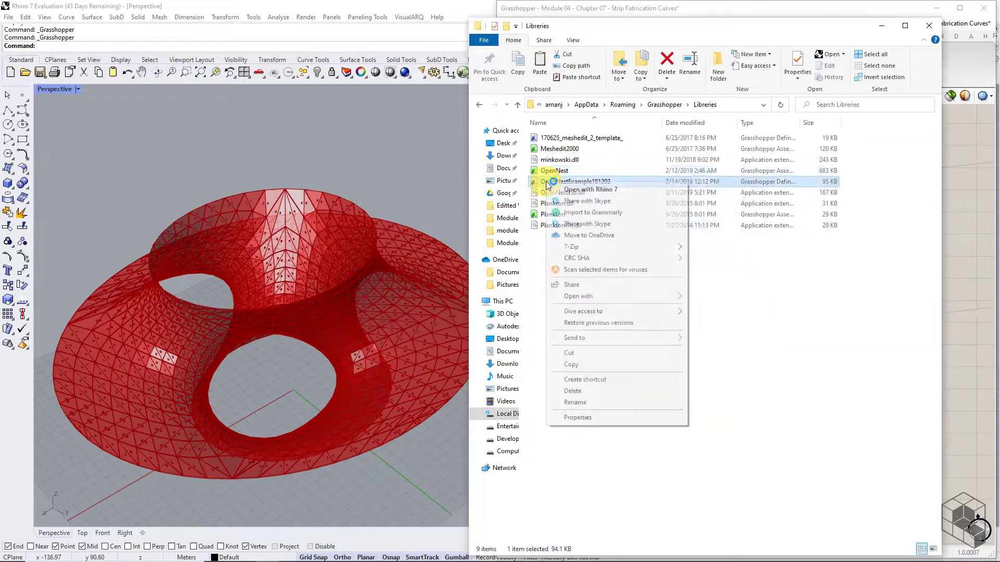
{"action": "left_click", "coordinate": [587, 417]}
{"action": "left_click", "coordinate": [630, 435]}
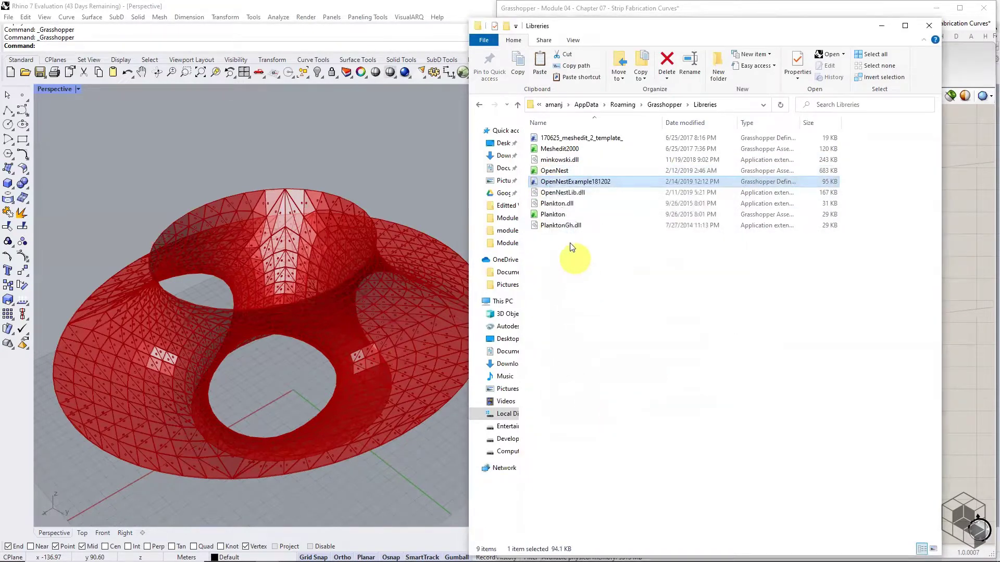
{"action": "right_click", "coordinate": [565, 193]}
{"action": "left_click", "coordinate": [596, 418]}
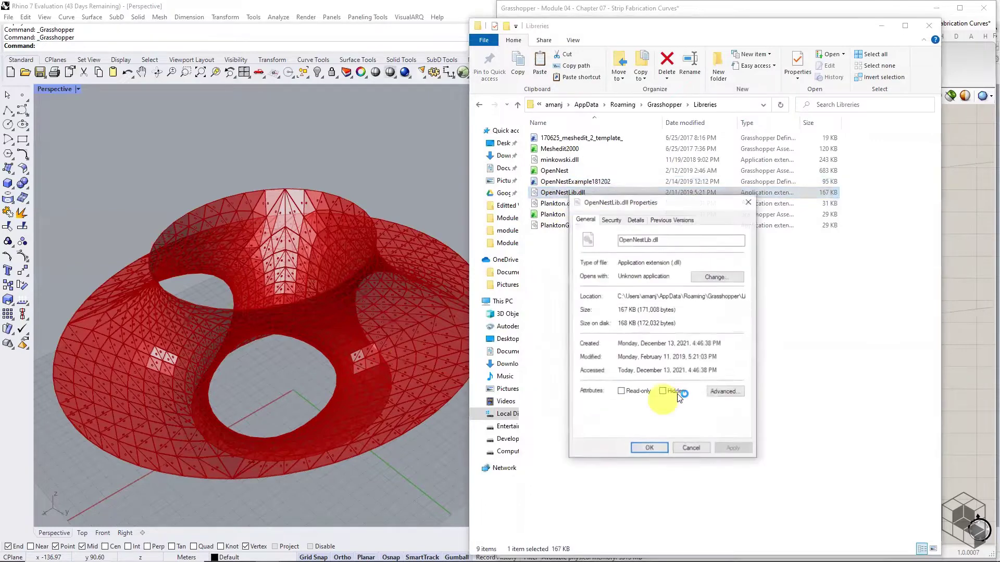
{"action": "left_click", "coordinate": [649, 447]}
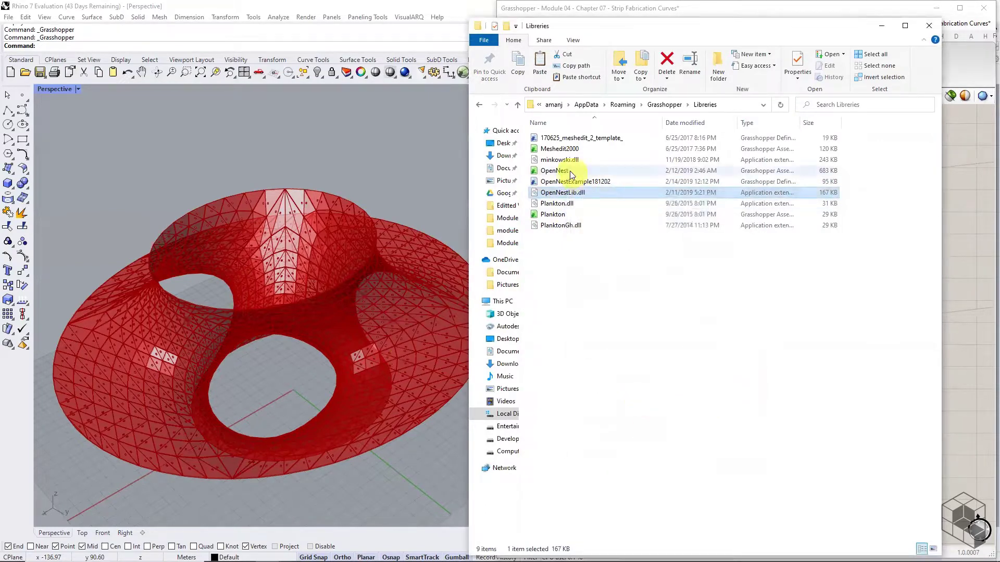
{"action": "right_click", "coordinate": [561, 161]}
{"action": "left_click", "coordinate": [610, 382]}
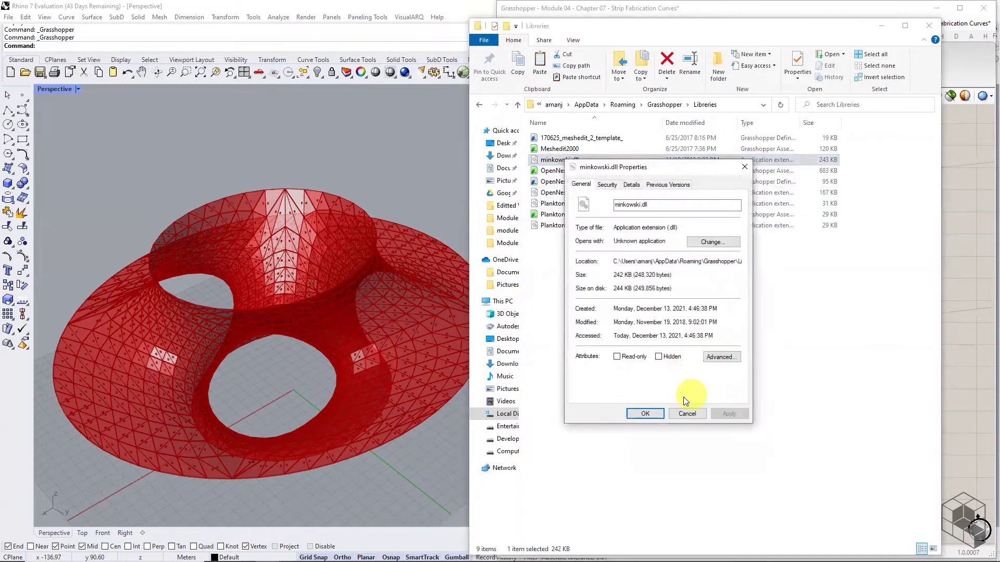
{"action": "left_click", "coordinate": [655, 410]}
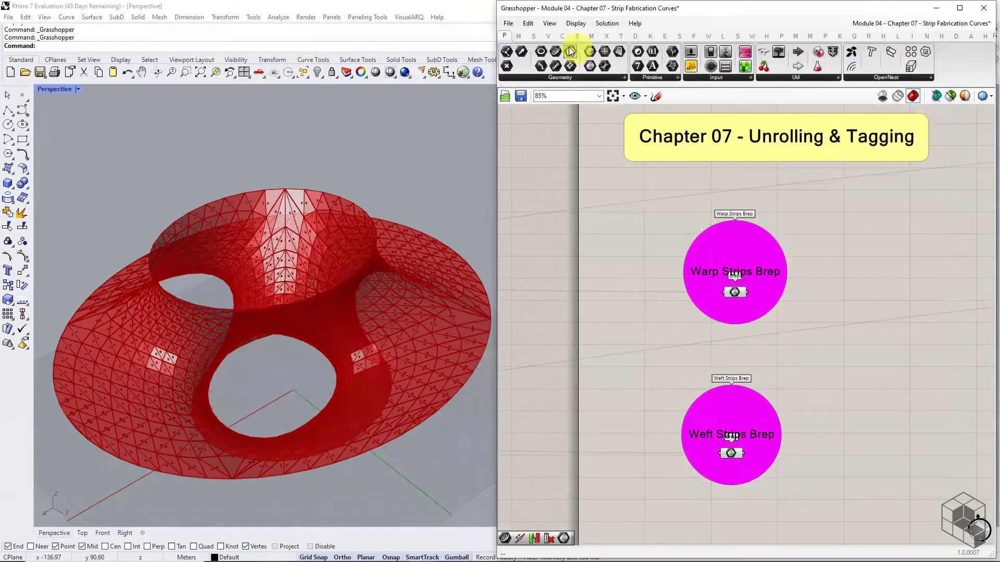
Step: Save the Grasshopper definition, and close both Grasshopper and Rhino for a restart
{"action": "left_click", "coordinate": [509, 24]}
{"action": "left_click", "coordinate": [522, 77]}
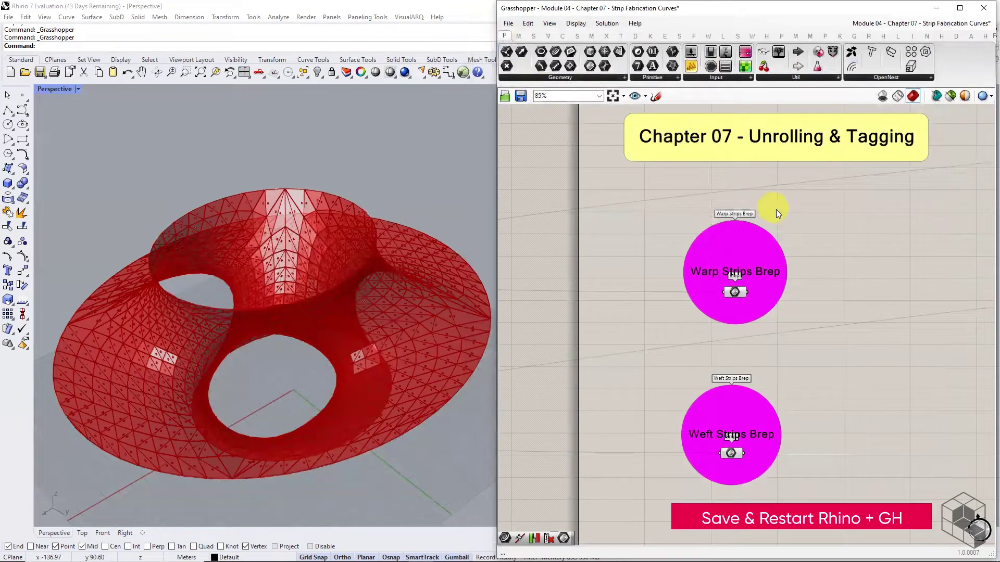
{"action": "left_click", "coordinate": [983, 9]}
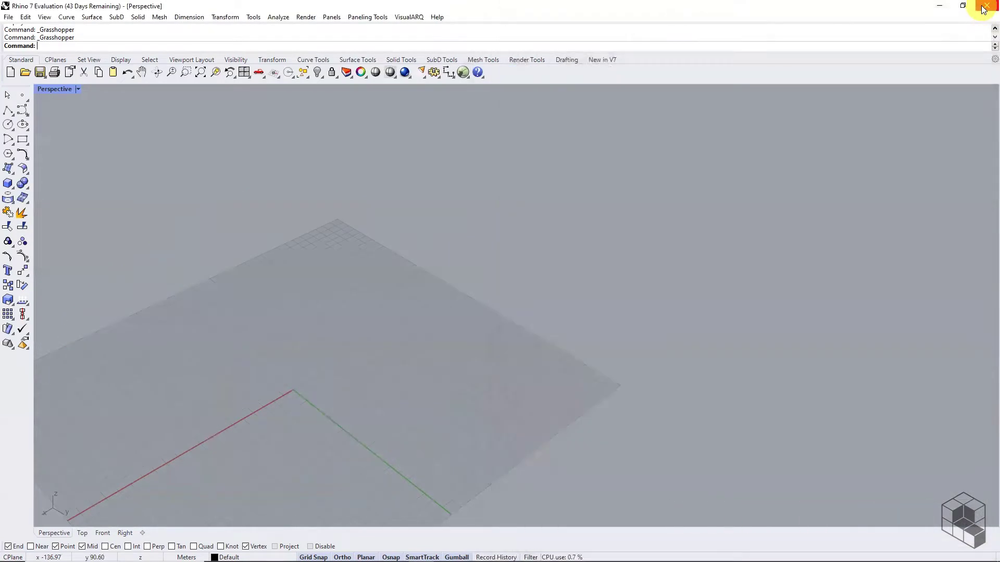
{"action": "left_click", "coordinate": [983, 9]}
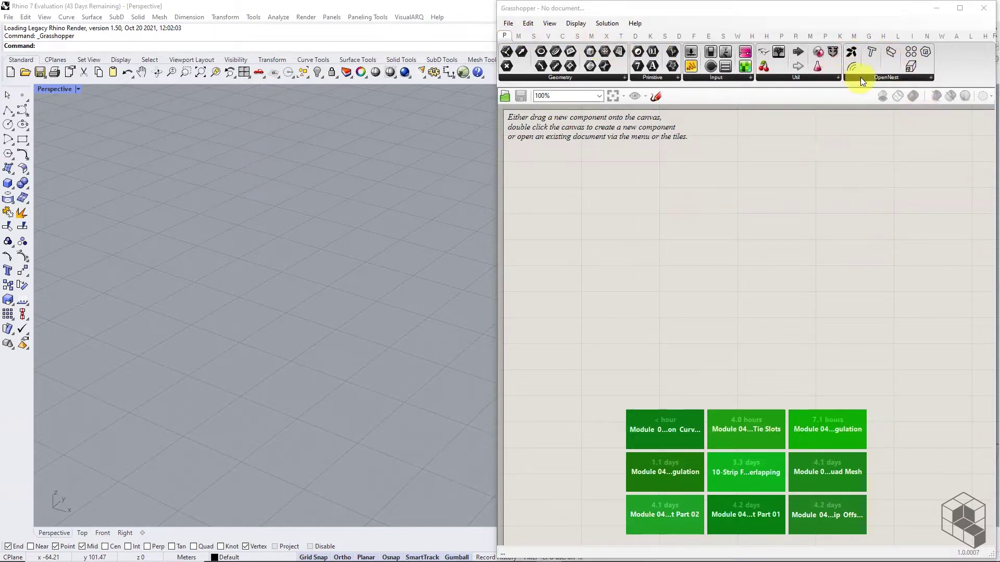
Step: List the components available in the OpenNest group
{"action": "left_click", "coordinate": [880, 77]}
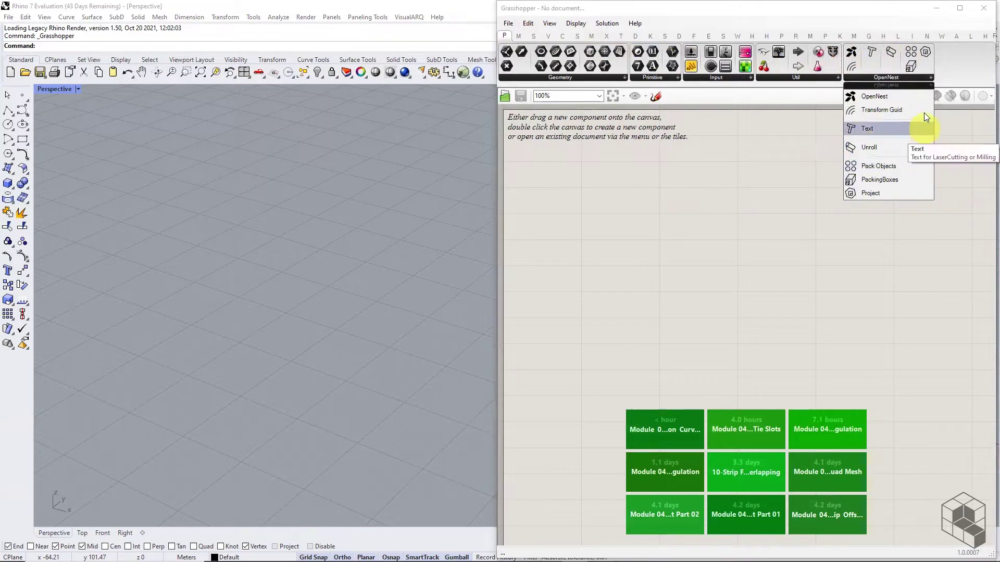
{"action": "left_click", "coordinate": [796, 186]}
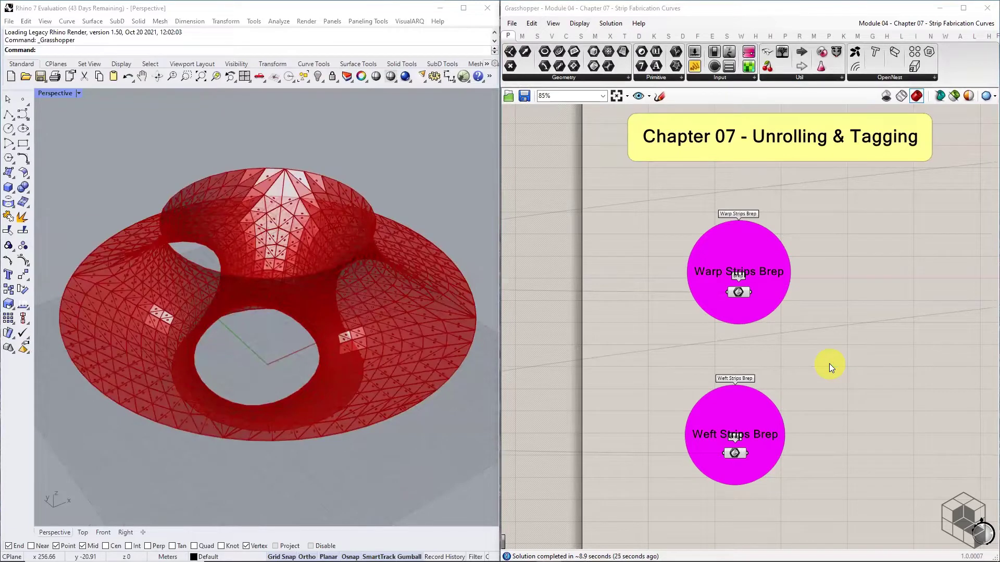
Step: Highlight the Warp Strips and Weft Strips Brep parameters in turn to inspect their geometry
{"action": "left_click", "coordinate": [735, 293]}
{"action": "left_click", "coordinate": [734, 453]}
{"action": "left_click", "coordinate": [809, 374]}
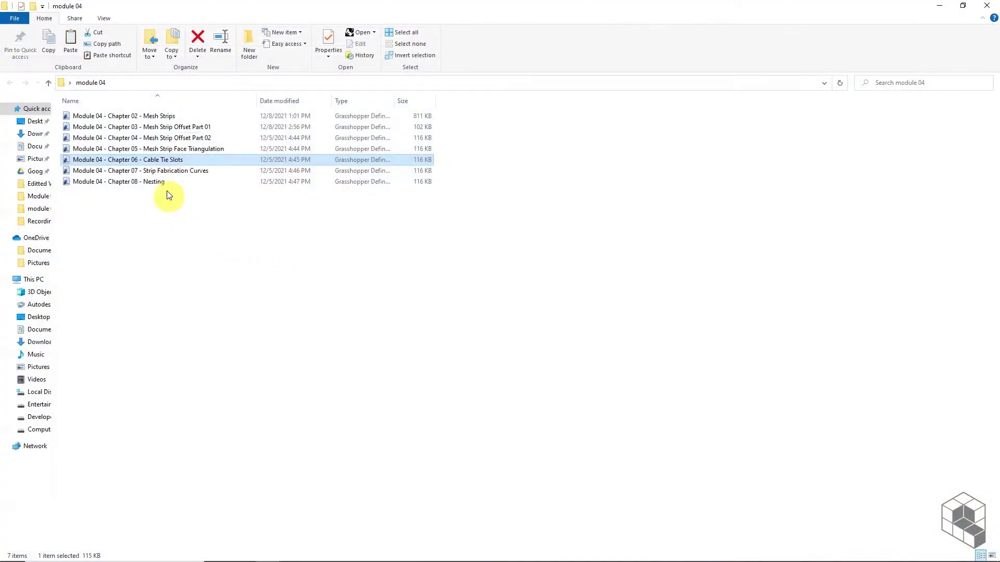
Step: Pick the Module 04 - Chapter 07 - Strip Fabrication Curves file and preview the warp and weft strip Breps in its definition
{"action": "left_click", "coordinate": [163, 170]}
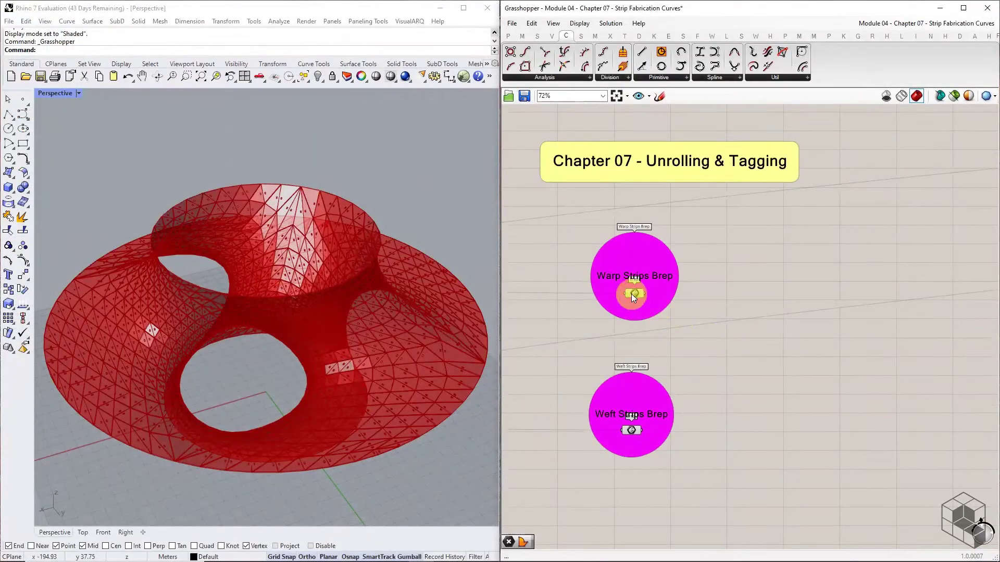
{"action": "left_click", "coordinate": [634, 294]}
{"action": "left_click", "coordinate": [631, 429]}
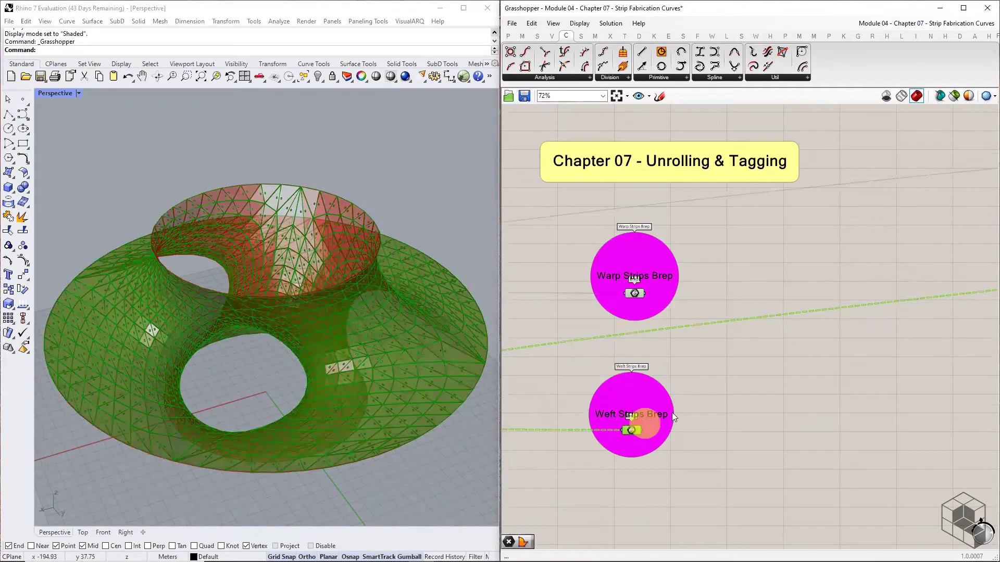
{"action": "left_click", "coordinate": [715, 376]}
Step: Duplicate the Warp Strips Brep parameter outside its group and feed the copy from the original
{"action": "left_click", "coordinate": [636, 293]}
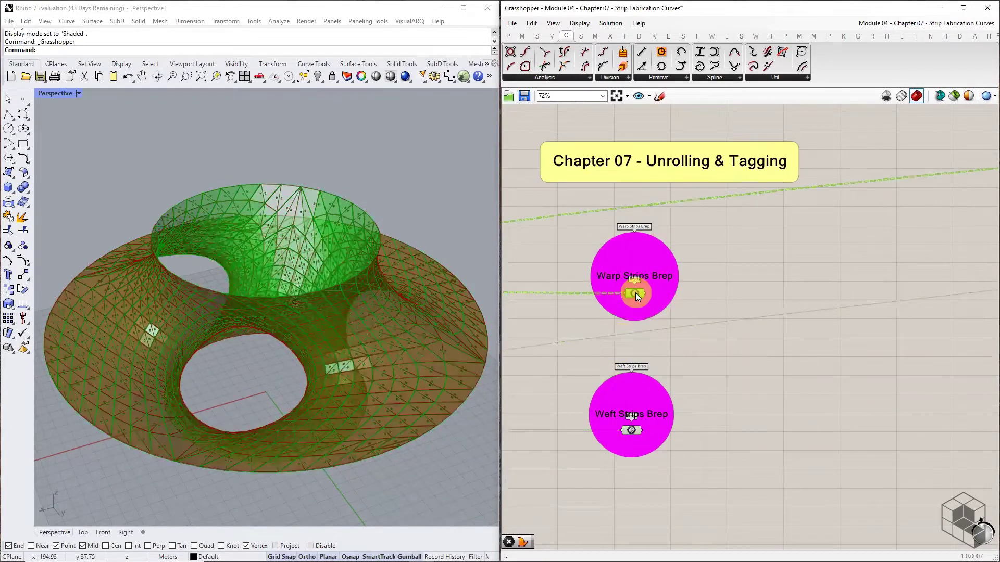
{"action": "key", "text": "ctrl+c"}
{"action": "key", "text": "ctrl+v"}
{"action": "left_click_drag", "start_coordinate": [636, 293], "coordinate": [720, 344]}
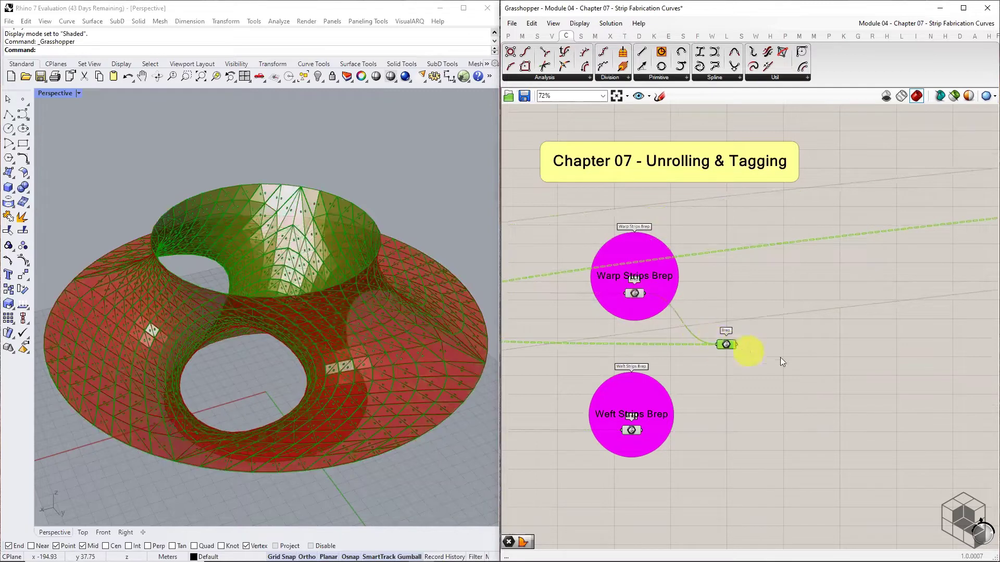
Step: Add a Deconstruct Brep component and connect the copied Brep parameter to its Brep input
{"action": "left_click", "coordinate": [581, 37]}
{"action": "left_click", "coordinate": [553, 76]}
{"action": "left_click_drag", "start_coordinate": [619, 133], "coordinate": [781, 343]}
{"action": "scroll", "coordinate": [781, 344], "scroll_direction": "up", "scroll_amount": 3}
{"action": "left_click_drag", "start_coordinate": [711, 348], "coordinate": [753, 347]}
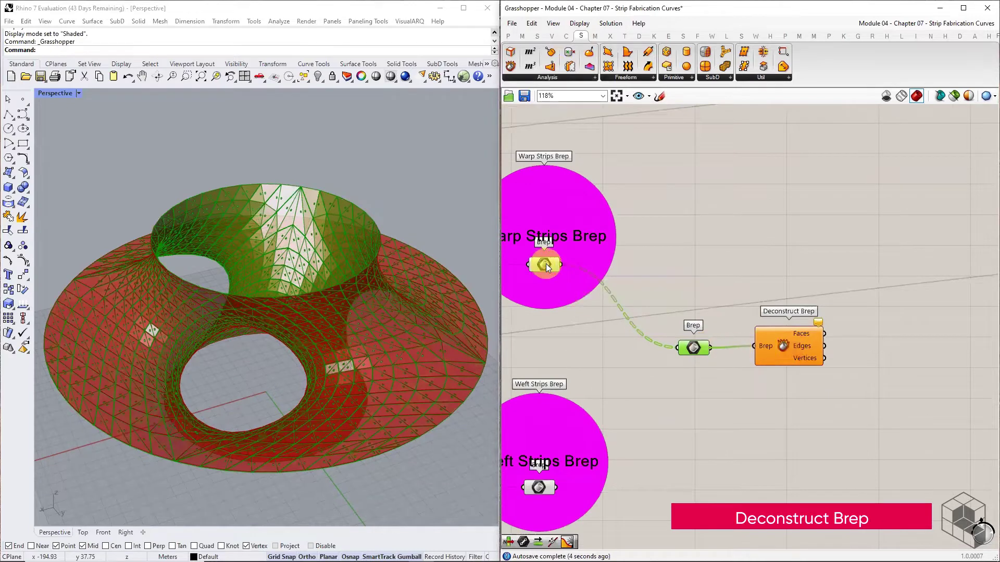
Step: Turn off the preview of the Warp Strips Brep parameter and of its copy
{"action": "left_click", "coordinate": [546, 264]}
{"action": "middle_click", "coordinate": [545, 264]}
{"action": "left_click", "coordinate": [587, 236]}
{"action": "left_click", "coordinate": [698, 352]}
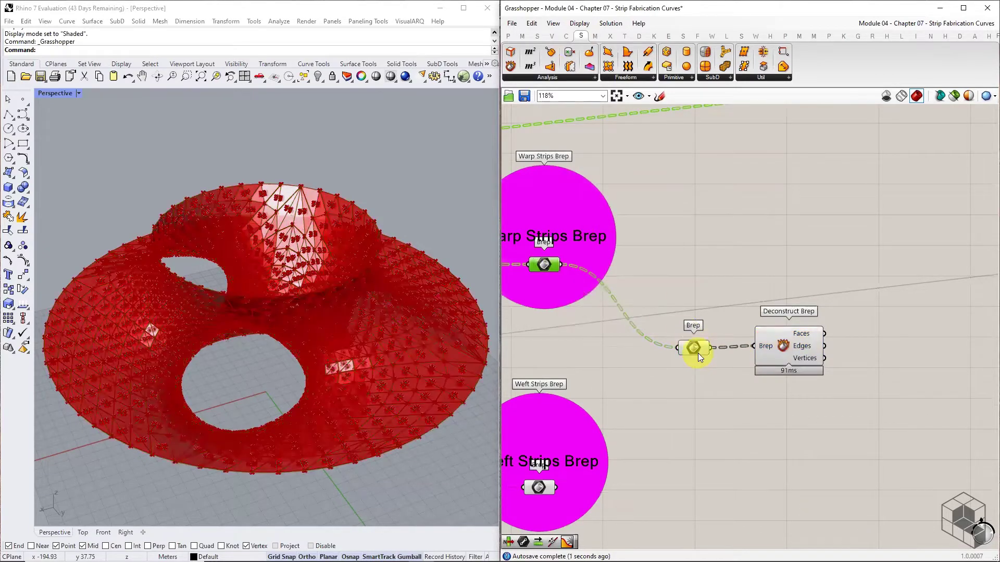
{"action": "middle_click", "coordinate": [696, 351]}
{"action": "left_click", "coordinate": [727, 310]}
{"action": "left_click", "coordinate": [792, 357]}
{"action": "left_click", "coordinate": [877, 385]}
Step: Add a Shift List component and connect the Deconstruct Brep's Faces output to its List input
{"action": "scroll", "coordinate": [756, 365], "scroll_direction": "up", "scroll_amount": 2}
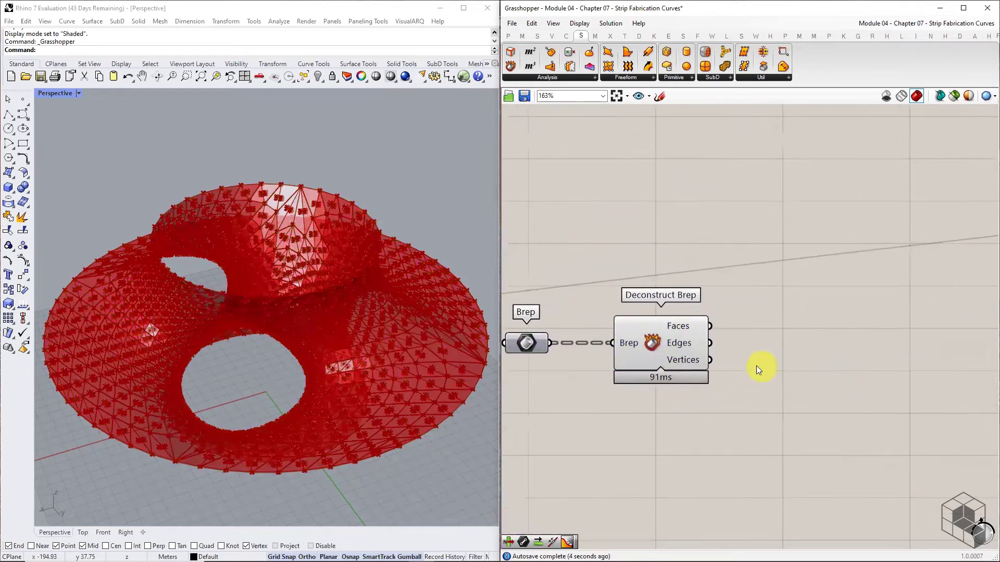
{"action": "right_click", "coordinate": [683, 325]}
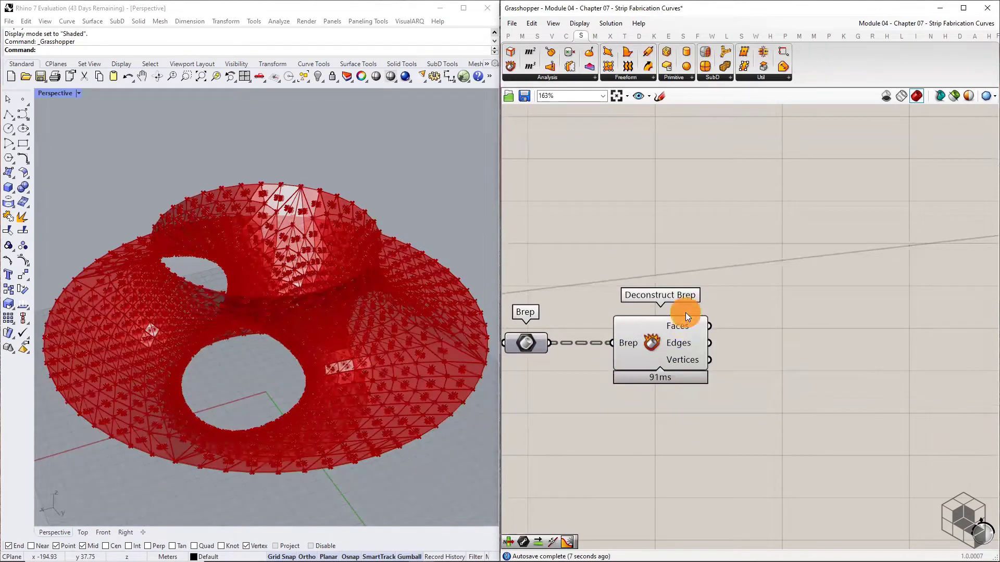
{"action": "left_click", "coordinate": [537, 36]}
{"action": "left_click", "coordinate": [542, 77]}
{"action": "left_click_drag", "start_coordinate": [540, 151], "coordinate": [836, 342]}
{"action": "left_click_drag", "start_coordinate": [709, 326], "coordinate": [856, 334]}
Step: Add a panel containing 1, shrink it and connect it to the Shift List's Shift input
{"action": "left_click", "coordinate": [508, 35]}
{"action": "left_click_drag", "start_coordinate": [694, 66], "coordinate": [784, 372]}
{"action": "double_click", "coordinate": [778, 371]}
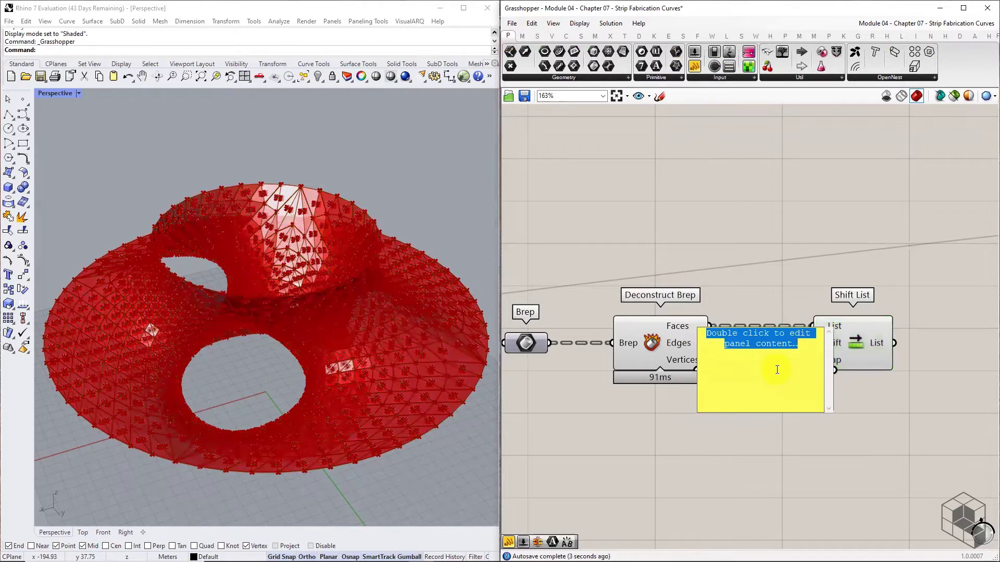
{"action": "type", "text": "1"}
{"action": "left_click", "coordinate": [826, 412]}
{"action": "left_click_drag", "start_coordinate": [827, 413], "coordinate": [810, 342]}
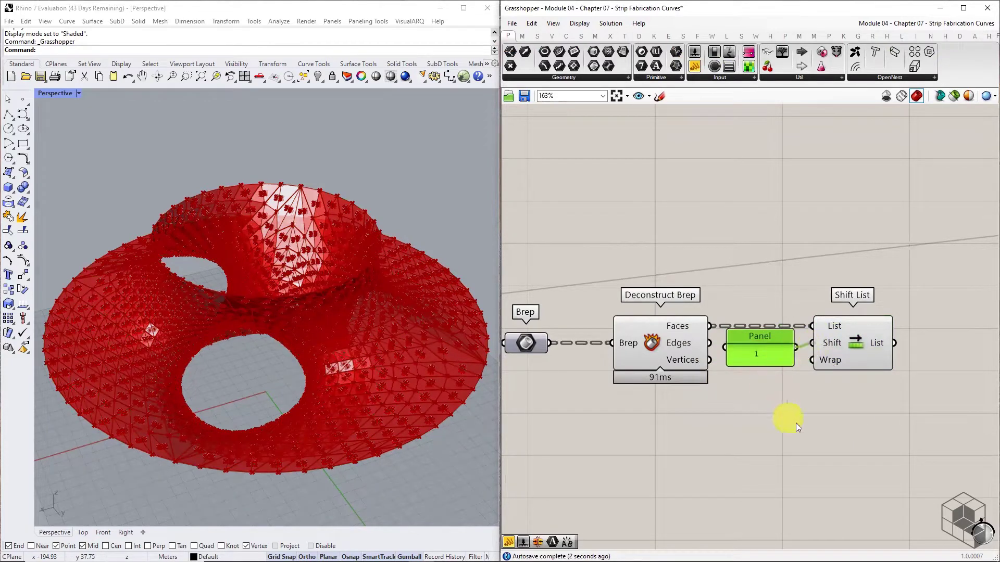
Step: Turn off the preview of the Deconstruct Brep component
{"action": "left_click", "coordinate": [679, 356]}
{"action": "middle_click", "coordinate": [678, 354]}
{"action": "left_click", "coordinate": [714, 318]}
Step: Examine how neighbouring triangular strip faces meet along their shared edges around the narrow waist of the shell
{"action": "right_click_drag", "start_coordinate": [388, 444], "coordinate": [297, 281]}
{"action": "scroll", "coordinate": [297, 284], "scroll_direction": "up", "scroll_amount": 5}
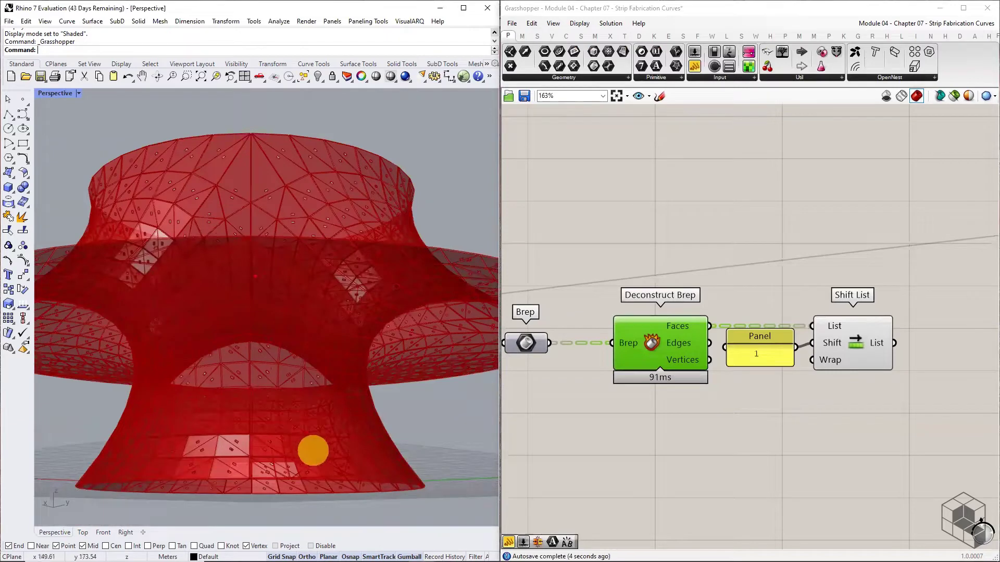
{"action": "left_click_drag", "start_coordinate": [248, 241], "coordinate": [248, 276]}
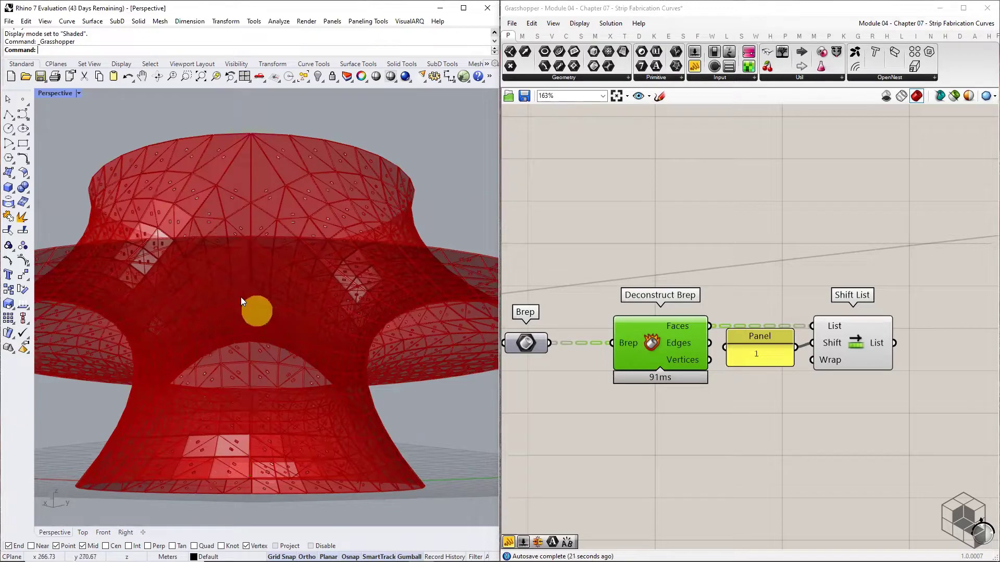
{"action": "scroll", "coordinate": [191, 261], "scroll_direction": "up", "scroll_amount": 5}
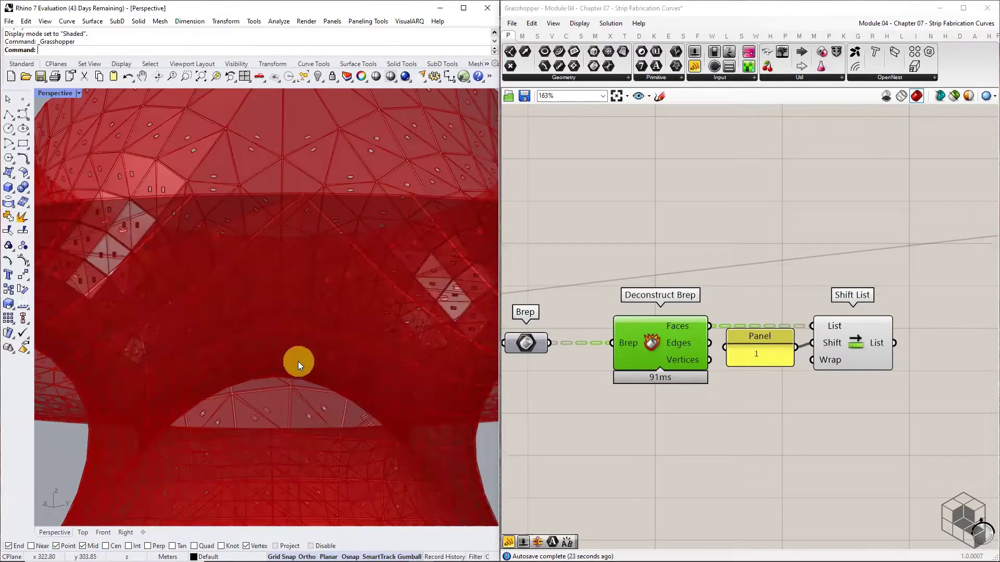
{"action": "left_click_drag", "start_coordinate": [192, 285], "coordinate": [289, 321]}
{"action": "mouse_move", "coordinate": [189, 286]}
{"action": "left_mouse_down"}
{"action": "mouse_move", "coordinate": [290, 197]}
{"action": "mouse_move", "coordinate": [292, 319]}
{"action": "mouse_move", "coordinate": [225, 338]}
{"action": "mouse_move", "coordinate": [193, 284]}
{"action": "left_mouse_up"}
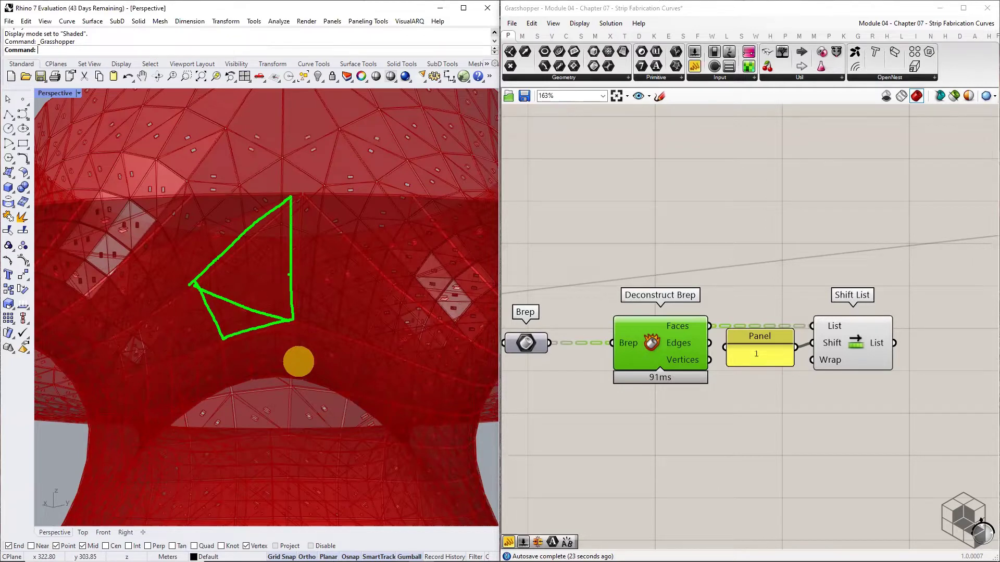
{"action": "left_click_drag", "start_coordinate": [287, 186], "coordinate": [294, 302]}
{"action": "left_click_drag", "start_coordinate": [289, 263], "coordinate": [247, 295]}
{"action": "mouse_move", "coordinate": [241, 295]}
{"action": "left_mouse_down"}
{"action": "mouse_move", "coordinate": [243, 273]}
{"action": "mouse_move", "coordinate": [260, 293]}
{"action": "left_mouse_up"}
{"action": "left_click_drag", "start_coordinate": [165, 273], "coordinate": [308, 329]}
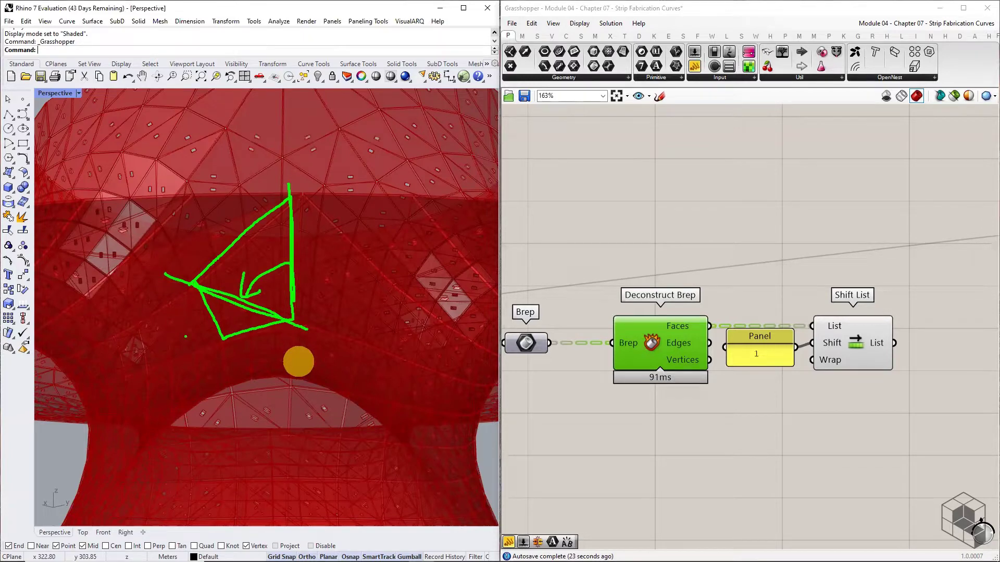
{"action": "key", "text": "Escape"}
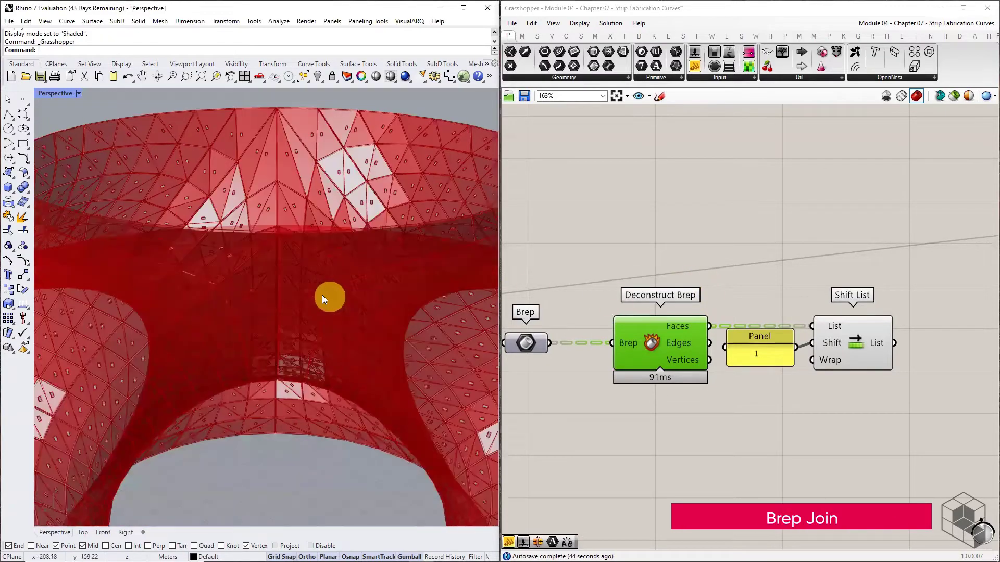
{"action": "scroll", "coordinate": [323, 298], "scroll_direction": "down", "scroll_amount": 10}
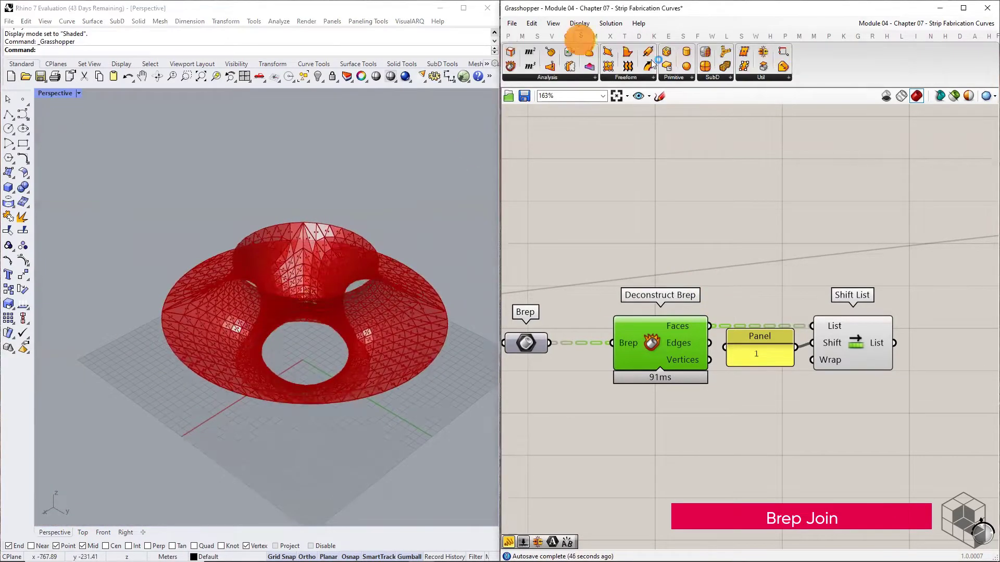
Step: Add a Brep Join component and connect the Shift List's List output to its Breps input
{"action": "left_click", "coordinate": [764, 77]}
{"action": "left_click_drag", "start_coordinate": [771, 143], "coordinate": [703, 203]}
{"action": "right_click_drag", "start_coordinate": [989, 358], "coordinate": [864, 290]}
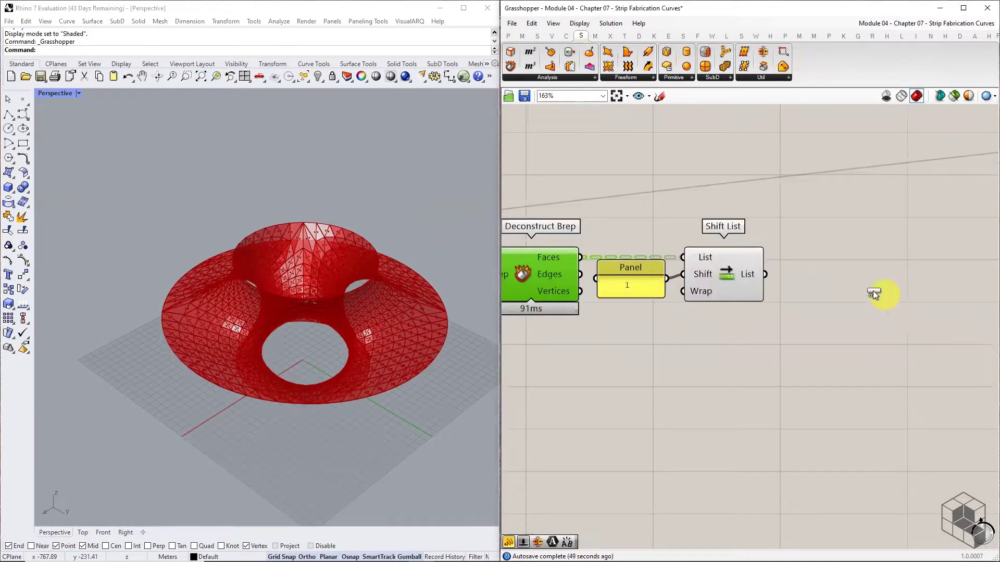
{"action": "left_click", "coordinate": [846, 275]}
{"action": "left_click_drag", "start_coordinate": [765, 275], "coordinate": [799, 274]}
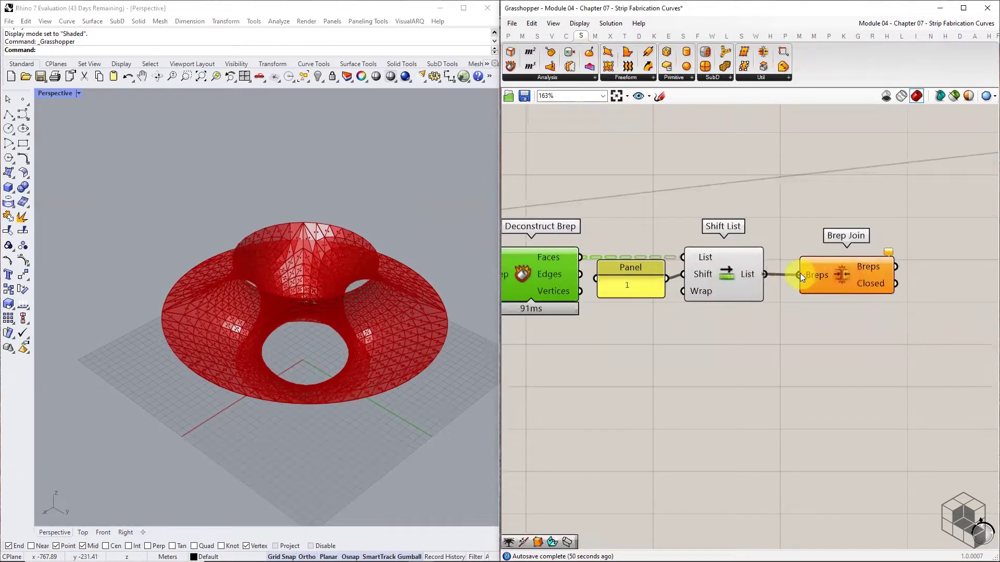
Step: Simplify the Brep Join's Breps output and turn off the Shift List's preview
{"action": "right_click", "coordinate": [876, 265]}
{"action": "left_click", "coordinate": [900, 327]}
{"action": "left_click", "coordinate": [730, 270]}
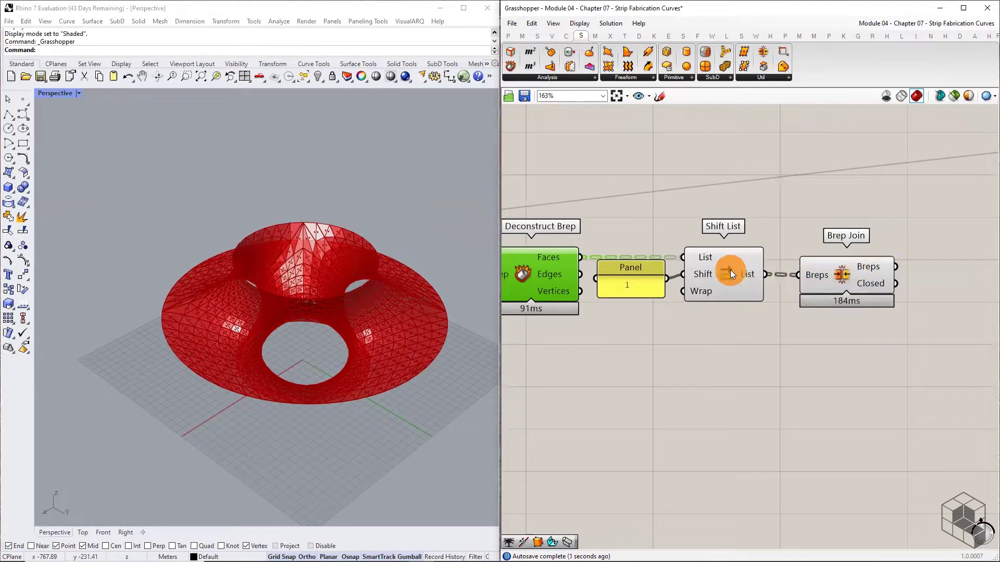
{"action": "middle_click", "coordinate": [730, 270]}
{"action": "left_click", "coordinate": [758, 241]}
{"action": "right_click_drag", "start_coordinate": [864, 247], "coordinate": [653, 245]}
{"action": "left_click", "coordinate": [738, 226]}
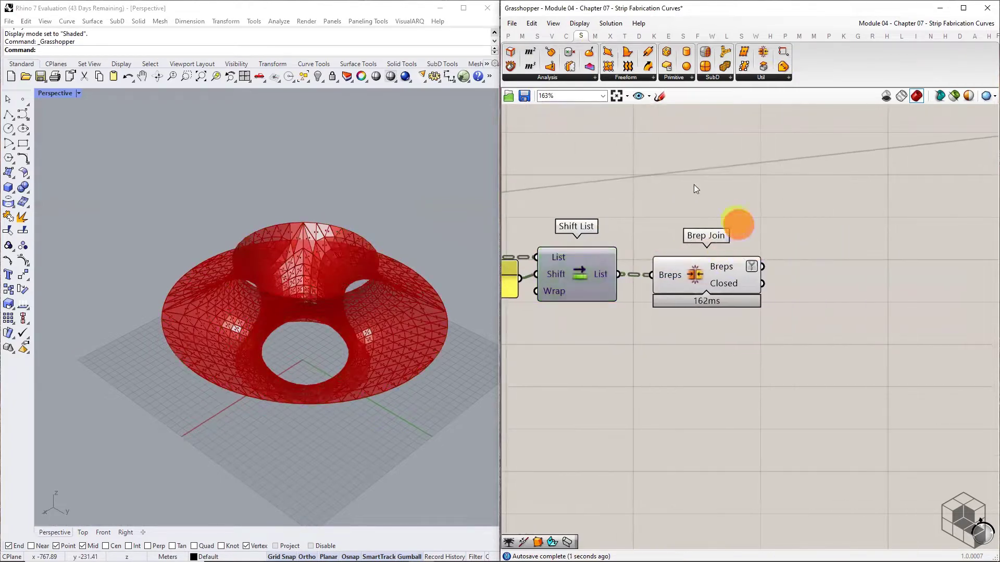
Step: Add a Brep parameter and connect the Brep Join's Breps output to it
{"action": "left_click", "coordinate": [509, 37]}
{"action": "left_click_drag", "start_coordinate": [593, 66], "coordinate": [835, 266]}
{"action": "left_click_drag", "start_coordinate": [762, 267], "coordinate": [842, 269]}
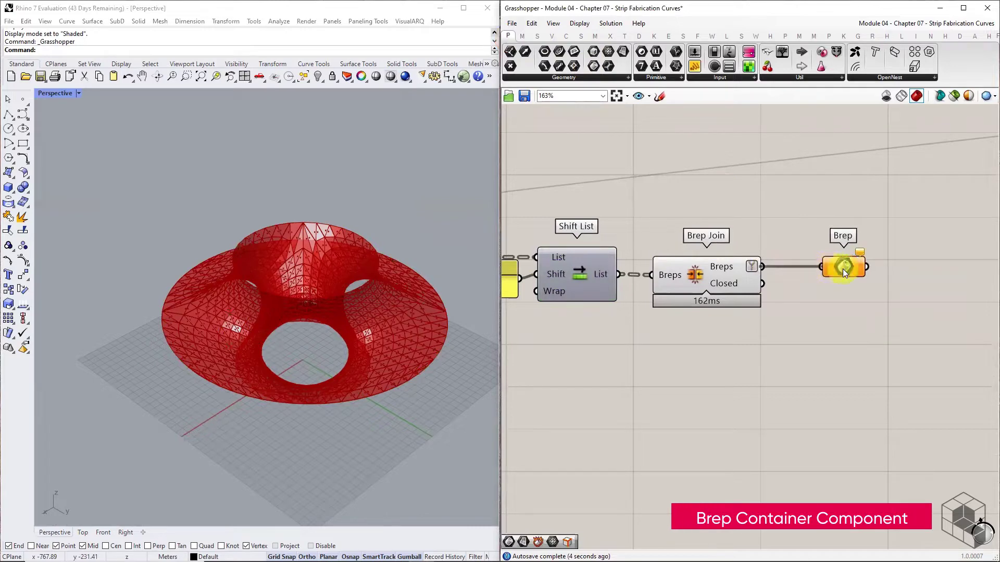
Step: Turn off the preview of the Brep Join component
{"action": "left_click", "coordinate": [719, 275]}
{"action": "middle_click", "coordinate": [719, 275]}
{"action": "left_click", "coordinate": [754, 241]}
{"action": "right_click_drag", "start_coordinate": [836, 250], "coordinate": [704, 271]}
{"action": "scroll", "coordinate": [758, 253], "scroll_direction": "up", "scroll_amount": 4}
{"action": "left_click", "coordinate": [764, 273]}
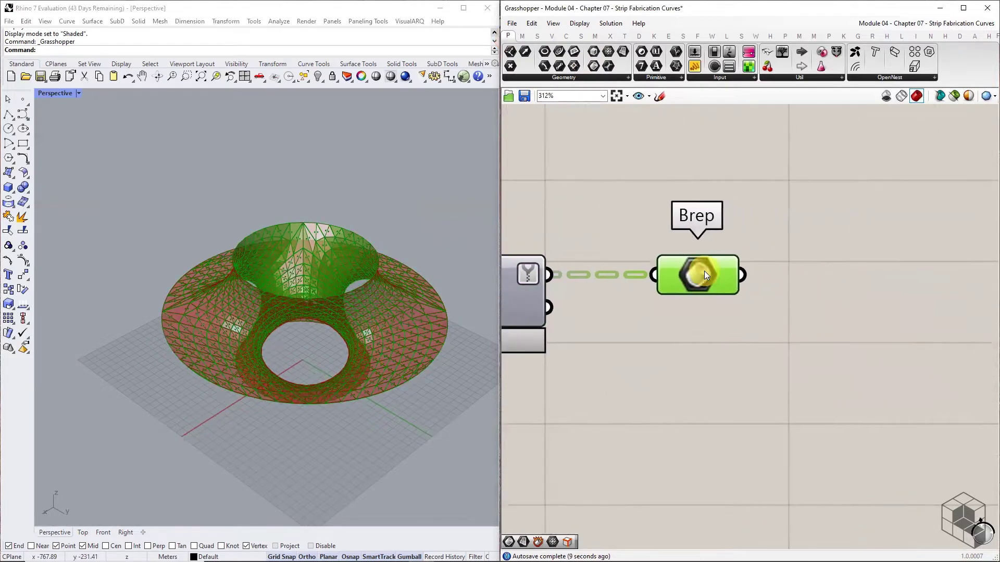
Step: Add an OpenNest Unroll component fed by the Brep parameter and attach a copy of that parameter to its Brep output
{"action": "left_click", "coordinate": [895, 76]}
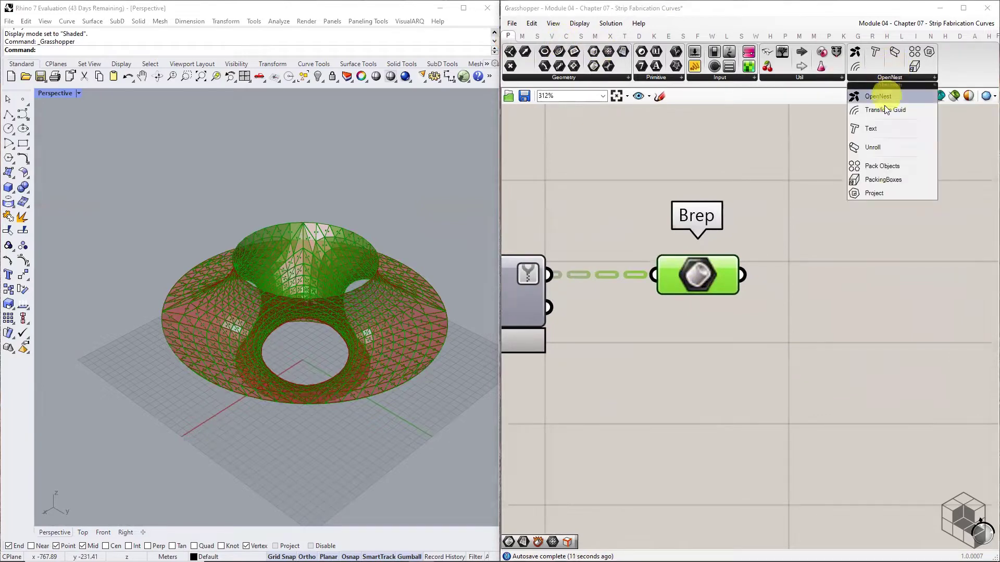
{"action": "left_click_drag", "start_coordinate": [883, 149], "coordinate": [833, 300]}
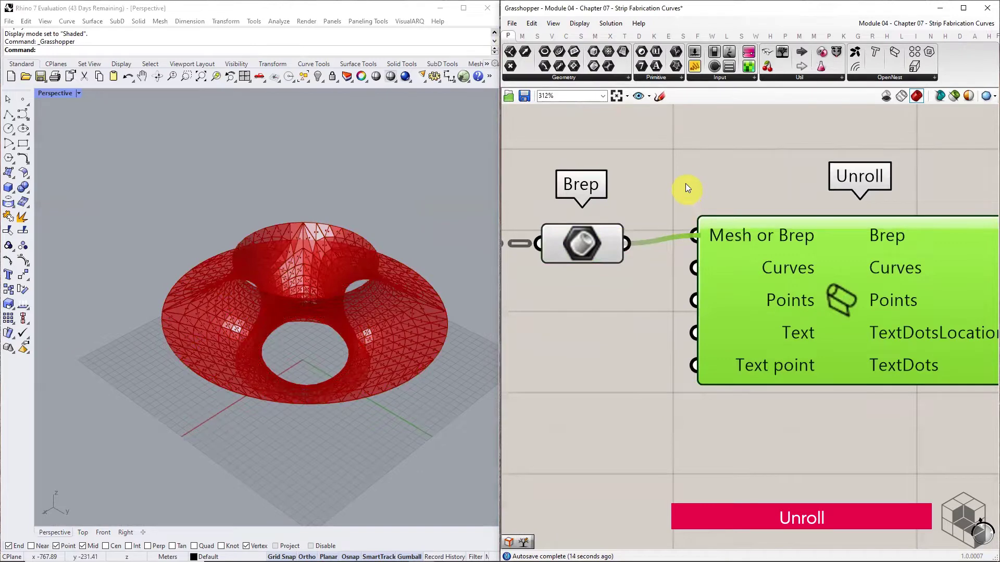
{"action": "scroll", "coordinate": [685, 187], "scroll_direction": "down", "scroll_amount": 3}
{"action": "left_click", "coordinate": [623, 221]}
{"action": "left_click_drag", "start_coordinate": [622, 219], "coordinate": [931, 213], "text": "alt"}
Step: Turn off the preview of the Unroll component and its source Brep parameter, leaving the unrolled strips shown
{"action": "left_click_drag", "start_coordinate": [824, 178], "coordinate": [573, 346]}
{"action": "middle_click", "coordinate": [786, 238]}
{"action": "left_click", "coordinate": [818, 207]}
{"action": "right_click_drag", "start_coordinate": [358, 312], "coordinate": [240, 365]}
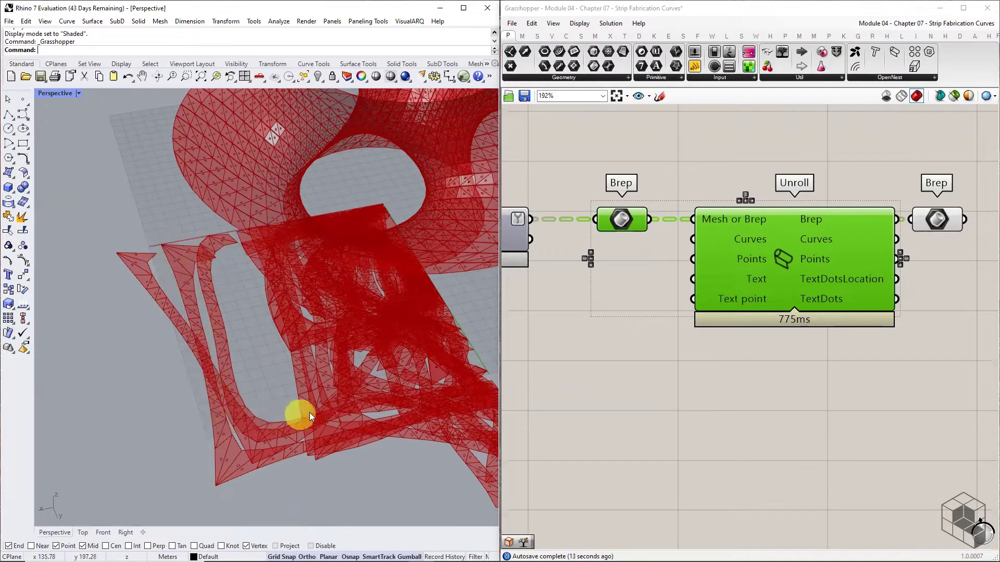
{"action": "scroll", "coordinate": [312, 413], "scroll_direction": "down", "scroll_amount": 5}
{"action": "scroll", "coordinate": [333, 335], "scroll_direction": "up", "scroll_amount": 2}
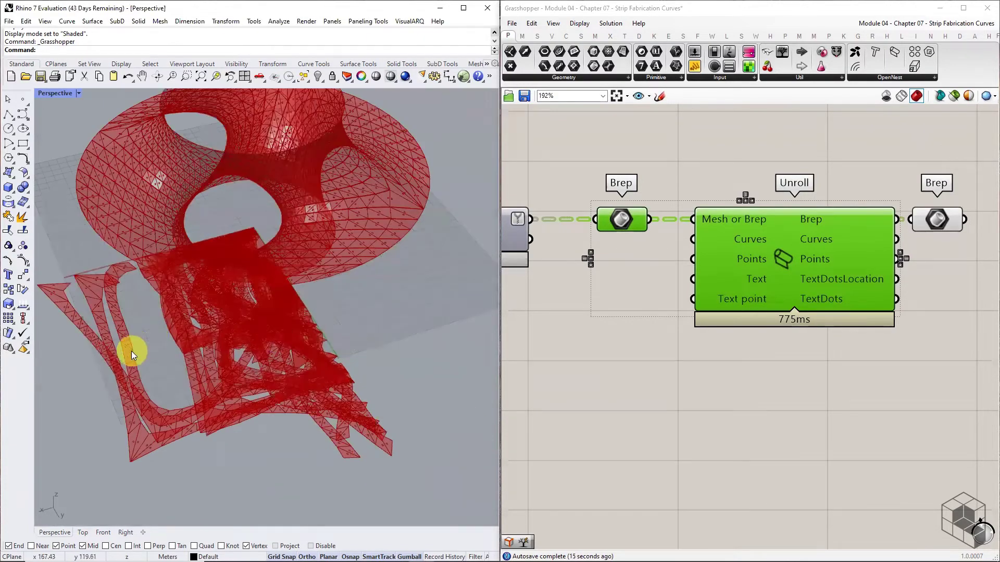
{"action": "scroll", "coordinate": [125, 351], "scroll_direction": "up", "scroll_amount": 4}
Step: Add a Brep Edges component and connect the unrolled Brep parameter to its Brep input
{"action": "right_click_drag", "start_coordinate": [819, 295], "coordinate": [665, 280]}
{"action": "scroll", "coordinate": [665, 280], "scroll_direction": "down", "scroll_amount": 4}
{"action": "left_click", "coordinate": [729, 239]}
{"action": "left_click", "coordinate": [743, 258]}
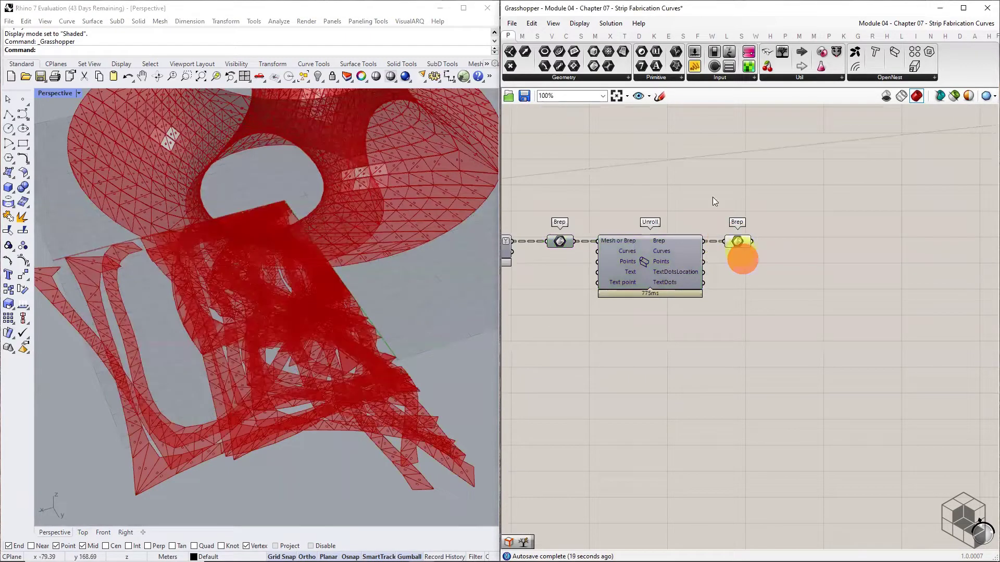
{"action": "left_click", "coordinate": [581, 36]}
{"action": "left_click", "coordinate": [568, 77]}
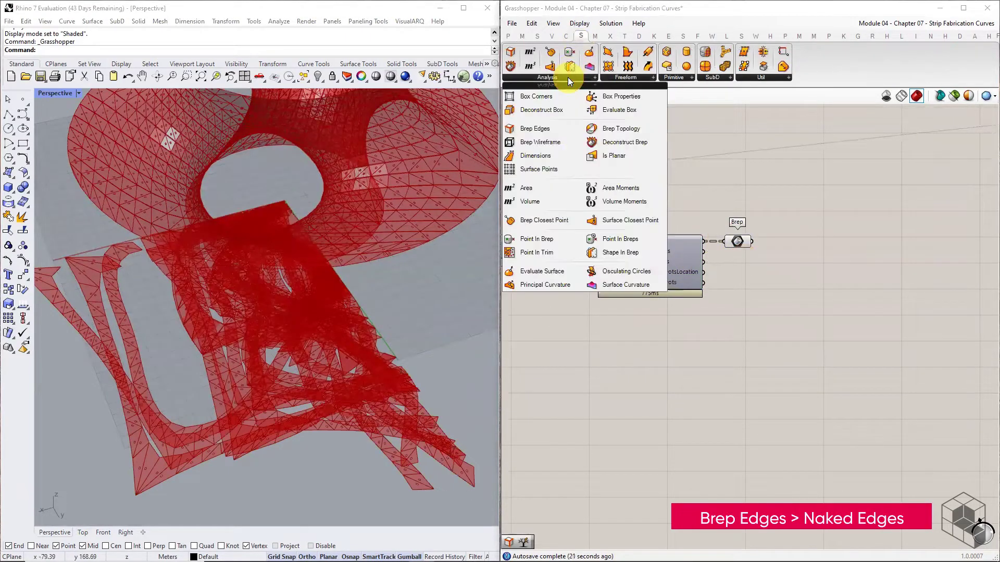
{"action": "left_click", "coordinate": [538, 128]}
{"action": "left_click", "coordinate": [811, 251]}
{"action": "scroll", "coordinate": [752, 244], "scroll_direction": "up", "scroll_amount": 2}
{"action": "left_click_drag", "start_coordinate": [752, 244], "coordinate": [779, 266]}
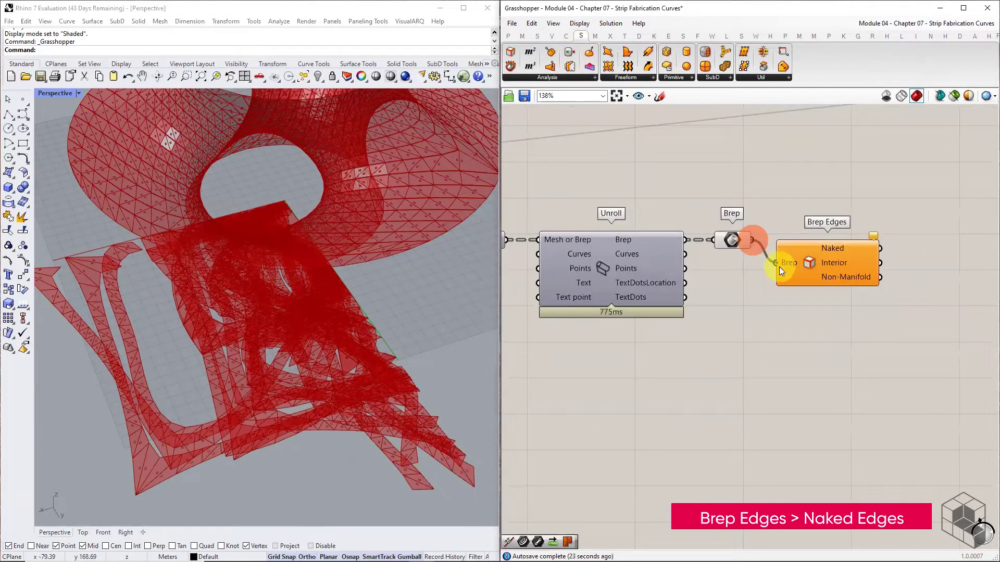
{"action": "left_click", "coordinate": [920, 291]}
Step: Connect the Brep Edges' Naked output to a new Line parameter and simplify that parameter's data
{"action": "scroll", "coordinate": [920, 291], "scroll_direction": "up", "scroll_amount": 4}
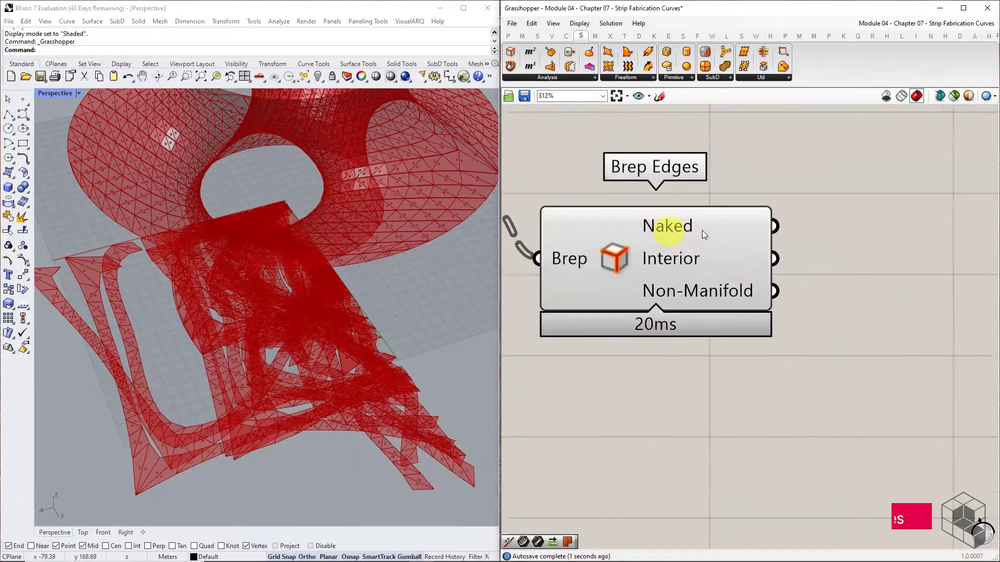
{"action": "left_click", "coordinate": [509, 34]}
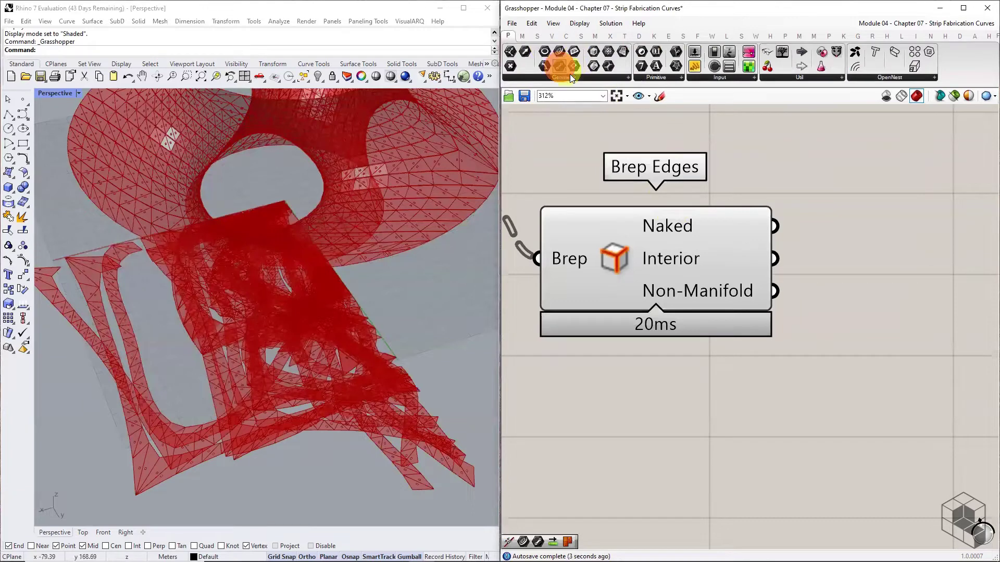
{"action": "left_click_drag", "start_coordinate": [559, 66], "coordinate": [882, 229]}
{"action": "left_click_drag", "start_coordinate": [774, 225], "coordinate": [883, 228]}
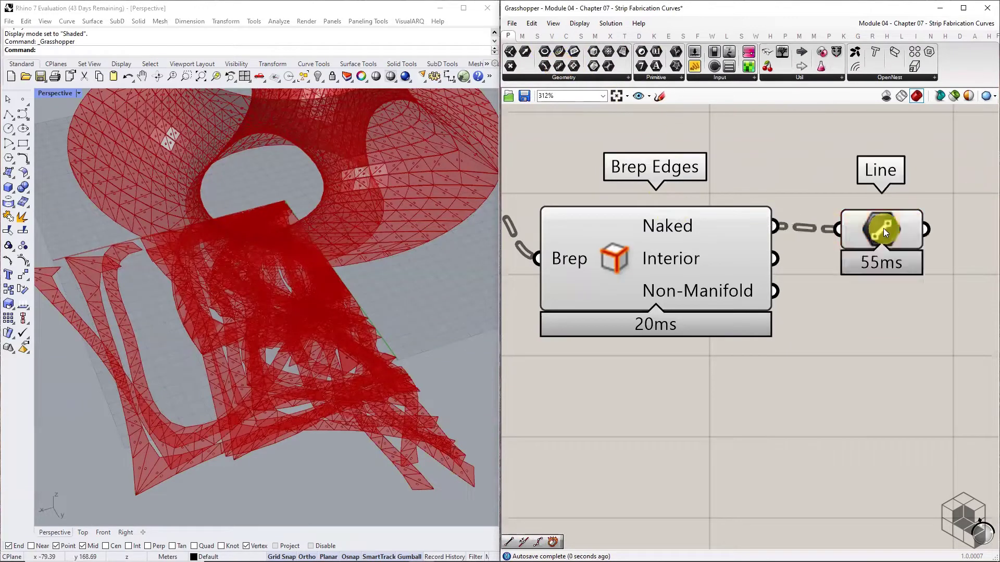
{"action": "right_click_drag", "start_coordinate": [883, 228], "coordinate": [796, 224]}
{"action": "right_click", "coordinate": [800, 228]}
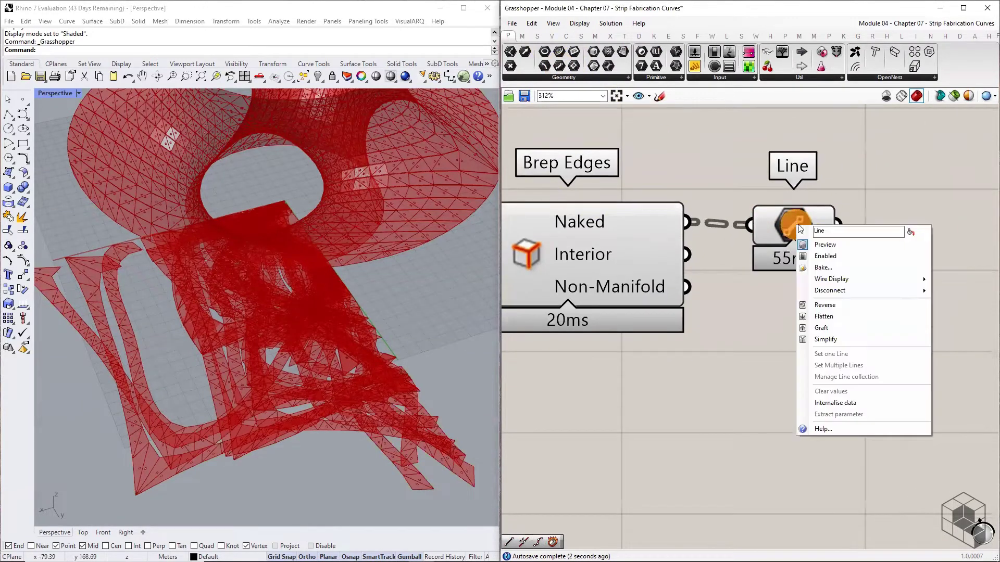
{"action": "left_click", "coordinate": [826, 339]}
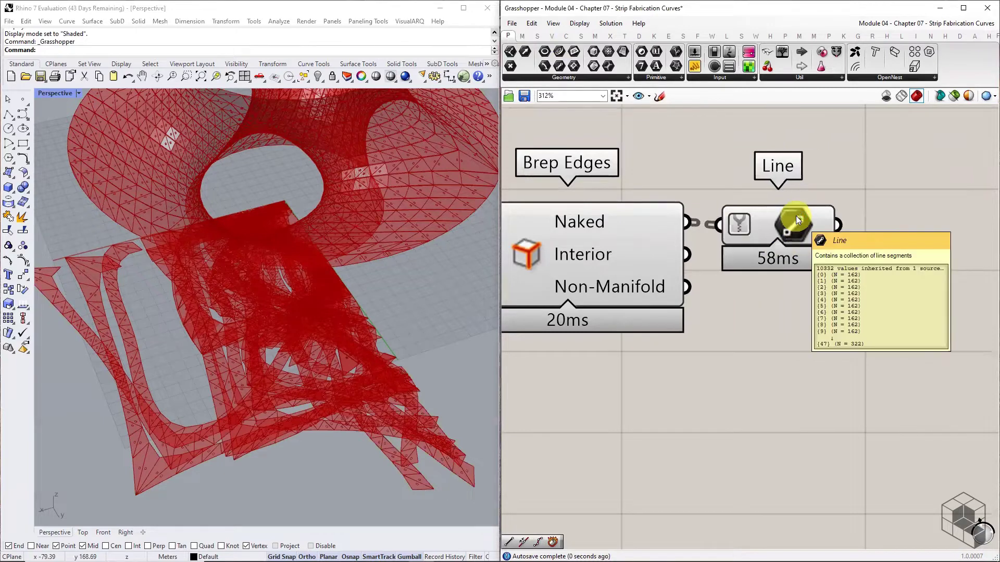
Step: Turn off the preview of the Brep Edges component and the unrolled Brep parameter
{"action": "left_click", "coordinate": [606, 249]}
{"action": "middle_click", "coordinate": [606, 249]}
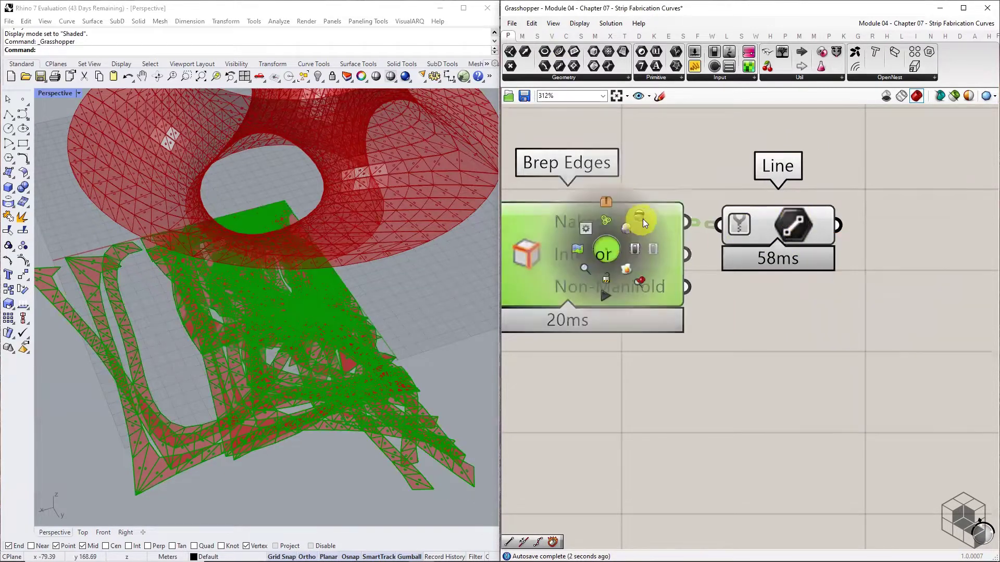
{"action": "left_click", "coordinate": [643, 218]}
{"action": "right_click_drag", "start_coordinate": [621, 242], "coordinate": [833, 222]}
{"action": "scroll", "coordinate": [833, 223], "scroll_direction": "down", "scroll_amount": 1}
{"action": "scroll", "coordinate": [833, 222], "scroll_direction": "down", "scroll_amount": 2}
{"action": "left_click_drag", "start_coordinate": [721, 161], "coordinate": [652, 228]}
{"action": "middle_click", "coordinate": [688, 197]}
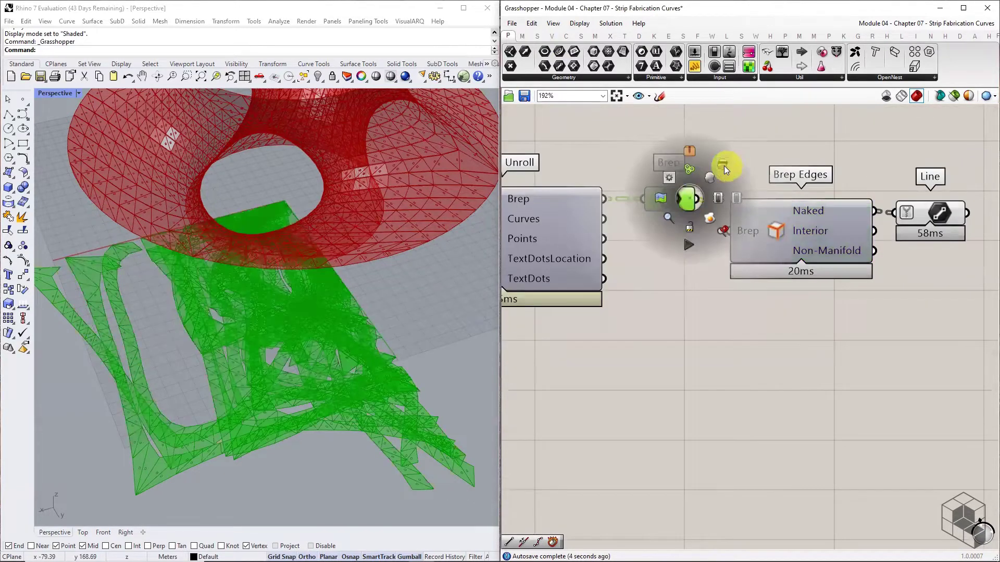
{"action": "left_click", "coordinate": [724, 165]}
Step: Examine the outlines and small rectangular holes of the unrolled strips from the naked edge lines
{"action": "right_click_drag", "start_coordinate": [849, 186], "coordinate": [692, 185]}
{"action": "scroll", "coordinate": [779, 212], "scroll_direction": "up", "scroll_amount": 3}
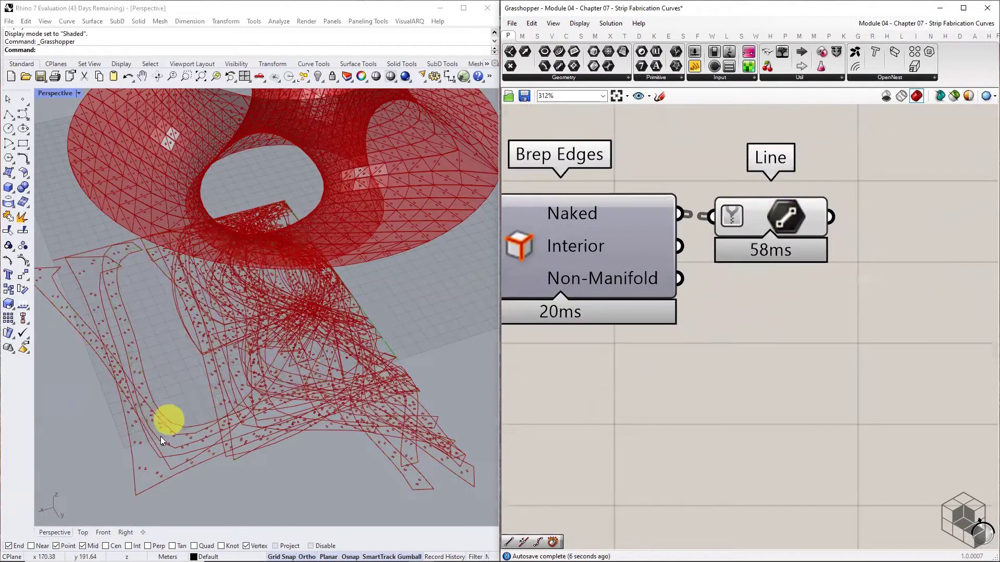
{"action": "scroll", "coordinate": [123, 496], "scroll_direction": "up", "scroll_amount": 3}
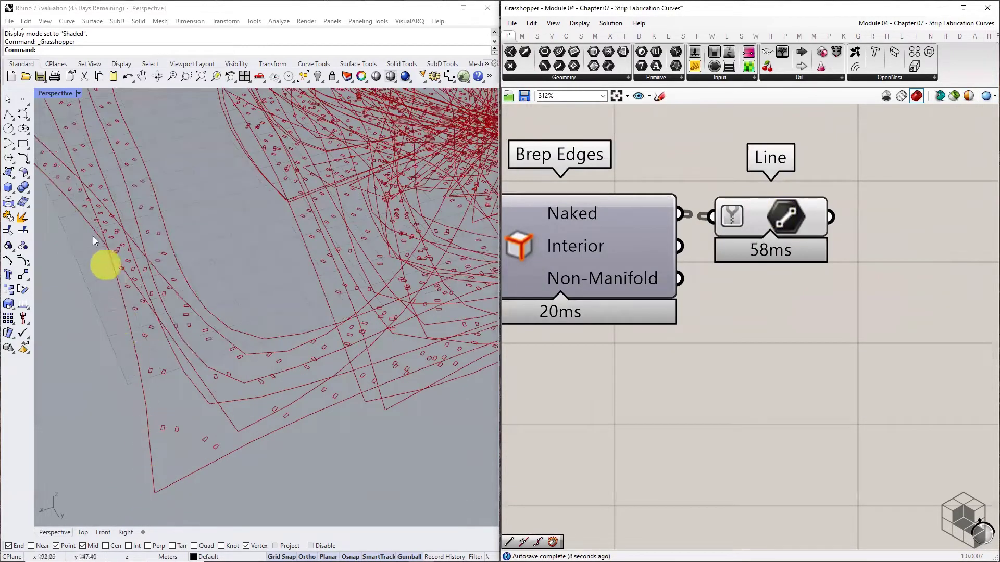
{"action": "scroll", "coordinate": [256, 402], "scroll_direction": "up", "scroll_amount": 5}
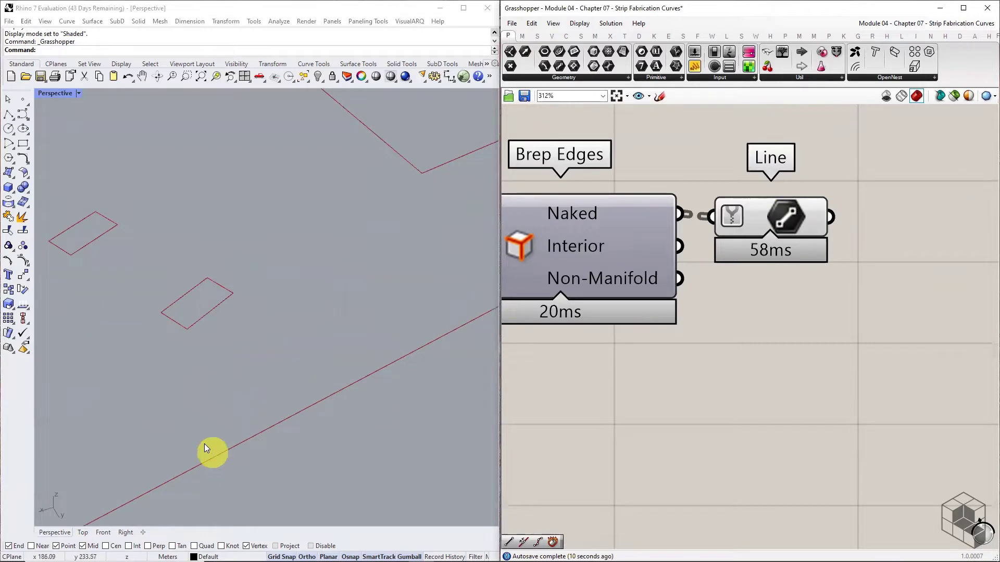
{"action": "scroll", "coordinate": [107, 253], "scroll_direction": "down", "scroll_amount": 3}
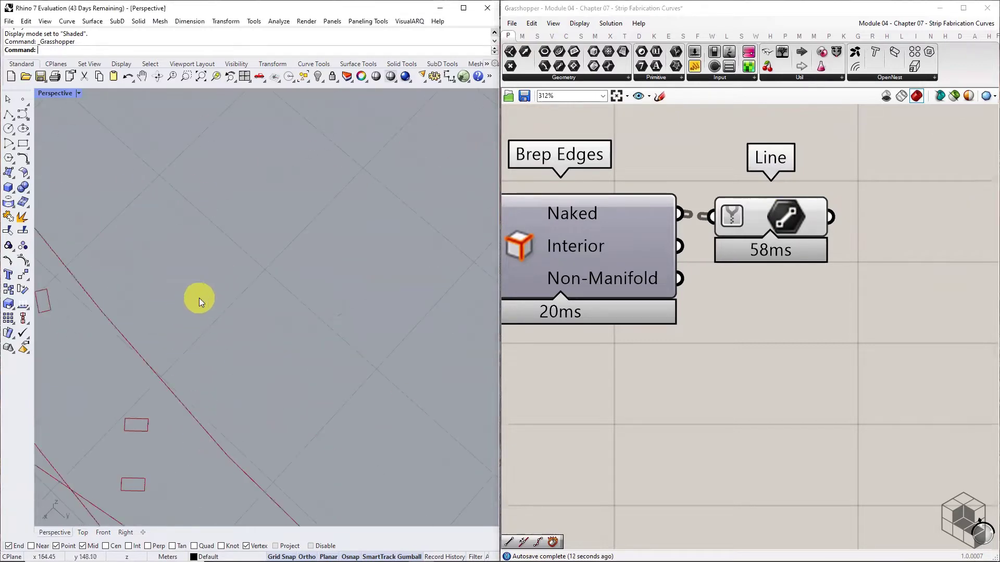
{"action": "scroll", "coordinate": [234, 260], "scroll_direction": "down", "scroll_amount": 3}
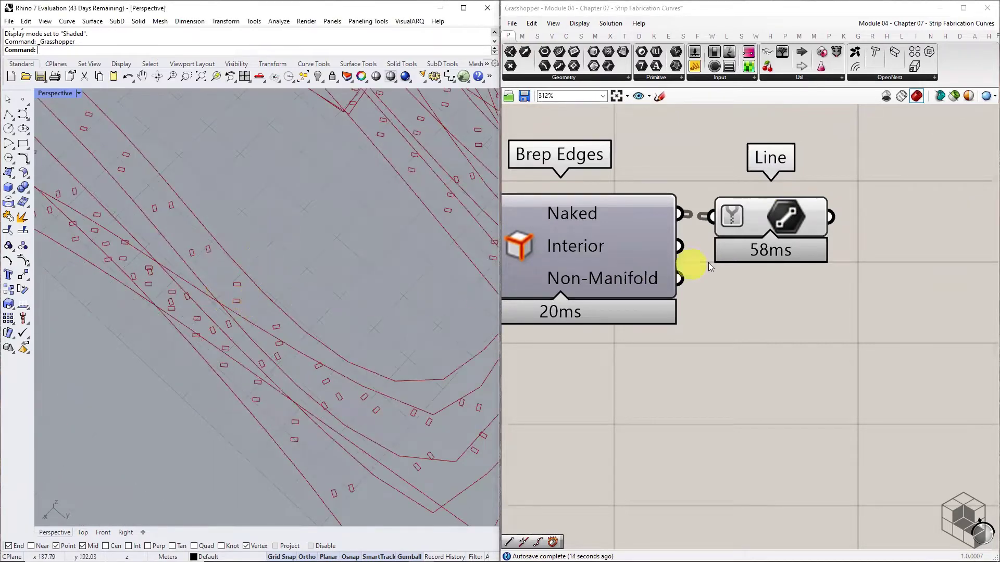
{"action": "scroll", "coordinate": [729, 263], "scroll_direction": "down", "scroll_amount": 2}
{"action": "scroll", "coordinate": [771, 249], "scroll_direction": "up", "scroll_amount": 1}
{"action": "left_click", "coordinate": [797, 235]}
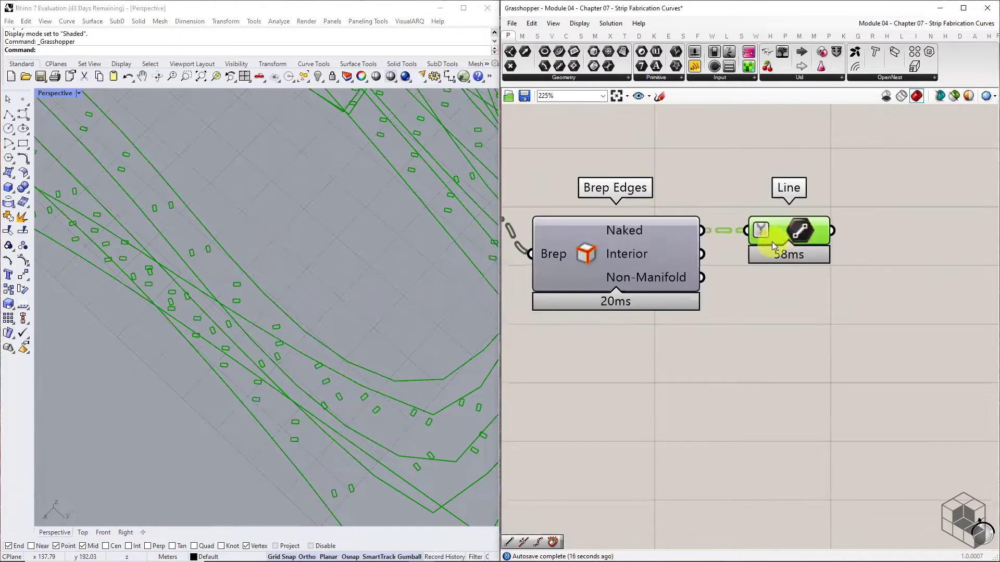
{"action": "scroll", "coordinate": [755, 247], "scroll_direction": "down", "scroll_amount": 2}
{"action": "left_click", "coordinate": [751, 267]}
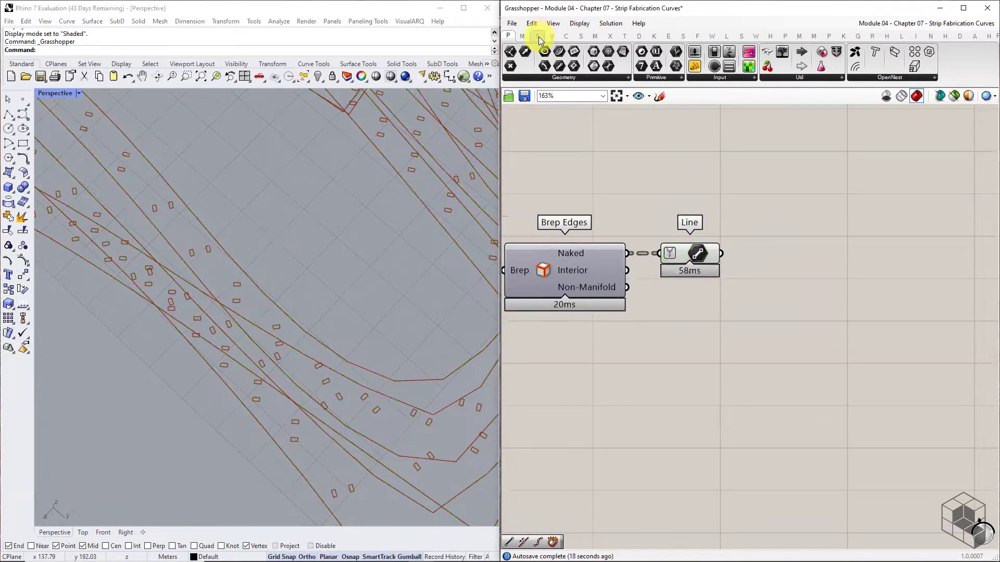
Step: Add a Join Curves component and connect the Line parameter to its Curves input
{"action": "left_click", "coordinate": [566, 36]}
{"action": "left_click", "coordinate": [794, 74]}
{"action": "left_click_drag", "start_coordinate": [847, 107], "coordinate": [799, 252]}
{"action": "right_click_drag", "start_coordinate": [834, 289], "coordinate": [696, 267]}
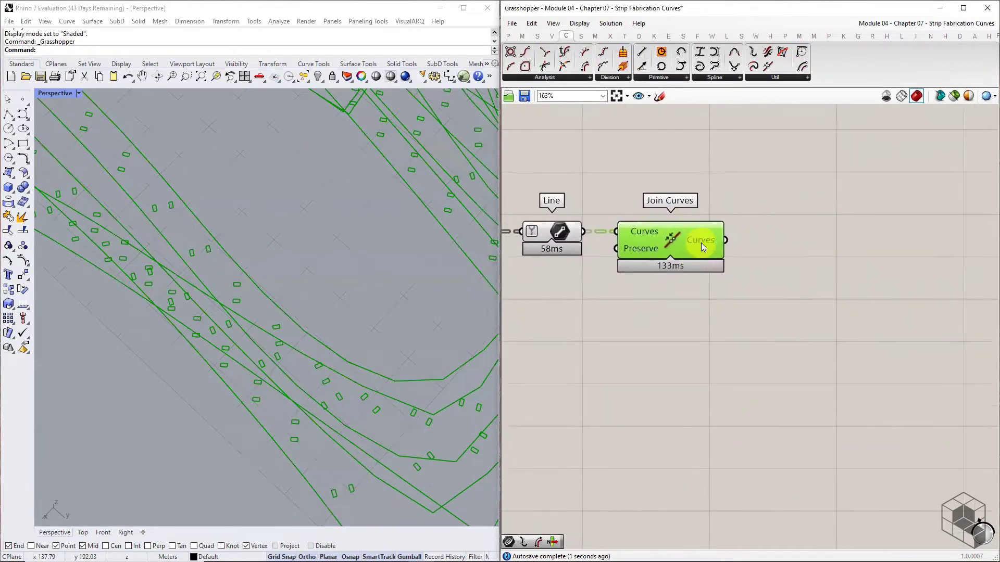
Step: Examine the Join Curves output's data tree and compare it with the strip outlines and slot rectangles in the model
{"action": "mouse_move", "coordinate": [700, 243]}
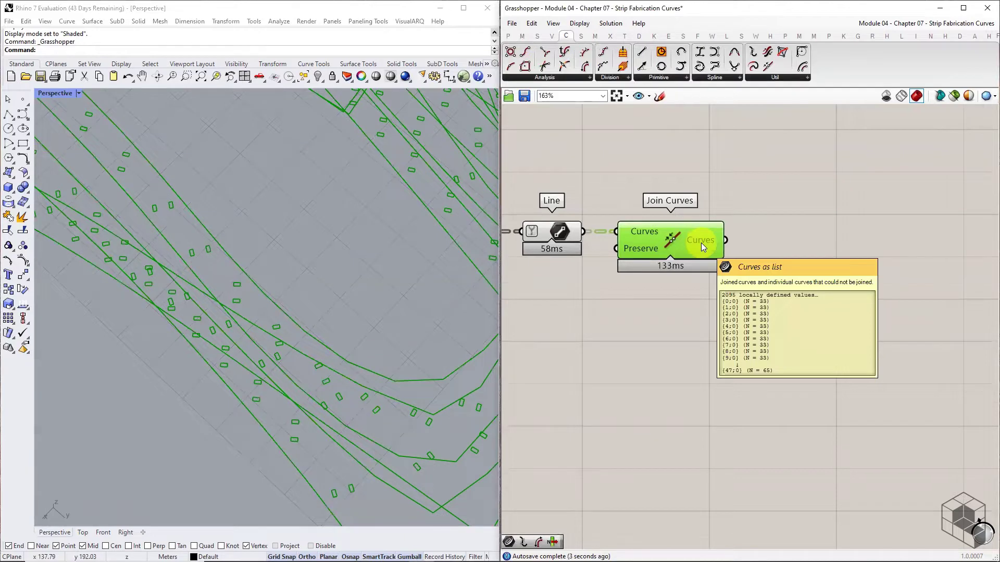
{"action": "left_click", "coordinate": [402, 263]}
{"action": "scroll", "coordinate": [230, 289], "scroll_direction": "up", "scroll_amount": 3}
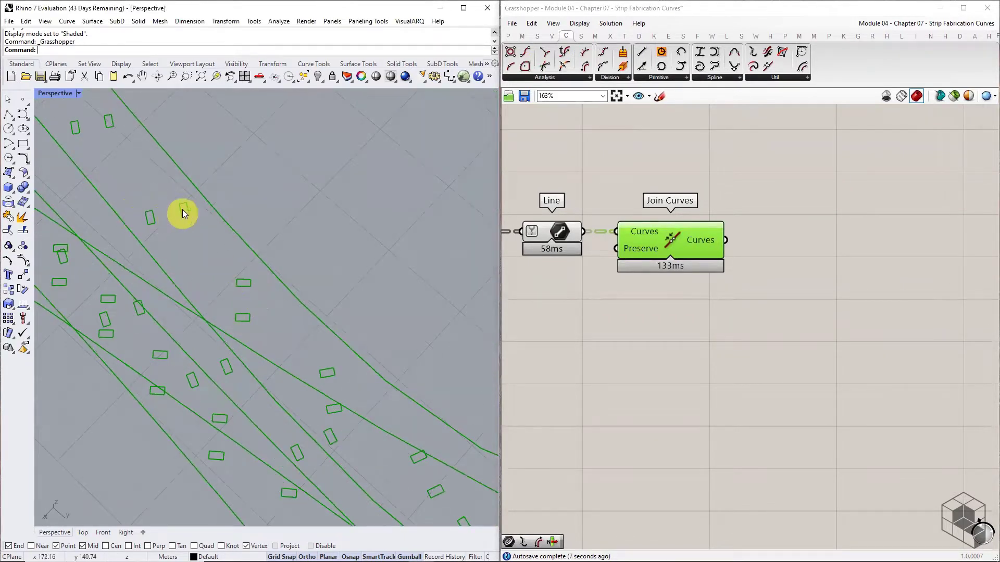
{"action": "left_click", "coordinate": [722, 304]}
{"action": "scroll", "coordinate": [723, 304], "scroll_direction": "down", "scroll_amount": 2}
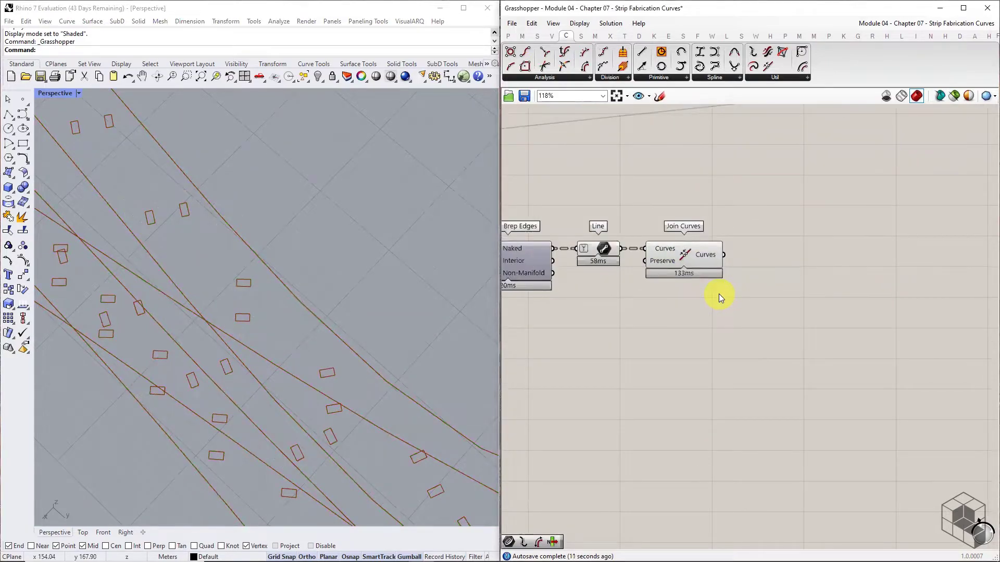
{"action": "scroll", "coordinate": [259, 333], "scroll_direction": "down", "scroll_amount": 8}
{"action": "right_click_drag", "start_coordinate": [309, 358], "coordinate": [301, 260]}
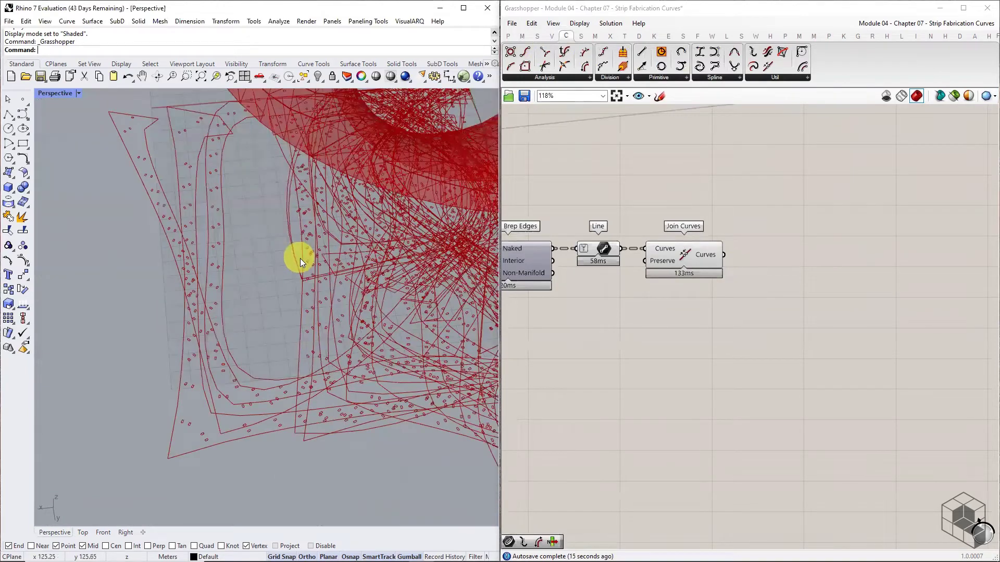
{"action": "mouse_move", "coordinate": [710, 255]}
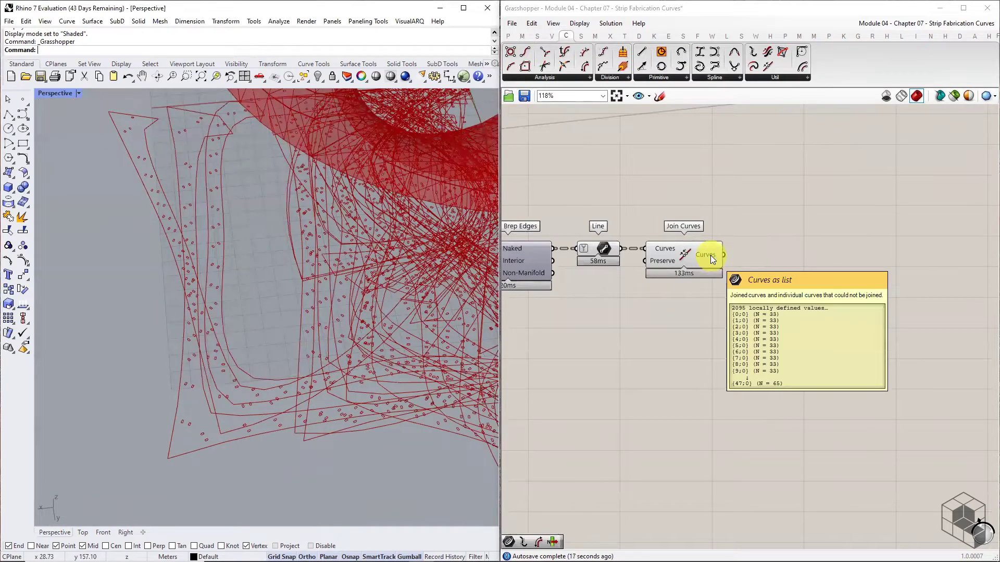
Step: Add a Length component from the curve analysis tools and connect the joined curves to its Curve input
{"action": "left_click", "coordinate": [588, 78]}
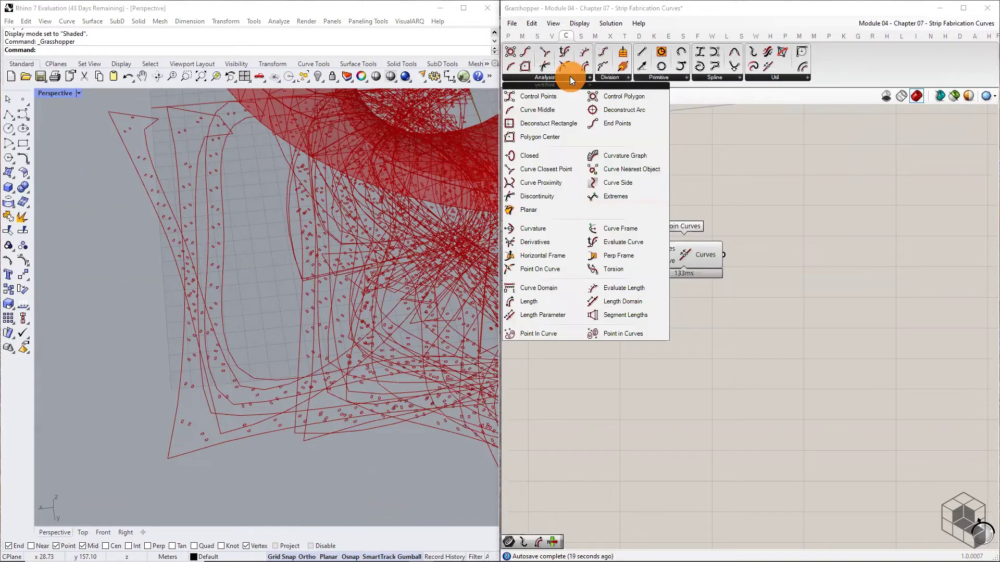
{"action": "left_click", "coordinate": [528, 301]}
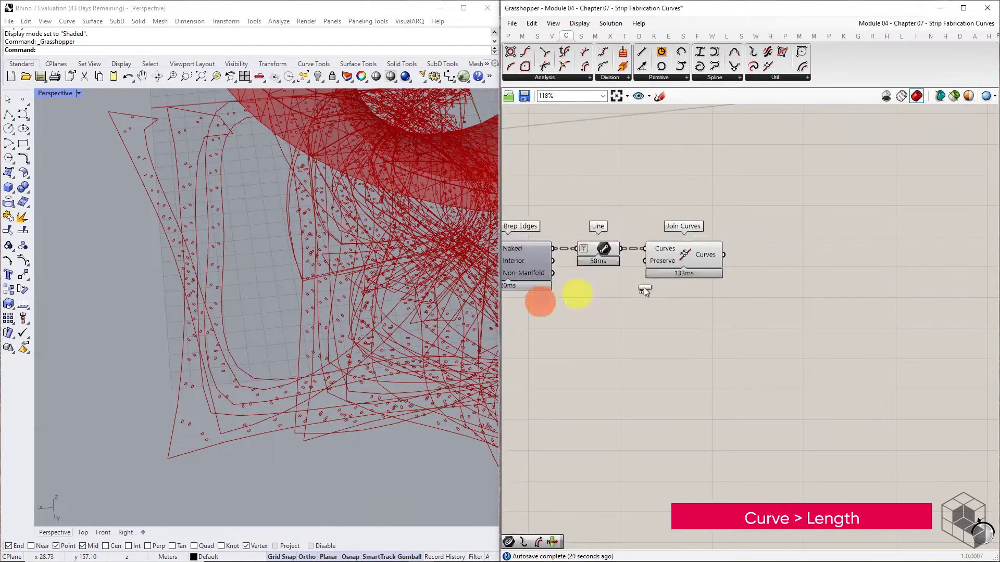
{"action": "left_click", "coordinate": [756, 279]}
{"action": "left_click_drag", "start_coordinate": [729, 263], "coordinate": [785, 301]}
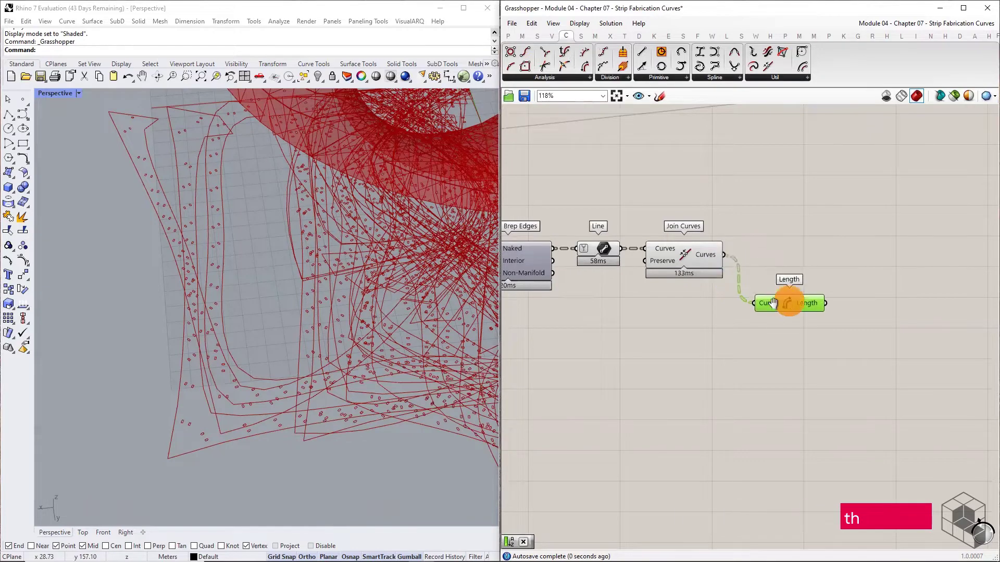
{"action": "scroll", "coordinate": [786, 300], "scroll_direction": "up", "scroll_amount": 4}
{"action": "left_click", "coordinate": [771, 287]}
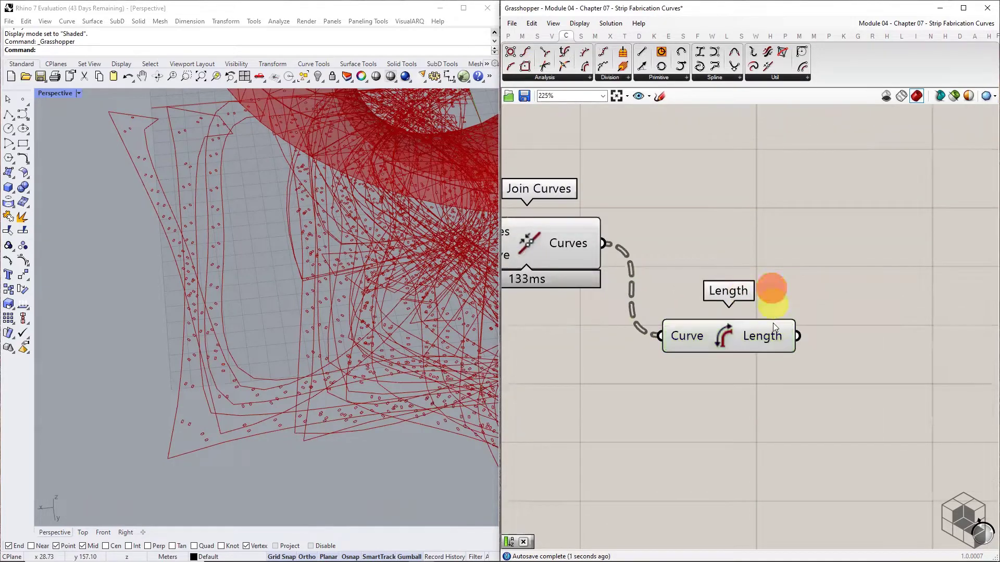
Step: Add a Sort List component and connect the Length output to its Keys input
{"action": "left_click", "coordinate": [537, 35]}
{"action": "left_click", "coordinate": [542, 77]}
{"action": "left_click", "coordinate": [608, 150]}
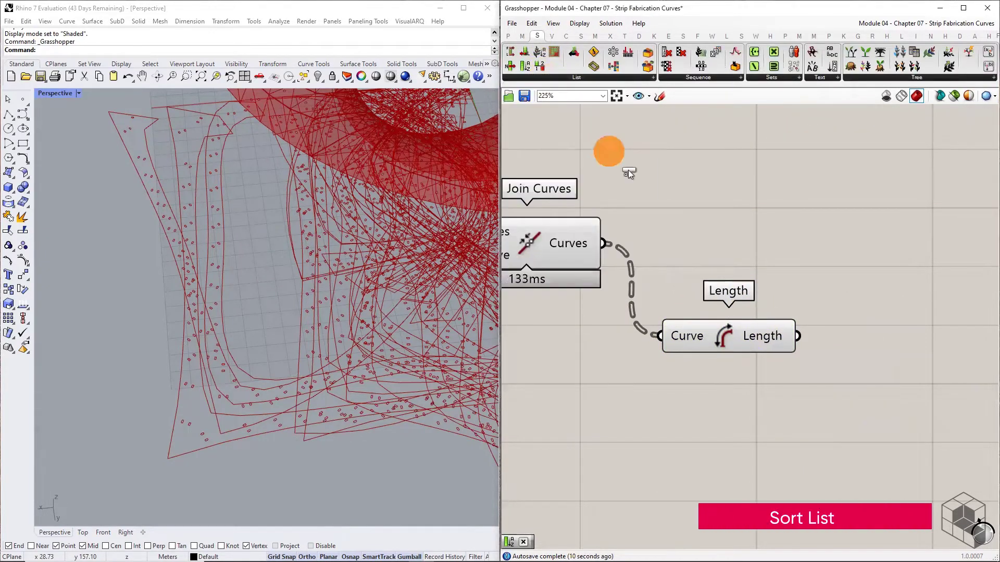
{"action": "left_click", "coordinate": [859, 341]}
{"action": "left_click_drag", "start_coordinate": [860, 348], "coordinate": [871, 353]}
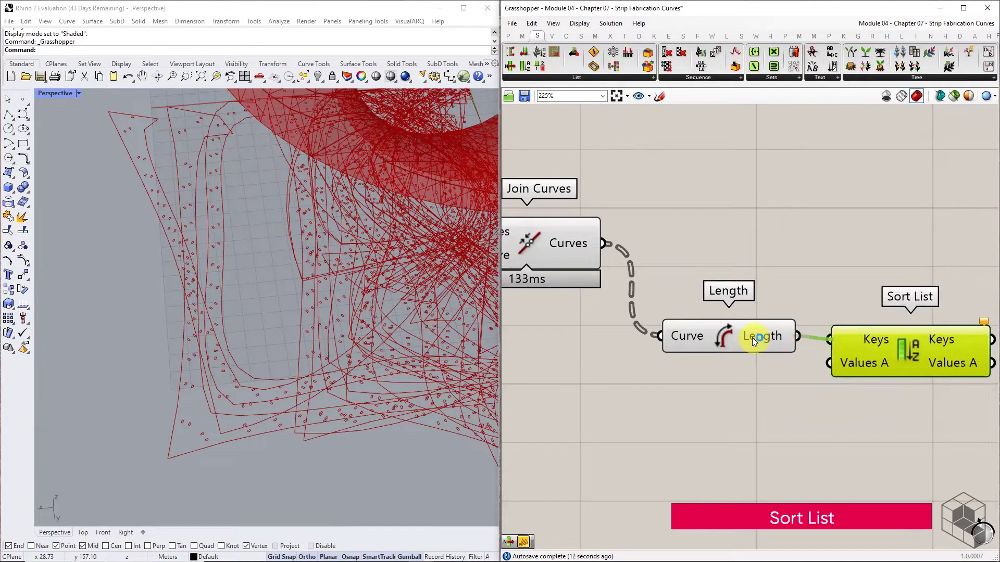
Step: Connect the joined curves to Sort List's Values A input and line up Length and Sort List beside Join Curves
{"action": "left_click_drag", "start_coordinate": [745, 337], "coordinate": [739, 181]}
{"action": "left_click_drag", "start_coordinate": [879, 337], "coordinate": [852, 176]}
{"action": "left_click_drag", "start_coordinate": [603, 243], "coordinate": [808, 220]}
{"action": "left_click_drag", "start_coordinate": [852, 273], "coordinate": [760, 185]}
{"action": "left_click_drag", "start_coordinate": [831, 194], "coordinate": [818, 234]}
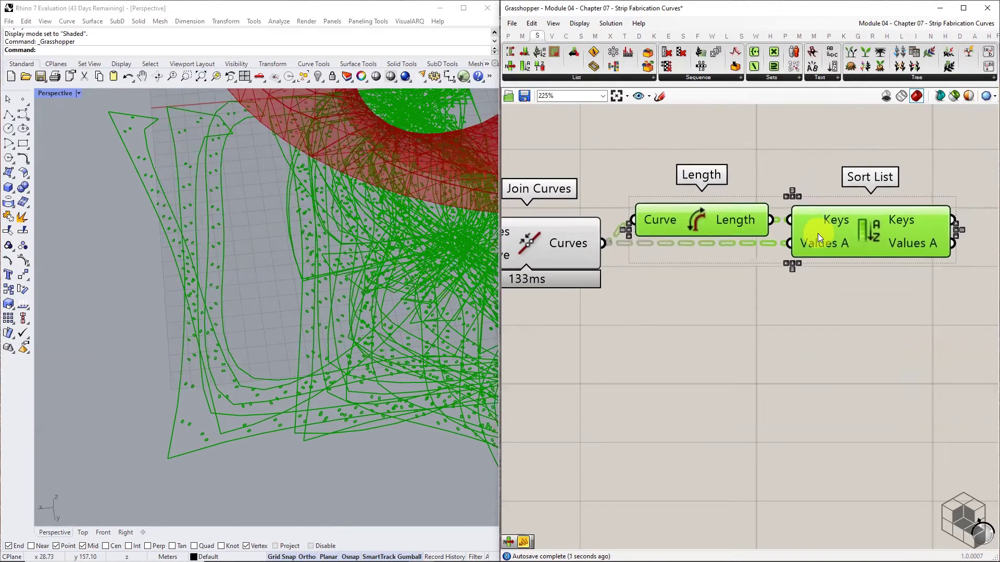
{"action": "left_click", "coordinate": [823, 308]}
Step: Add a List Item component and connect Sort List's sorted Values A output to its List input
{"action": "right_click_drag", "start_coordinate": [945, 276], "coordinate": [768, 289]}
{"action": "scroll", "coordinate": [768, 289], "scroll_direction": "up", "scroll_amount": 2}
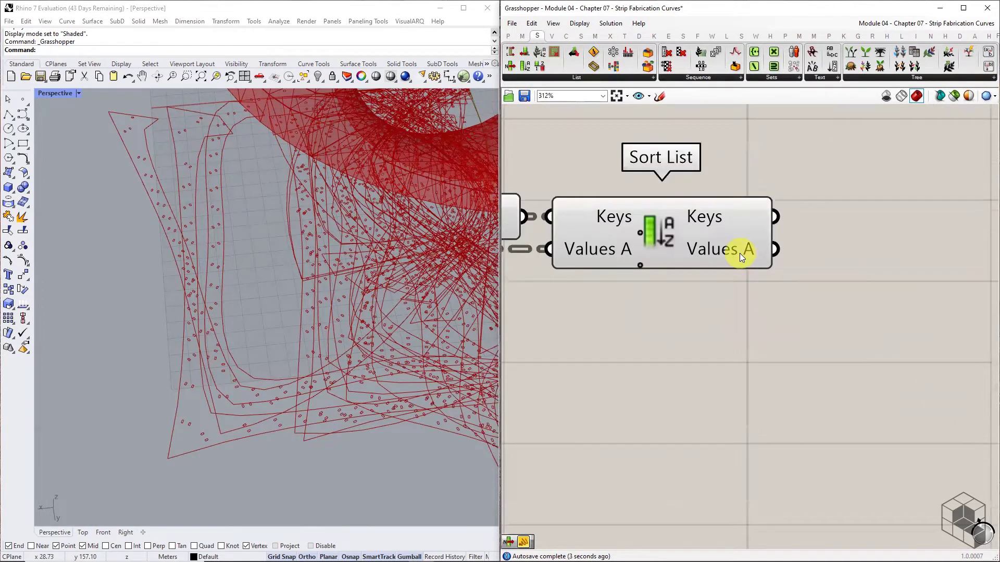
{"action": "mouse_move", "coordinate": [739, 253]}
{"action": "left_click", "coordinate": [588, 77]}
{"action": "left_click_drag", "start_coordinate": [629, 109], "coordinate": [879, 270]}
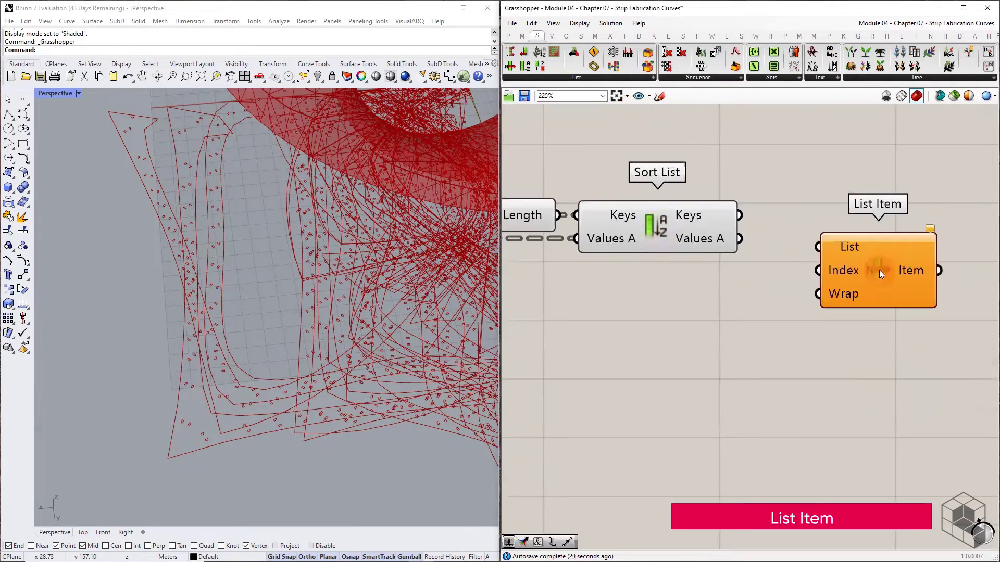
{"action": "left_click_drag", "start_coordinate": [745, 239], "coordinate": [891, 247]}
{"action": "right_click_drag", "start_coordinate": [892, 248], "coordinate": [758, 240]}
{"action": "scroll", "coordinate": [758, 241], "scroll_direction": "down", "scroll_amount": 2}
{"action": "left_click_drag", "start_coordinate": [761, 243], "coordinate": [813, 243]}
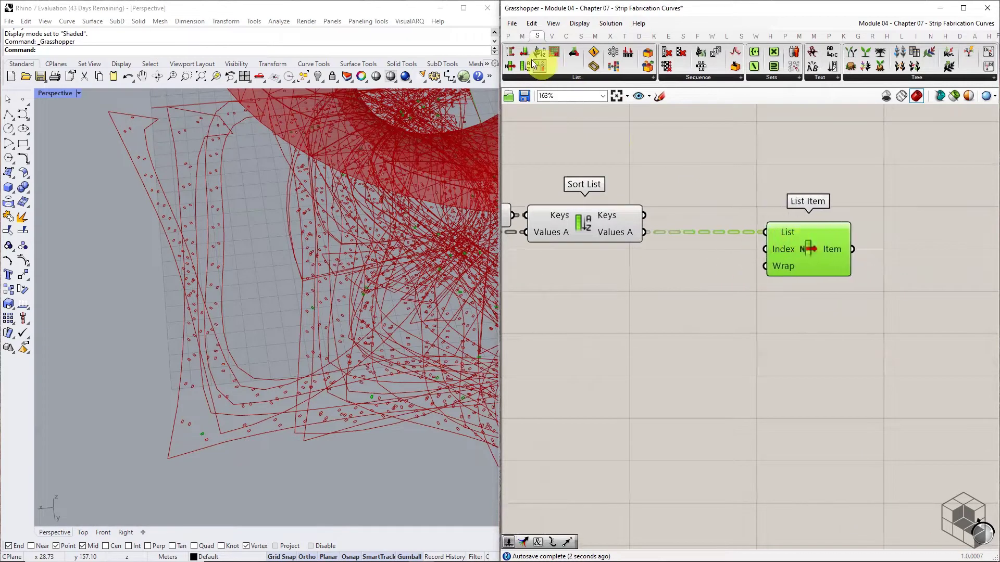
Step: Create a small panel containing -1, connect it to List Item's Index input and place both further along the canvas
{"action": "left_click", "coordinate": [510, 38]}
{"action": "left_click_drag", "start_coordinate": [692, 63], "coordinate": [714, 255]}
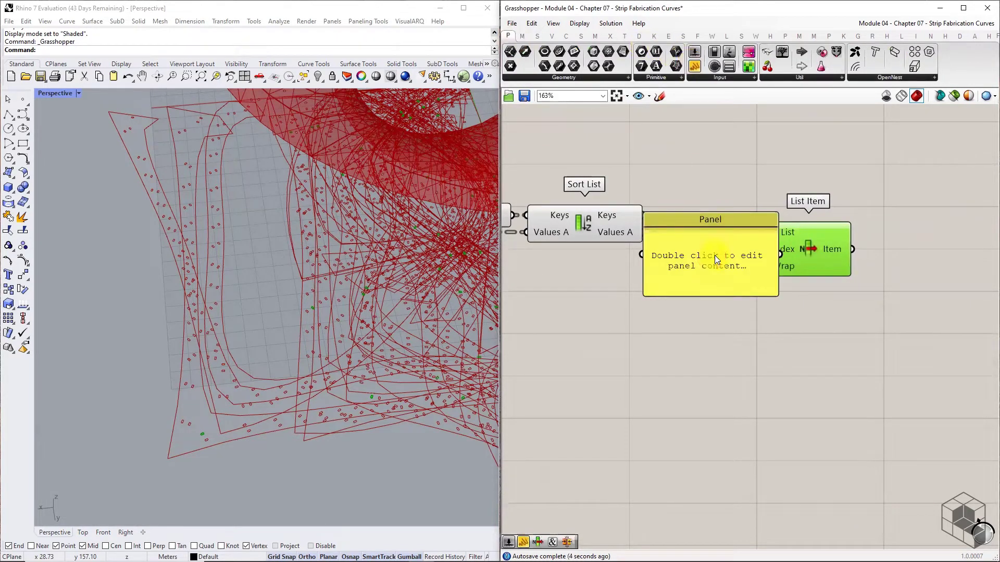
{"action": "double_click", "coordinate": [715, 255]}
{"action": "key", "text": "BackSpace"}
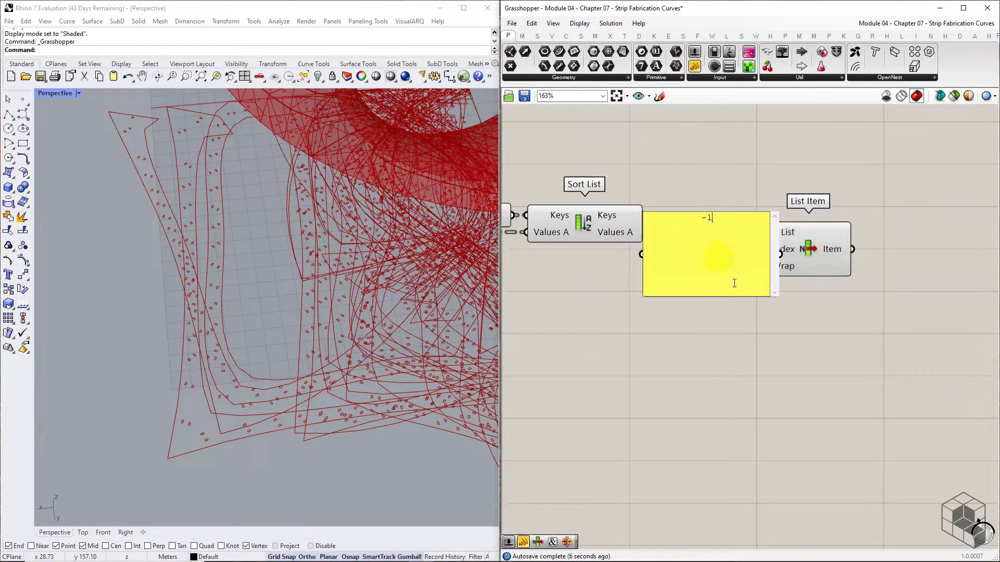
{"action": "left_click", "coordinate": [771, 302]}
{"action": "left_click_drag", "start_coordinate": [777, 297], "coordinate": [688, 252]}
{"action": "left_click_drag", "start_coordinate": [671, 244], "coordinate": [726, 267]}
{"action": "left_click_drag", "start_coordinate": [866, 179], "coordinate": [680, 301]}
{"action": "left_click_drag", "start_coordinate": [803, 253], "coordinate": [896, 252]}
Step: Collect the List Item output in a Curve parameter, group it and name the group "Main Cut Profile"
{"action": "right_click_drag", "start_coordinate": [919, 252], "coordinate": [706, 255]}
{"action": "left_click", "coordinate": [753, 302]}
{"action": "left_click", "coordinate": [714, 244]}
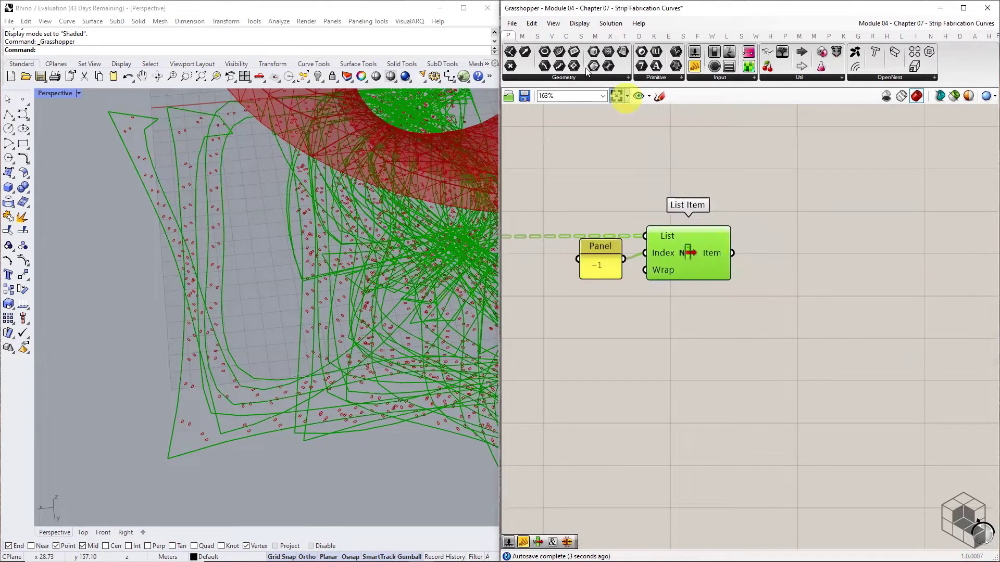
{"action": "left_click_drag", "start_coordinate": [561, 52], "coordinate": [827, 251]}
{"action": "middle_click", "coordinate": [827, 252]}
{"action": "left_click", "coordinate": [826, 227]}
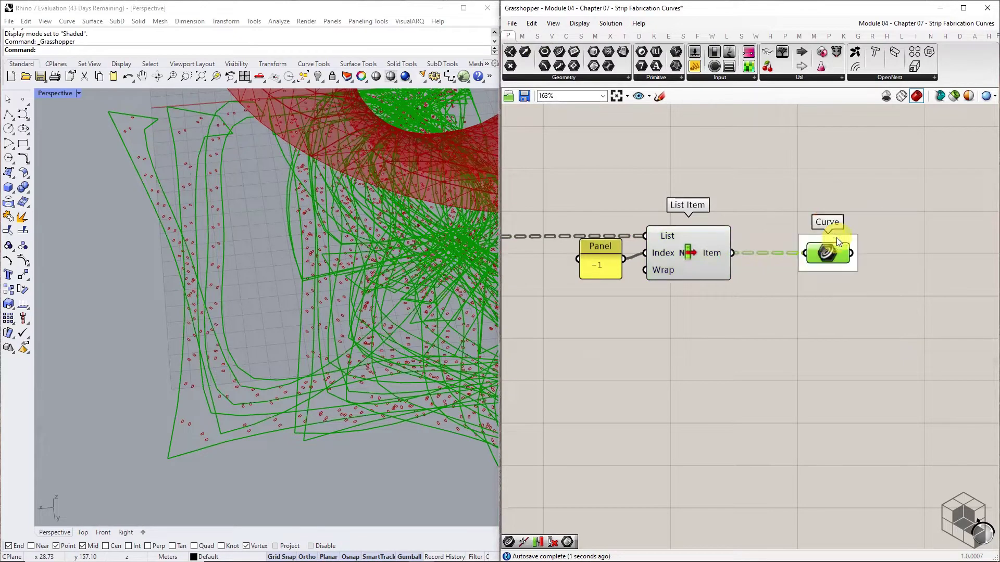
{"action": "right_click", "coordinate": [839, 243]}
{"action": "type", "text": "Main Cut Profile"}
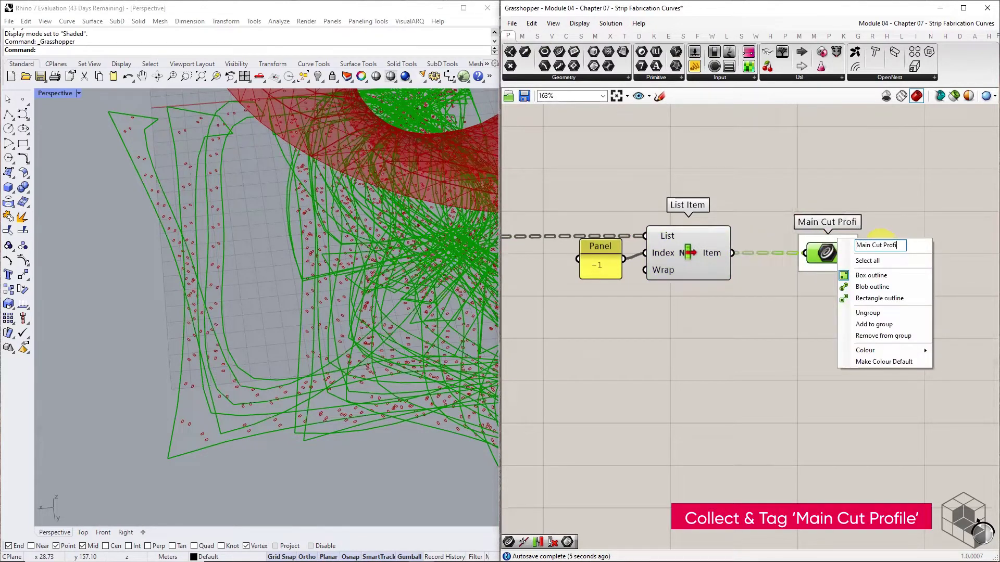
{"action": "left_click", "coordinate": [864, 178]}
Step: Turn off the preview of List Item and of the Line, Join Curves, Length and Sort List components
{"action": "left_click", "coordinate": [665, 268]}
{"action": "middle_click", "coordinate": [664, 269]}
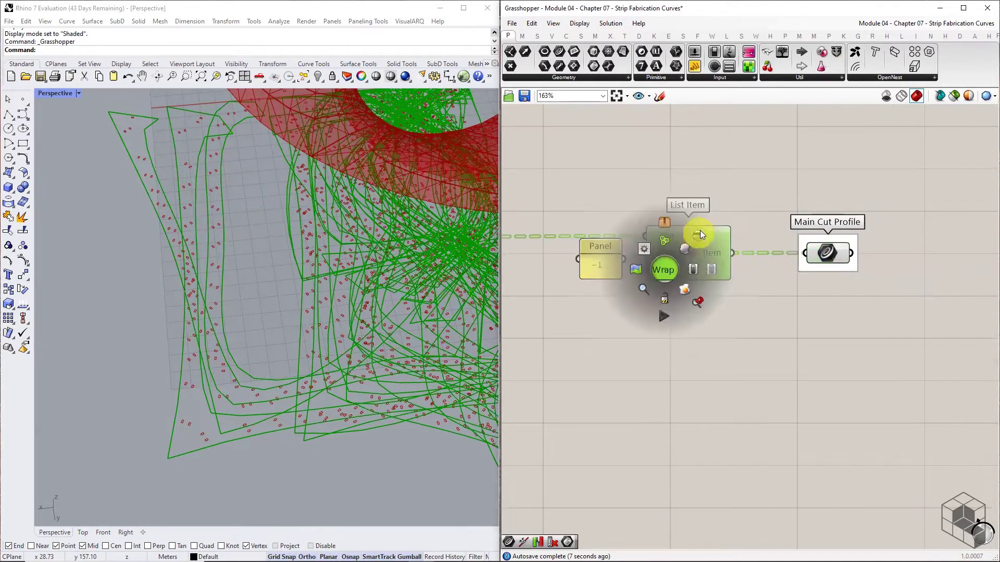
{"action": "left_click", "coordinate": [699, 230]}
{"action": "right_click_drag", "start_coordinate": [720, 255], "coordinate": [875, 251]}
{"action": "scroll", "coordinate": [874, 251], "scroll_direction": "down", "scroll_amount": 4}
{"action": "left_click_drag", "start_coordinate": [764, 214], "coordinate": [536, 264]}
{"action": "middle_click", "coordinate": [664, 252]}
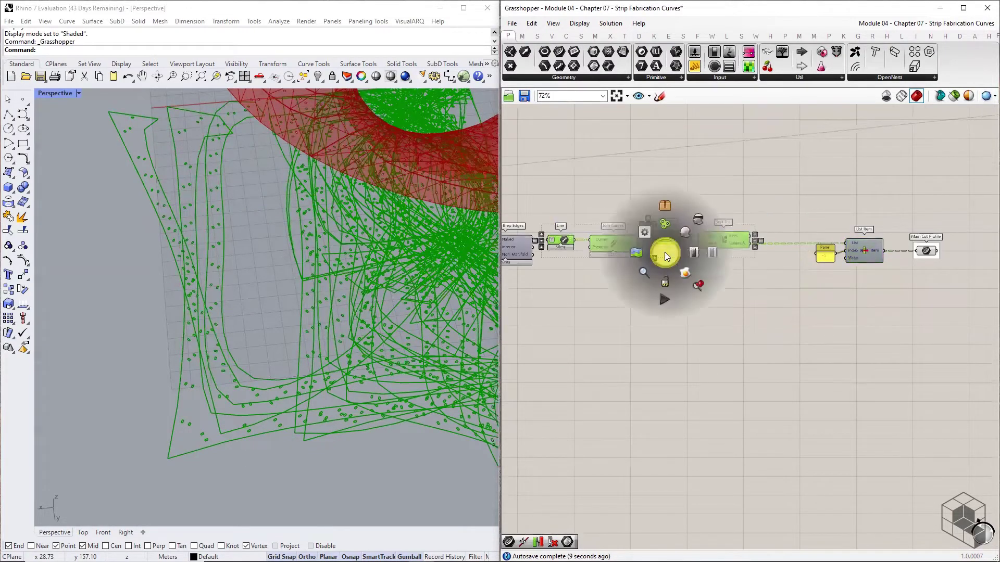
{"action": "left_click", "coordinate": [701, 222]}
Step: Inspect the outer strip outlines collected in the Main Cut Profile parameter in the Rhino viewport
{"action": "scroll", "coordinate": [833, 271], "scroll_direction": "up", "scroll_amount": 3}
{"action": "left_click", "coordinate": [807, 244]}
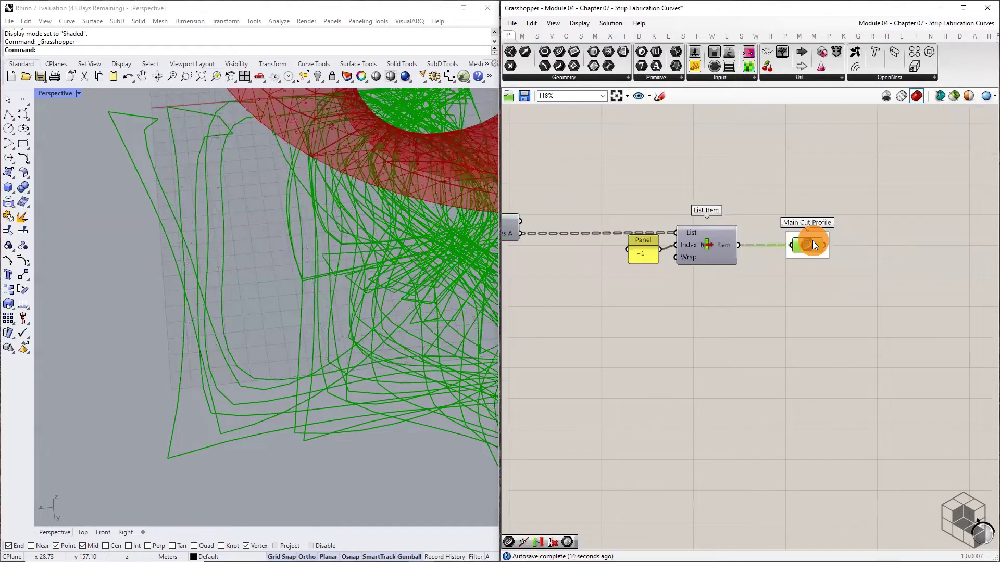
{"action": "left_click", "coordinate": [324, 294]}
{"action": "right_click_drag", "start_coordinate": [324, 293], "coordinate": [372, 260]}
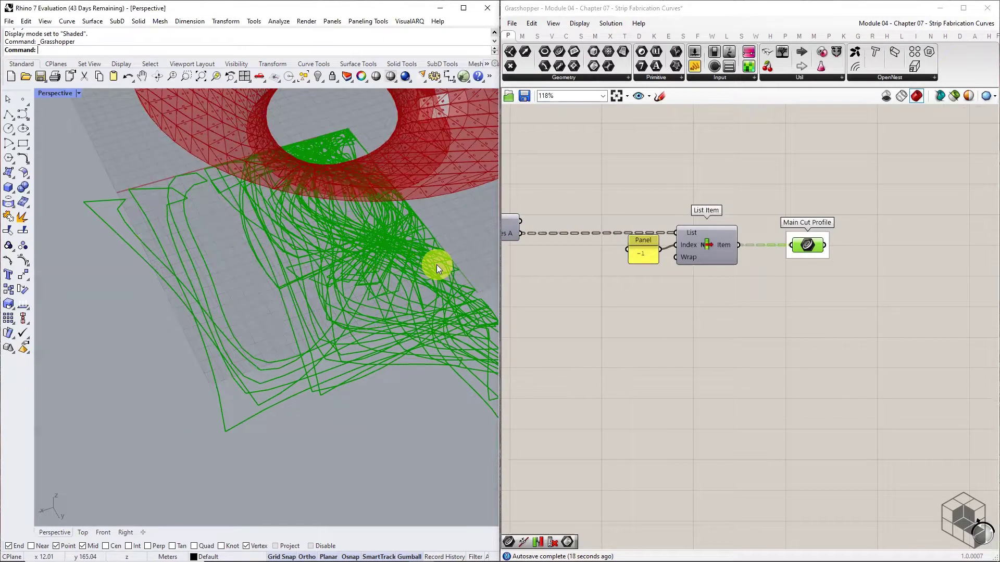
Step: Add a Reverse List component below and connect Sort List's Values A output to its List input
{"action": "right_click_drag", "start_coordinate": [542, 279], "coordinate": [653, 299]}
{"action": "left_click", "coordinate": [668, 242]}
{"action": "scroll", "coordinate": [668, 239], "scroll_direction": "up", "scroll_amount": 2}
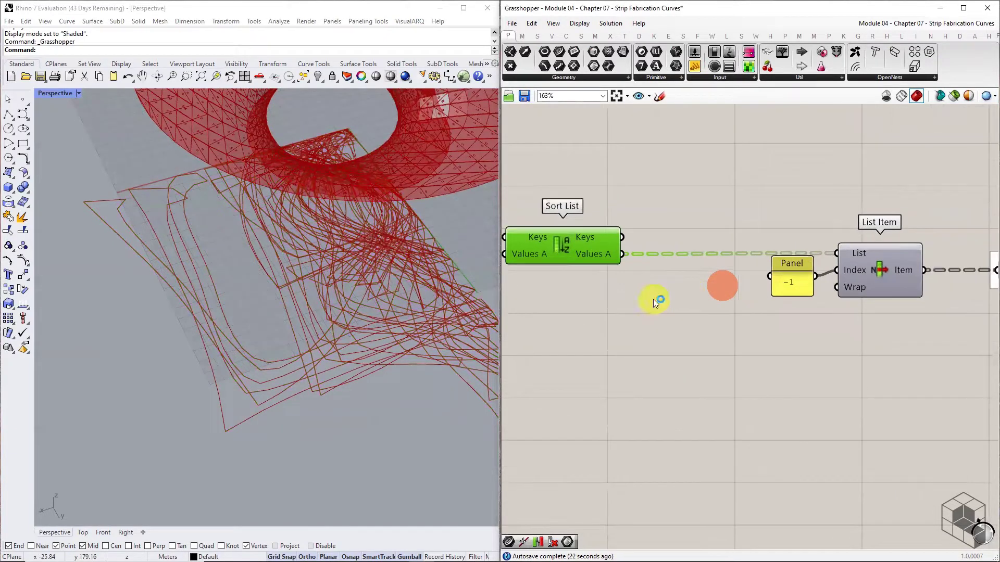
{"action": "left_click", "coordinate": [536, 36]}
{"action": "left_click", "coordinate": [562, 79]}
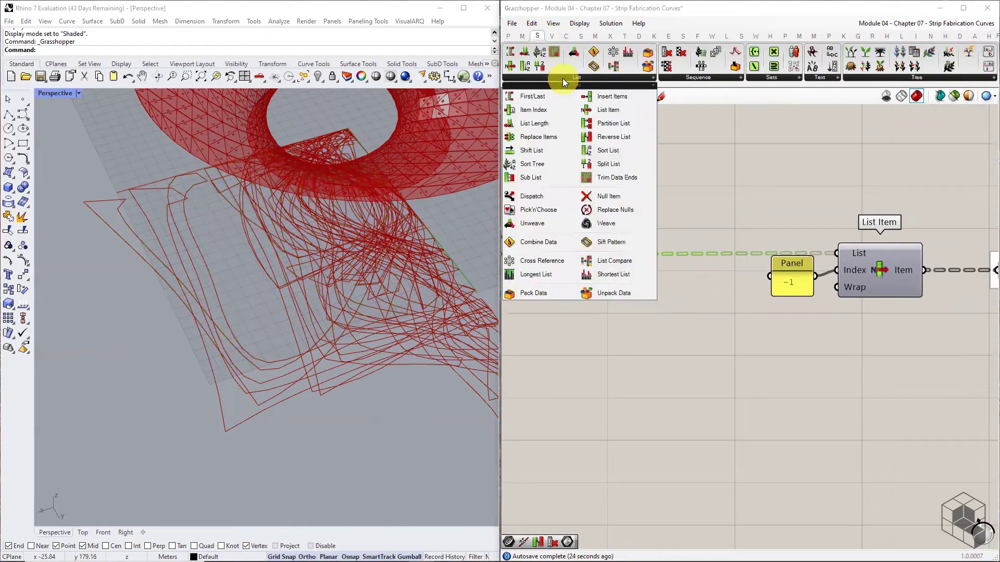
{"action": "left_click_drag", "start_coordinate": [602, 137], "coordinate": [689, 349]}
{"action": "left_click_drag", "start_coordinate": [622, 254], "coordinate": [716, 350]}
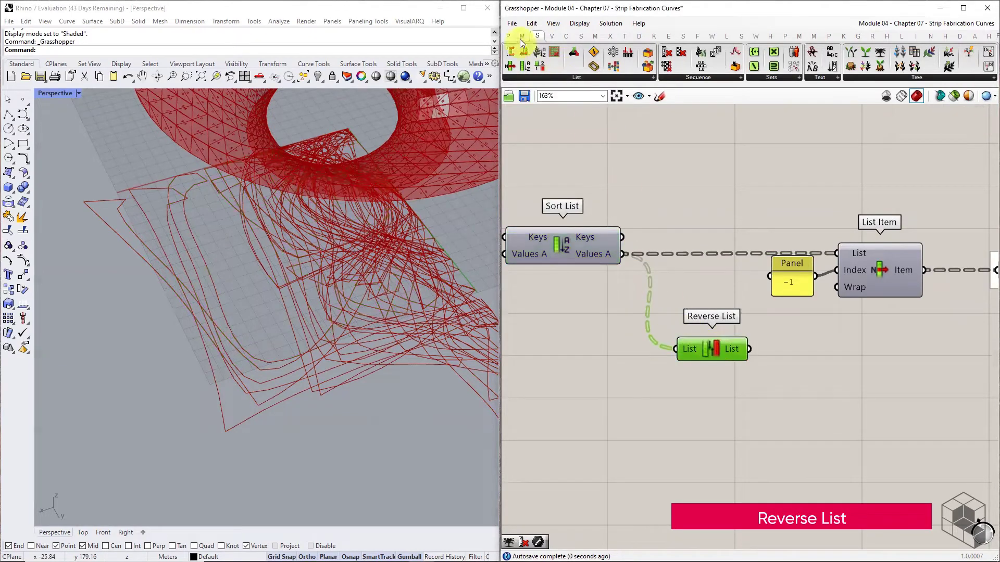
Step: Add a Cull Index component and connect the reversed list to its List input
{"action": "left_click", "coordinate": [692, 77]}
{"action": "left_click_drag", "start_coordinate": [702, 96], "coordinate": [897, 369]}
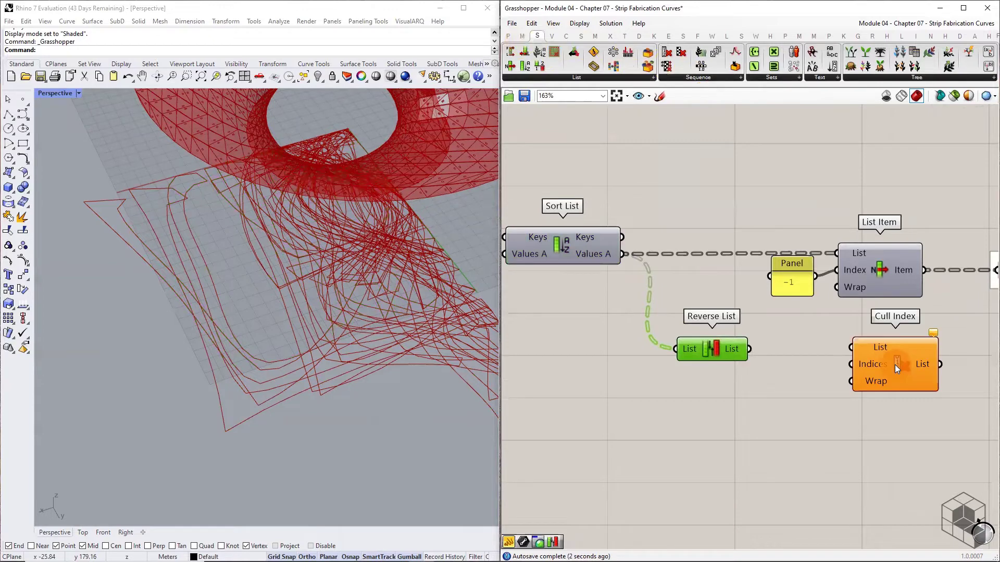
{"action": "left_click_drag", "start_coordinate": [750, 349], "coordinate": [884, 360]}
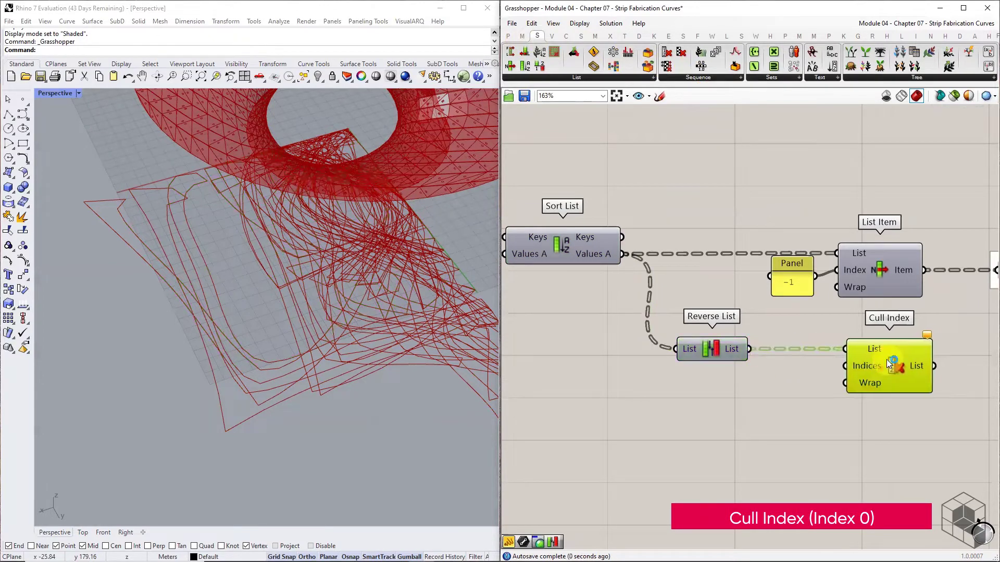
Step: Create a panel containing 0 and connect it to Cull Index's Indices input
{"action": "left_click", "coordinate": [793, 283]}
{"action": "double_click", "coordinate": [794, 283]}
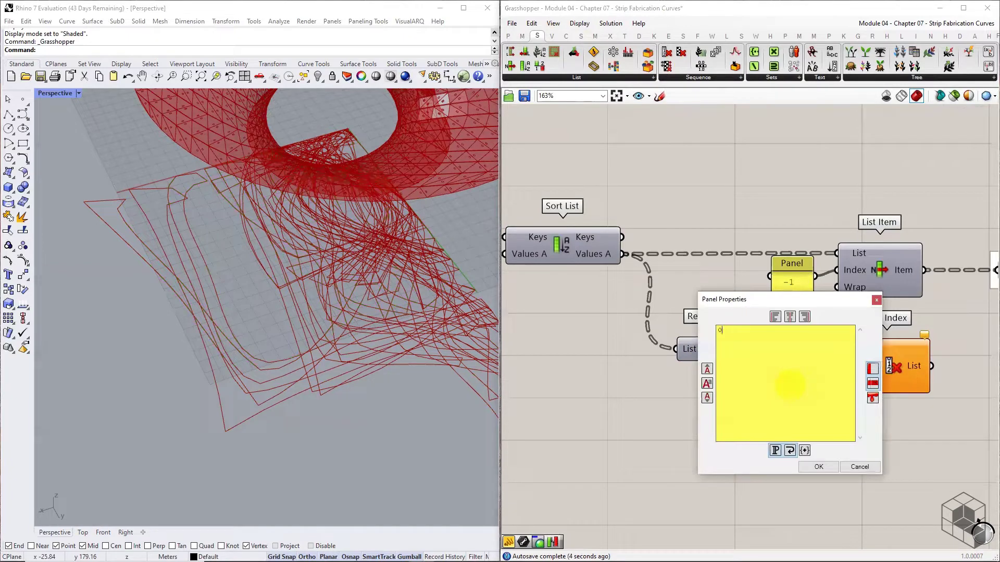
{"action": "left_click", "coordinate": [815, 465]}
{"action": "left_click_drag", "start_coordinate": [812, 401], "coordinate": [842, 365]}
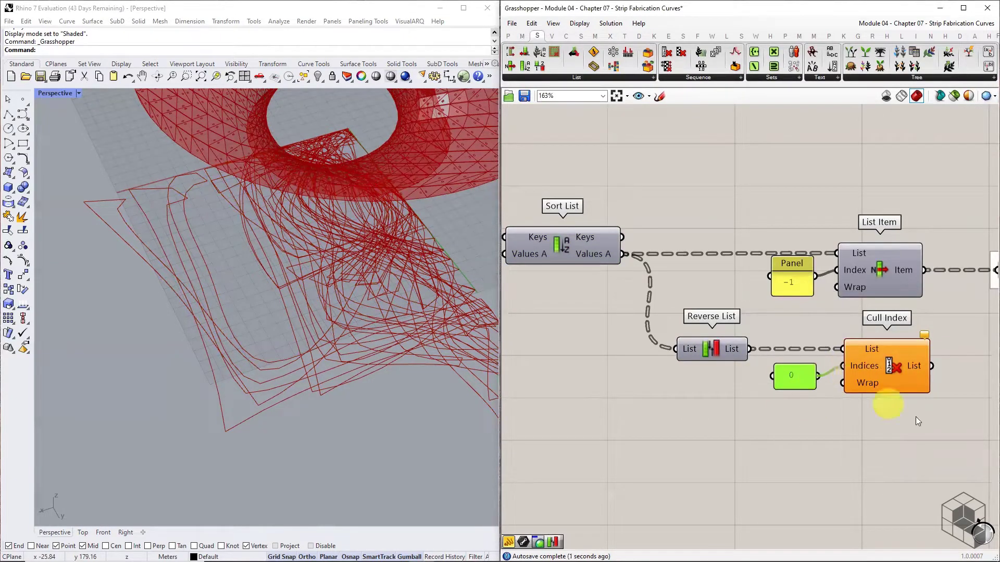
Step: Duplicate the Main Cut Profile group, feed its Curve parameter from the Cull Index output and rename the copy "Slot Cut Profile"
{"action": "right_click_drag", "start_coordinate": [923, 416], "coordinate": [713, 417]}
{"action": "left_click", "coordinate": [699, 362]}
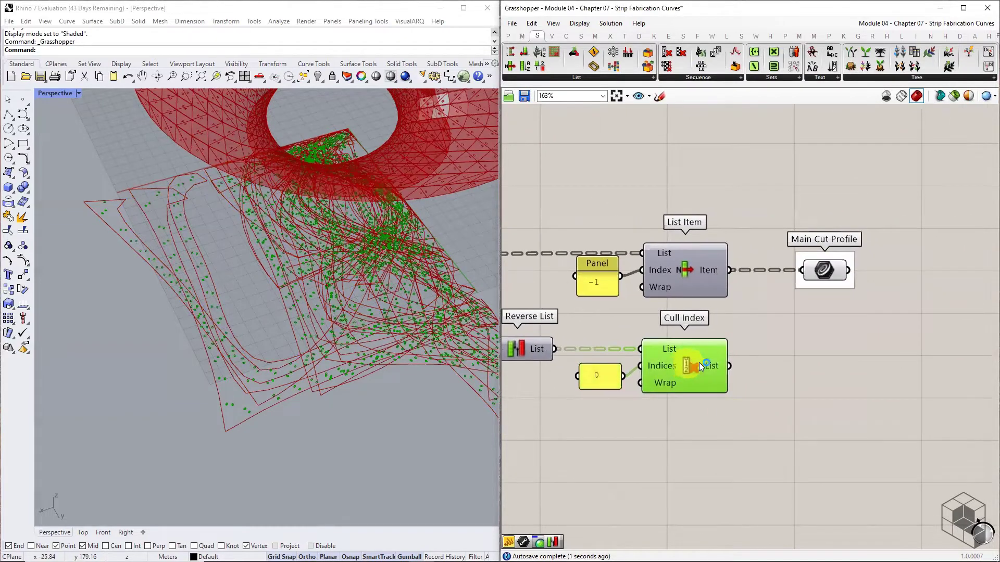
{"action": "mouse_move", "coordinate": [710, 365]}
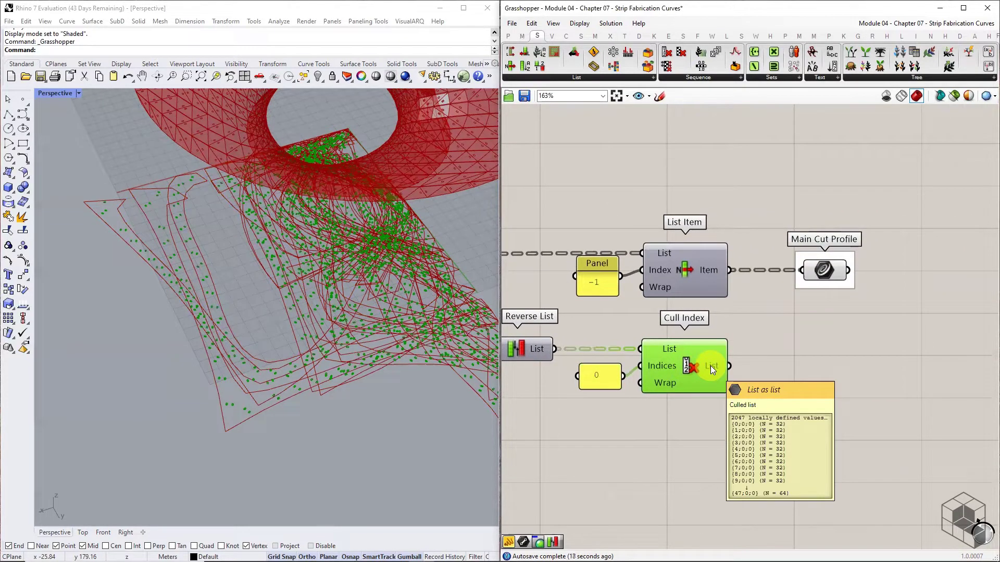
{"action": "left_click_drag", "start_coordinate": [897, 185], "coordinate": [827, 371]}
{"action": "left_click_drag", "start_coordinate": [728, 366], "coordinate": [829, 370]}
{"action": "left_click_drag", "start_coordinate": [813, 370], "coordinate": [826, 365]}
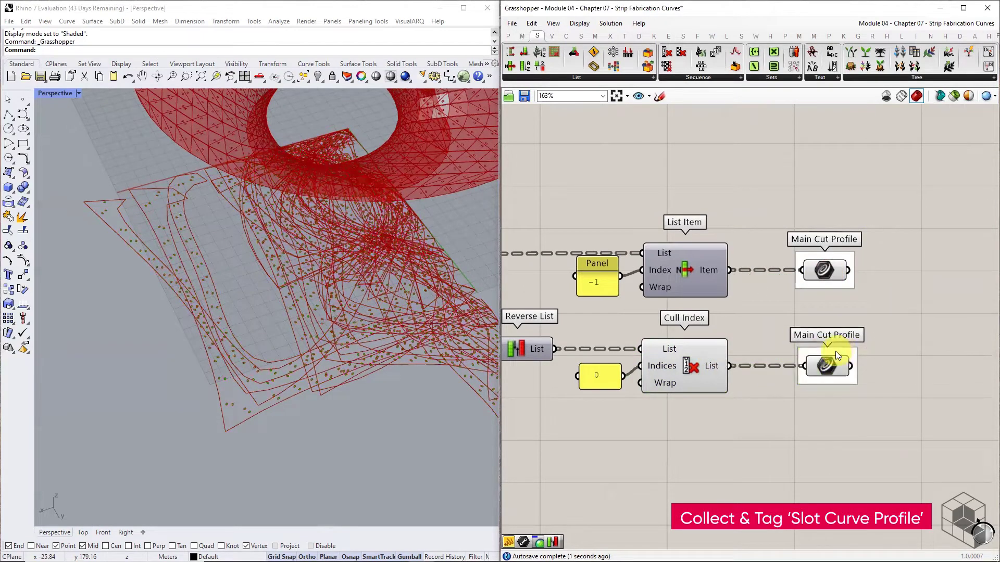
{"action": "right_click", "coordinate": [835, 351]}
{"action": "type", "text": "Slot Cut Profile"}
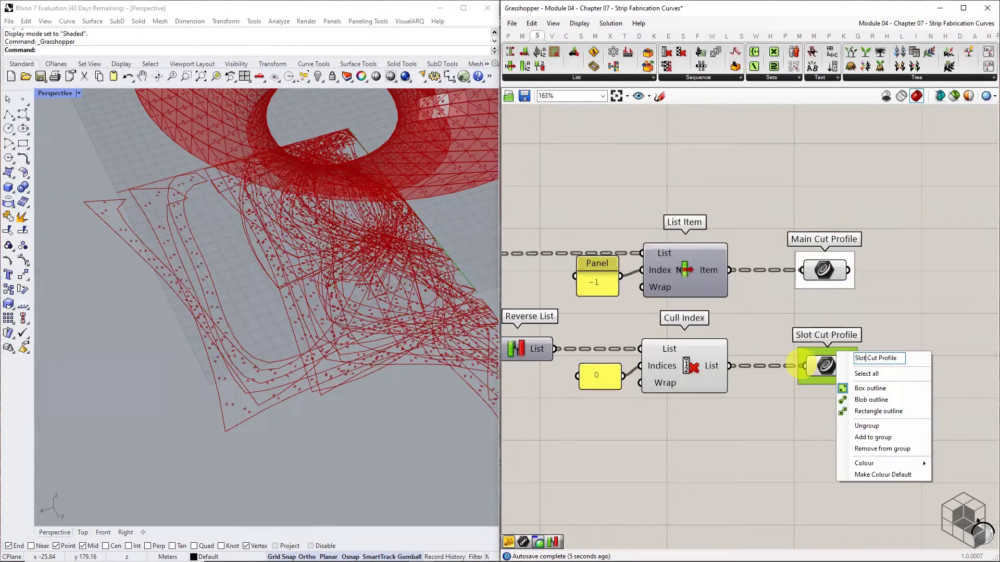
Step: Rename the group fed by the Cull Index output as "Slot Curves Profile"
{"action": "key", "text": "Delete"}
{"action": "key", "text": "Delete"}
{"action": "key", "text": "Delete"}
{"action": "key", "text": "Delete"}
{"action": "type", "text": "Curv"}
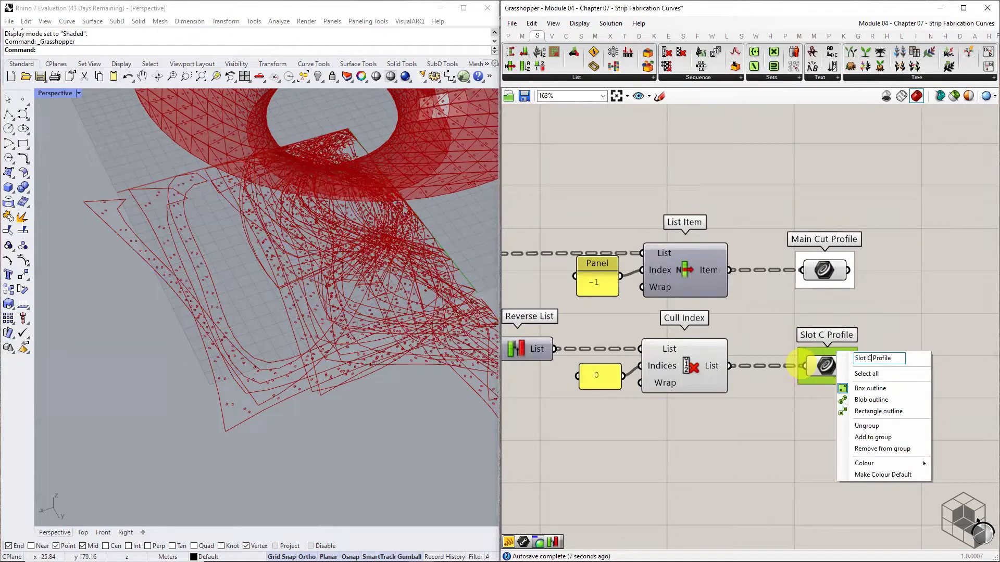
{"action": "type", "text": "es"}
{"action": "key", "text": "Return"}
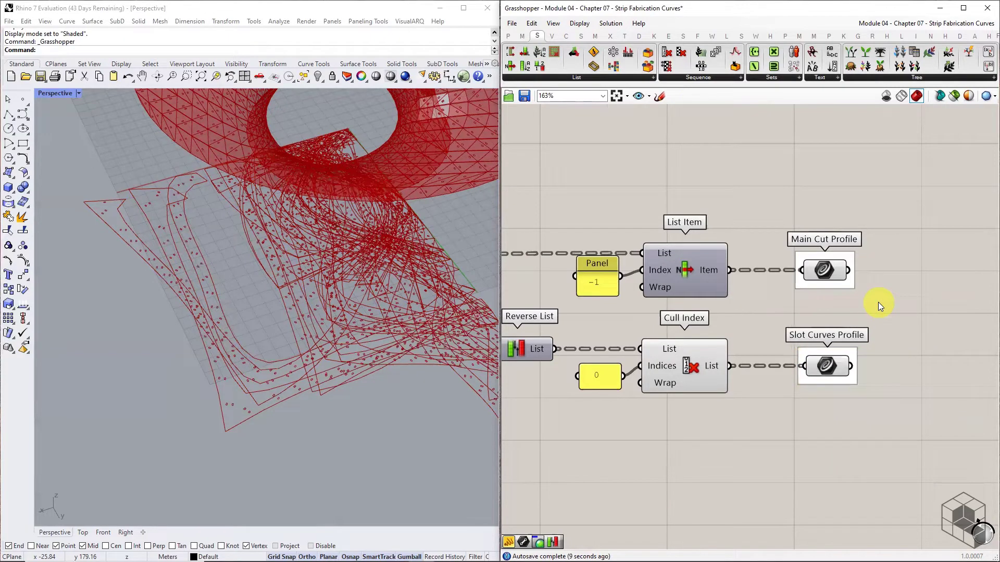
Step: Turn off the viewport preview of the Cull Index component
{"action": "scroll", "coordinate": [878, 302], "scroll_direction": "down", "scroll_amount": 2}
{"action": "left_click", "coordinate": [750, 345]}
{"action": "middle_click", "coordinate": [750, 345]}
{"action": "left_click", "coordinate": [783, 308]}
{"action": "left_click", "coordinate": [803, 385]}
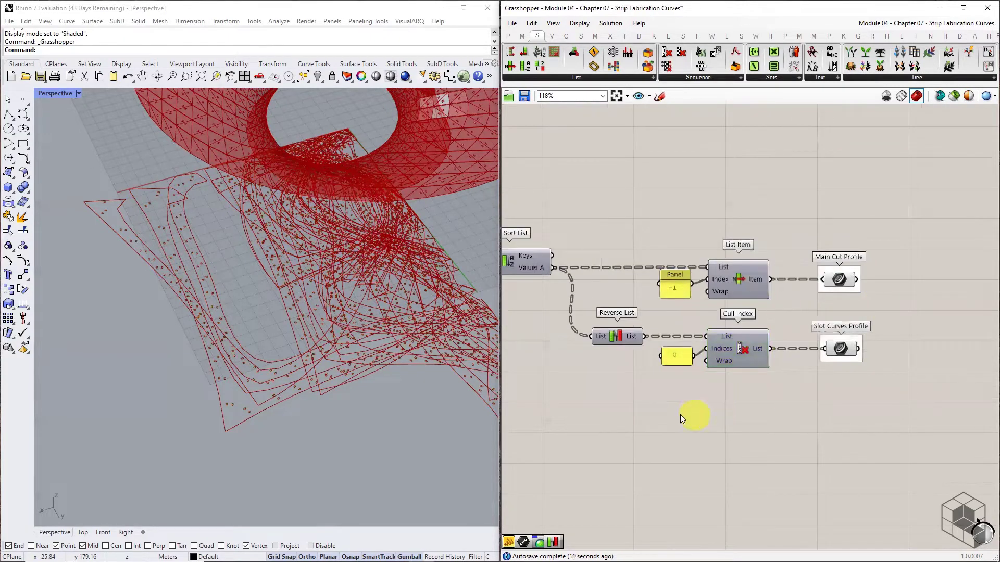
Step: Add a Line parameter below Join Curves and connect Brep Edges' Interior output to it
{"action": "right_click_drag", "start_coordinate": [667, 409], "coordinate": [727, 405]}
{"action": "scroll", "coordinate": [750, 378], "scroll_direction": "down", "scroll_amount": 1}
{"action": "right_click_drag", "start_coordinate": [610, 363], "coordinate": [884, 348]}
{"action": "right_click_drag", "start_coordinate": [545, 355], "coordinate": [585, 359]}
{"action": "scroll", "coordinate": [646, 294], "scroll_direction": "up", "scroll_amount": 4}
{"action": "left_click", "coordinate": [584, 249]}
{"action": "left_click", "coordinate": [512, 38]}
{"action": "left_click_drag", "start_coordinate": [560, 65], "coordinate": [761, 386]}
{"action": "left_click_drag", "start_coordinate": [646, 246], "coordinate": [852, 457]}
{"action": "right_click_drag", "start_coordinate": [837, 440], "coordinate": [644, 331]}
{"action": "scroll", "coordinate": [644, 331], "scroll_direction": "down", "scroll_amount": 3}
{"action": "left_click_drag", "start_coordinate": [647, 339], "coordinate": [700, 381]}
Step: Duplicate the Slot Curves Profile group below the original and connect the new Line parameter to the copy's Curve parameter
{"action": "right_click_drag", "start_coordinate": [750, 384], "coordinate": [666, 341]}
{"action": "scroll", "coordinate": [666, 341], "scroll_direction": "down", "scroll_amount": 3}
{"action": "left_click_drag", "start_coordinate": [963, 330], "coordinate": [935, 362]}
{"action": "key", "text": "ctrl+c"}
{"action": "key", "text": "ctrl+v"}
{"action": "scroll", "coordinate": [935, 362], "scroll_direction": "up", "scroll_amount": 3}
{"action": "scroll", "coordinate": [928, 342], "scroll_direction": "down", "scroll_amount": 3}
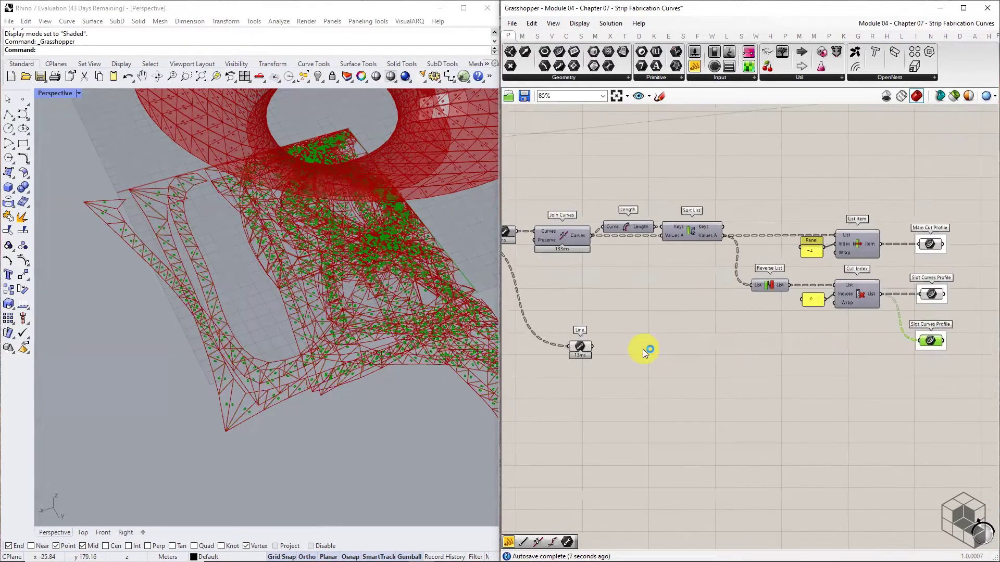
{"action": "left_click_drag", "start_coordinate": [583, 347], "coordinate": [938, 339]}
{"action": "left_click", "coordinate": [598, 344]}
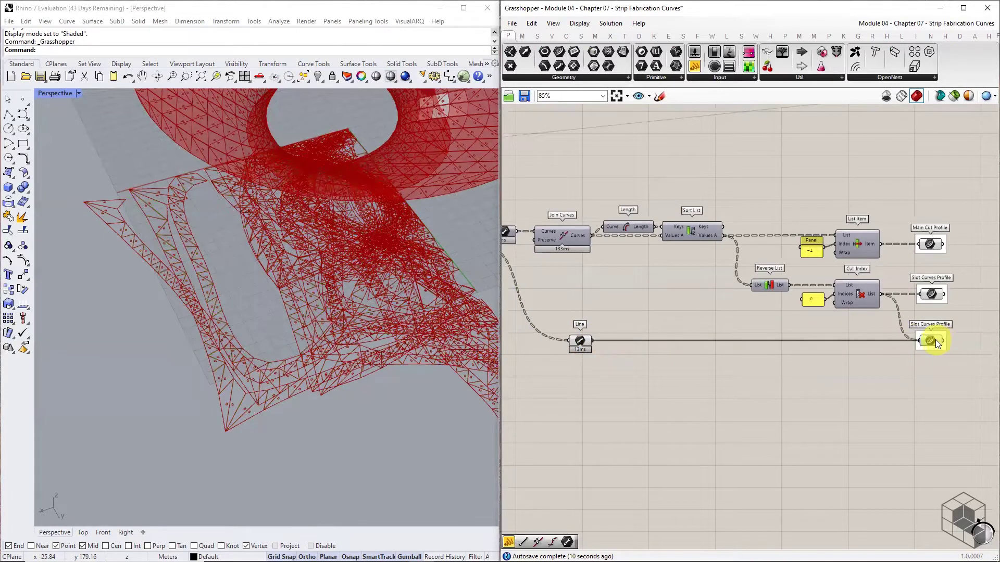
Step: Rename the duplicated profile group as "Internal Fold Lines"
{"action": "scroll", "coordinate": [935, 339], "scroll_direction": "up", "scroll_amount": 3}
{"action": "scroll", "coordinate": [944, 339], "scroll_direction": "up", "scroll_amount": 1}
{"action": "left_click", "coordinate": [922, 341]}
{"action": "key", "text": "ctrl+g"}
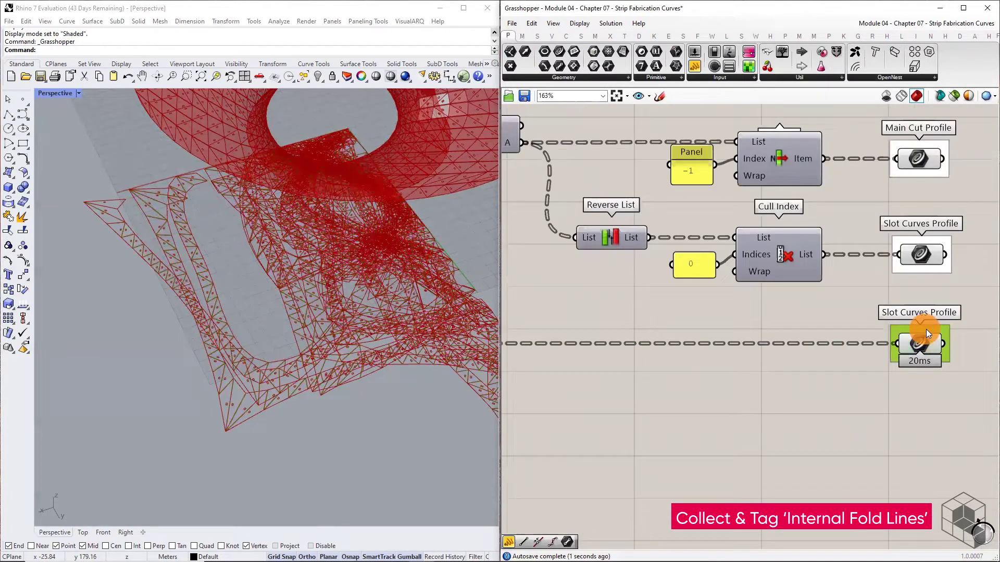
{"action": "right_click", "coordinate": [928, 328]}
{"action": "type", "text": "Internal Fold"}
{"action": "key", "text": "BackSpace"}
{"action": "key", "text": "Delete"}
{"action": "key", "text": "Delete"}
{"action": "key", "text": "Delete"}
{"action": "key", "text": "Delete"}
{"action": "key", "text": "Delete"}
{"action": "key", "text": "Delete"}
{"action": "key", "text": "Delete"}
{"action": "key", "text": "BackSpace"}
{"action": "type", "text": "Lines"}
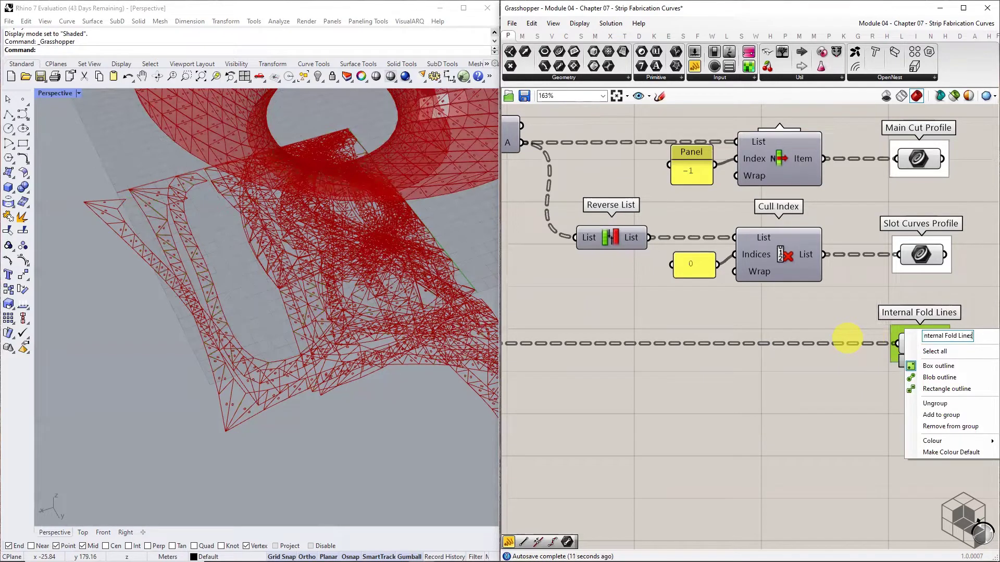
{"action": "left_click", "coordinate": [790, 317]}
Step: Turn off the viewport preview of the Line parameter fed by the Interior edges
{"action": "scroll", "coordinate": [883, 299], "scroll_direction": "down", "scroll_amount": 3}
{"action": "right_click_drag", "start_coordinate": [669, 328], "coordinate": [781, 309]}
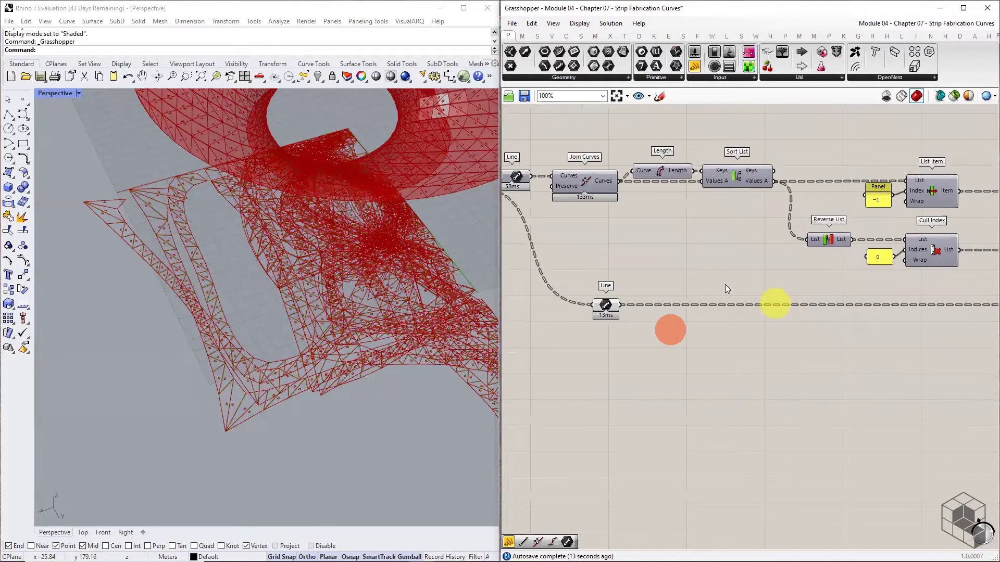
{"action": "left_click", "coordinate": [607, 308]}
{"action": "middle_click", "coordinate": [624, 311]}
{"action": "left_click", "coordinate": [656, 284]}
Step: Examine the triangular faces and small slots at the pointed corner of the unrolled strip in the Rhino viewport
{"action": "scroll", "coordinate": [662, 318], "scroll_direction": "down", "scroll_amount": 3}
{"action": "right_click_drag", "start_coordinate": [295, 332], "coordinate": [269, 345]}
{"action": "scroll", "coordinate": [271, 346], "scroll_direction": "up", "scroll_amount": 2}
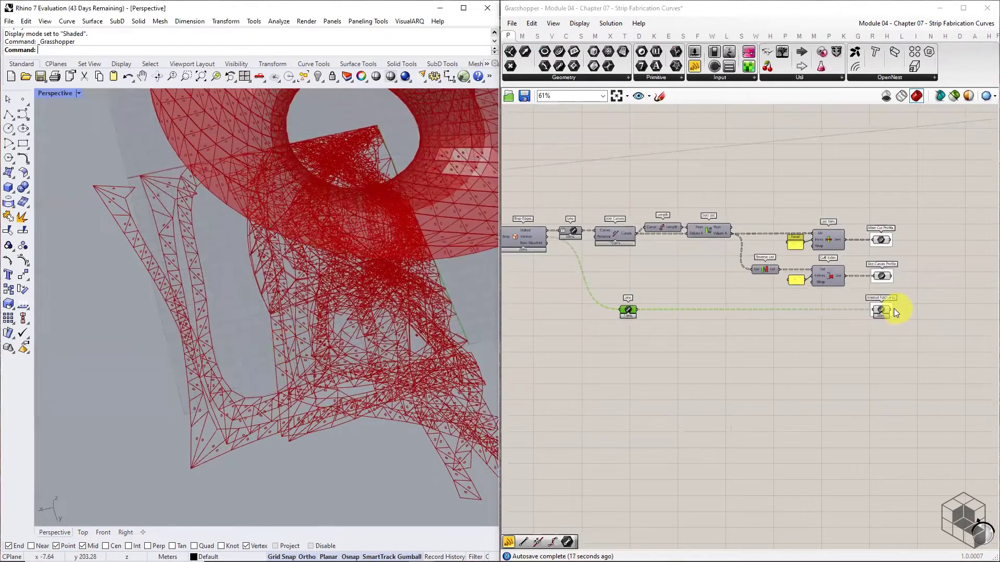
{"action": "right_click_drag", "start_coordinate": [513, 359], "coordinate": [663, 339]}
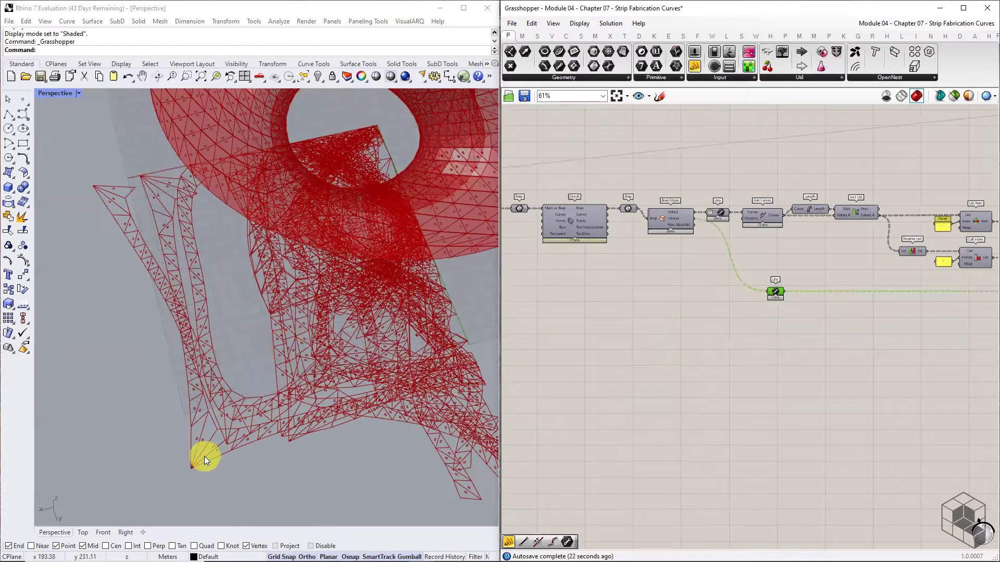
{"action": "scroll", "coordinate": [204, 456], "scroll_direction": "up", "scroll_amount": 3}
{"action": "scroll", "coordinate": [204, 456], "scroll_direction": "up", "scroll_amount": 1}
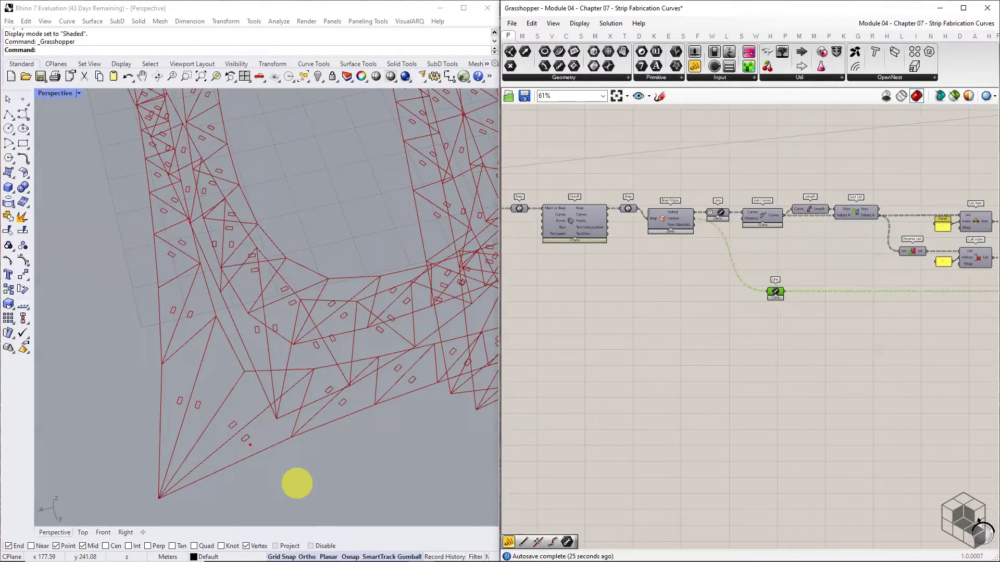
{"action": "left_click", "coordinate": [223, 417]}
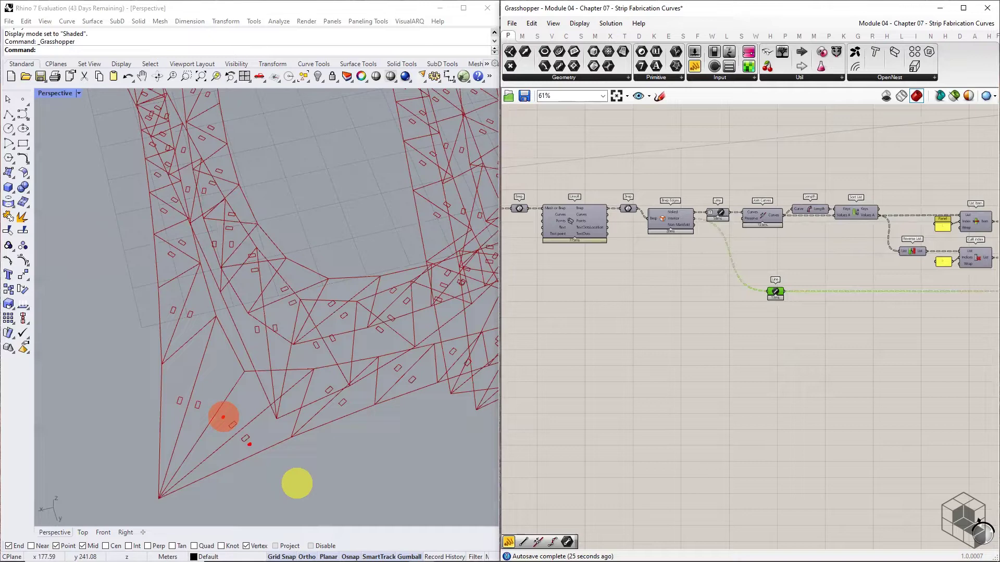
{"action": "left_click", "coordinate": [207, 409]}
{"action": "left_click", "coordinate": [171, 398]}
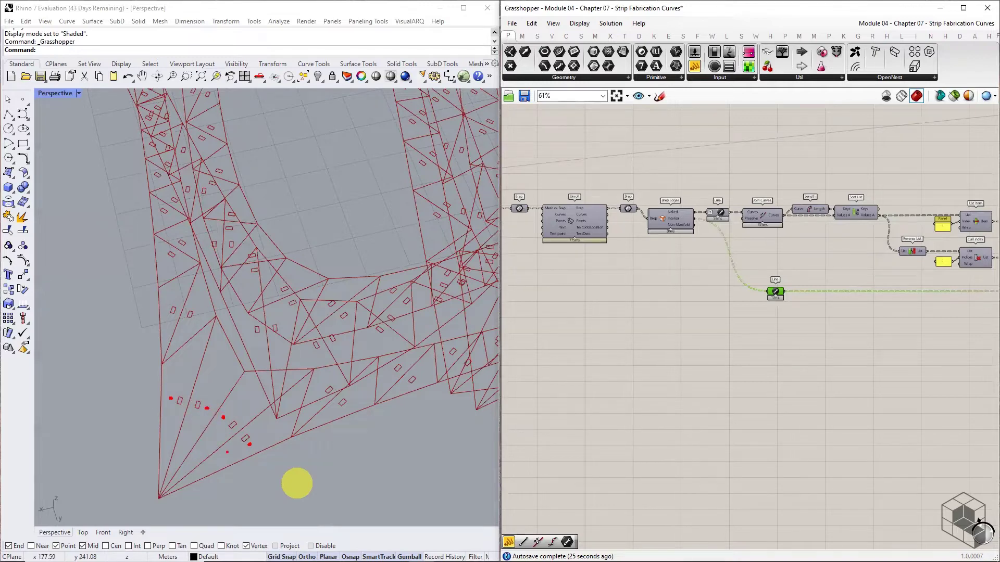
{"action": "scroll", "coordinate": [228, 448], "scroll_direction": "up", "scroll_amount": 5}
Step: Add a Deconstruct Brep component below Unroll and connect the Brep parameter that precedes Unroll to its Brep input
{"action": "right_click_drag", "start_coordinate": [624, 406], "coordinate": [717, 409]}
{"action": "scroll", "coordinate": [817, 403], "scroll_direction": "down", "scroll_amount": 1}
{"action": "scroll", "coordinate": [655, 274], "scroll_direction": "up", "scroll_amount": 3}
{"action": "left_click", "coordinate": [652, 217]}
{"action": "middle_click", "coordinate": [654, 217]}
{"action": "left_click", "coordinate": [670, 197]}
{"action": "left_click_drag", "start_coordinate": [654, 217], "coordinate": [647, 216]}
{"action": "middle_click", "coordinate": [647, 217]}
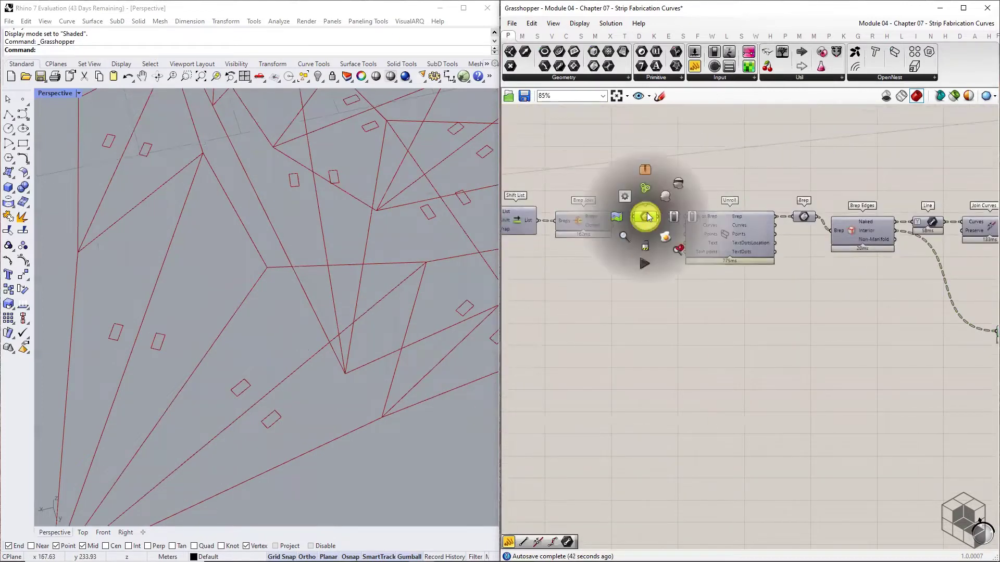
{"action": "left_click", "coordinate": [581, 36]}
{"action": "left_click", "coordinate": [582, 77]}
{"action": "left_click_drag", "start_coordinate": [608, 137], "coordinate": [760, 432]}
{"action": "left_click_drag", "start_coordinate": [657, 218], "coordinate": [891, 476]}
{"action": "right_click_drag", "start_coordinate": [891, 476], "coordinate": [759, 382]}
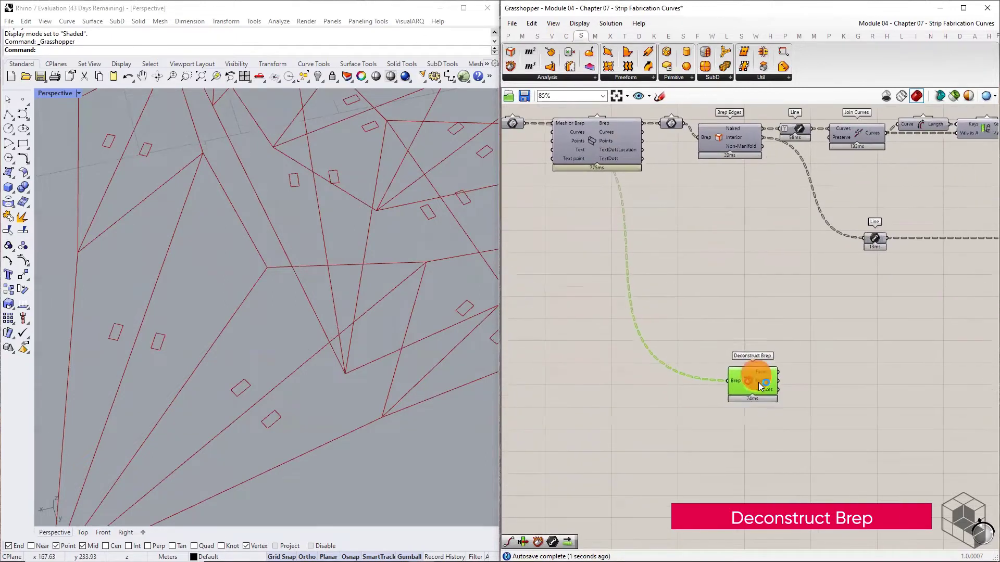
{"action": "left_click_drag", "start_coordinate": [759, 386], "coordinate": [761, 398]}
Step: Graft and simplify the Faces output of Deconstruct Brep
{"action": "right_click_drag", "start_coordinate": [824, 414], "coordinate": [765, 404]}
{"action": "left_click", "coordinate": [763, 399]}
{"action": "scroll", "coordinate": [751, 396], "scroll_direction": "up", "scroll_amount": 3}
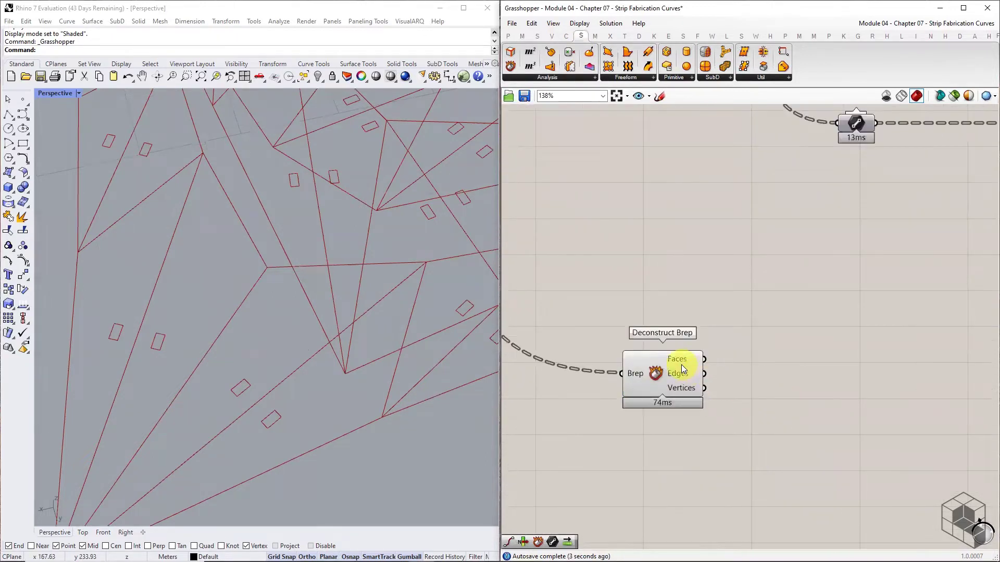
{"action": "mouse_move", "coordinate": [682, 367]}
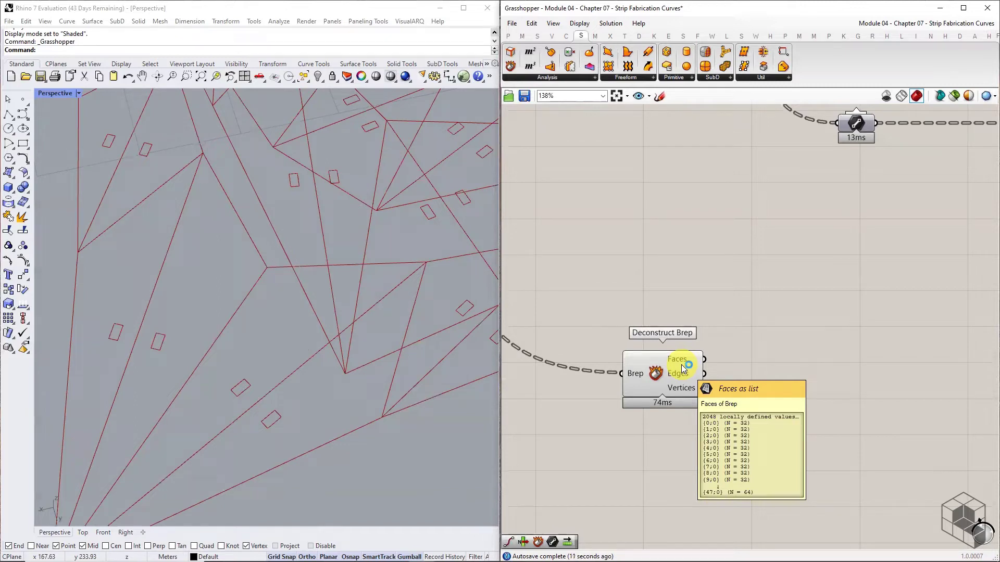
{"action": "right_click", "coordinate": [681, 362]}
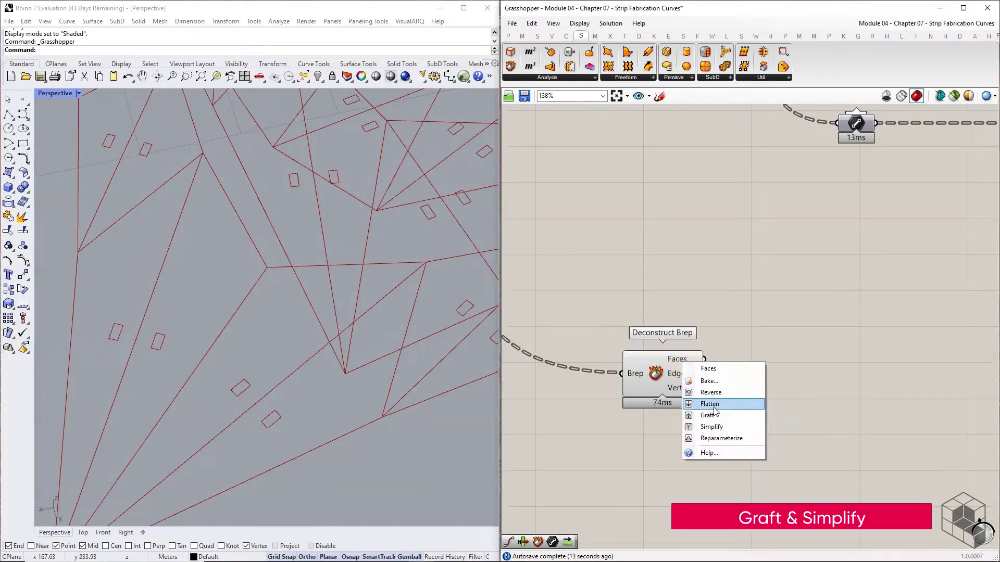
{"action": "left_click", "coordinate": [709, 415]}
{"action": "right_click", "coordinate": [695, 359]}
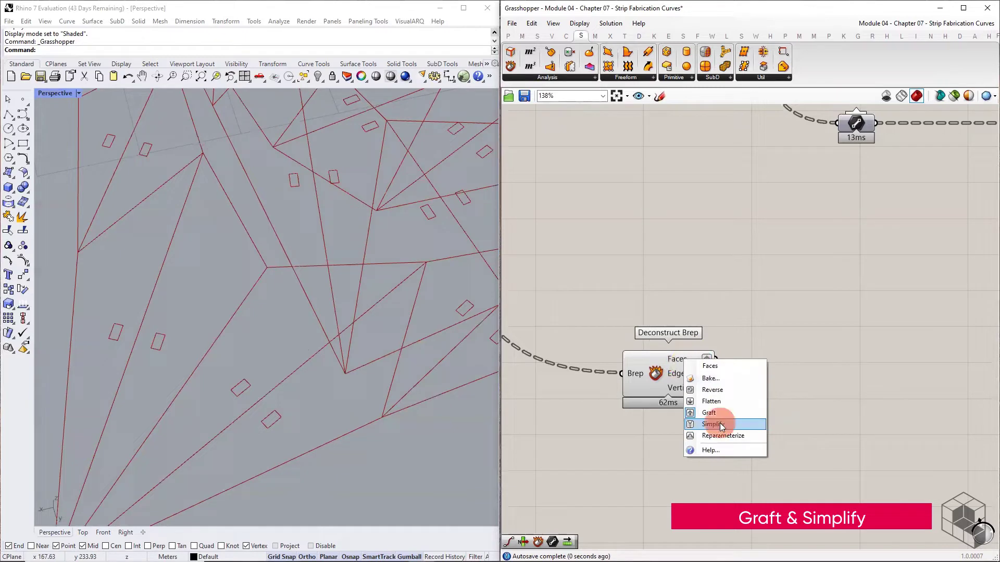
{"action": "left_click", "coordinate": [720, 421]}
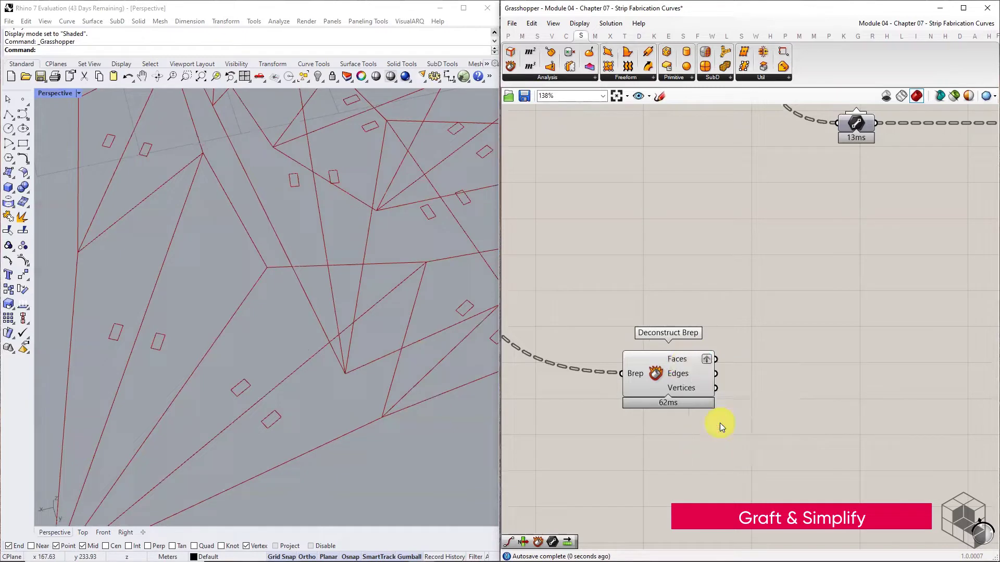
Step: Add a Tree Statistics component and connect Deconstruct Brep's Faces output to its Tree input
{"action": "left_click", "coordinate": [537, 35]}
{"action": "left_click", "coordinate": [872, 77]}
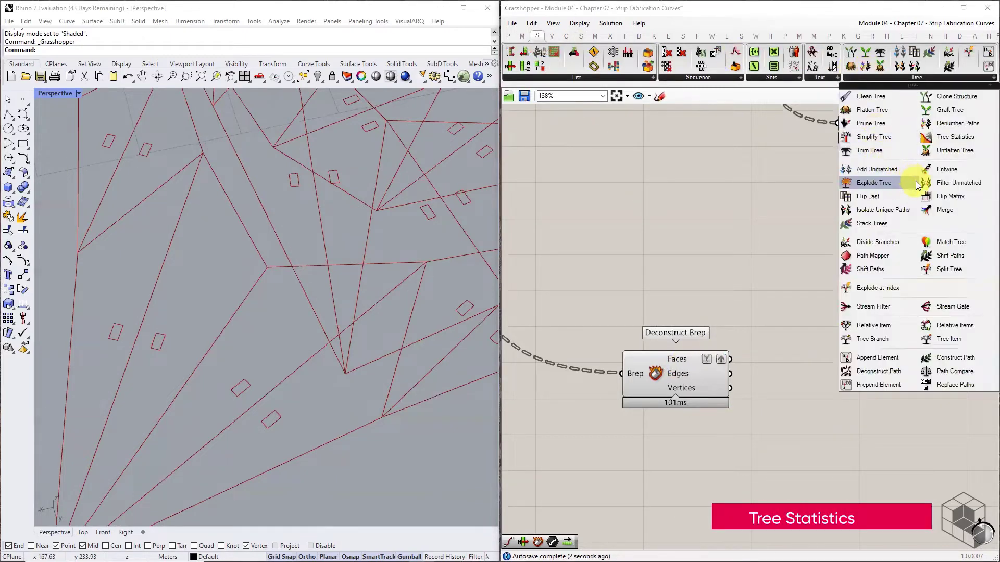
{"action": "left_click", "coordinate": [947, 137]}
{"action": "left_click", "coordinate": [820, 359]}
{"action": "left_click_drag", "start_coordinate": [729, 359], "coordinate": [786, 360]}
Step: Add a panel connected to Tree Statistics' Paths output and enlarge it to list more paths
{"action": "right_click_drag", "start_coordinate": [841, 383], "coordinate": [760, 428]}
{"action": "scroll", "coordinate": [761, 428], "scroll_direction": "up", "scroll_amount": 3}
{"action": "left_click", "coordinate": [779, 408]}
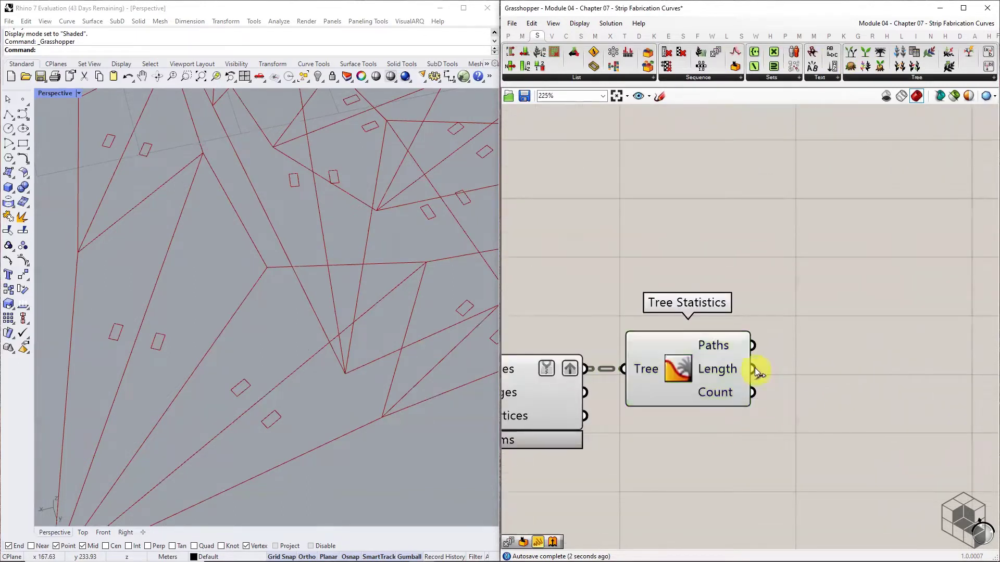
{"action": "mouse_move", "coordinate": [722, 353]}
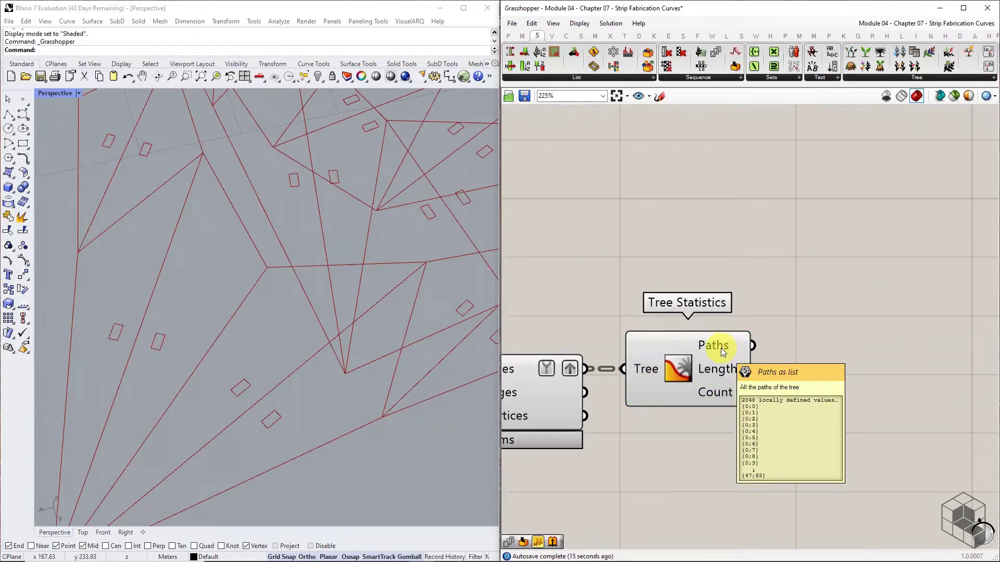
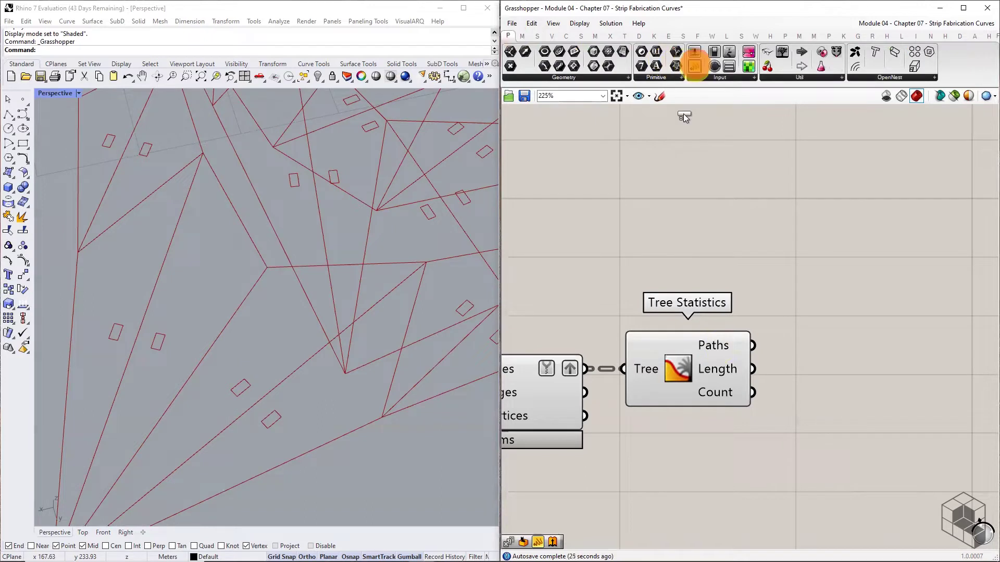
{"action": "scroll", "coordinate": [670, 212], "scroll_direction": "down", "scroll_amount": 2}
{"action": "left_click", "coordinate": [862, 316]}
{"action": "left_click_drag", "start_coordinate": [729, 308], "coordinate": [790, 313]}
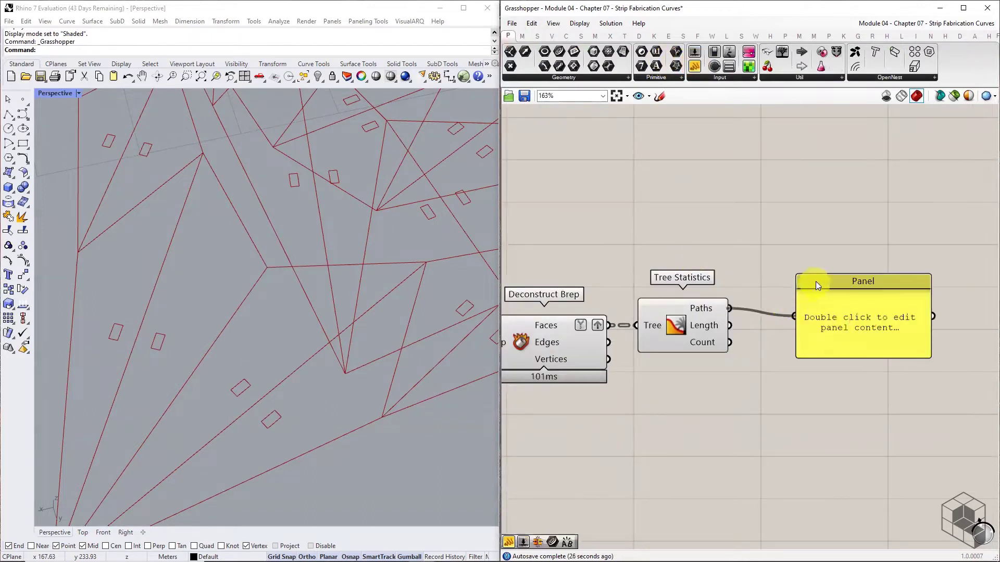
{"action": "left_click_drag", "start_coordinate": [816, 282], "coordinate": [821, 127]}
{"action": "right_click_drag", "start_coordinate": [881, 319], "coordinate": [799, 320]}
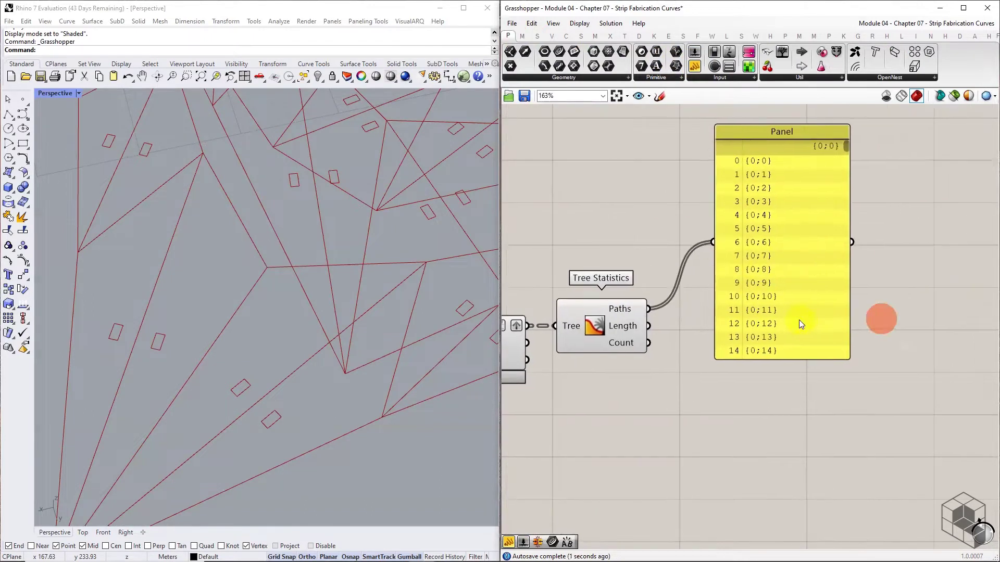
Step: Read the path list down to its last entries, checking how brackets and semicolons separate the two indices
{"action": "left_click_drag", "start_coordinate": [846, 145], "coordinate": [844, 359]}
{"action": "scroll", "coordinate": [811, 364], "scroll_direction": "up", "scroll_amount": 3}
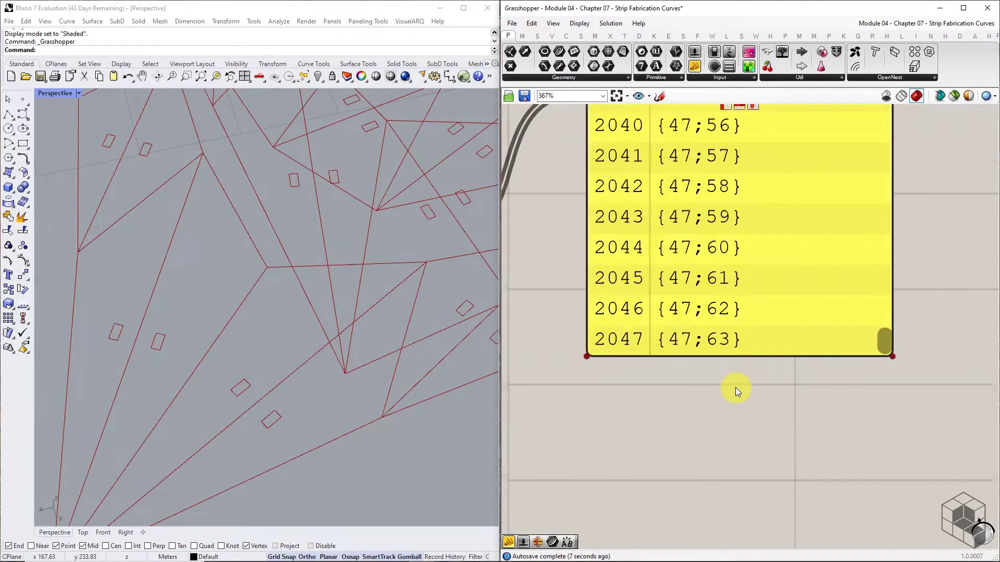
{"action": "left_click_drag", "start_coordinate": [668, 353], "coordinate": [739, 351]}
{"action": "mouse_move", "coordinate": [666, 332]}
{"action": "left_mouse_down"}
{"action": "mouse_move", "coordinate": [656, 338]}
{"action": "mouse_move", "coordinate": [664, 331]}
{"action": "left_mouse_up"}
{"action": "mouse_move", "coordinate": [728, 331]}
{"action": "left_mouse_down"}
{"action": "mouse_move", "coordinate": [742, 332]}
{"action": "mouse_move", "coordinate": [704, 335]}
{"action": "left_mouse_up"}
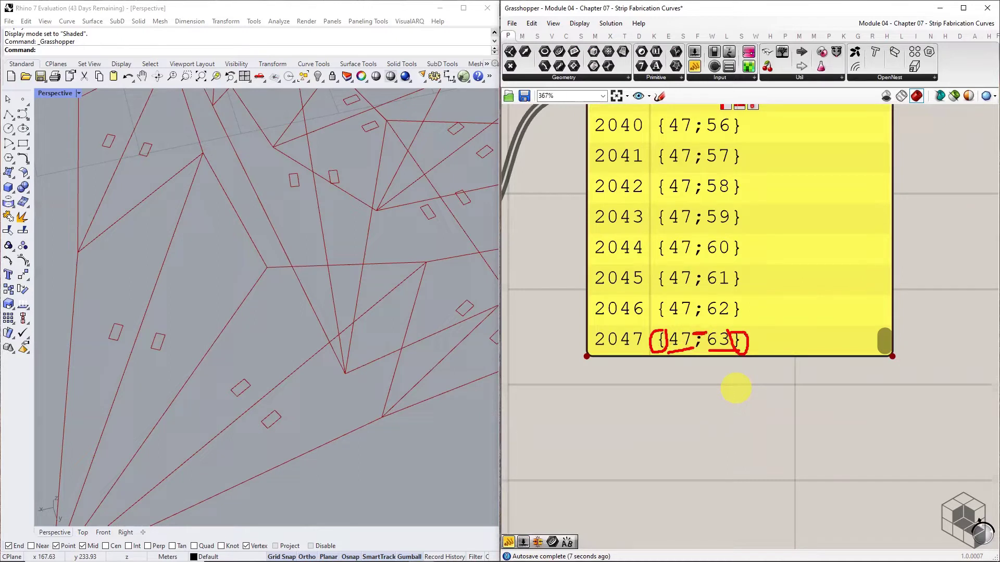
{"action": "key", "text": "Escape"}
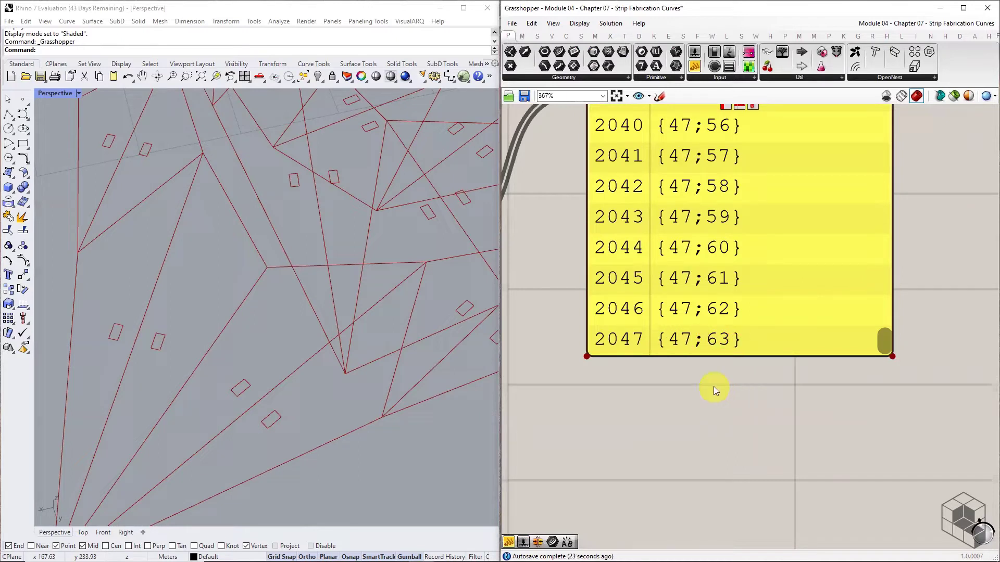
Step: Move the paths panel out of the way and add a Text Split component with Paths connected to its Text input
{"action": "scroll", "coordinate": [759, 338], "scroll_direction": "down", "scroll_amount": 5}
{"action": "left_click_drag", "start_coordinate": [731, 217], "coordinate": [731, 428]}
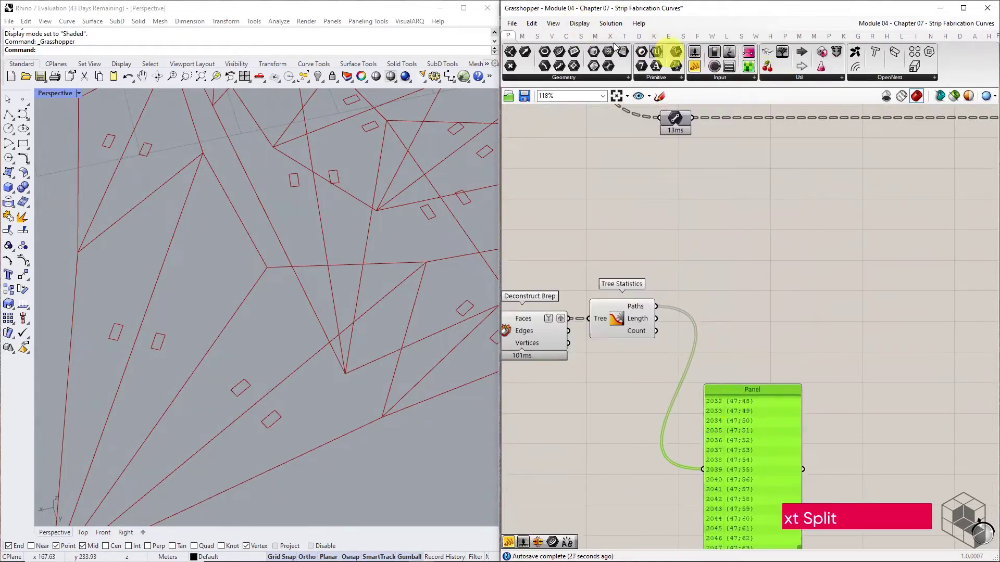
{"action": "left_click", "coordinate": [536, 36]}
{"action": "left_click", "coordinate": [824, 78]}
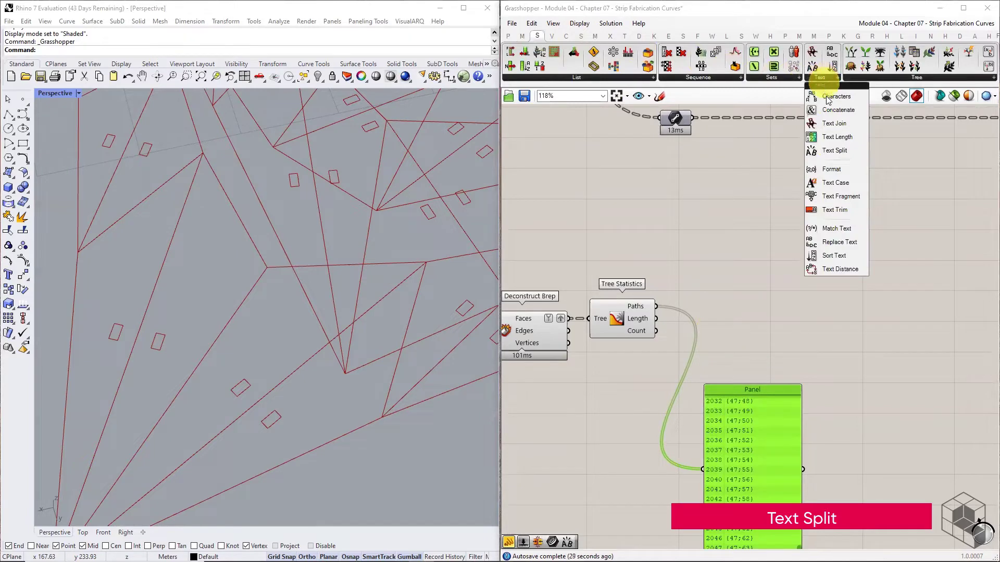
{"action": "left_click_drag", "start_coordinate": [834, 150], "coordinate": [758, 316]}
{"action": "scroll", "coordinate": [703, 324], "scroll_direction": "up", "scroll_amount": 3}
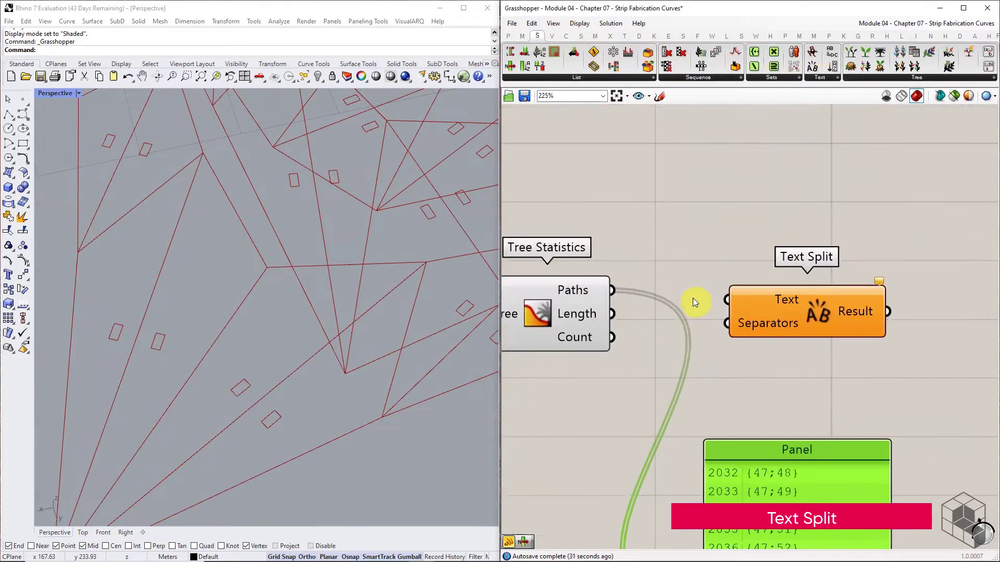
{"action": "left_click_drag", "start_coordinate": [613, 290], "coordinate": [736, 296]}
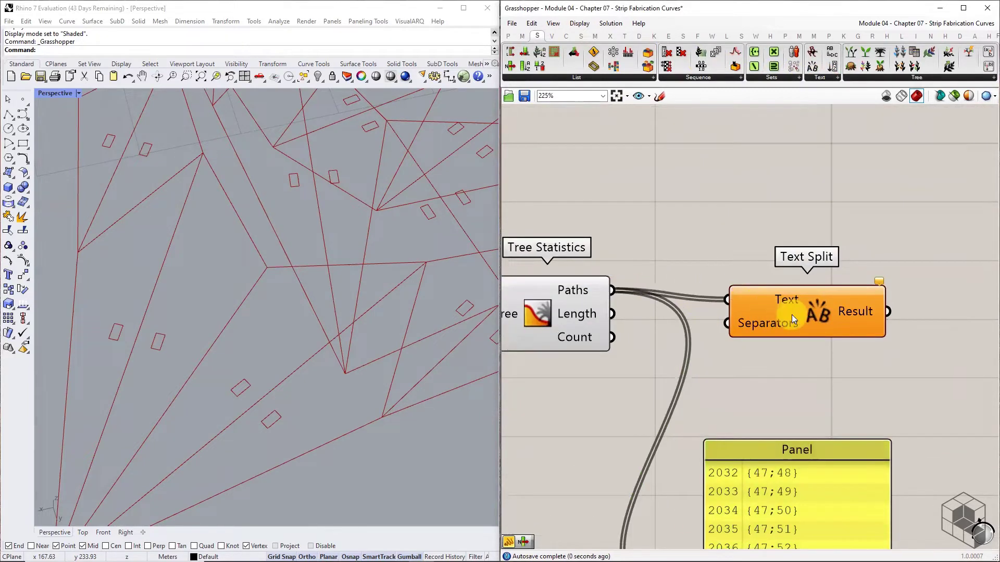
{"action": "left_click_drag", "start_coordinate": [791, 315], "coordinate": [887, 301]}
Step: Add a compact panel containing the separator characters {}; and connect it to Text Split's Separators input
{"action": "left_click", "coordinate": [507, 35]}
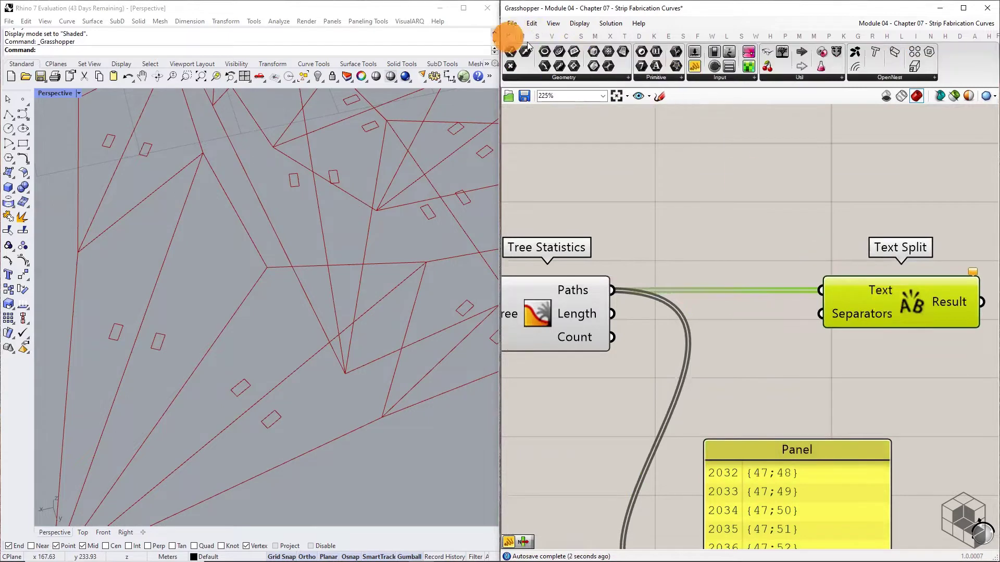
{"action": "left_click_drag", "start_coordinate": [694, 65], "coordinate": [726, 355]}
{"action": "double_click", "coordinate": [744, 341]}
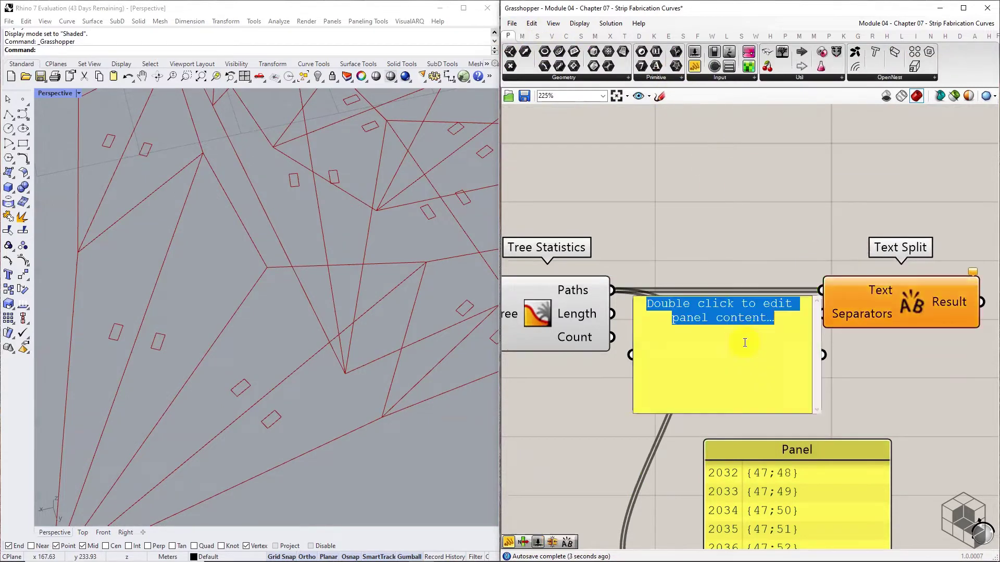
{"action": "type", "text": "{}"}
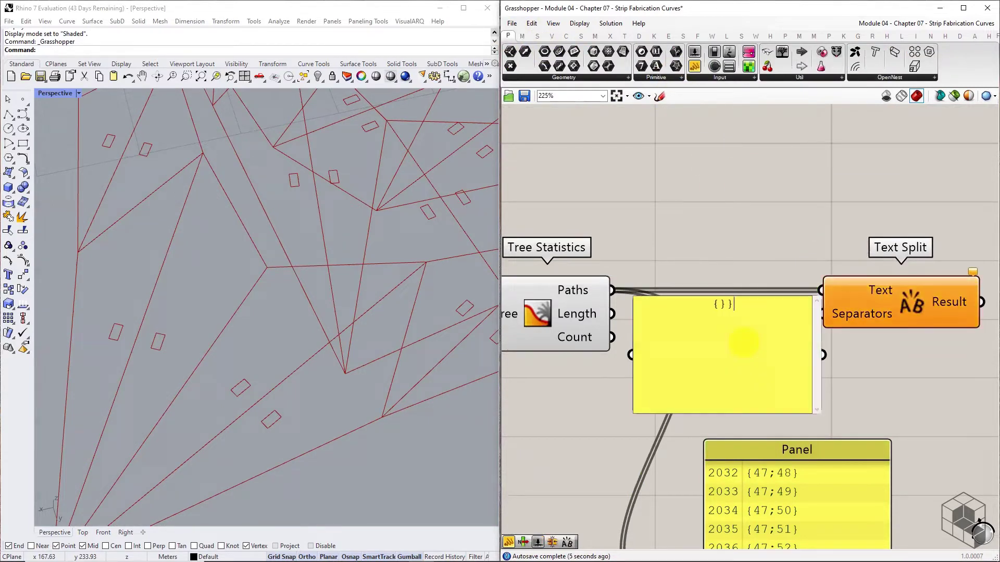
{"action": "type", "text": ";"}
{"action": "left_click", "coordinate": [852, 349]}
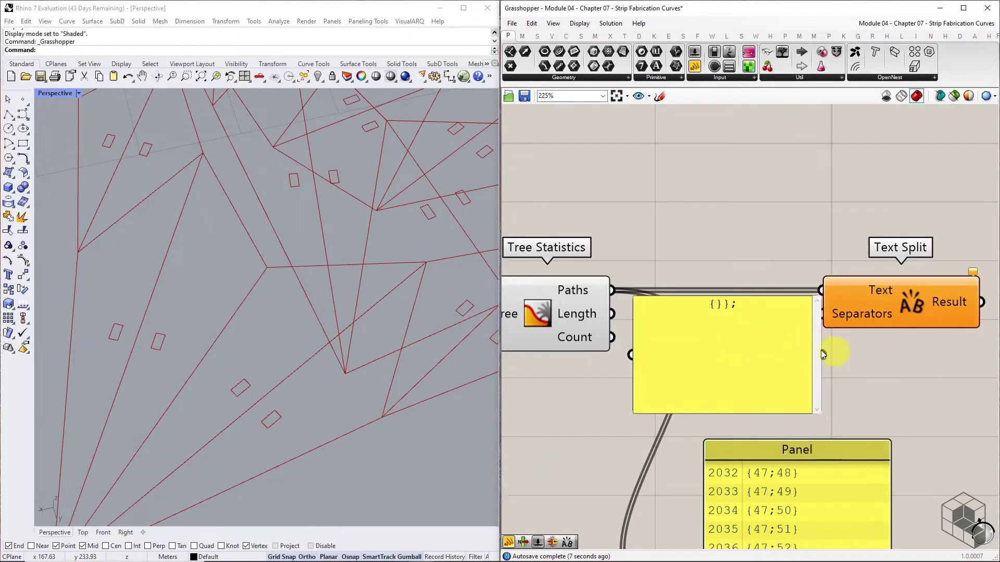
{"action": "double_click", "coordinate": [728, 359]}
{"action": "left_click", "coordinate": [727, 303]}
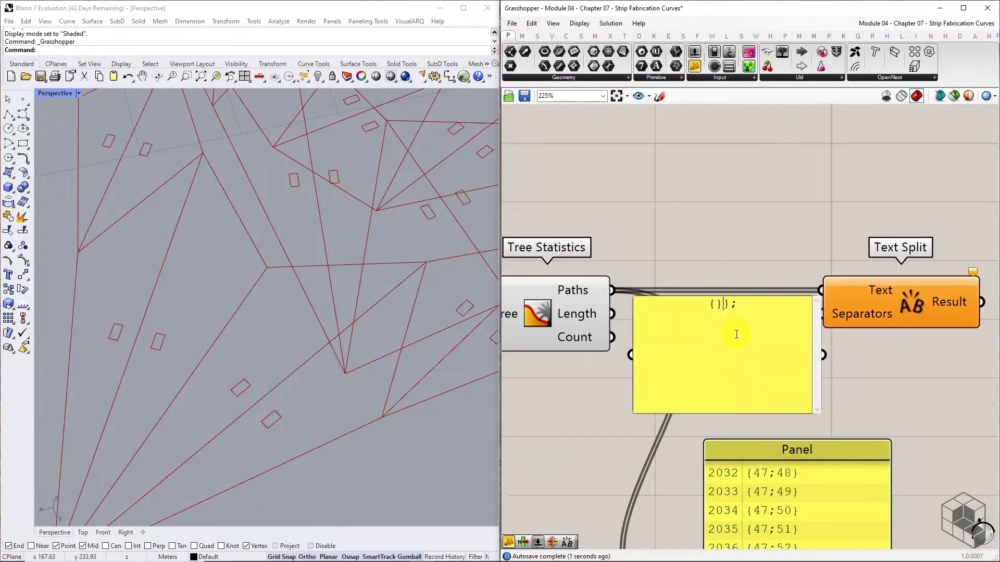
{"action": "left_click", "coordinate": [816, 408]}
{"action": "left_click_drag", "start_coordinate": [815, 412], "coordinate": [755, 363]}
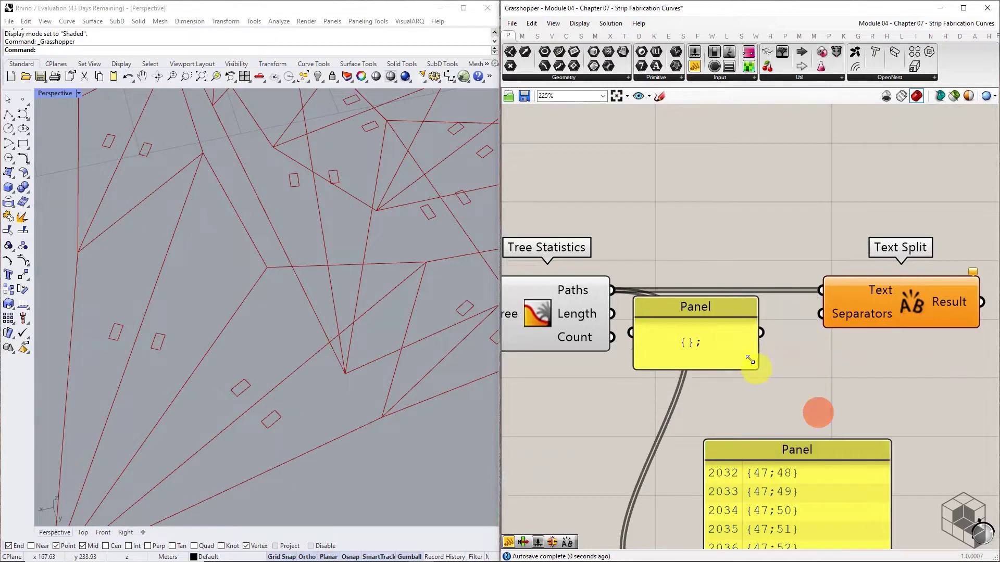
{"action": "left_click_drag", "start_coordinate": [755, 327], "coordinate": [857, 331]}
Step: Attach a tall temporary panel to Text Split's Result output
{"action": "right_click_drag", "start_coordinate": [904, 363], "coordinate": [756, 271]}
{"action": "scroll", "coordinate": [757, 271], "scroll_direction": "down", "scroll_amount": 2}
{"action": "left_click_drag", "start_coordinate": [697, 374], "coordinate": [857, 268]}
{"action": "left_click_drag", "start_coordinate": [811, 224], "coordinate": [852, 357]}
{"action": "right_click_drag", "start_coordinate": [893, 332], "coordinate": [713, 322]}
{"action": "left_click_drag", "start_coordinate": [710, 323], "coordinate": [750, 202]}
Step: Examine where the two path indices and the empty items sit in the last split branches, and delete the panel
{"action": "scroll", "coordinate": [745, 224], "scroll_direction": "up", "scroll_amount": 3}
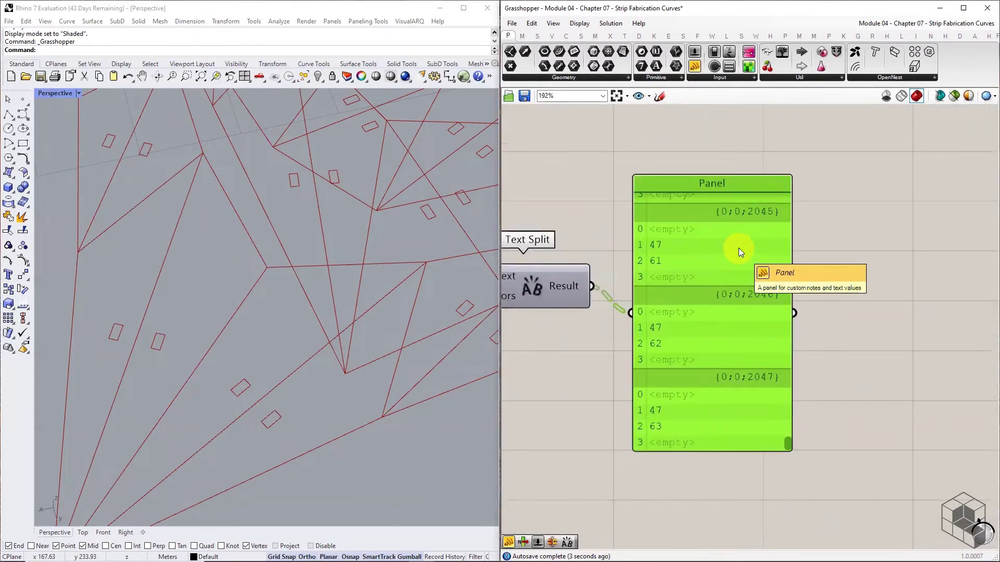
{"action": "right_click_drag", "start_coordinate": [748, 258], "coordinate": [814, 264]}
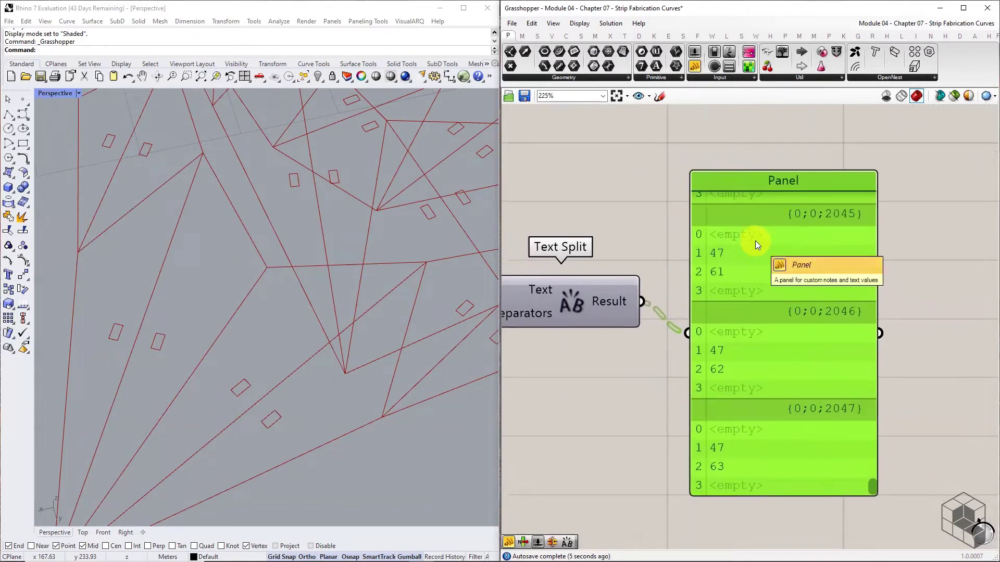
{"action": "left_click_drag", "start_coordinate": [728, 243], "coordinate": [764, 242]}
{"action": "left_click_drag", "start_coordinate": [708, 300], "coordinate": [768, 298]}
{"action": "key", "text": "Escape"}
{"action": "scroll", "coordinate": [735, 271], "scroll_direction": "down", "scroll_amount": 2}
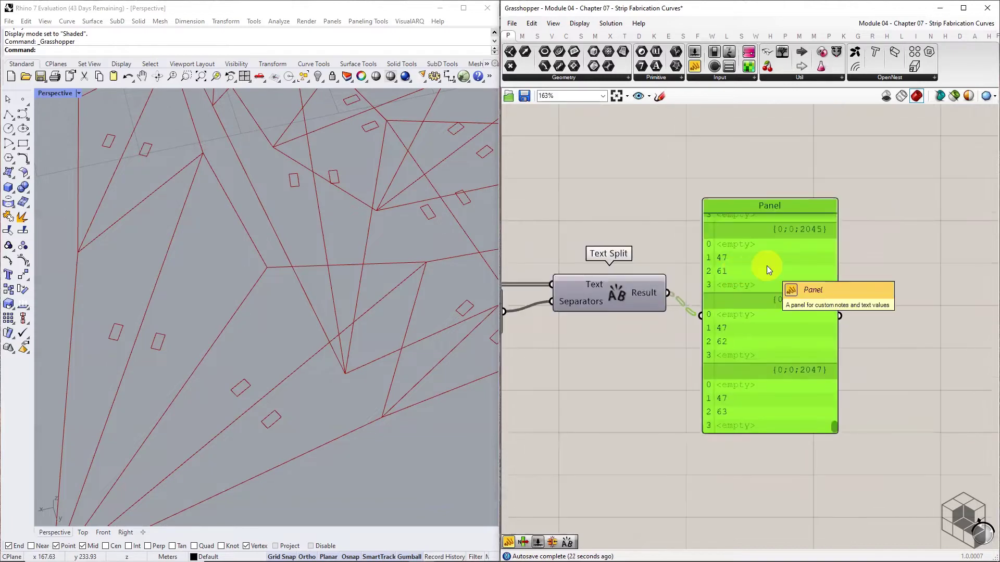
{"action": "key", "text": "Delete"}
Step: Add a List Item component and connect Text Split's Result output to its List input
{"action": "left_click", "coordinate": [564, 78]}
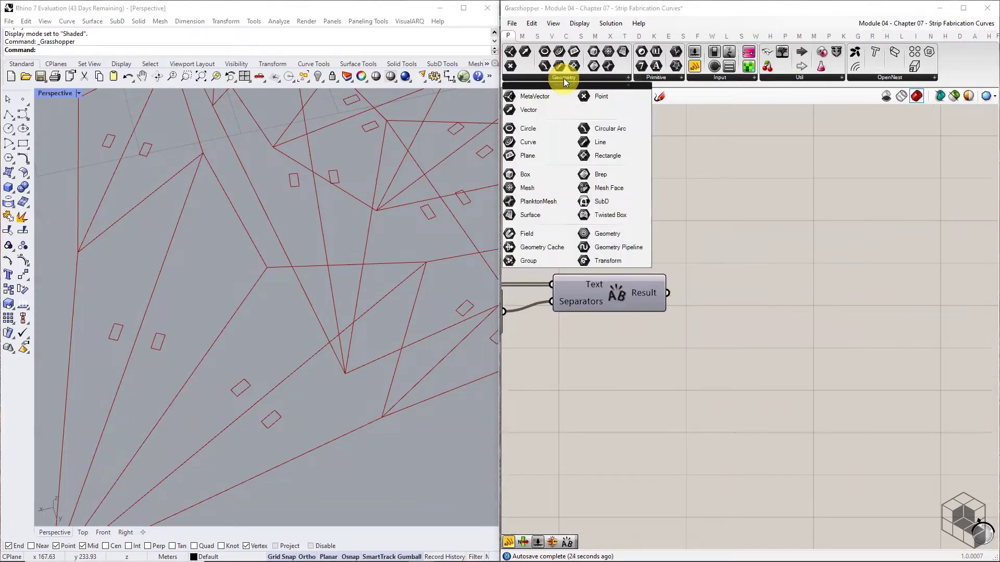
{"action": "left_click", "coordinate": [537, 36]}
{"action": "left_click", "coordinate": [561, 77]}
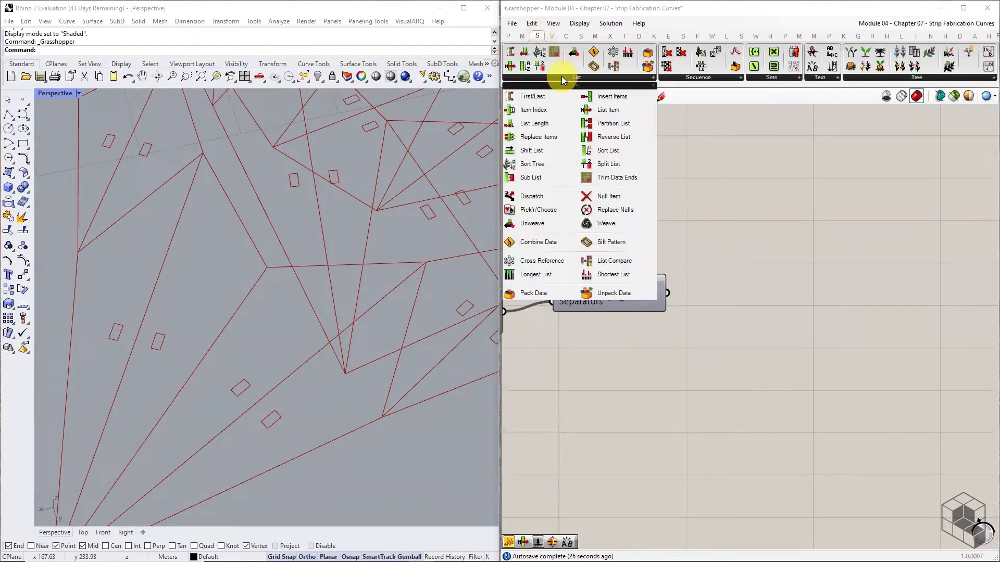
{"action": "left_click_drag", "start_coordinate": [607, 110], "coordinate": [743, 290]}
{"action": "left_click_drag", "start_coordinate": [667, 293], "coordinate": [709, 275]}
Step: Add +1 and +2 outputs to the List Item component and flatten both of them
{"action": "scroll", "coordinate": [751, 338], "scroll_direction": "up", "scroll_amount": 5}
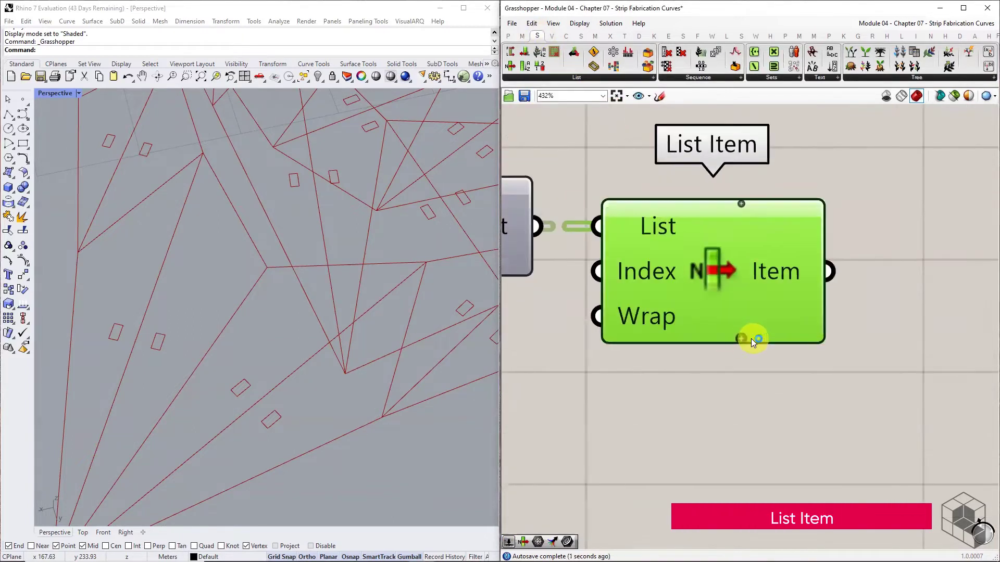
{"action": "left_click", "coordinate": [741, 339]}
{"action": "left_click", "coordinate": [742, 340]}
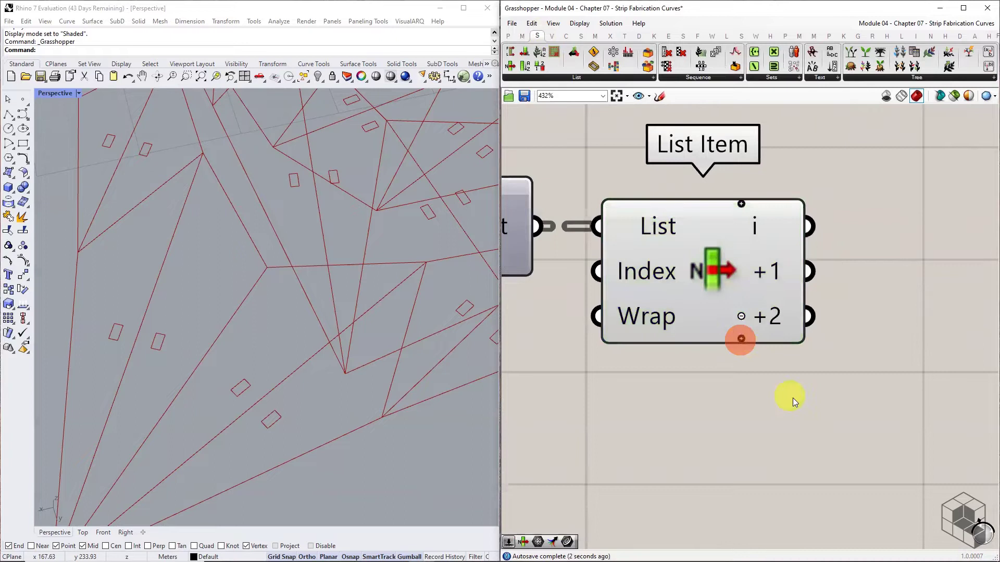
{"action": "right_click", "coordinate": [775, 278]}
{"action": "left_click", "coordinate": [815, 312]}
{"action": "right_click", "coordinate": [777, 315]}
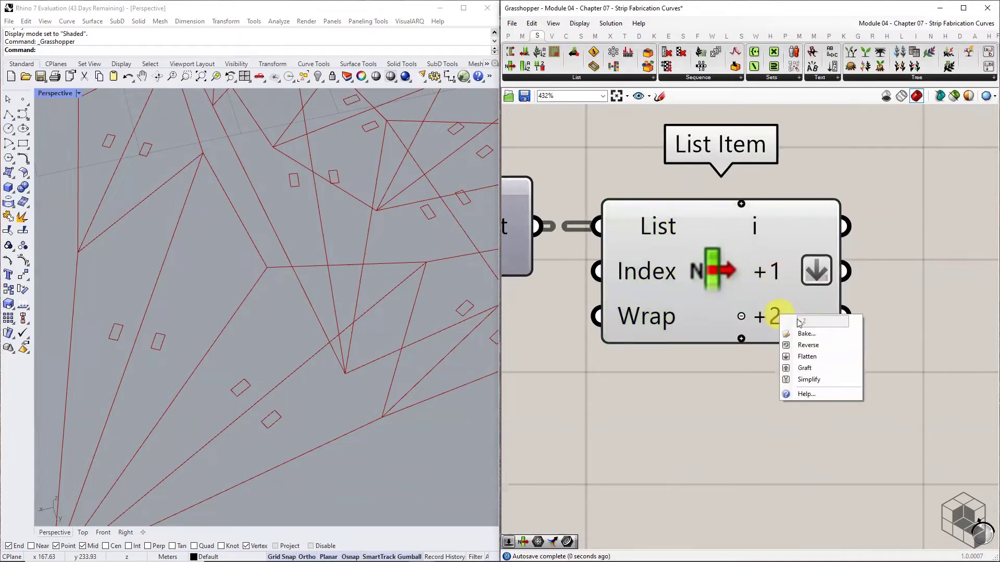
{"action": "left_click", "coordinate": [807, 356]}
{"action": "scroll", "coordinate": [709, 289], "scroll_direction": "down", "scroll_amount": 3}
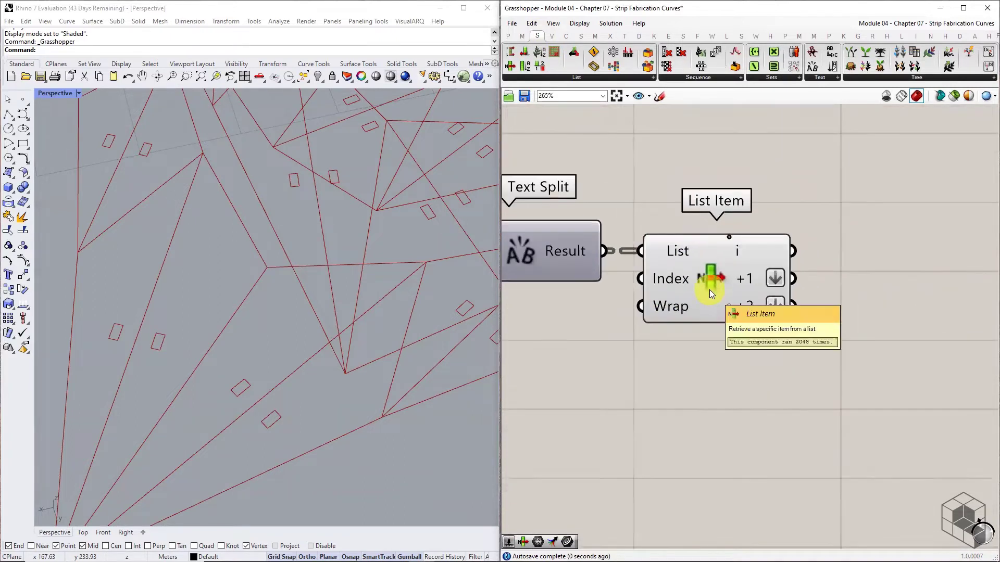
Step: Add a Concatenate component with List Item's +1 output connected to Fragment A, leaving room between them for a panel
{"action": "right_click_drag", "start_coordinate": [807, 350], "coordinate": [727, 337]}
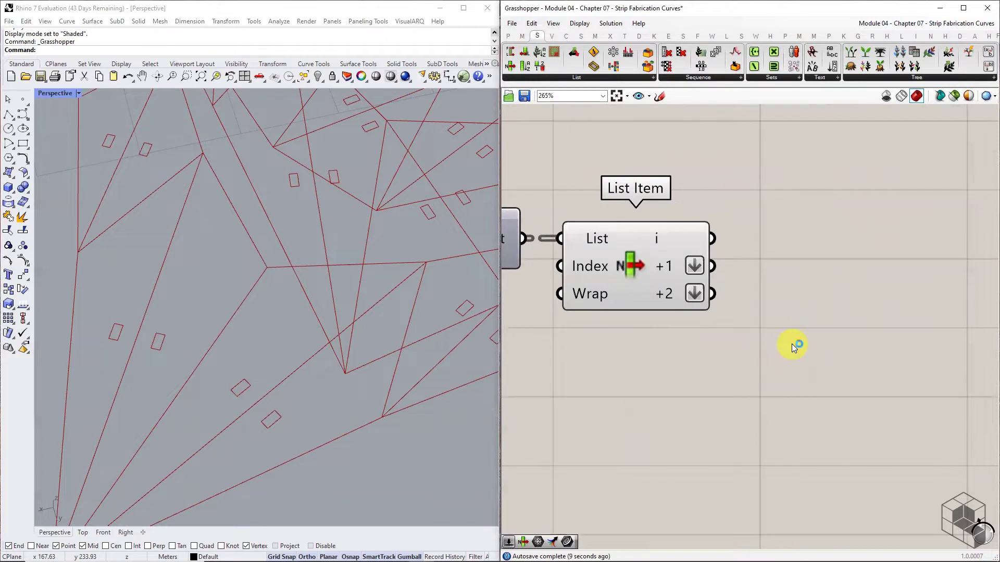
{"action": "left_click", "coordinate": [816, 79]}
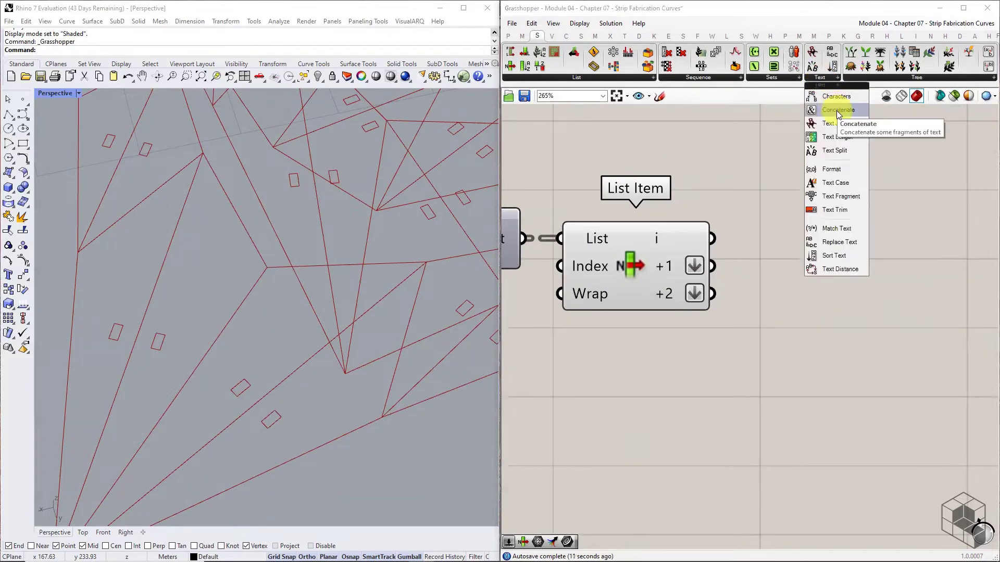
{"action": "left_click", "coordinate": [837, 111]}
{"action": "left_click", "coordinate": [865, 316]}
{"action": "left_click_drag", "start_coordinate": [836, 307], "coordinate": [897, 267]}
{"action": "left_click", "coordinate": [756, 271]}
{"action": "left_click_drag", "start_coordinate": [712, 266], "coordinate": [828, 264]}
{"action": "left_click_drag", "start_coordinate": [878, 285], "coordinate": [955, 285]}
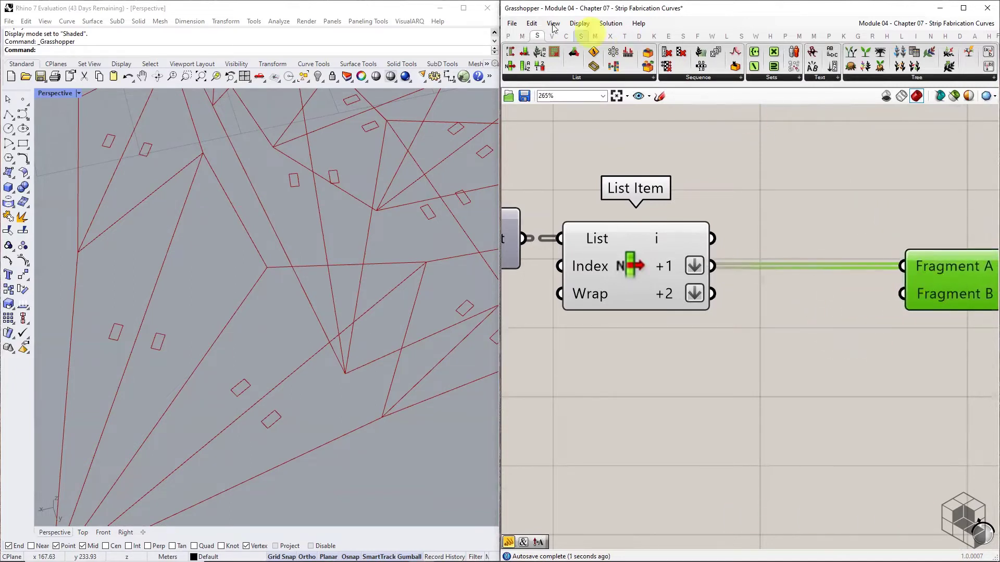
Step: Add a small panel containing a hyphen and connect it to Concatenate's Fragment B input
{"action": "left_click", "coordinate": [509, 36]}
{"action": "left_click_drag", "start_coordinate": [694, 65], "coordinate": [858, 361]}
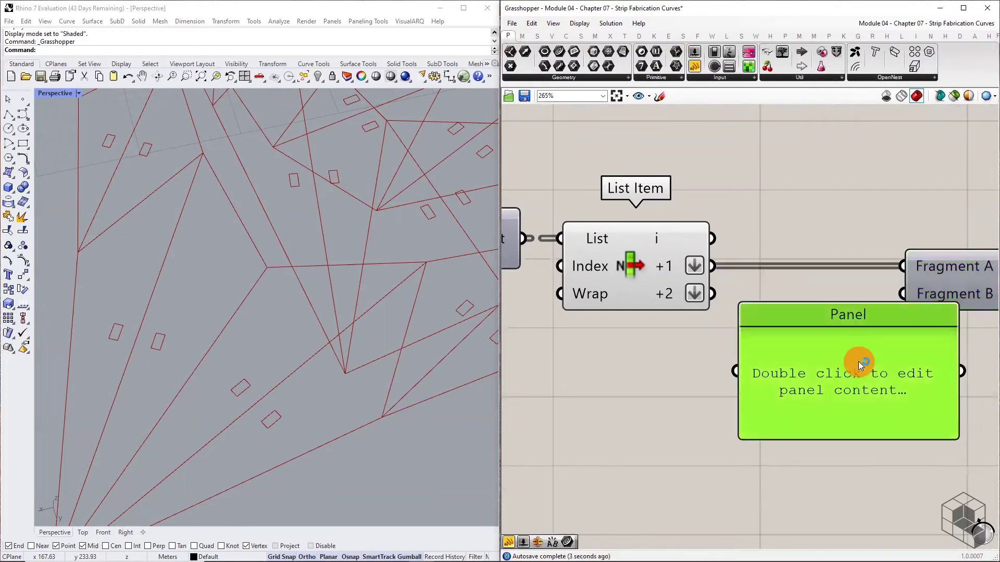
{"action": "double_click", "coordinate": [859, 363]}
{"action": "key", "text": "Delete"}
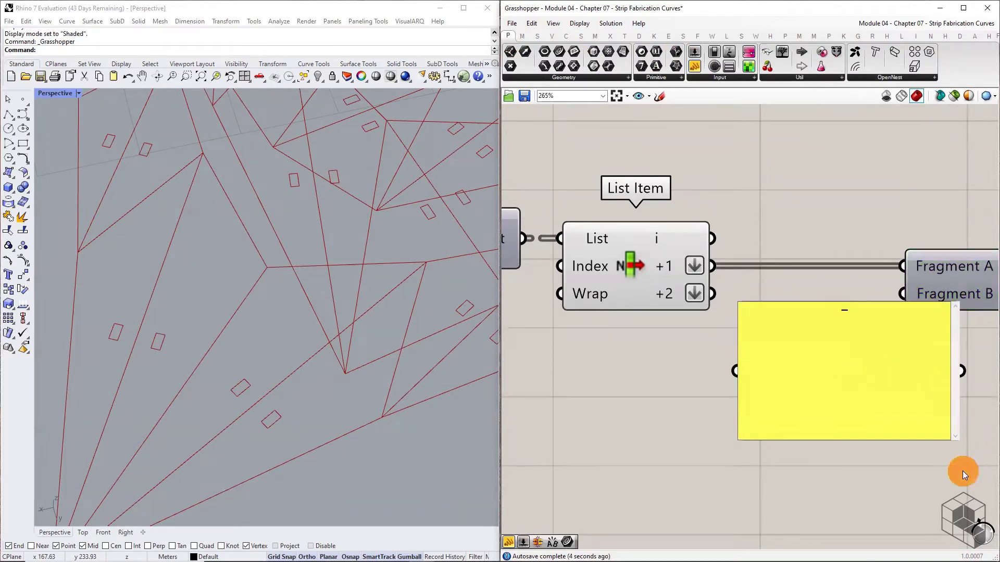
{"action": "left_click", "coordinate": [952, 439]}
{"action": "left_click_drag", "start_coordinate": [952, 439], "coordinate": [838, 313]}
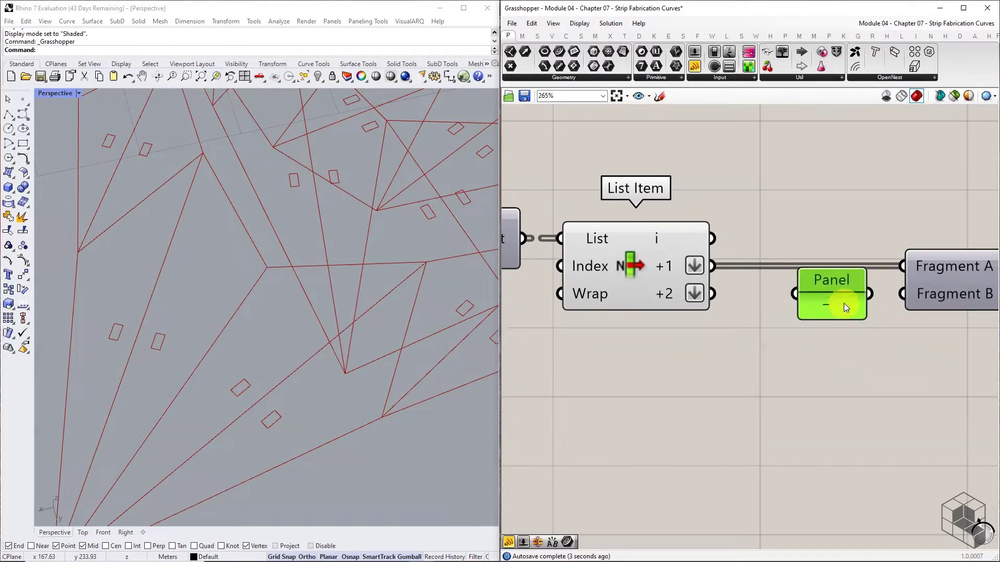
{"action": "left_click", "coordinate": [899, 348]}
{"action": "right_click_drag", "start_coordinate": [895, 348], "coordinate": [768, 365]}
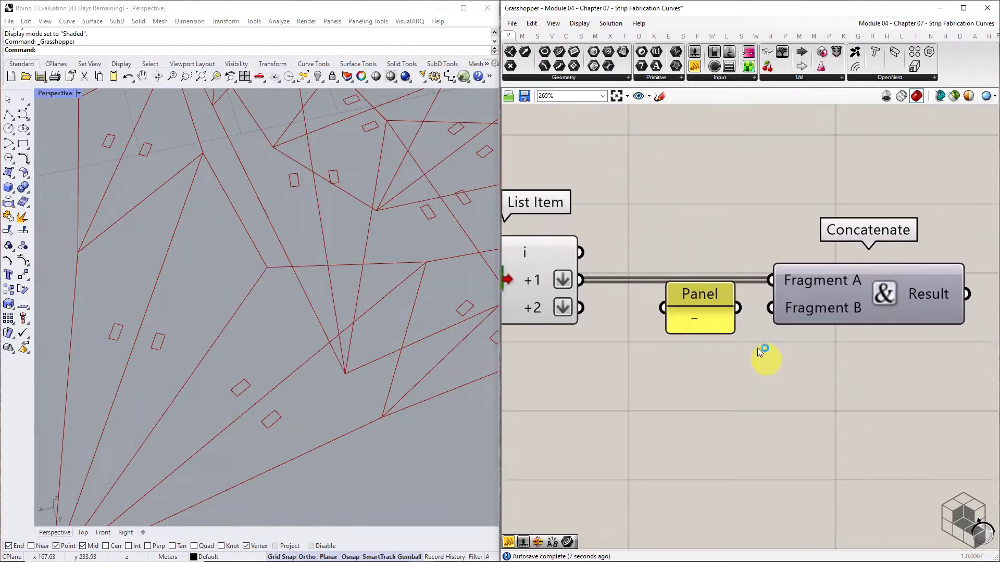
{"action": "left_click_drag", "start_coordinate": [736, 309], "coordinate": [776, 309]}
Step: Add a third input to Concatenate and connect List Item's +2 output to it
{"action": "left_click", "coordinate": [815, 386]}
{"action": "scroll", "coordinate": [842, 312], "scroll_direction": "up", "scroll_amount": 3}
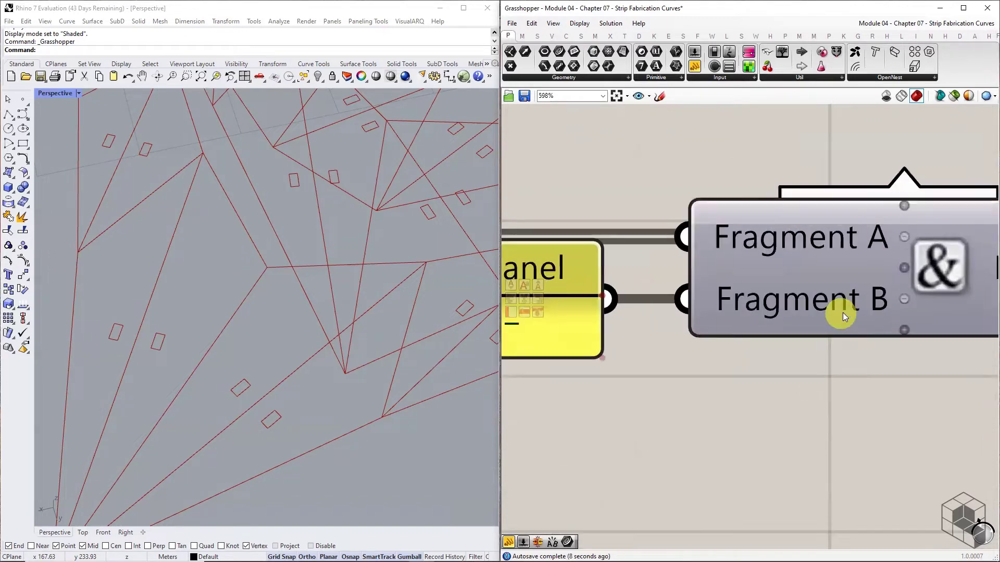
{"action": "left_click", "coordinate": [902, 327]}
{"action": "scroll", "coordinate": [875, 360], "scroll_direction": "down", "scroll_amount": 1}
{"action": "scroll", "coordinate": [875, 360], "scroll_direction": "down", "scroll_amount": 1}
{"action": "left_click", "coordinate": [835, 323]}
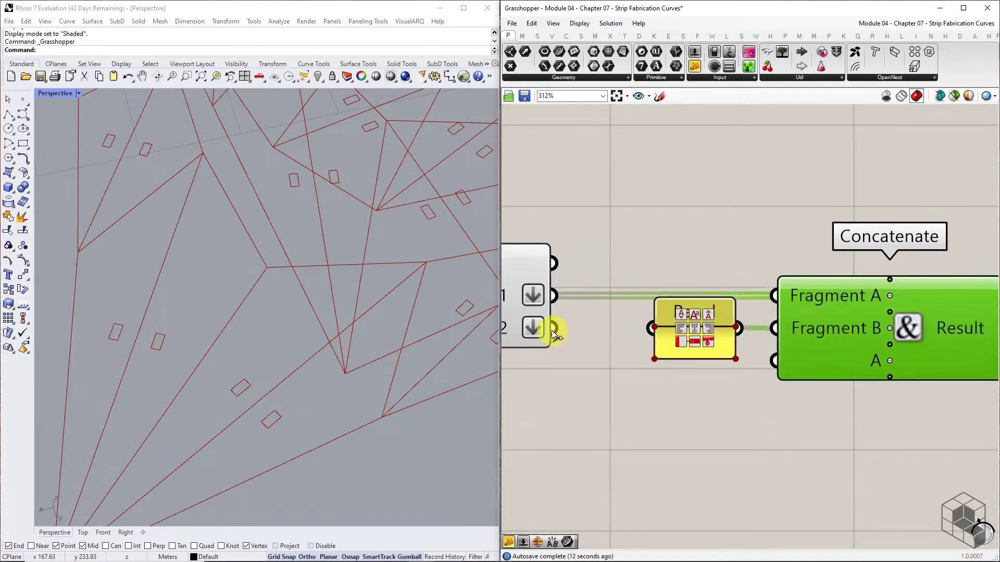
{"action": "left_click_drag", "start_coordinate": [553, 328], "coordinate": [768, 372]}
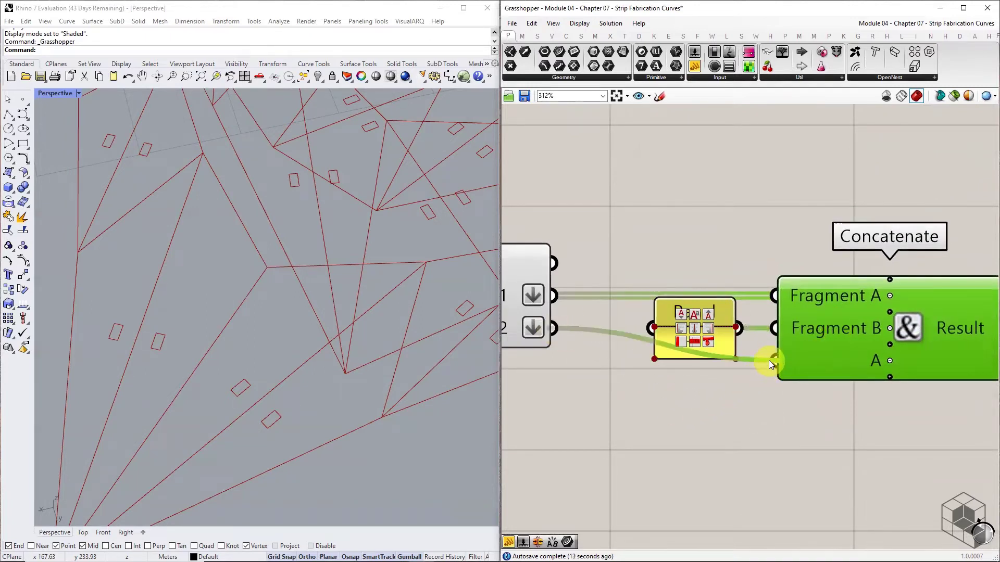
Step: Insert a relay on the wire from List Item's +2 output and place it below the hyphen panel
{"action": "double_click", "coordinate": [704, 363]}
{"action": "left_click_drag", "start_coordinate": [704, 362], "coordinate": [689, 392]}
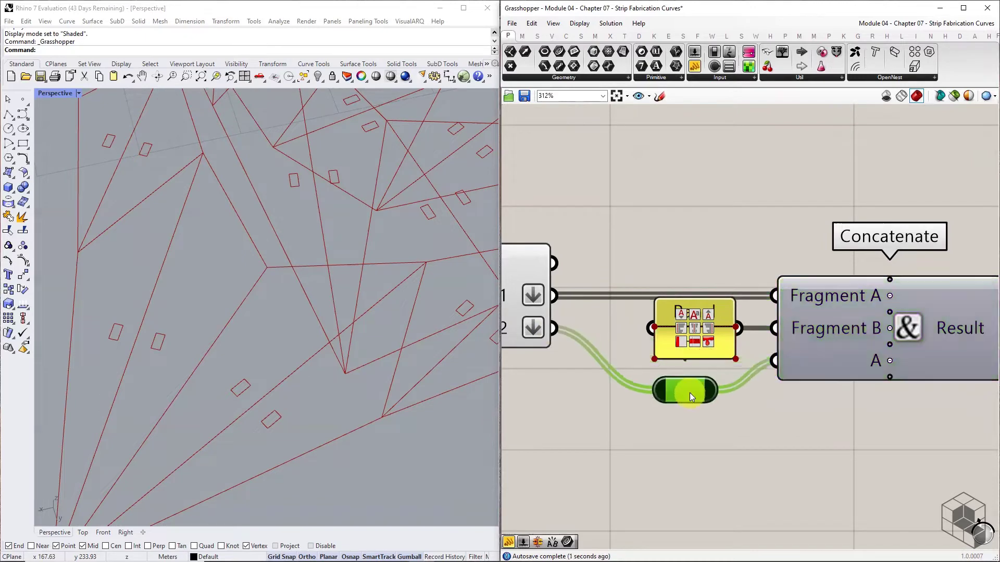
{"action": "left_click", "coordinate": [716, 417]}
Step: Duplicate the separators panel beside Concatenate, connect the Result output to it and enlarge it
{"action": "scroll", "coordinate": [655, 394], "scroll_direction": "down", "scroll_amount": 2}
{"action": "scroll", "coordinate": [729, 375], "scroll_direction": "down", "scroll_amount": 3}
{"action": "right_click_drag", "start_coordinate": [658, 409], "coordinate": [774, 368]}
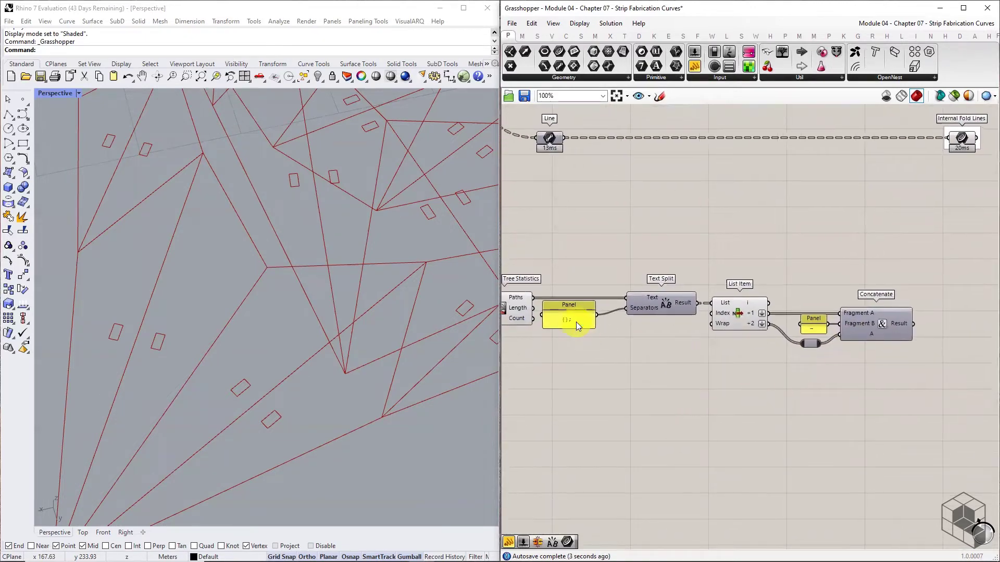
{"action": "left_click", "coordinate": [576, 322]}
{"action": "key", "text": "ctrl+c"}
{"action": "key", "text": "ctrl+v"}
{"action": "left_click_drag", "start_coordinate": [575, 322], "coordinate": [921, 350]}
{"action": "right_click_drag", "start_coordinate": [927, 347], "coordinate": [754, 354]}
{"action": "scroll", "coordinate": [755, 353], "scroll_direction": "up", "scroll_amount": 2}
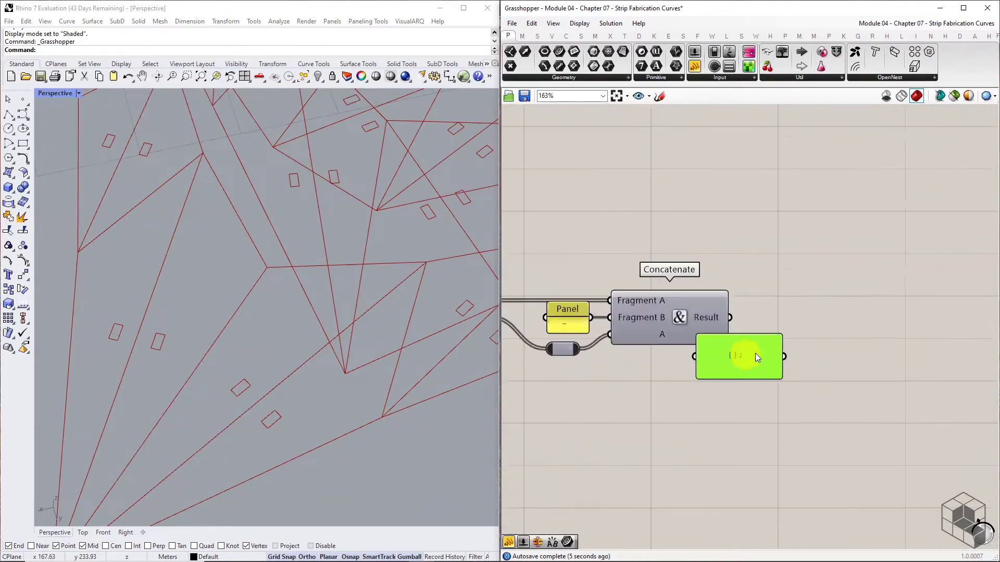
{"action": "left_click_drag", "start_coordinate": [755, 354], "coordinate": [800, 345]}
{"action": "left_click_drag", "start_coordinate": [729, 317], "coordinate": [792, 495]}
Step: Examine the format of the combined index tags in the enlarged panel, and delete the panel
{"action": "scroll", "coordinate": [794, 367], "scroll_direction": "up", "scroll_amount": 3}
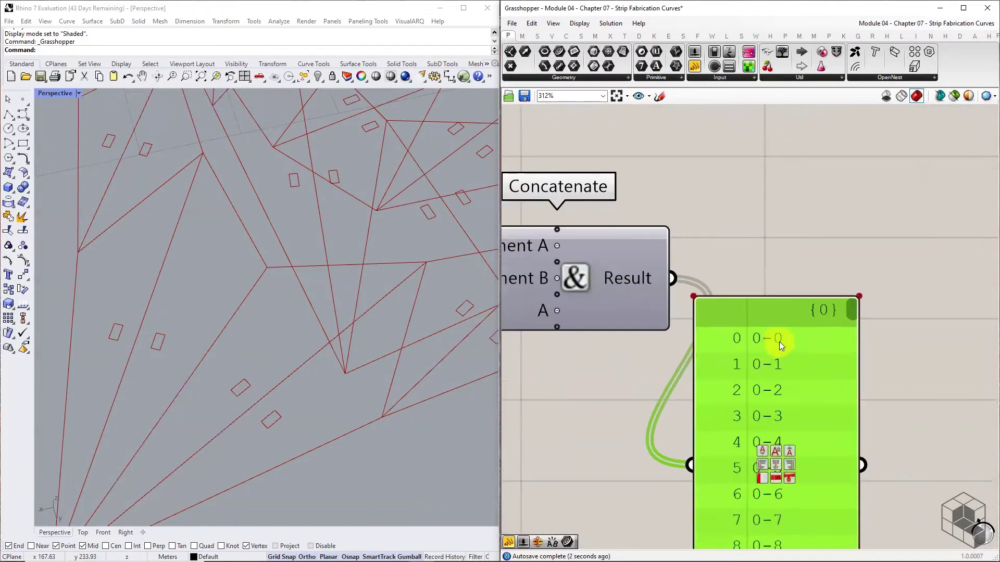
{"action": "scroll", "coordinate": [789, 376], "scroll_direction": "down", "scroll_amount": 2}
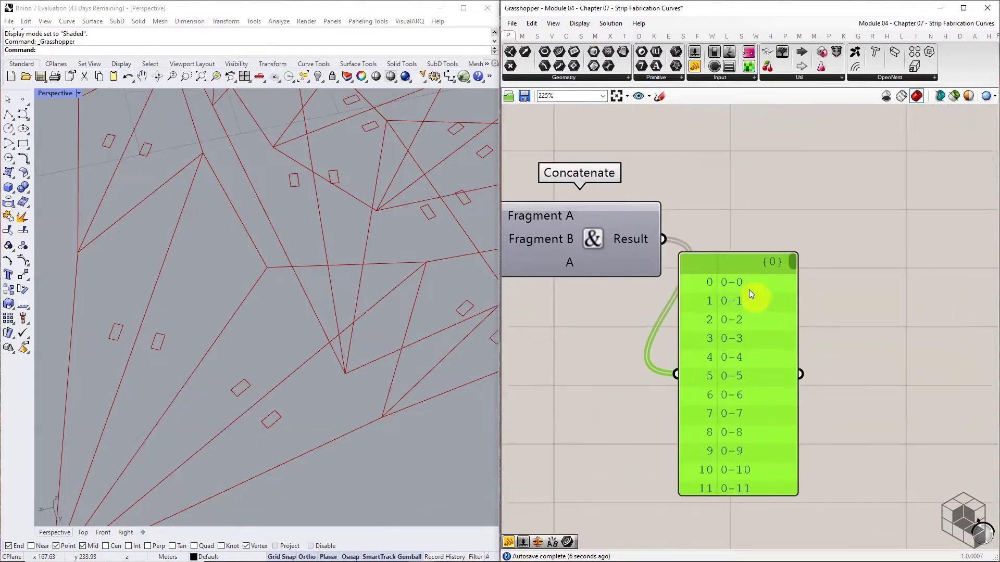
{"action": "key", "text": "Delete"}
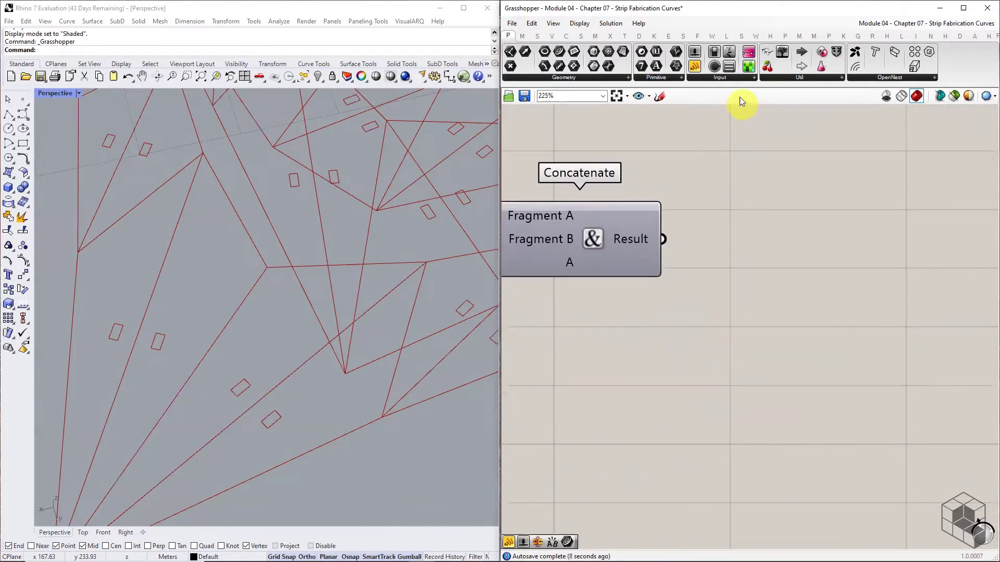
Step: Add a Text parameter, connect Concatenate's Result output to it and group it to collect the tags
{"action": "left_click_drag", "start_coordinate": [751, 246], "coordinate": [752, 245]}
{"action": "left_click_drag", "start_coordinate": [664, 239], "coordinate": [724, 240]}
{"action": "middle_click", "coordinate": [750, 240]}
{"action": "left_click", "coordinate": [753, 209]}
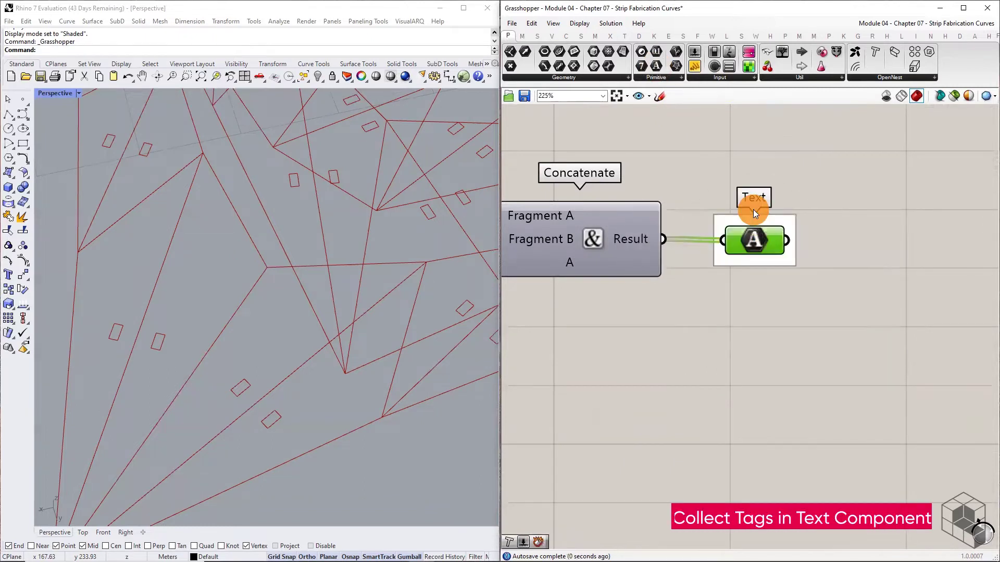
{"action": "left_click", "coordinate": [791, 304]}
{"action": "scroll", "coordinate": [789, 304], "scroll_direction": "down", "scroll_amount": 2}
{"action": "scroll", "coordinate": [267, 417], "scroll_direction": "up", "scroll_amount": 5}
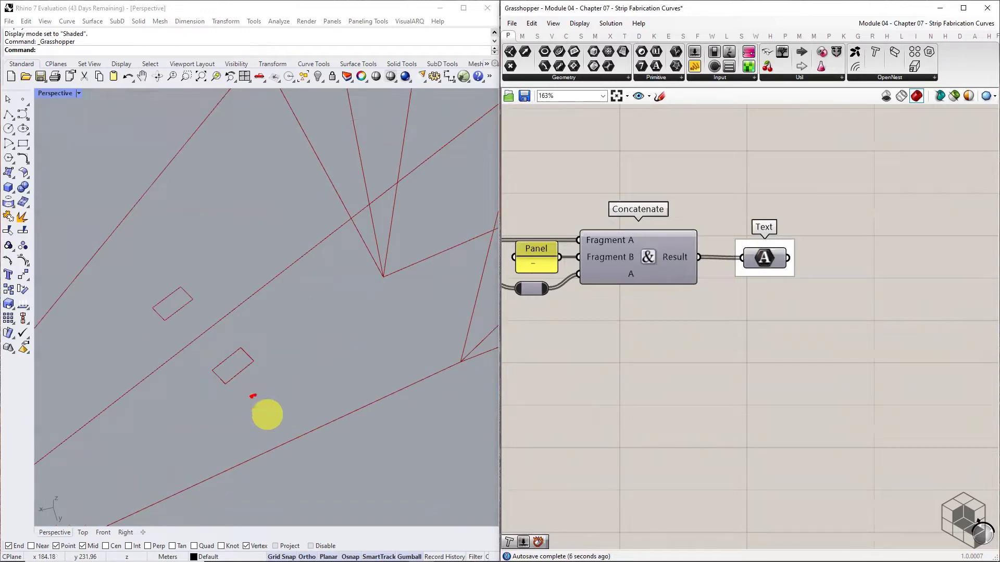
{"action": "mouse_move", "coordinate": [196, 393]}
{"action": "left_mouse_down"}
{"action": "mouse_move", "coordinate": [238, 456]}
{"action": "mouse_move", "coordinate": [314, 399]}
{"action": "mouse_move", "coordinate": [237, 363]}
{"action": "mouse_move", "coordinate": [195, 391]}
{"action": "mouse_move", "coordinate": [280, 426]}
{"action": "mouse_move", "coordinate": [215, 426]}
{"action": "left_mouse_up"}
{"action": "left_click", "coordinate": [232, 393]}
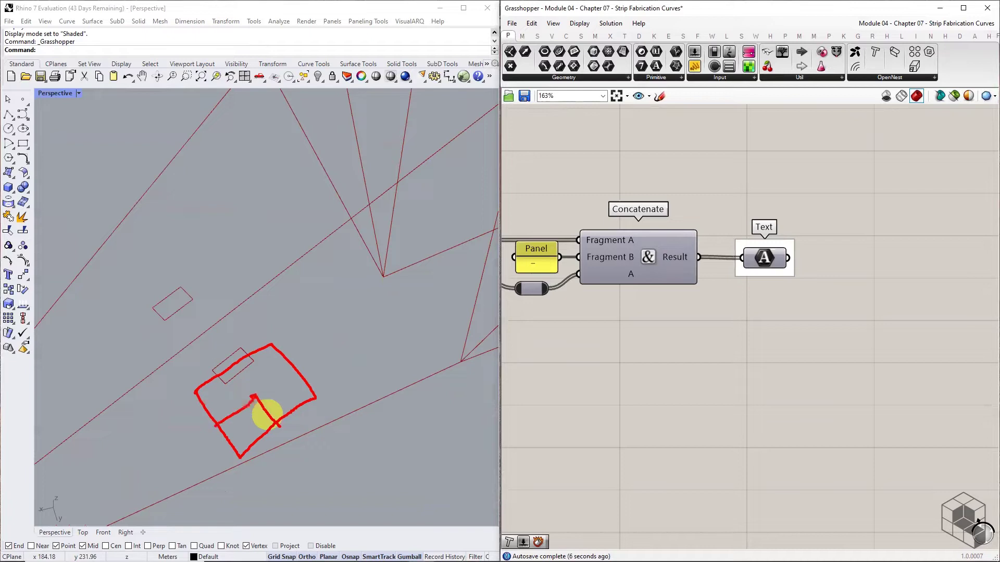
{"action": "key", "text": "Escape"}
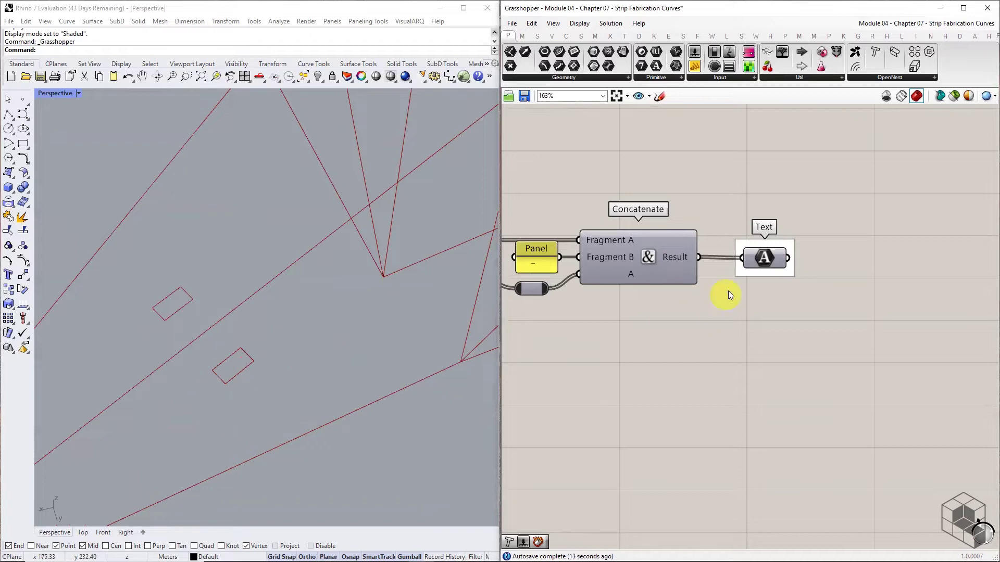
{"action": "mouse_move", "coordinate": [763, 263]}
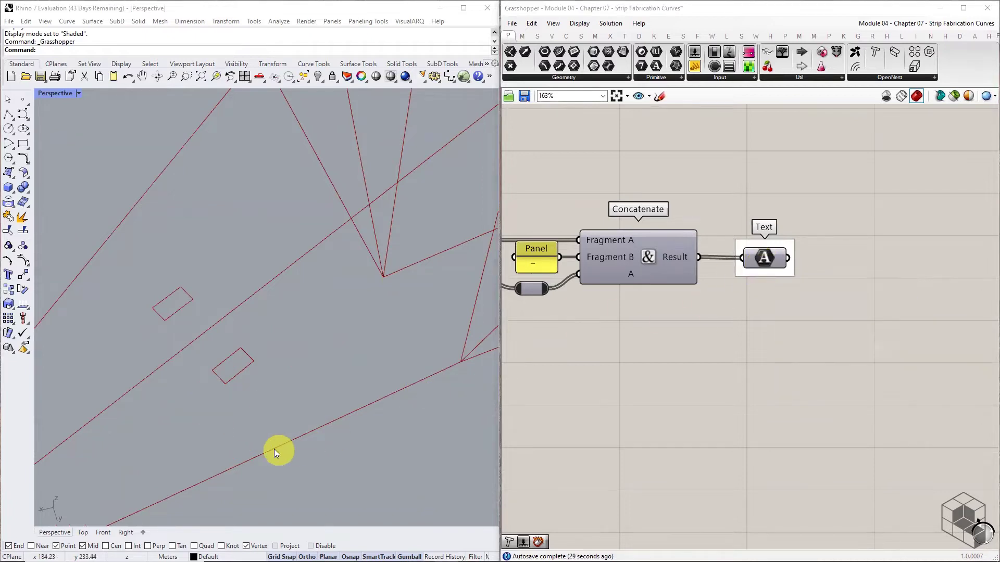
{"action": "left_click", "coordinate": [234, 366]}
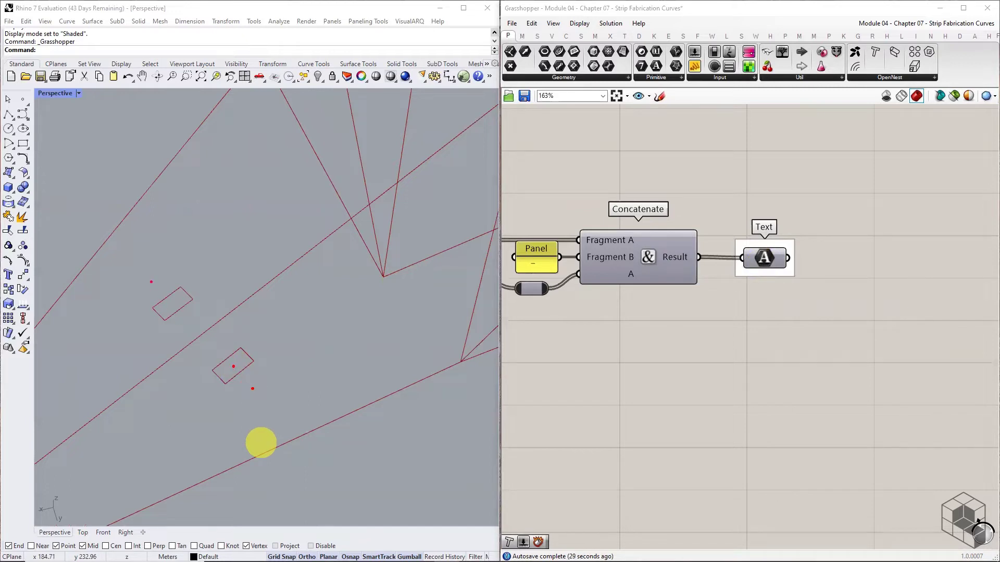
{"action": "left_click", "coordinate": [151, 282]}
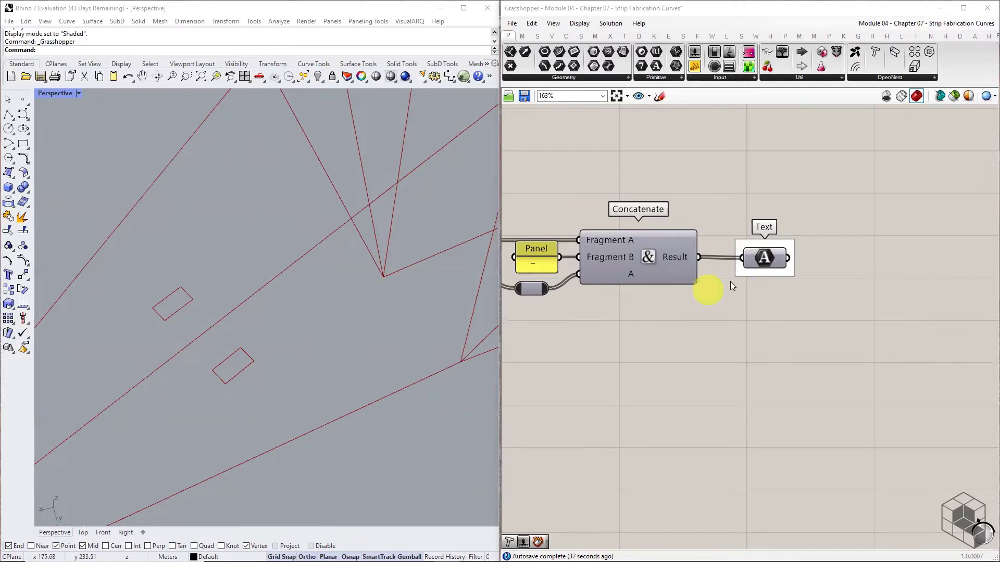
Step: Add a Deconstruct Brep component below the interior-edges Line parameter and connect the unrolled Brep parameter to its Brep input
{"action": "scroll", "coordinate": [760, 317], "scroll_direction": "down", "scroll_amount": 6}
{"action": "scroll", "coordinate": [792, 357], "scroll_direction": "up", "scroll_amount": 2}
{"action": "scroll", "coordinate": [588, 226], "scroll_direction": "up", "scroll_amount": 6}
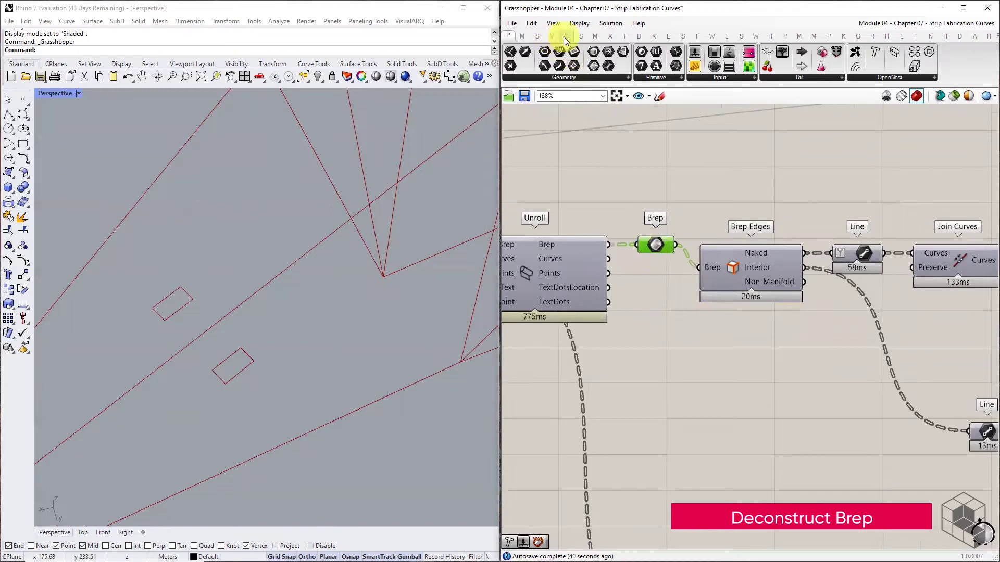
{"action": "left_click", "coordinate": [580, 34]}
{"action": "left_click", "coordinate": [578, 77]}
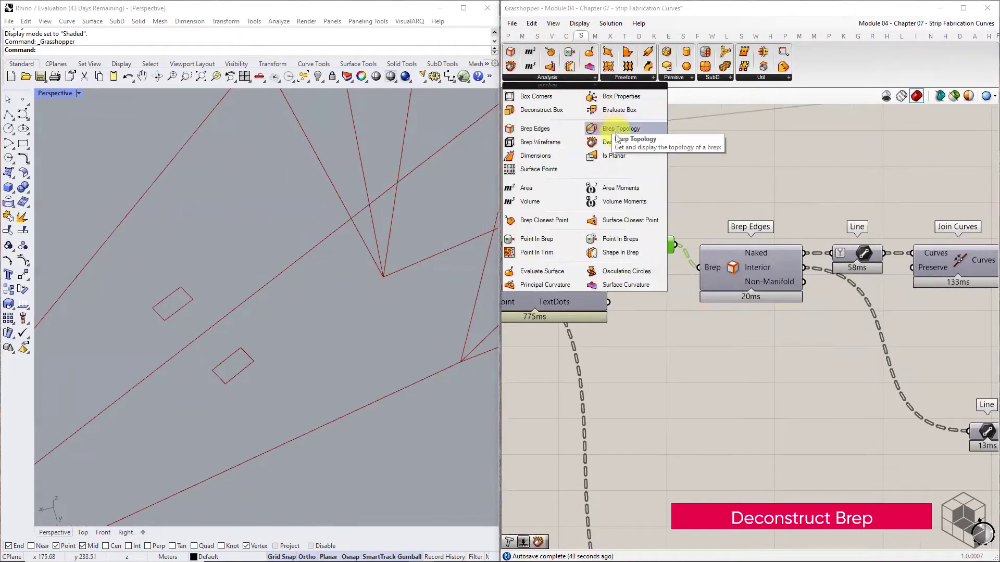
{"action": "left_click_drag", "start_coordinate": [598, 130], "coordinate": [759, 400]}
{"action": "scroll", "coordinate": [627, 203], "scroll_direction": "down", "scroll_amount": 2}
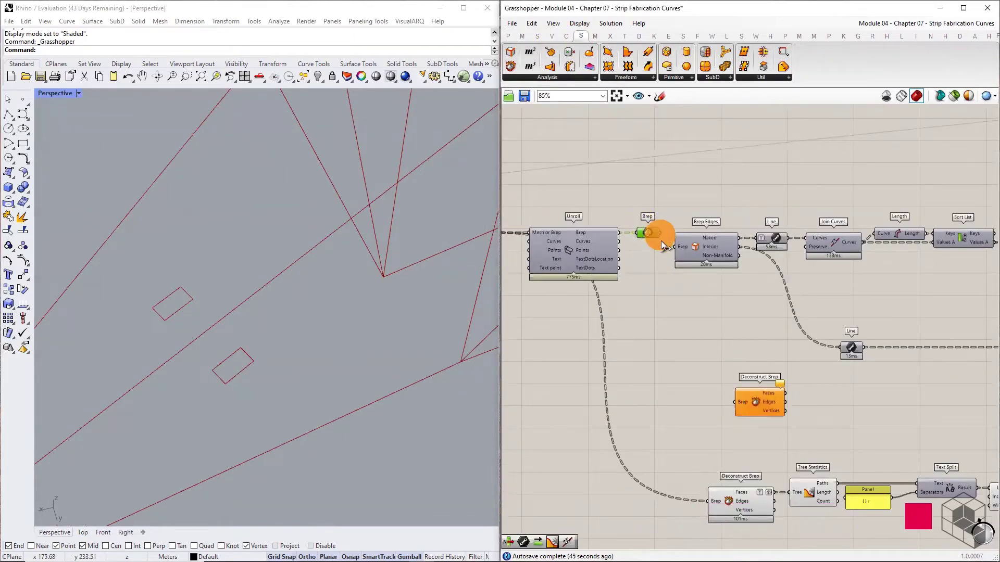
{"action": "left_click_drag", "start_coordinate": [659, 233], "coordinate": [735, 396]}
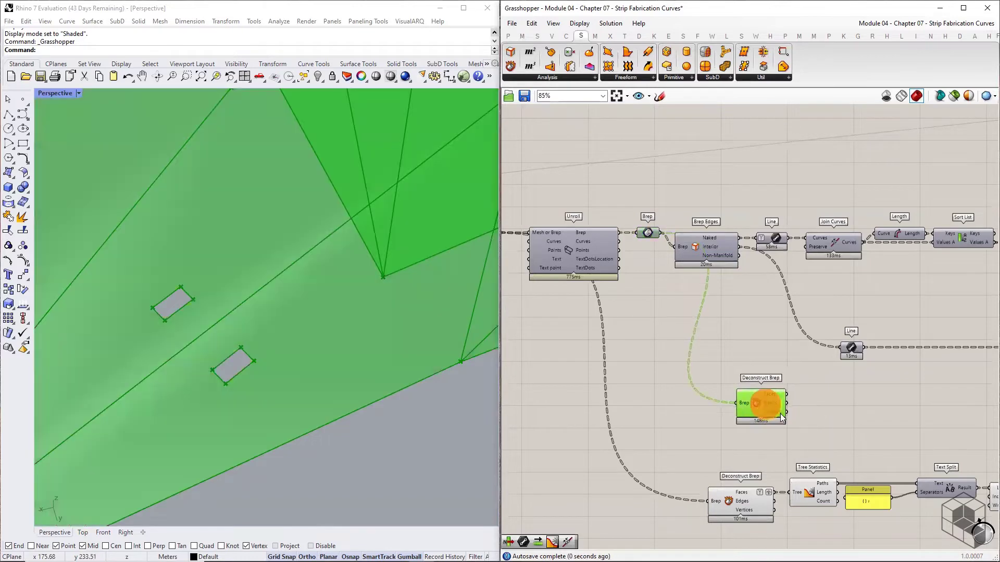
Step: Move the index-tag component chain further down and reposition the new Deconstruct Brep in the space above it
{"action": "right_click_drag", "start_coordinate": [842, 447], "coordinate": [765, 394]}
{"action": "right_click_drag", "start_coordinate": [725, 336], "coordinate": [690, 281]}
{"action": "scroll", "coordinate": [690, 282], "scroll_direction": "down", "scroll_amount": 3}
{"action": "left_click_drag", "start_coordinate": [951, 334], "coordinate": [721, 392]}
{"action": "scroll", "coordinate": [713, 312], "scroll_direction": "up", "scroll_amount": 4}
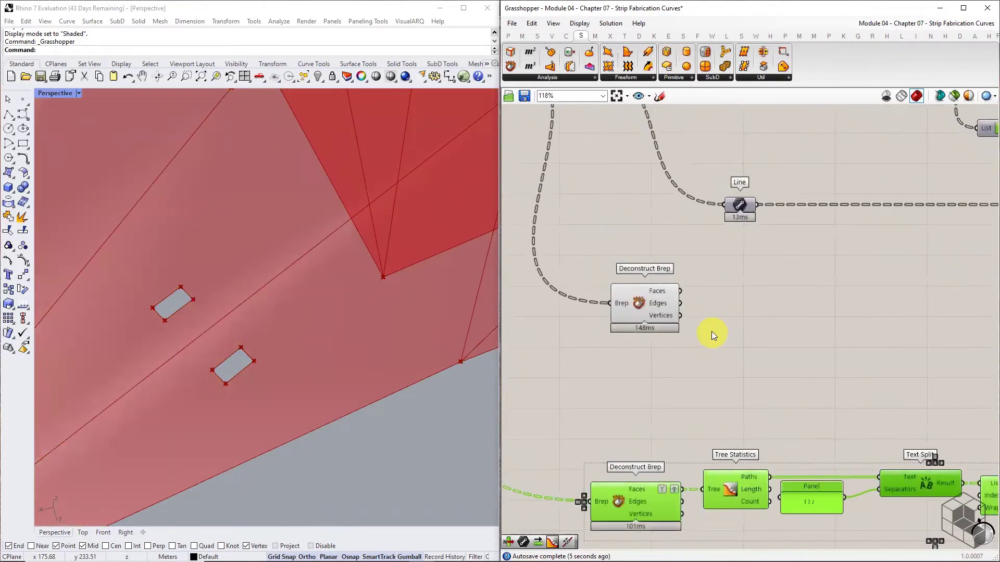
{"action": "left_click_drag", "start_coordinate": [652, 311], "coordinate": [664, 325]}
{"action": "left_click", "coordinate": [677, 442]}
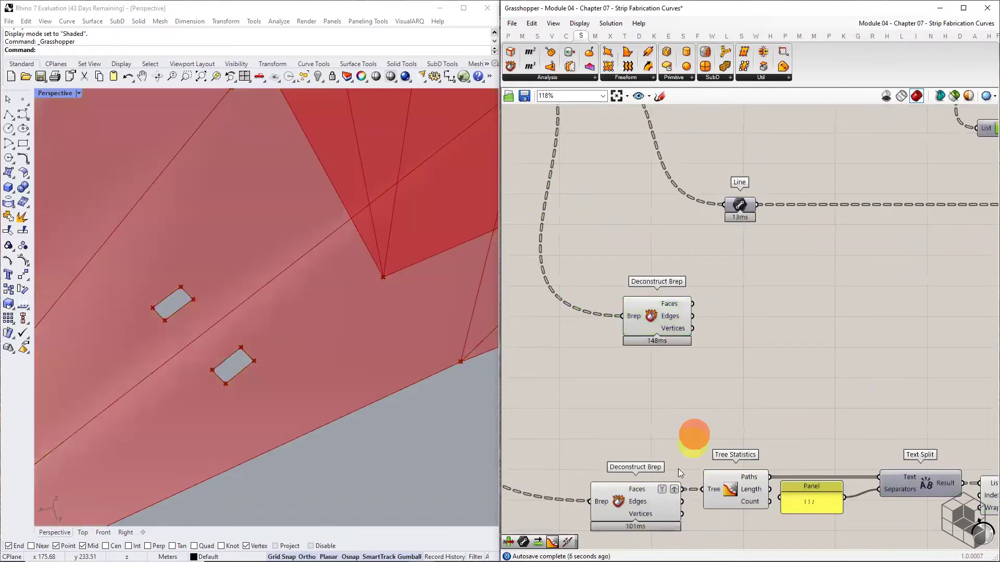
Step: Turn off the preview of the index-tag chain's components, including its Deconstruct Brep, Tree Statistics and List Item
{"action": "middle_click", "coordinate": [641, 491]}
{"action": "left_click", "coordinate": [732, 491]}
{"action": "middle_click", "coordinate": [736, 476]}
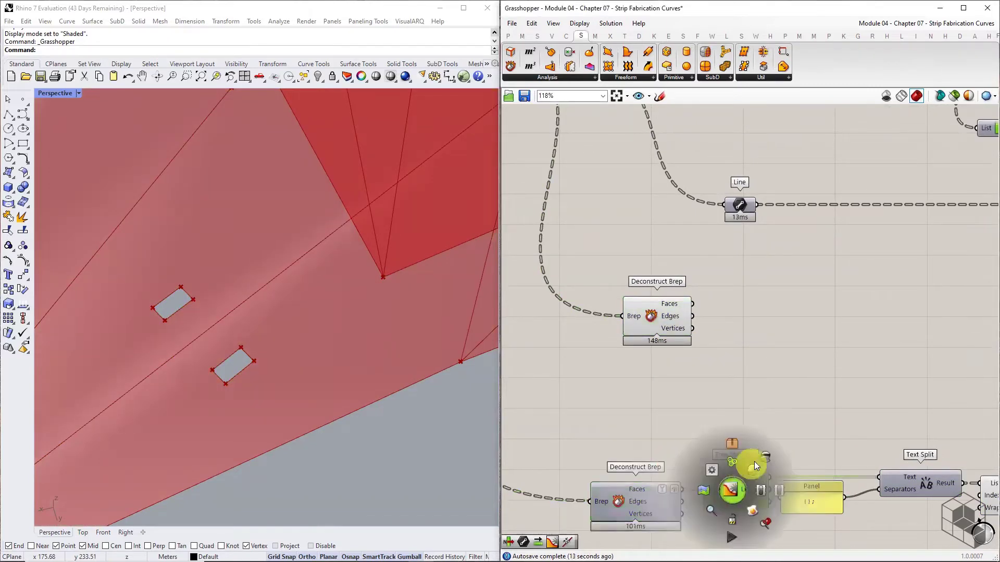
{"action": "scroll", "coordinate": [678, 429], "scroll_direction": "down", "scroll_amount": 4}
{"action": "right_click_drag", "start_coordinate": [748, 434], "coordinate": [675, 414]}
{"action": "left_click_drag", "start_coordinate": [790, 417], "coordinate": [758, 465]}
{"action": "middle_click", "coordinate": [774, 444]}
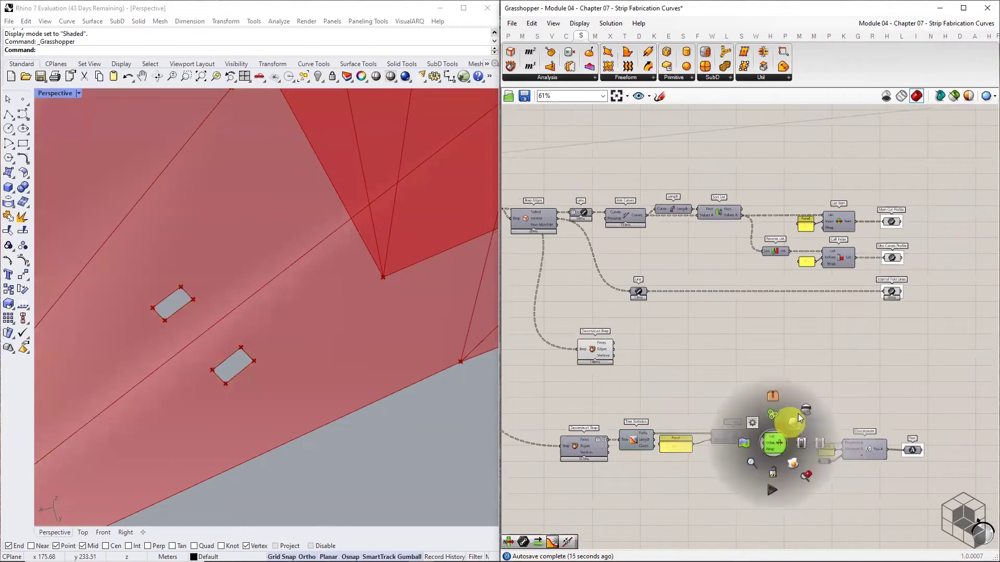
{"action": "left_click", "coordinate": [808, 408]}
Step: Duplicate the new Deconstruct Brep beside itself and connect the first one's Faces output to the copy's Brep input
{"action": "scroll", "coordinate": [596, 352], "scroll_direction": "up", "scroll_amount": 4}
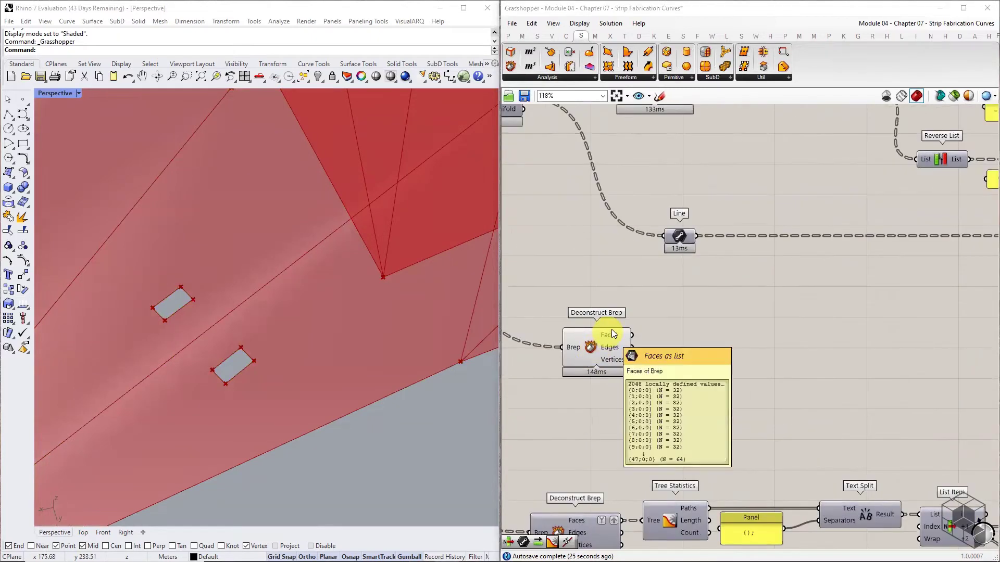
{"action": "left_click", "coordinate": [649, 327]}
{"action": "left_click", "coordinate": [595, 352]}
{"action": "key", "text": "ctrl+c"}
{"action": "key", "text": "ctrl+v"}
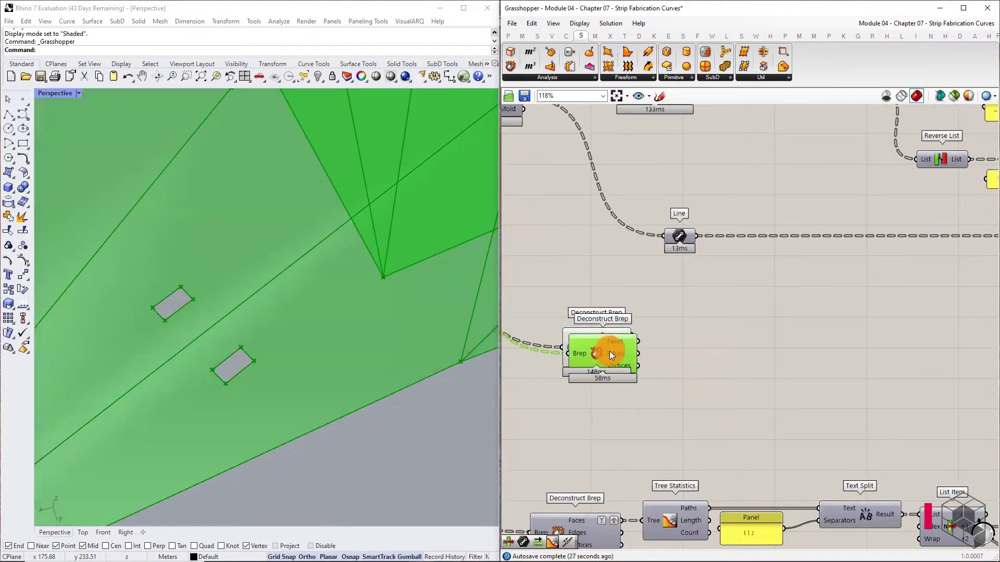
{"action": "left_click_drag", "start_coordinate": [598, 353], "coordinate": [682, 336]}
Step: Turn off the preview of the first Deconstruct Brep, which feeds faces to its copy
{"action": "left_click", "coordinate": [603, 339]}
{"action": "middle_click", "coordinate": [602, 339]}
{"action": "left_click", "coordinate": [633, 311]}
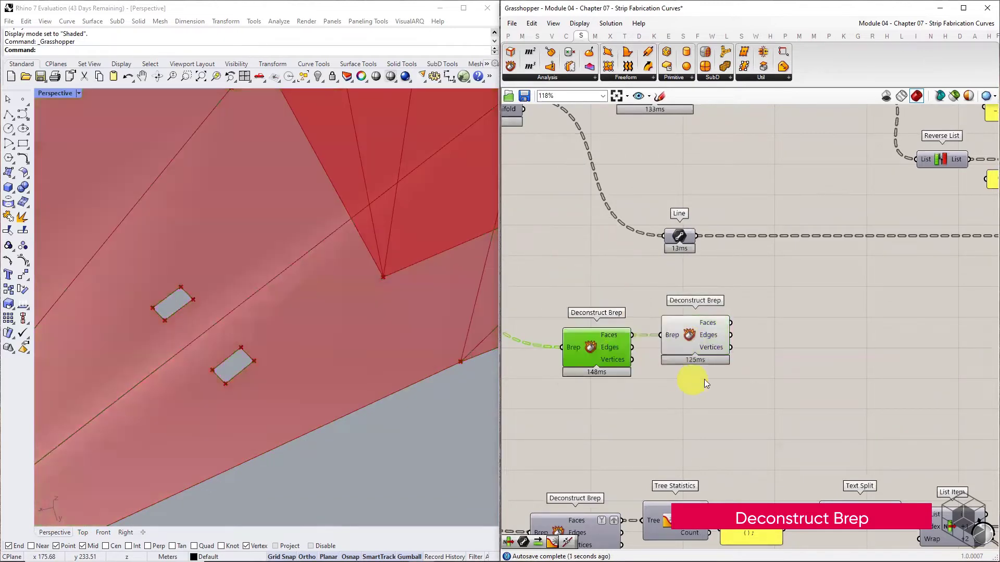
Step: Add a Join Curves component, connect the second Deconstruct Brep's Edges output to its Curves input and simplify that input
{"action": "scroll", "coordinate": [712, 381], "scroll_direction": "down", "scroll_amount": 2}
{"action": "scroll", "coordinate": [383, 360], "scroll_direction": "down", "scroll_amount": 5}
{"action": "right_click_drag", "start_coordinate": [383, 360], "coordinate": [338, 226]}
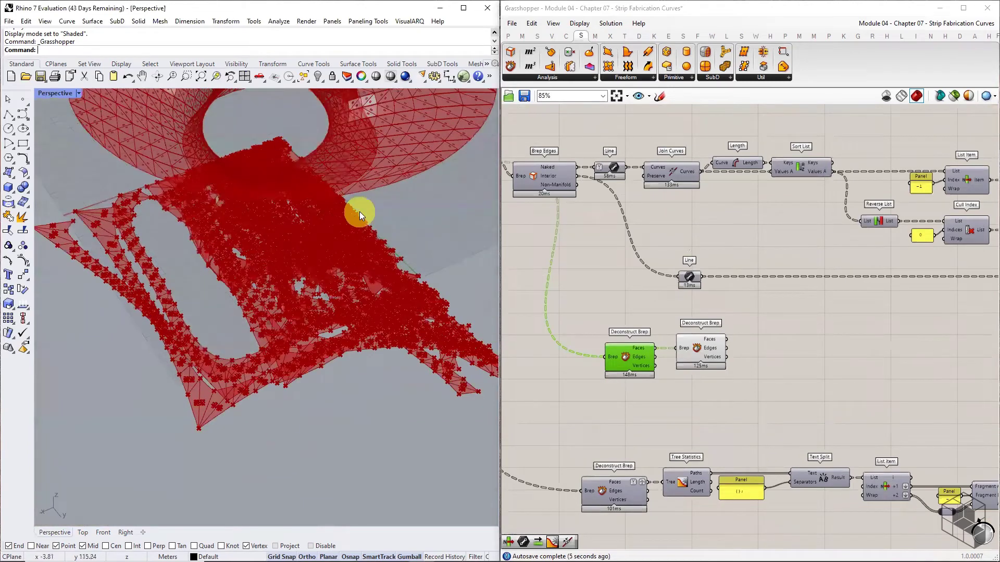
{"action": "scroll", "coordinate": [732, 337], "scroll_direction": "up", "scroll_amount": 5}
{"action": "mouse_move", "coordinate": [690, 356]}
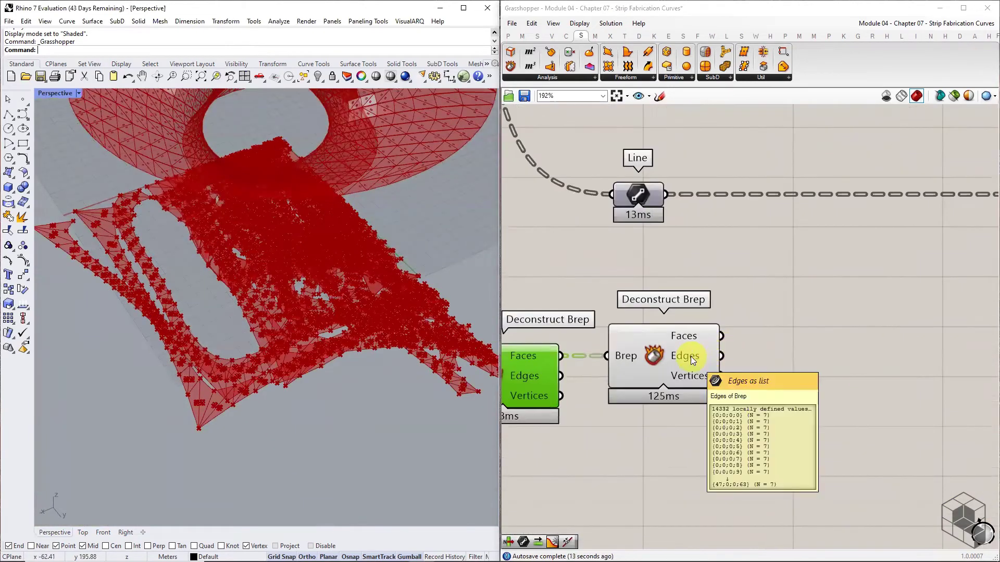
{"action": "left_click", "coordinate": [566, 36]}
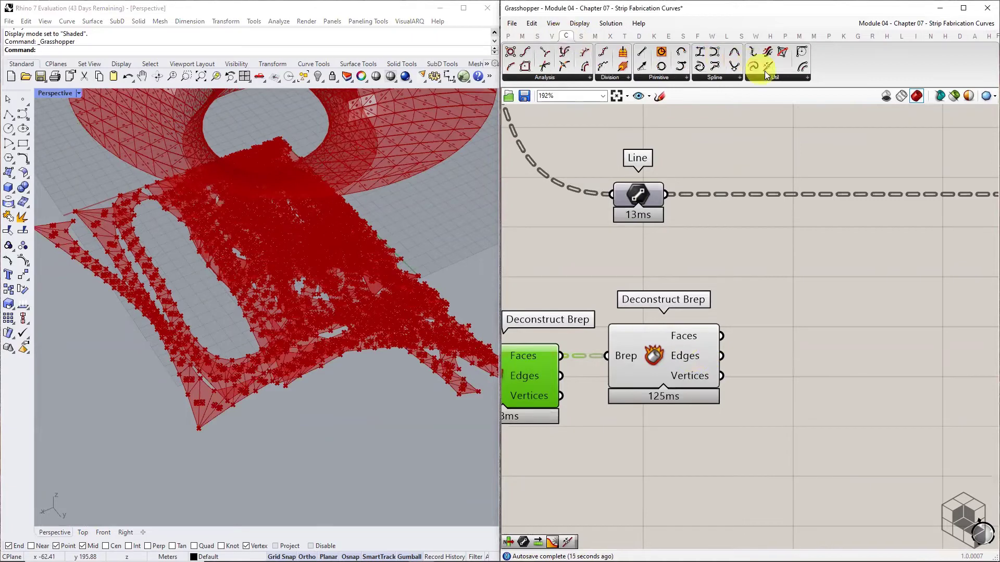
{"action": "left_click", "coordinate": [766, 75]}
{"action": "left_click", "coordinate": [770, 123]}
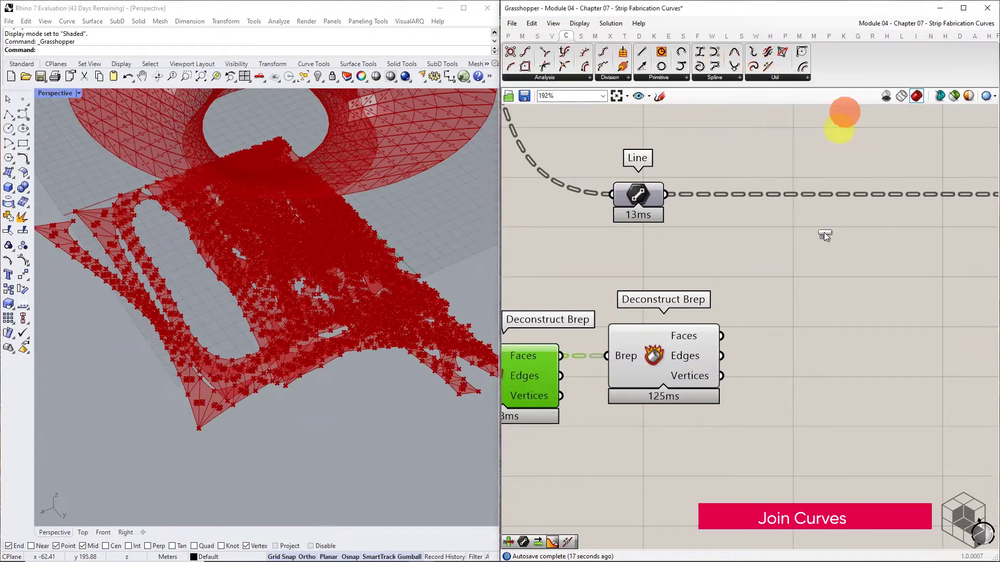
{"action": "left_click", "coordinate": [825, 343]}
{"action": "left_click_drag", "start_coordinate": [719, 355], "coordinate": [804, 357]}
{"action": "right_click", "coordinate": [804, 357]}
{"action": "left_click", "coordinate": [837, 455]}
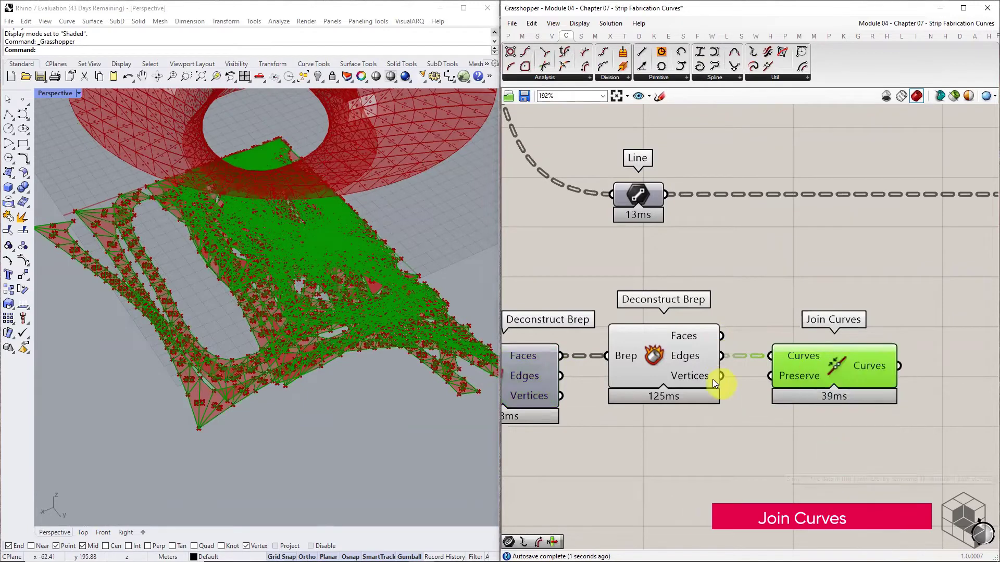
Step: Turn off the preview of the second Deconstruct Brep, which supplies the edges to Join Curves
{"action": "left_click", "coordinate": [679, 367]}
{"action": "left_click", "coordinate": [687, 357]}
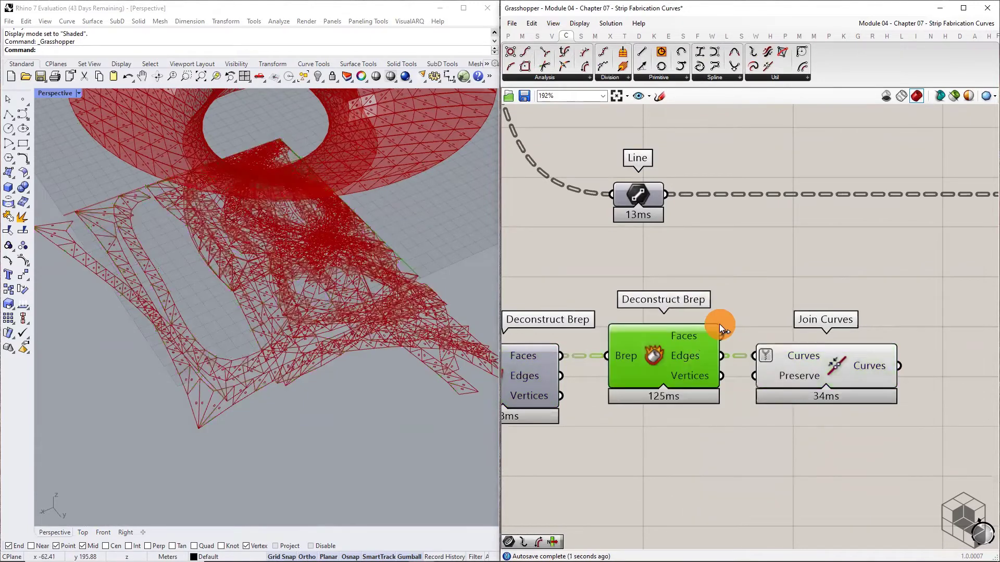
{"action": "right_click_drag", "start_coordinate": [910, 392], "coordinate": [773, 384]}
{"action": "left_click", "coordinate": [773, 384]}
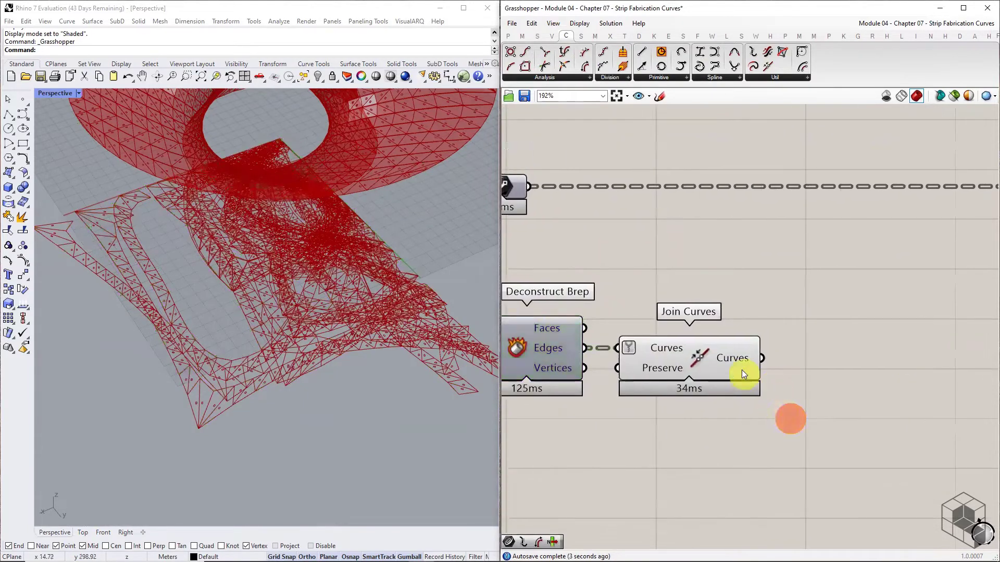
Step: Add a curve Length component up and to the right of Join Curves and connect the joined Curves output to it
{"action": "mouse_move", "coordinate": [742, 366]}
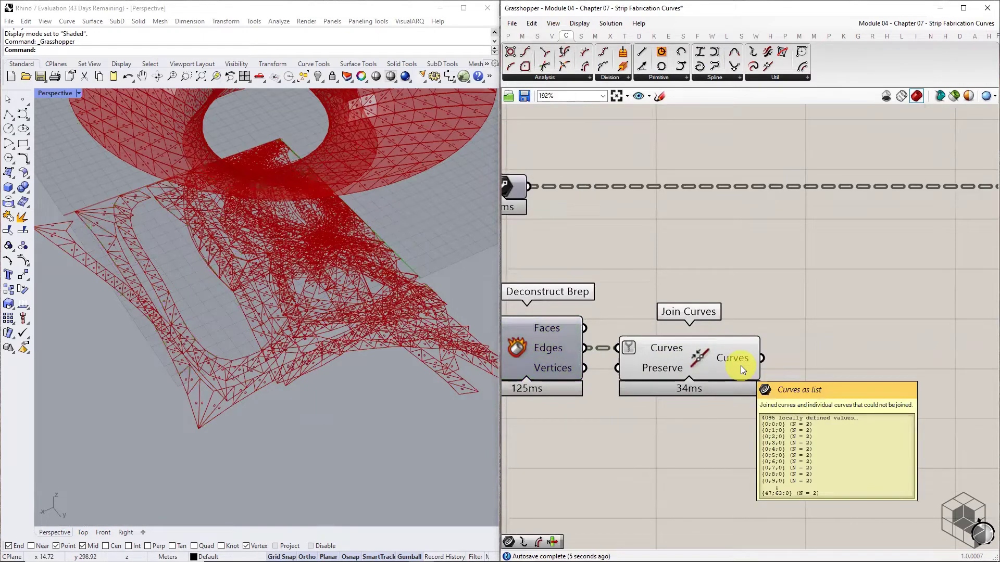
{"action": "right_click_drag", "start_coordinate": [683, 282], "coordinate": [598, 290]}
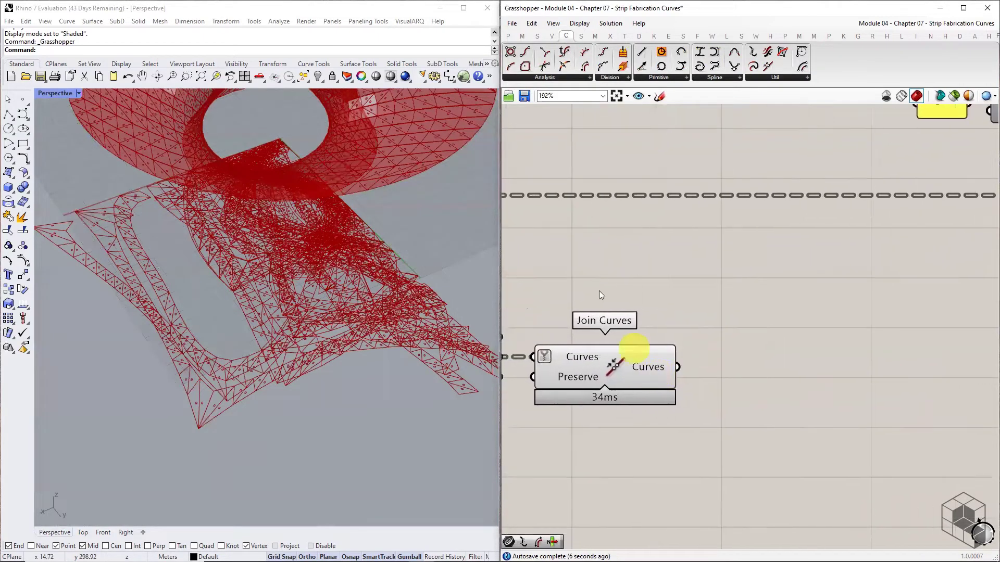
{"action": "left_click", "coordinate": [554, 78]}
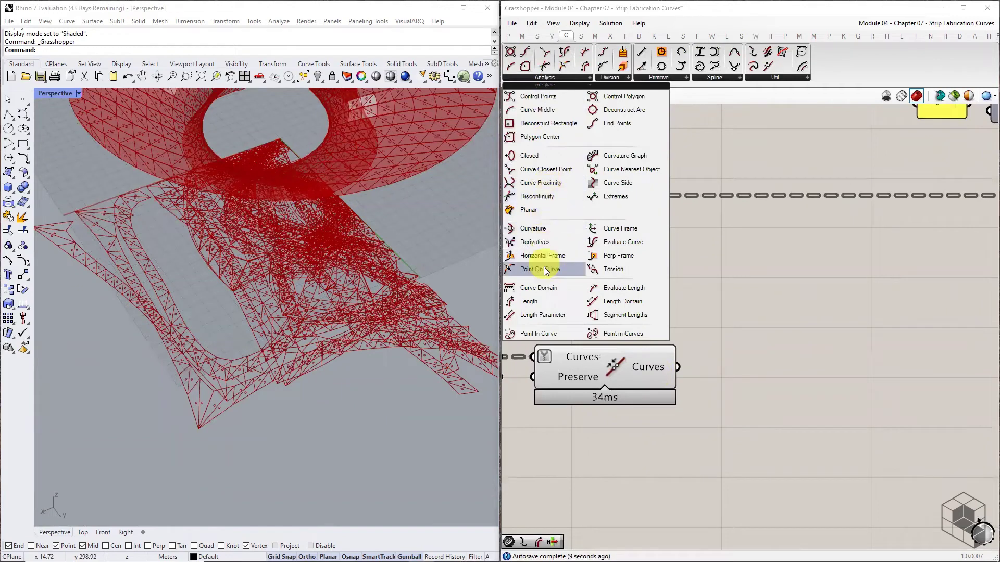
{"action": "left_click", "coordinate": [543, 303]}
{"action": "left_click", "coordinate": [732, 366]}
{"action": "left_click_drag", "start_coordinate": [691, 365], "coordinate": [750, 325]}
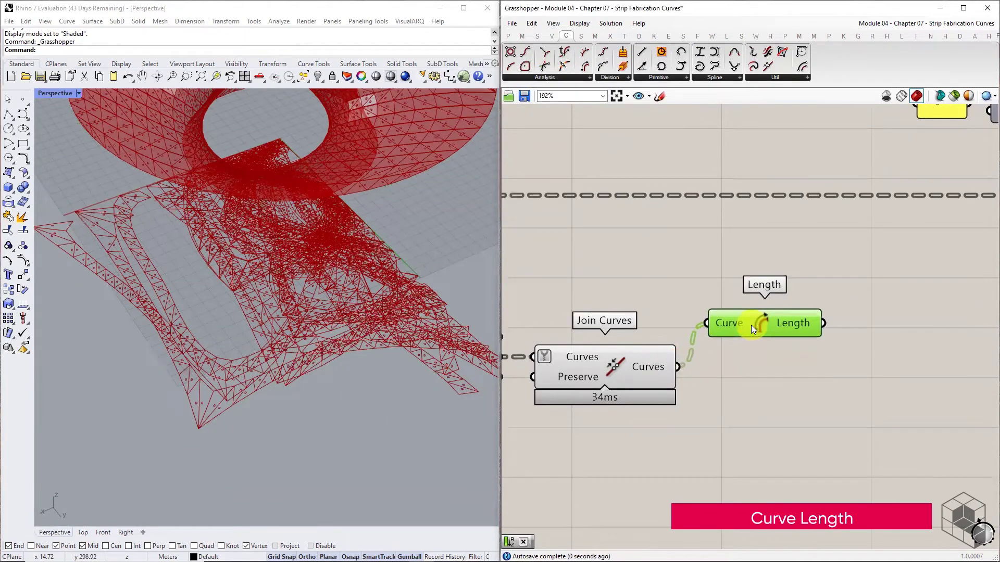
Step: Turn off the preview of the Join Curves component that feeds Length
{"action": "left_click", "coordinate": [620, 376]}
{"action": "middle_click", "coordinate": [636, 373]}
{"action": "left_click", "coordinate": [671, 336]}
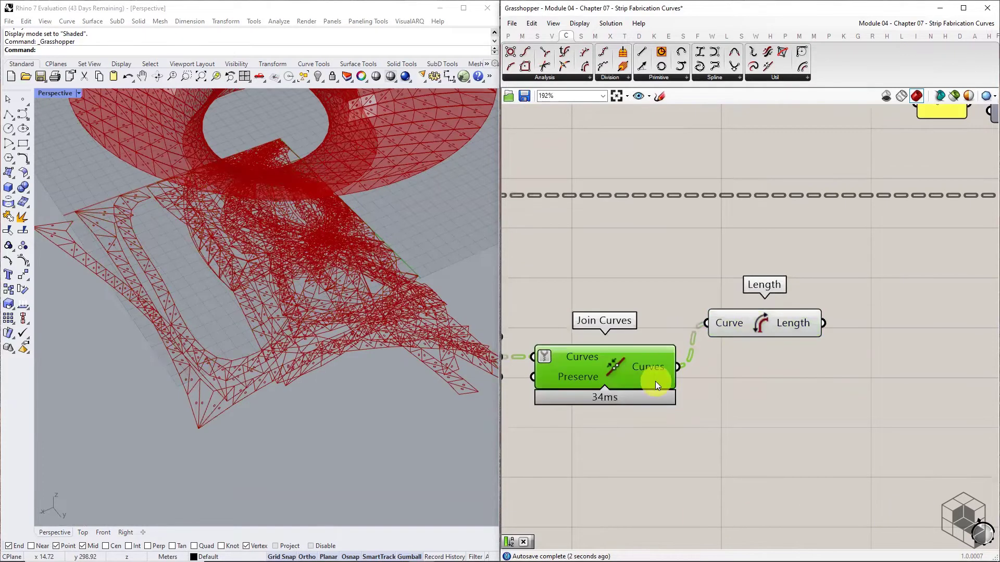
Step: Add a Sort List component, connecting Length to its Keys input and the joined Curves to its Values A input
{"action": "mouse_move", "coordinate": [653, 368]}
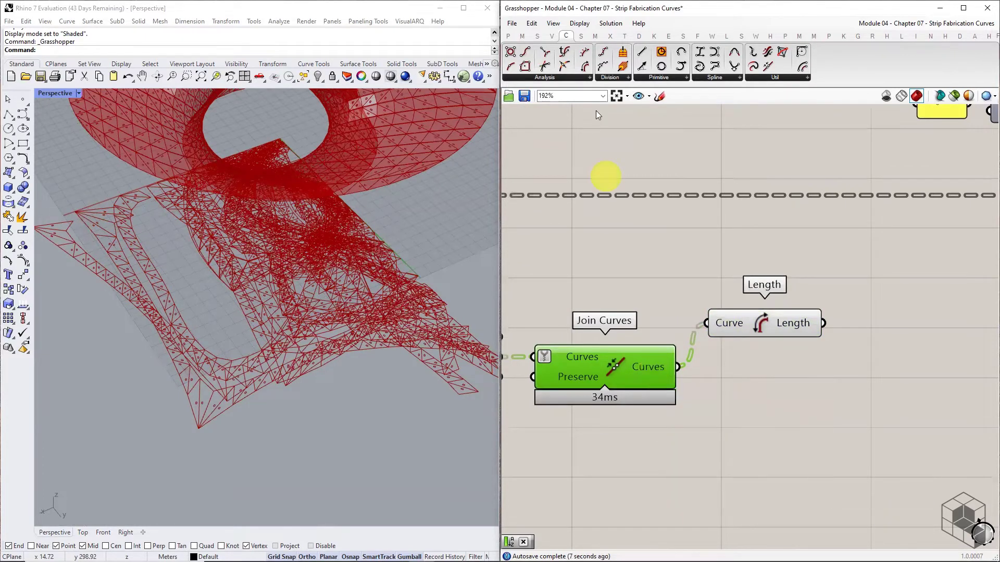
{"action": "left_click", "coordinate": [537, 36]}
{"action": "left_click", "coordinate": [545, 77]}
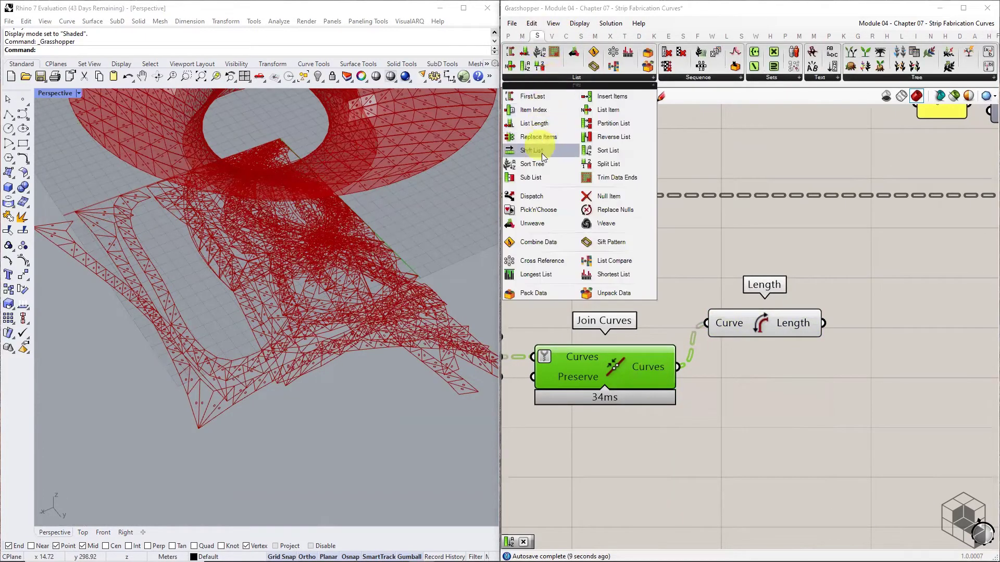
{"action": "left_click", "coordinate": [605, 151]}
{"action": "left_click", "coordinate": [885, 360]}
{"action": "right_click_drag", "start_coordinate": [900, 364], "coordinate": [845, 360]}
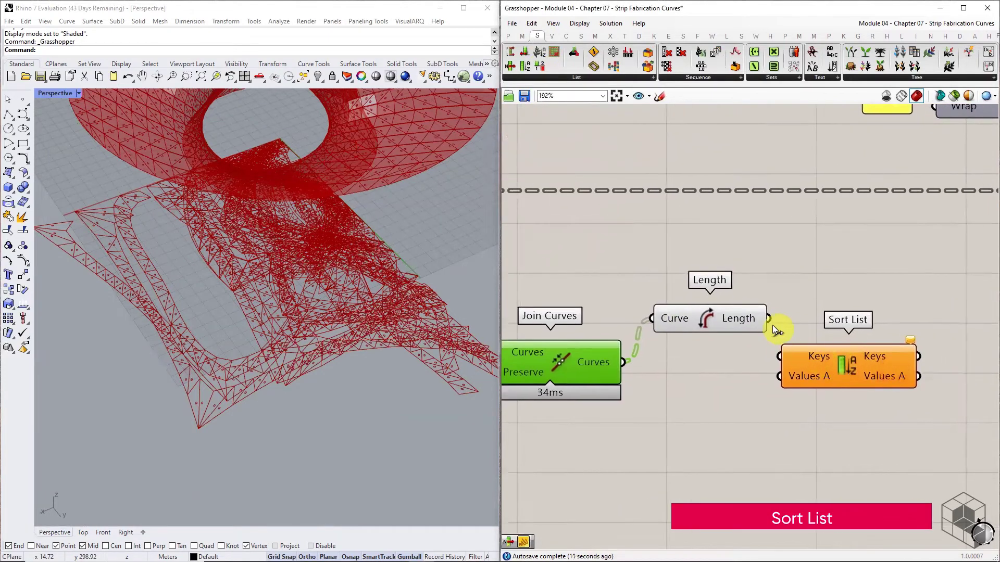
{"action": "left_click_drag", "start_coordinate": [768, 318], "coordinate": [804, 361]}
{"action": "left_click_drag", "start_coordinate": [623, 362], "coordinate": [780, 376]}
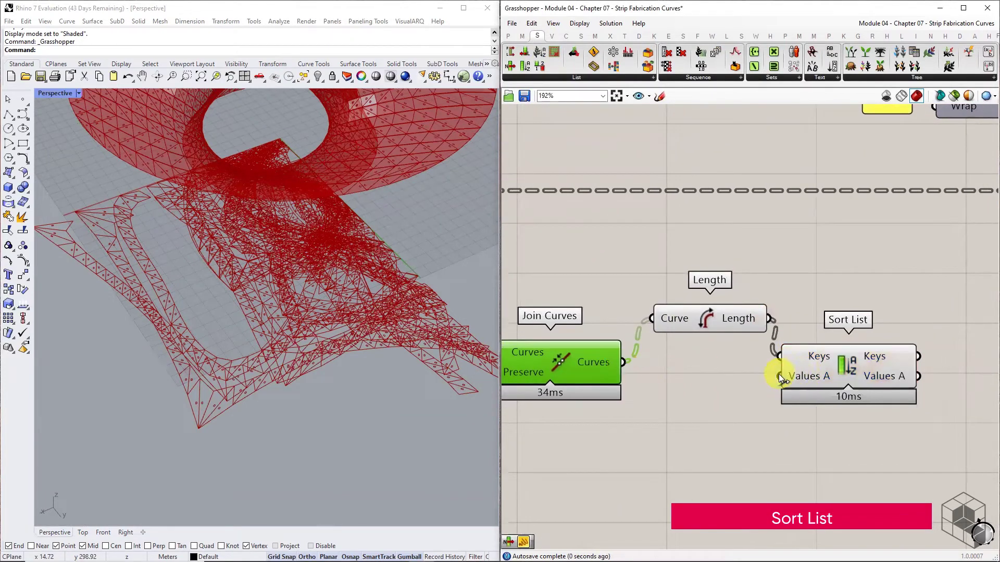
{"action": "left_click", "coordinate": [880, 362]}
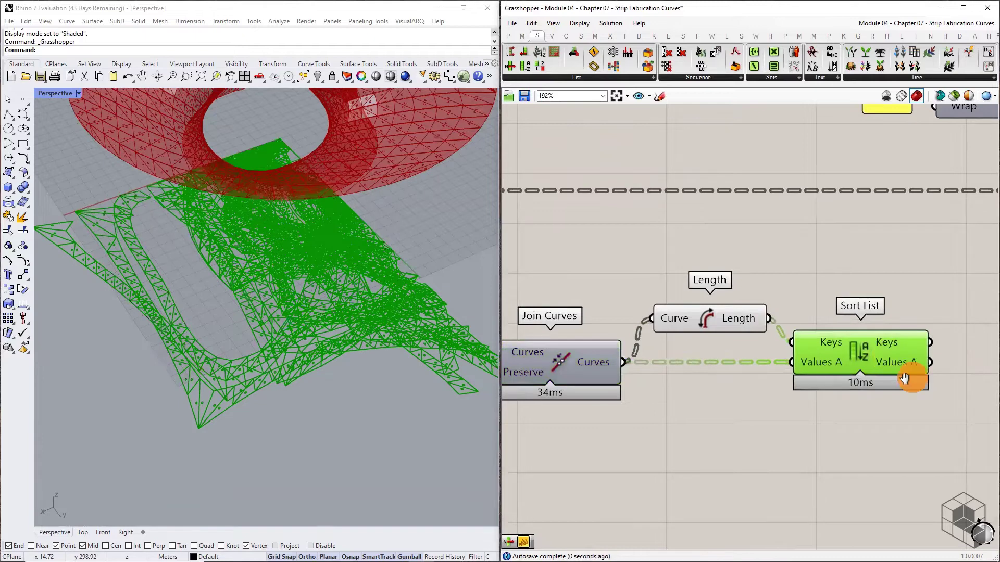
Step: Add a List Item component, connect Sort List's Values A output to its List input and give it an extra +1 output
{"action": "right_click_drag", "start_coordinate": [906, 381], "coordinate": [774, 368]}
{"action": "mouse_move", "coordinate": [772, 364]}
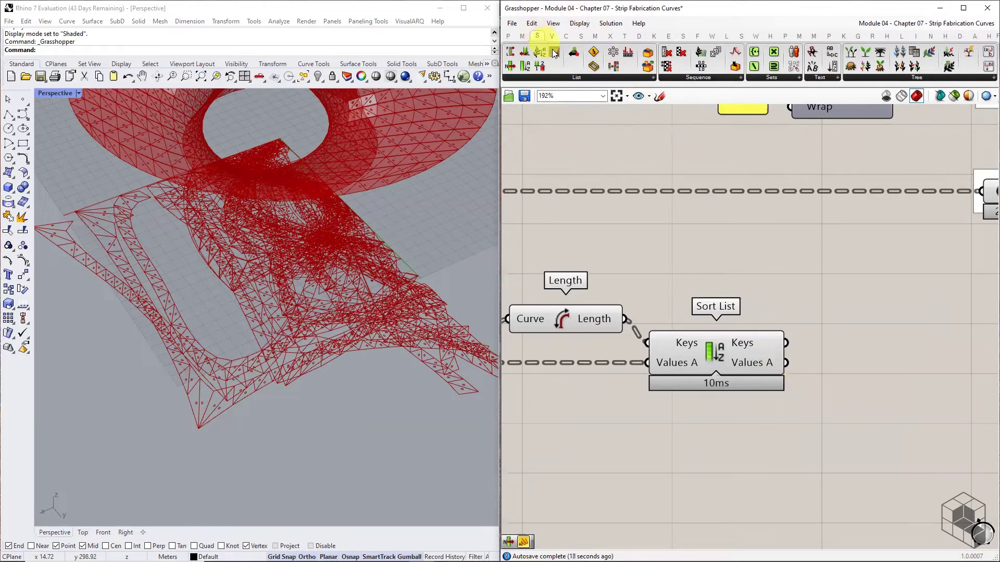
{"action": "left_click", "coordinate": [568, 82]}
{"action": "left_click", "coordinate": [596, 99]}
{"action": "left_click", "coordinate": [872, 381]}
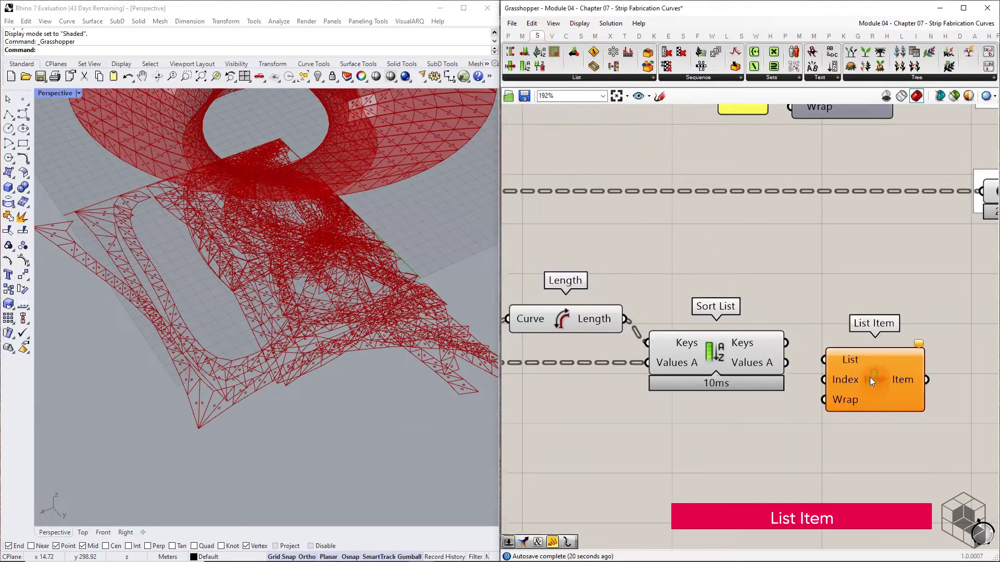
{"action": "left_click_drag", "start_coordinate": [836, 359], "coordinate": [837, 359]}
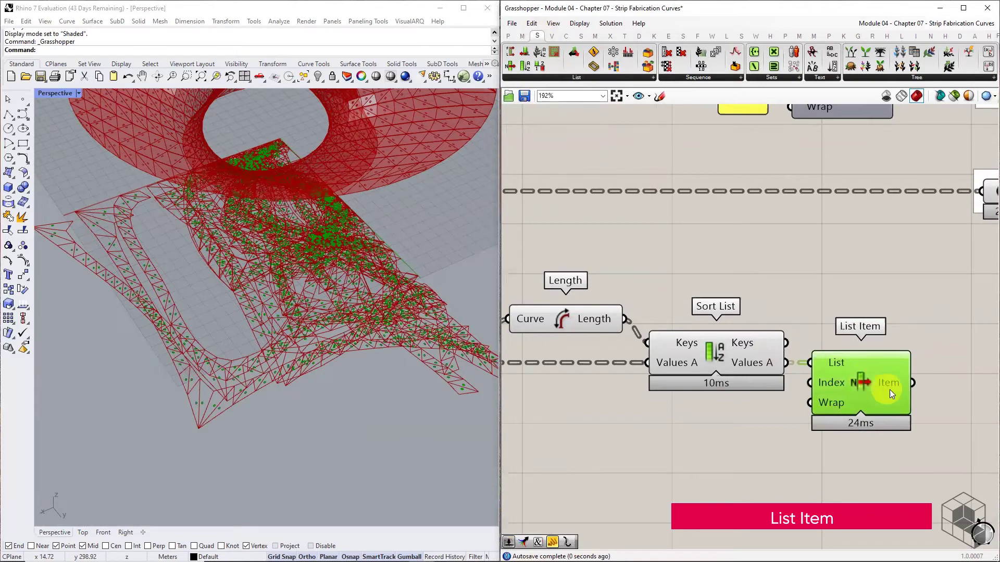
{"action": "scroll", "coordinate": [890, 389], "scroll_direction": "up", "scroll_amount": 4}
{"action": "left_click", "coordinate": [719, 408]}
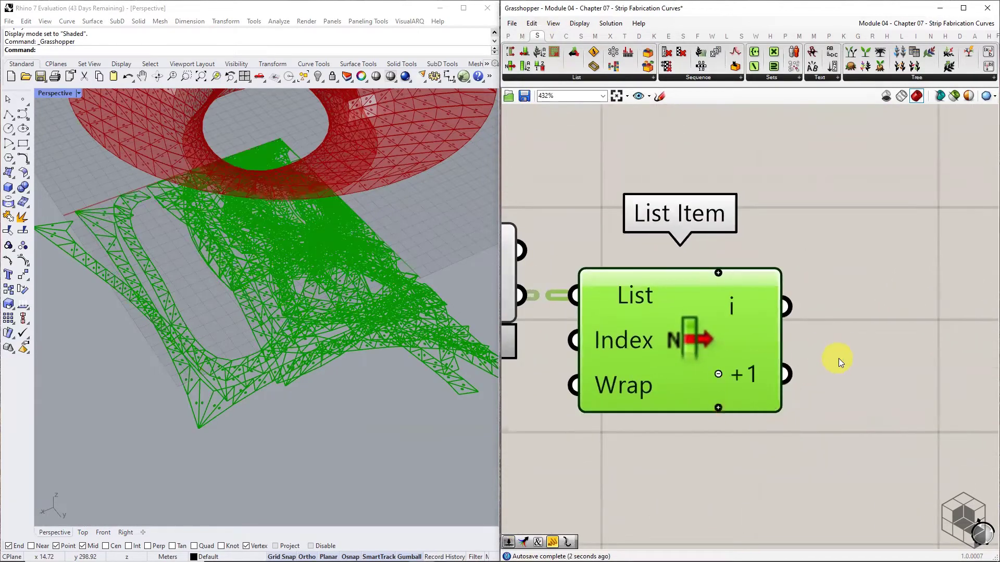
Step: Turn off the preview of the Length and Sort List components that feed the new List Item
{"action": "scroll", "coordinate": [845, 385], "scroll_direction": "down", "scroll_amount": 4}
{"action": "scroll", "coordinate": [852, 409], "scroll_direction": "down", "scroll_amount": 1}
{"action": "scroll", "coordinate": [697, 294], "scroll_direction": "down", "scroll_amount": 5}
{"action": "left_click_drag", "start_coordinate": [691, 283], "coordinate": [585, 355]}
{"action": "middle_click", "coordinate": [645, 322]}
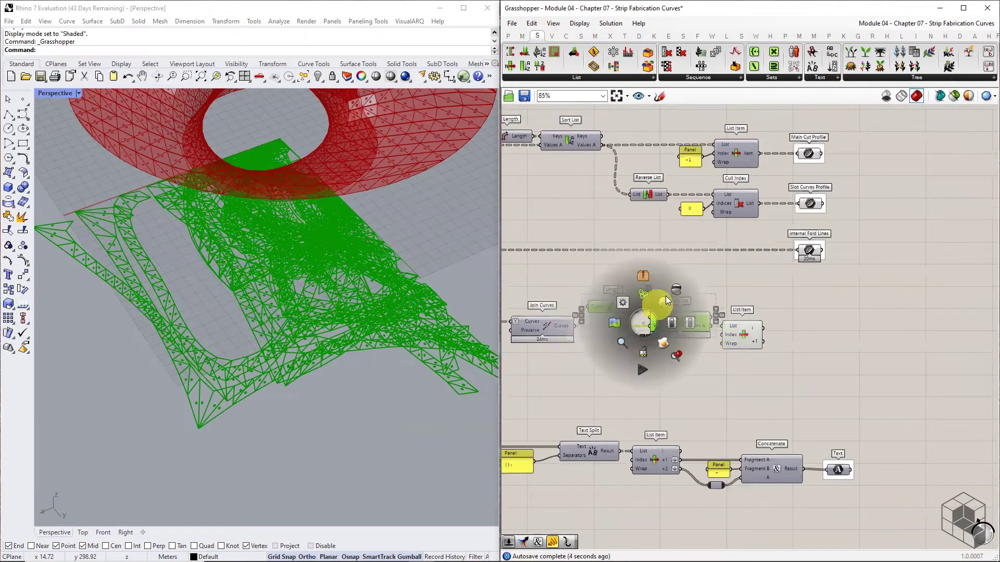
{"action": "left_click", "coordinate": [655, 300]}
{"action": "scroll", "coordinate": [182, 406], "scroll_direction": "up", "scroll_amount": 6}
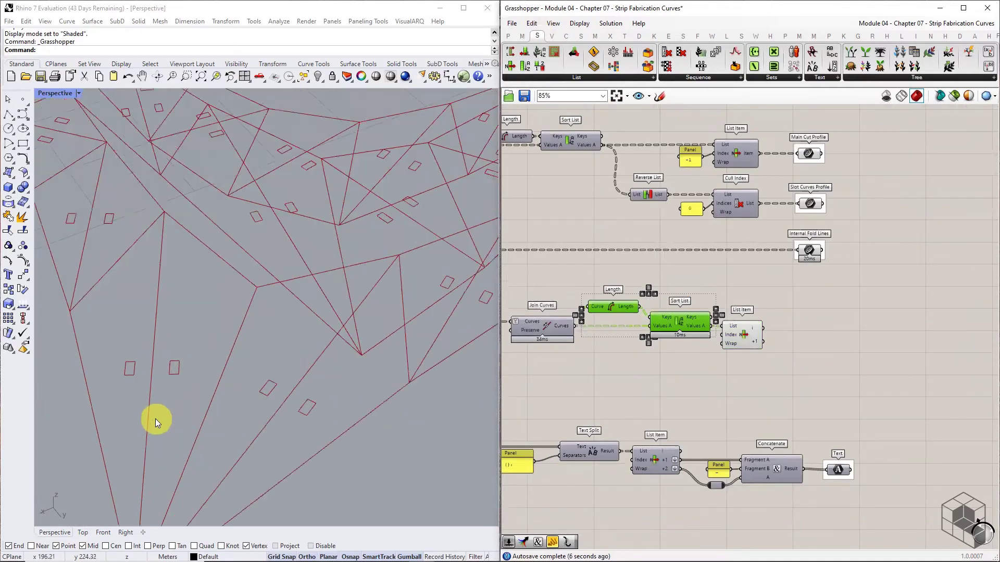
{"action": "scroll", "coordinate": [132, 364], "scroll_direction": "up", "scroll_amount": 5}
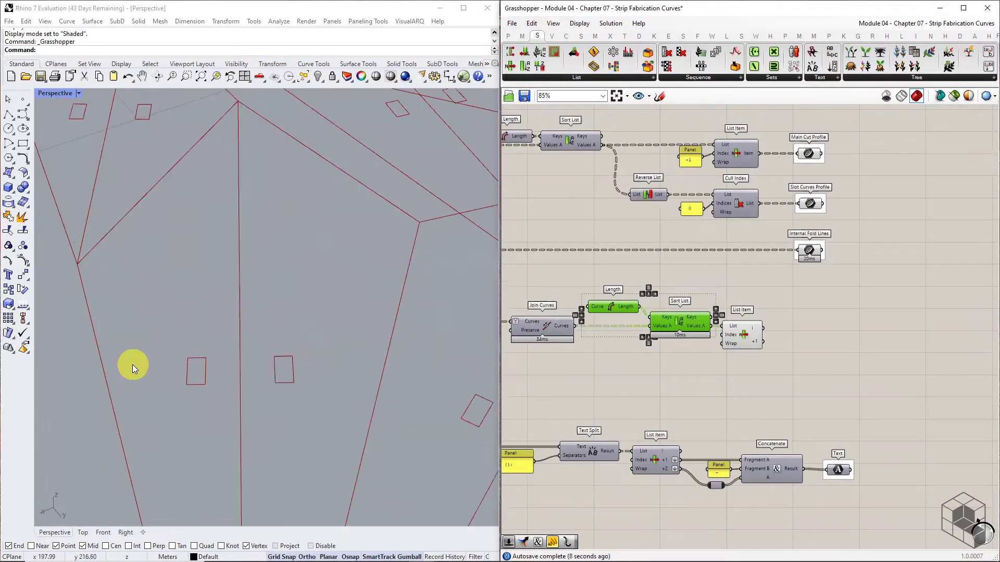
{"action": "scroll", "coordinate": [775, 352], "scroll_direction": "up", "scroll_amount": 5}
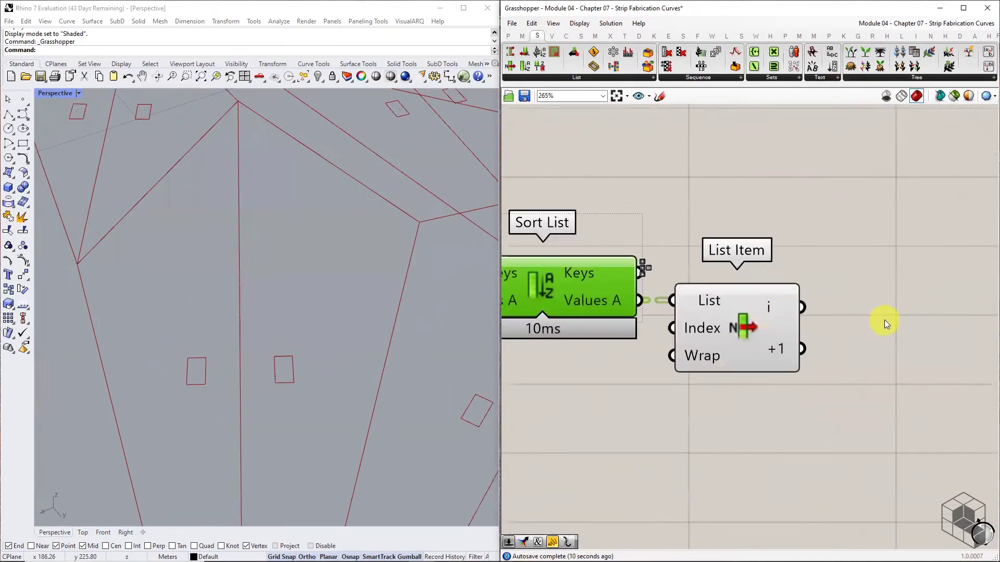
Step: Add a Polygon Center component beside List Item and connect List Item's i output to its Polyline input
{"action": "right_click_drag", "start_coordinate": [897, 337], "coordinate": [798, 331]}
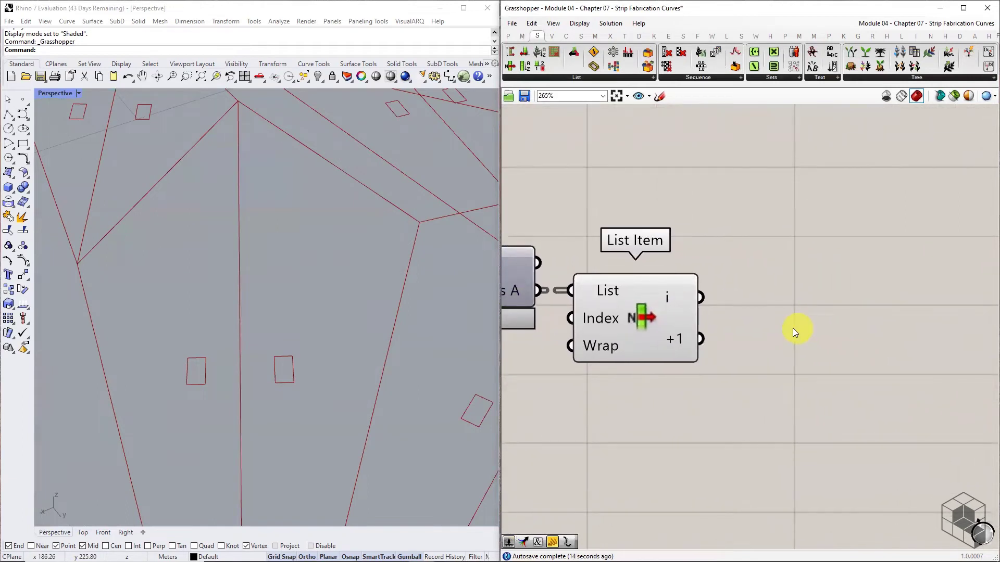
{"action": "right_click", "coordinate": [671, 293]}
{"action": "left_click", "coordinate": [672, 234]}
{"action": "left_click", "coordinate": [566, 36]}
{"action": "left_click", "coordinate": [579, 76]}
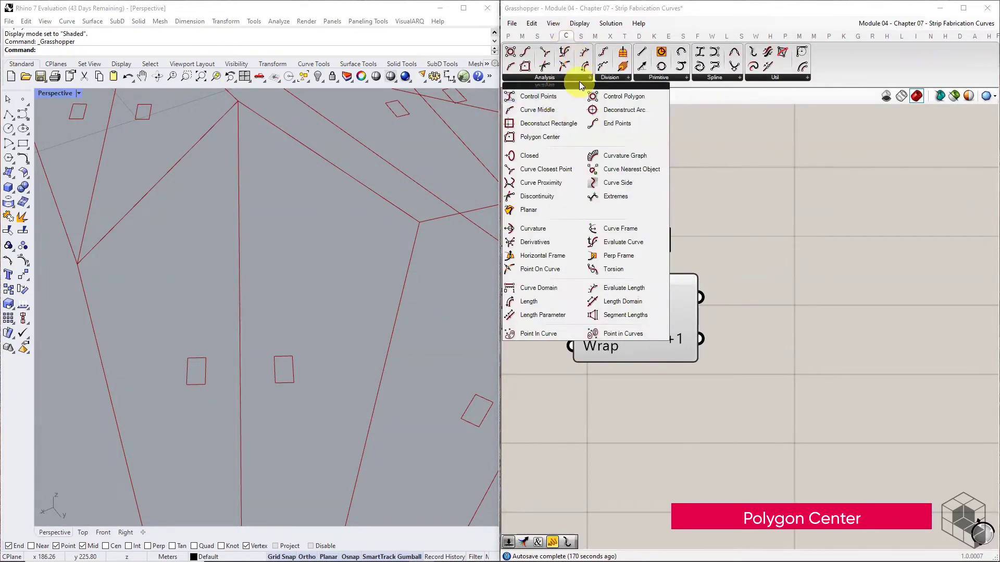
{"action": "left_click_drag", "start_coordinate": [550, 138], "coordinate": [845, 297]}
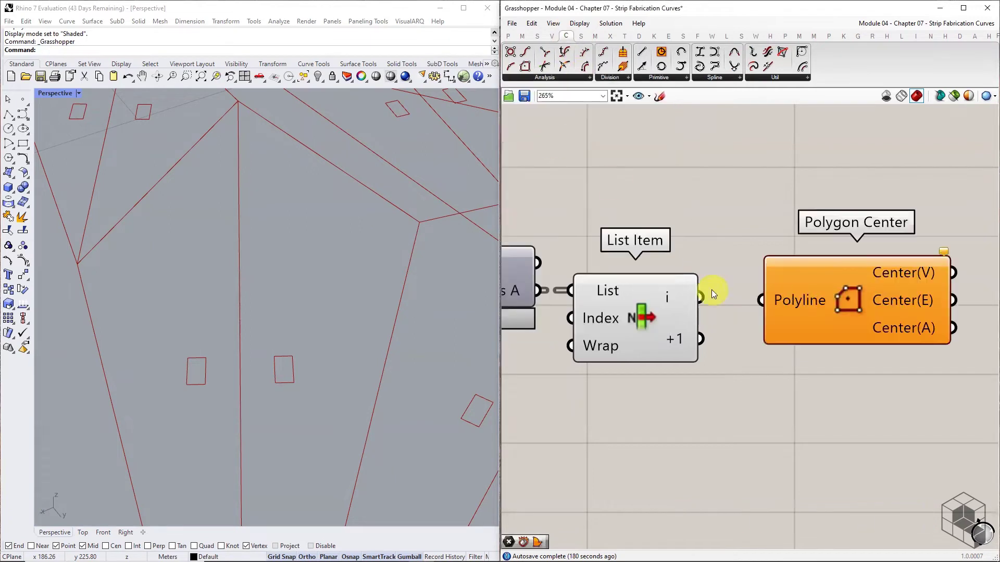
{"action": "left_click_drag", "start_coordinate": [700, 296], "coordinate": [777, 300]}
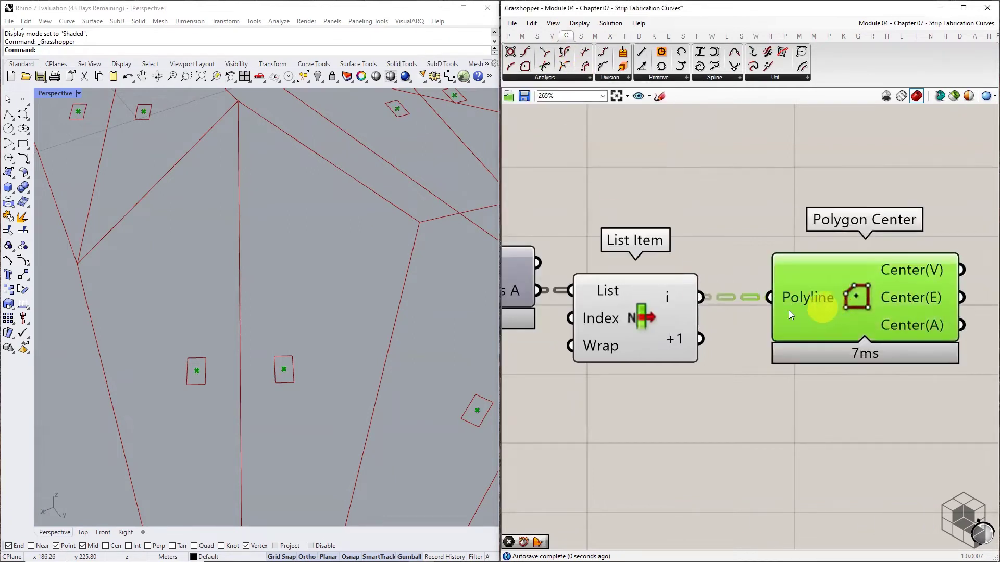
Step: Turn off the preview of the List Item component that feeds Polygon Center
{"action": "scroll", "coordinate": [789, 310], "scroll_direction": "down", "scroll_amount": 2}
{"action": "left_click", "coordinate": [660, 317]}
{"action": "middle_click", "coordinate": [669, 315]}
{"action": "left_click", "coordinate": [703, 278]}
Step: Add a Point parameter beyond Polygon Center and connect the Center(V) output to it
{"action": "right_click_drag", "start_coordinate": [834, 352], "coordinate": [686, 356]}
{"action": "left_click", "coordinate": [806, 379]}
{"action": "left_click", "coordinate": [508, 36]}
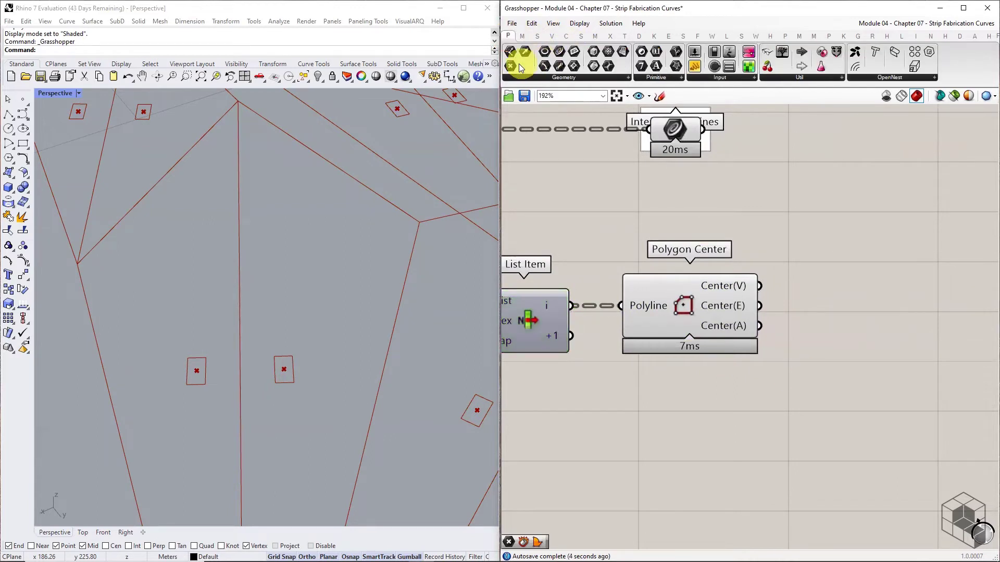
{"action": "left_click_drag", "start_coordinate": [511, 66], "coordinate": [821, 287]}
Step: Turn off the preview of Polygon Center and check the center points held by the Point parameter
{"action": "left_click", "coordinate": [722, 309]}
{"action": "middle_click", "coordinate": [723, 309]}
{"action": "left_click", "coordinate": [757, 272]}
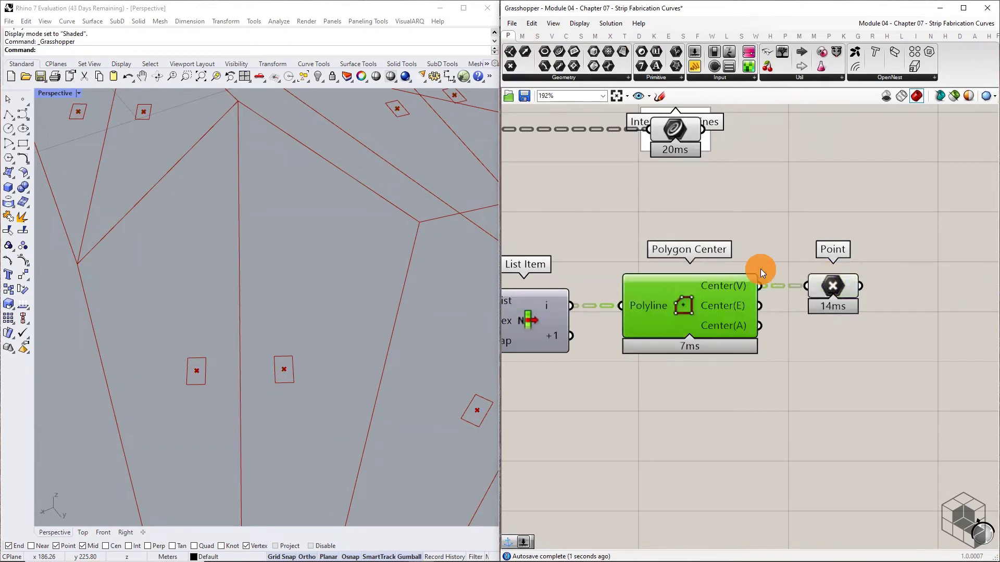
{"action": "left_click", "coordinate": [831, 288]}
{"action": "mouse_move", "coordinate": [832, 292]}
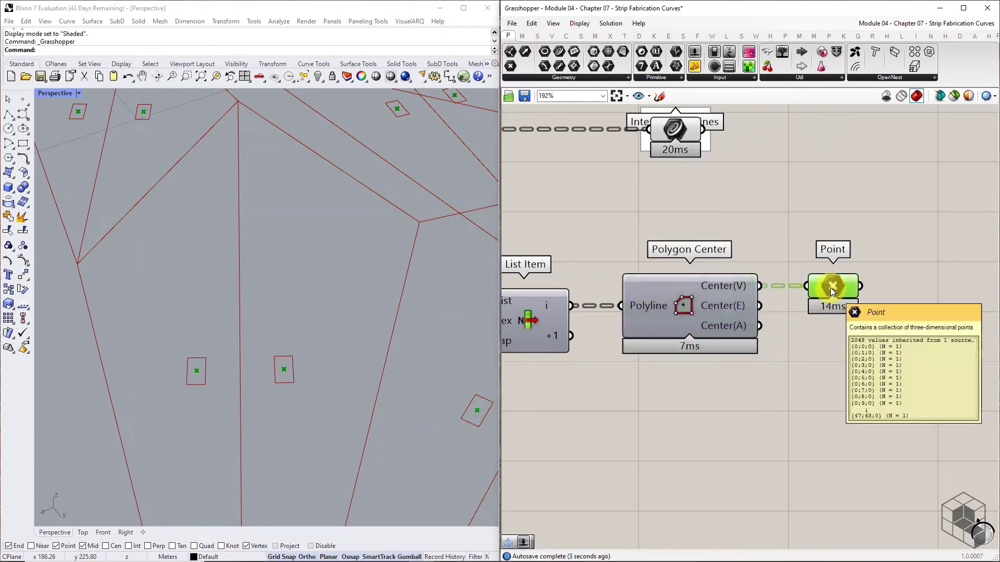
{"action": "right_click_drag", "start_coordinate": [417, 314], "coordinate": [405, 370]}
{"action": "scroll", "coordinate": [403, 368], "scroll_direction": "up", "scroll_amount": 9}
{"action": "scroll", "coordinate": [410, 329], "scroll_direction": "down", "scroll_amount": 5}
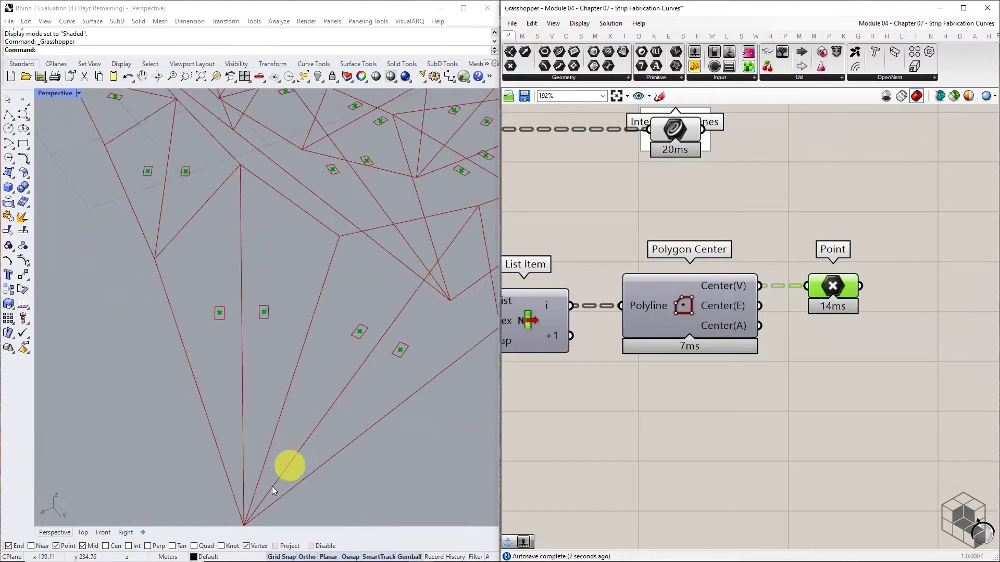
Step: Add a Curve Closest Point component after the Point parameter and connect the points to its Point input
{"action": "right_click_drag", "start_coordinate": [834, 267], "coordinate": [716, 259]}
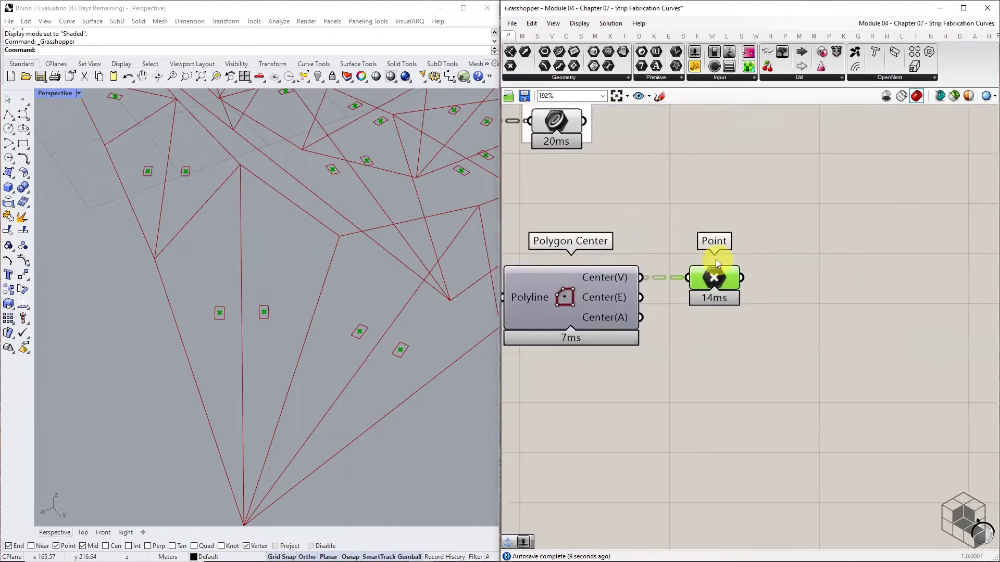
{"action": "left_click", "coordinate": [566, 36]}
{"action": "left_click", "coordinate": [565, 77]}
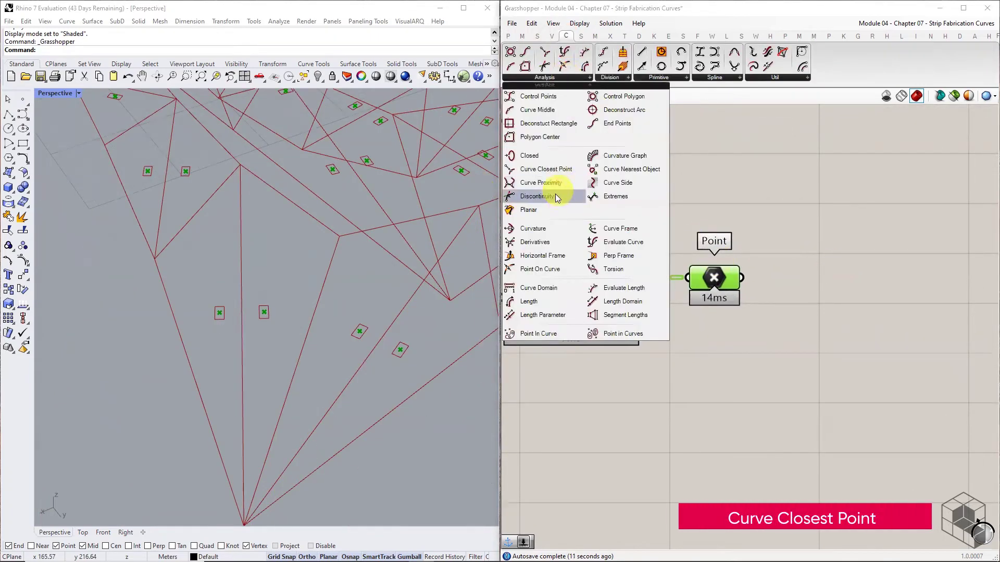
{"action": "left_click", "coordinate": [546, 169]}
{"action": "left_click", "coordinate": [853, 337]}
{"action": "scroll", "coordinate": [852, 336], "scroll_direction": "down", "scroll_amount": 3}
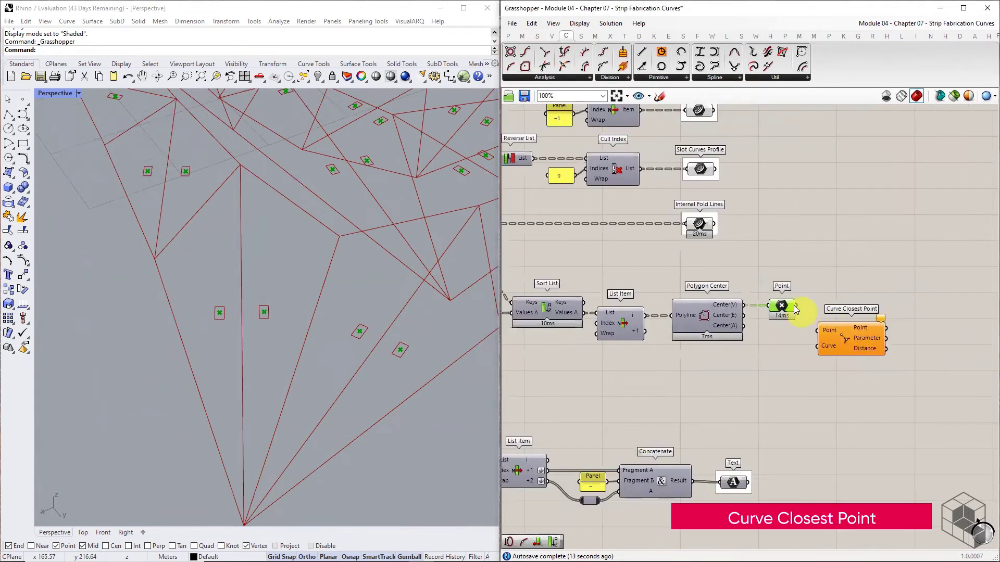
{"action": "left_click_drag", "start_coordinate": [795, 306], "coordinate": [817, 330]}
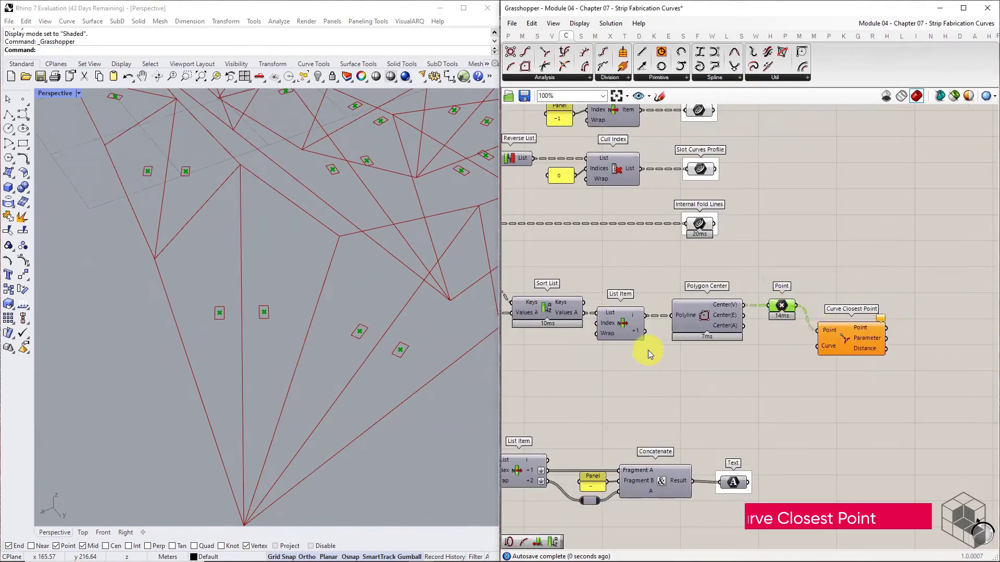
Step: Connect List Item's +1 output to Curve Closest Point's Curve input, routing the wire through a relay below Polygon Center
{"action": "scroll", "coordinate": [650, 346], "scroll_direction": "up", "scroll_amount": 2}
{"action": "left_click_drag", "start_coordinate": [640, 301], "coordinate": [918, 353]}
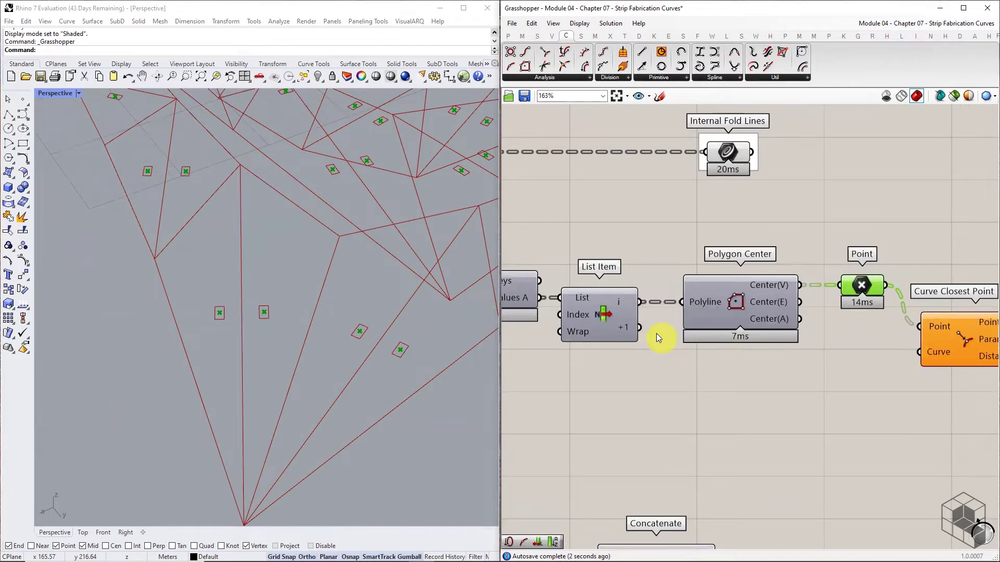
{"action": "left_click_drag", "start_coordinate": [640, 327], "coordinate": [707, 368]}
{"action": "double_click", "coordinate": [879, 352]}
{"action": "scroll", "coordinate": [791, 353], "scroll_direction": "down", "scroll_amount": 3}
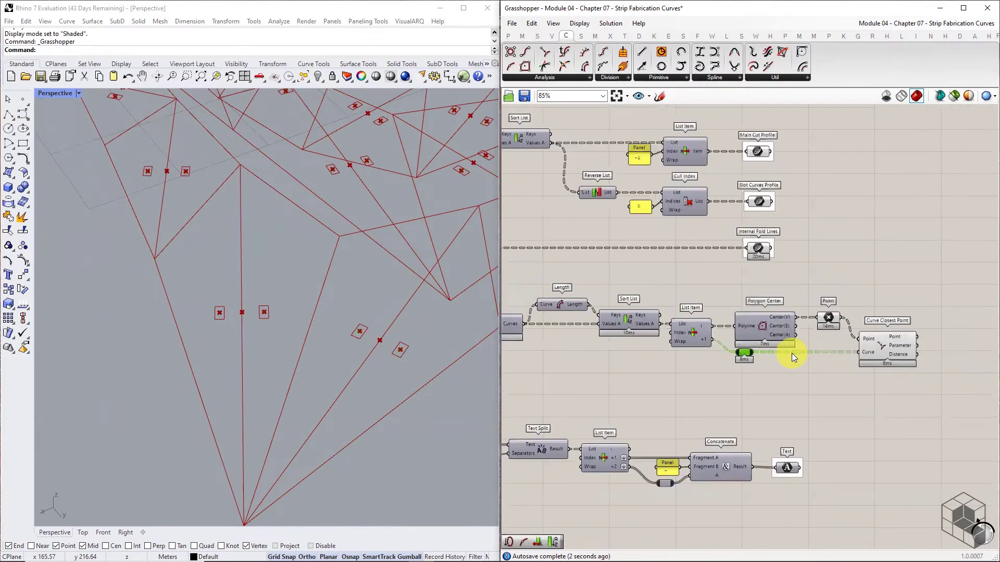
{"action": "scroll", "coordinate": [929, 341], "scroll_direction": "up", "scroll_amount": 3}
Step: Add a Vector 2Pt component, connecting Curve Closest Point's Point output to Point A and the Point parameter to Point B
{"action": "right_click_drag", "start_coordinate": [928, 342], "coordinate": [832, 344]}
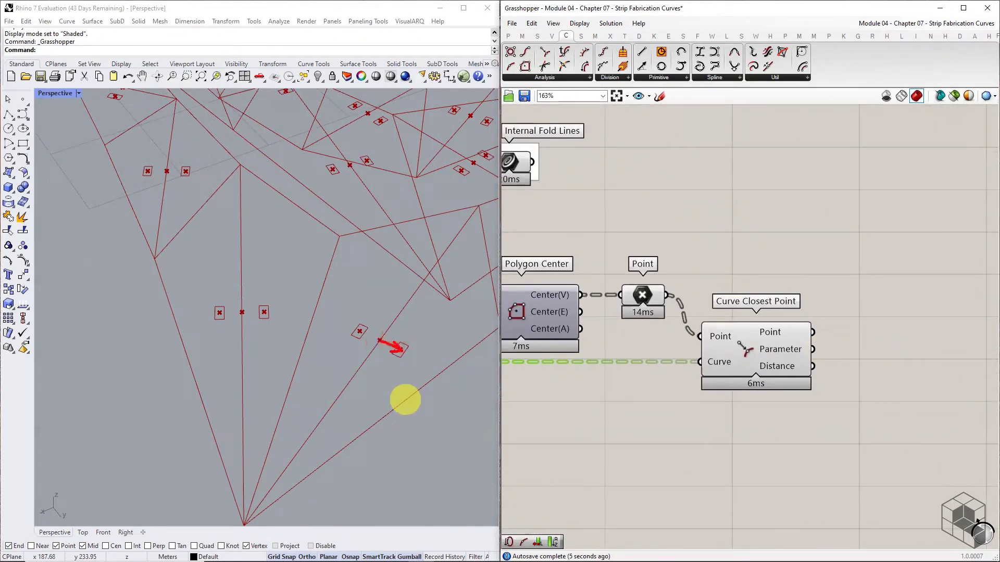
{"action": "left_click", "coordinate": [551, 36]}
{"action": "left_click", "coordinate": [711, 77]}
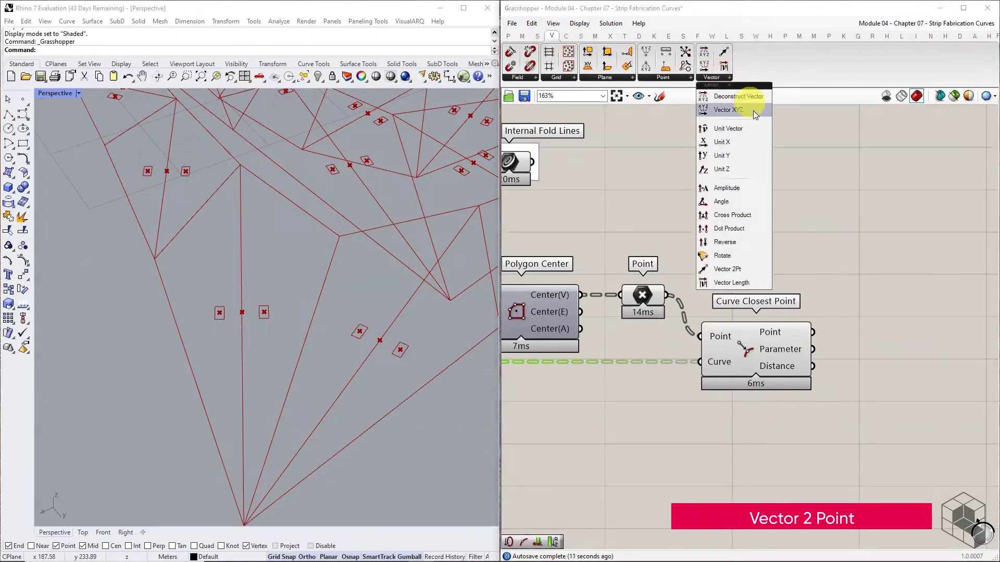
{"action": "left_click", "coordinate": [726, 269]}
{"action": "left_click", "coordinate": [899, 311]}
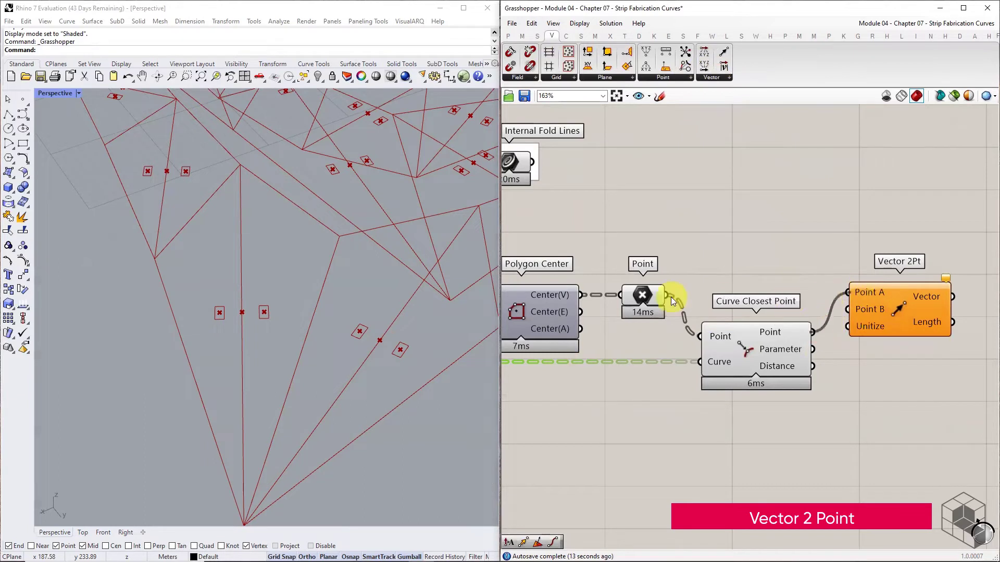
{"action": "left_click_drag", "start_coordinate": [667, 296], "coordinate": [931, 296]}
{"action": "right_click_drag", "start_coordinate": [932, 296], "coordinate": [763, 275]}
Step: Group the Vector 2Pt component and name the group Vector Y
{"action": "middle_click", "coordinate": [763, 275]}
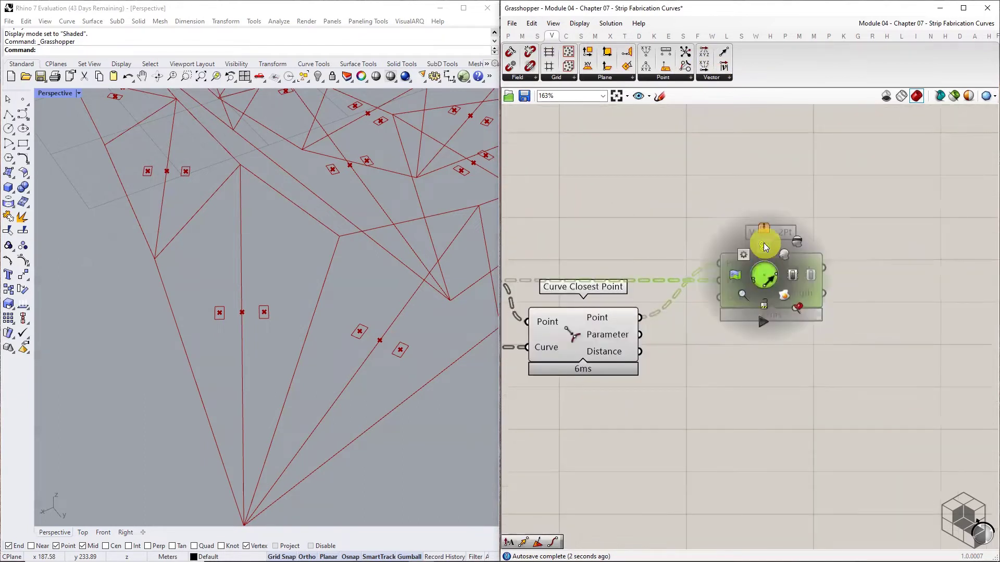
{"action": "left_click", "coordinate": [764, 242]}
{"action": "right_click", "coordinate": [780, 247]}
{"action": "left_click", "coordinate": [816, 254]}
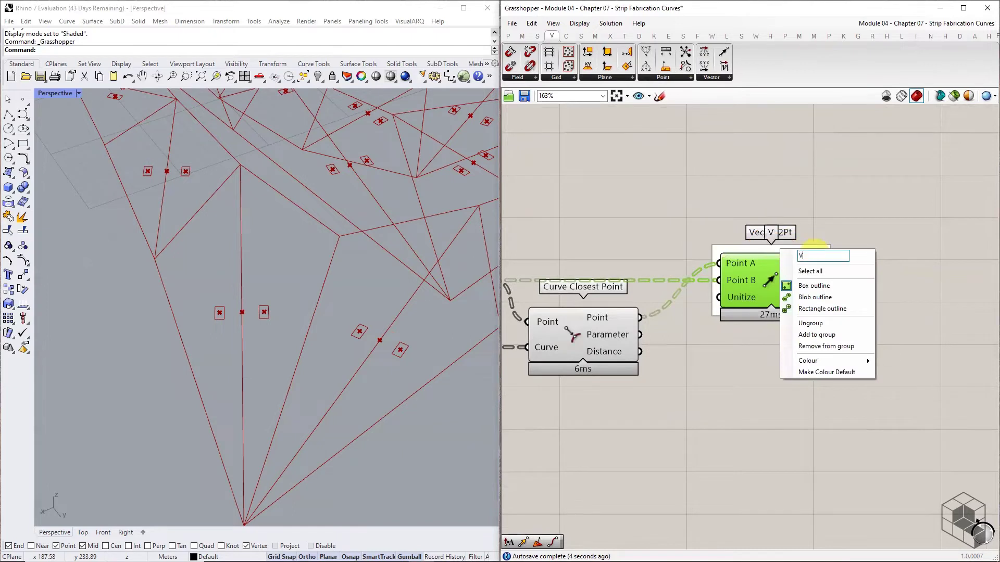
{"action": "left_click", "coordinate": [826, 202]}
Step: Turn off the preview of the Point parameter and the Curve Closest Point component
{"action": "scroll", "coordinate": [829, 201], "scroll_direction": "down", "scroll_amount": 3}
{"action": "right_click_drag", "start_coordinate": [733, 271], "coordinate": [775, 274]}
{"action": "left_click_drag", "start_coordinate": [745, 221], "coordinate": [651, 302]}
{"action": "middle_click", "coordinate": [718, 286]}
{"action": "left_click", "coordinate": [749, 254]}
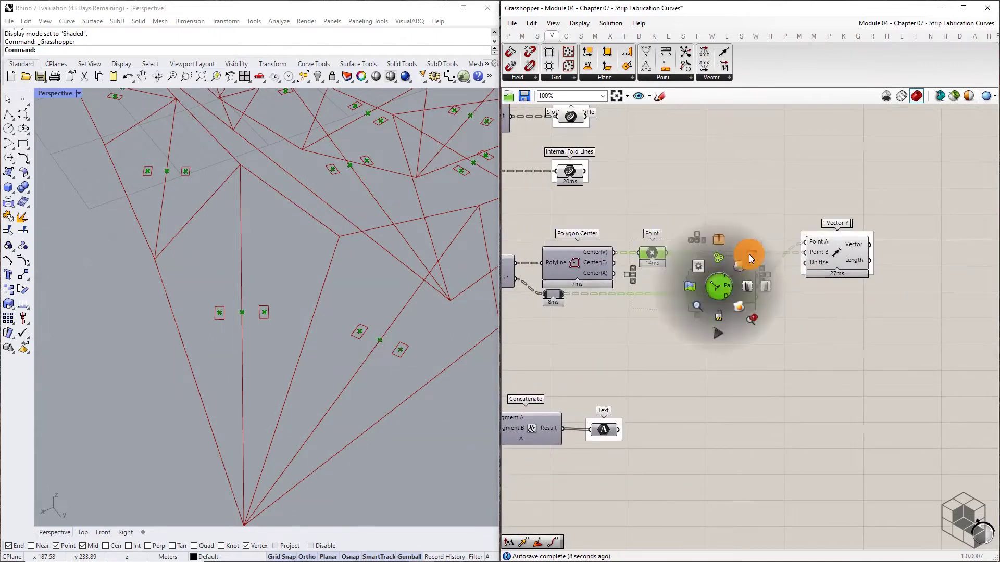
{"action": "left_click", "coordinate": [748, 254]}
{"action": "left_click", "coordinate": [683, 352]}
Step: Add a vector Rotate component after the Vector Y group and connect the Vector output to its Vector input
{"action": "left_click", "coordinate": [854, 249]}
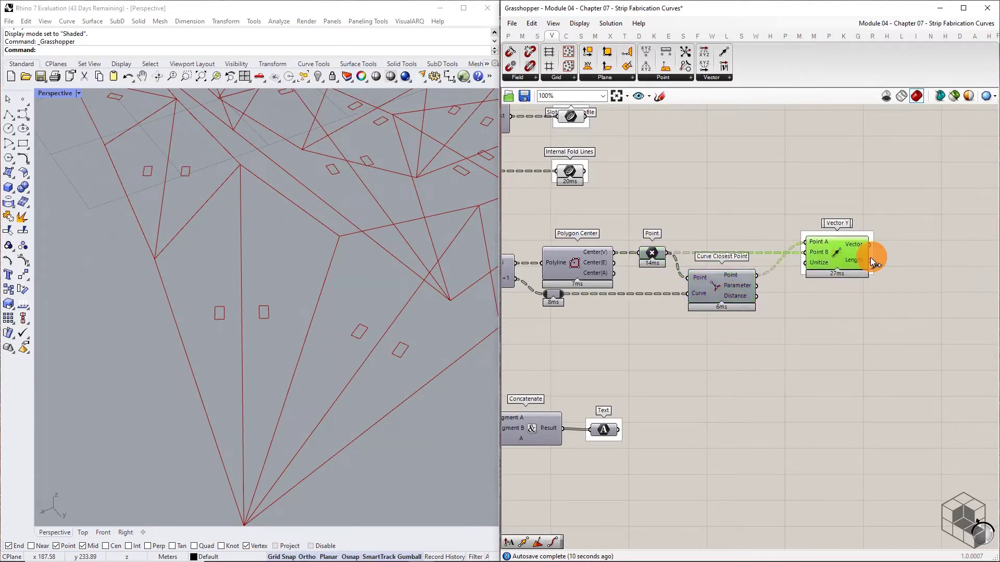
{"action": "scroll", "coordinate": [859, 255], "scroll_direction": "up", "scroll_amount": 3}
{"action": "right_click_drag", "start_coordinate": [838, 311], "coordinate": [781, 321]}
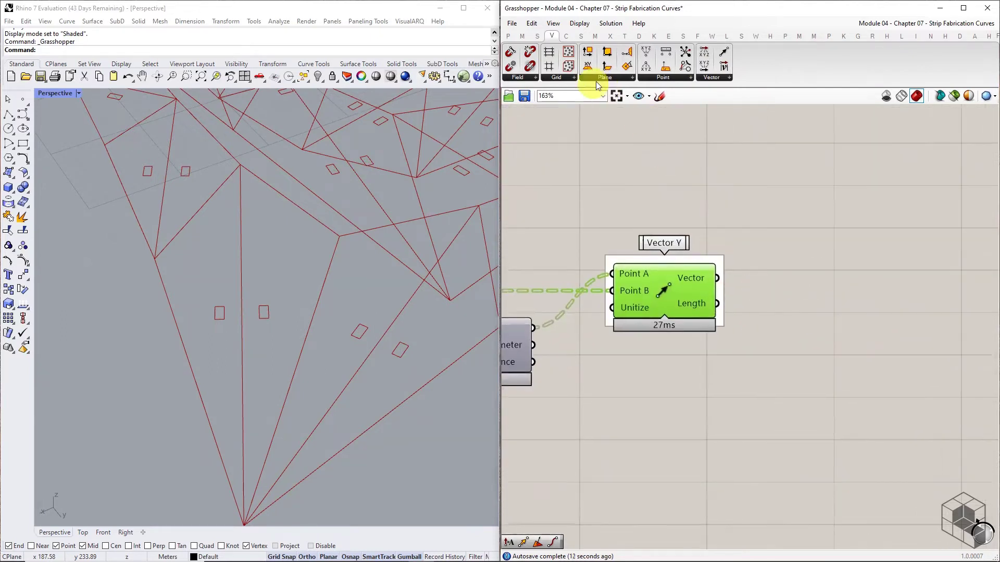
{"action": "left_click", "coordinate": [711, 77]}
{"action": "left_click", "coordinate": [735, 255]}
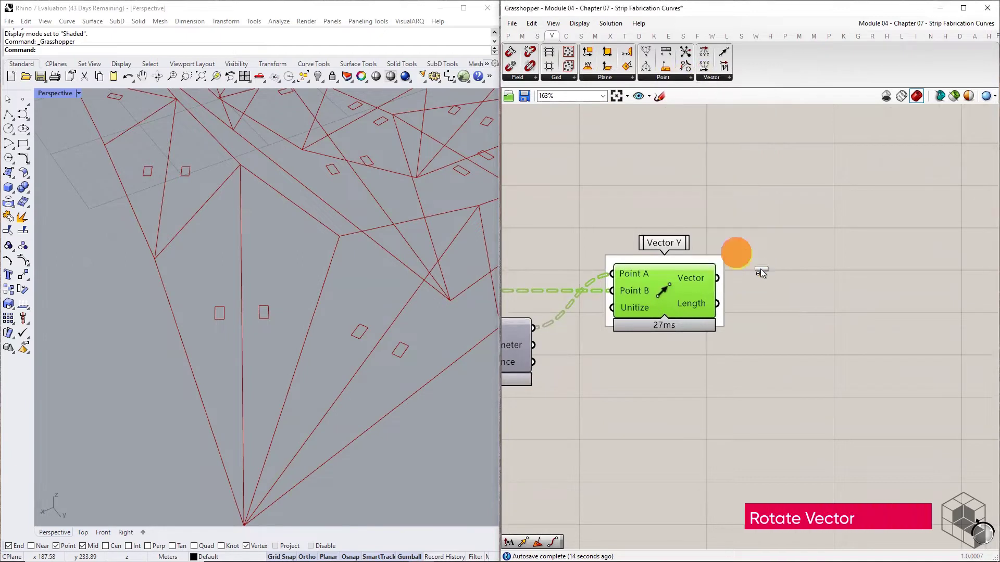
{"action": "left_click", "coordinate": [842, 318]}
{"action": "left_click_drag", "start_coordinate": [717, 278], "coordinate": [907, 284]}
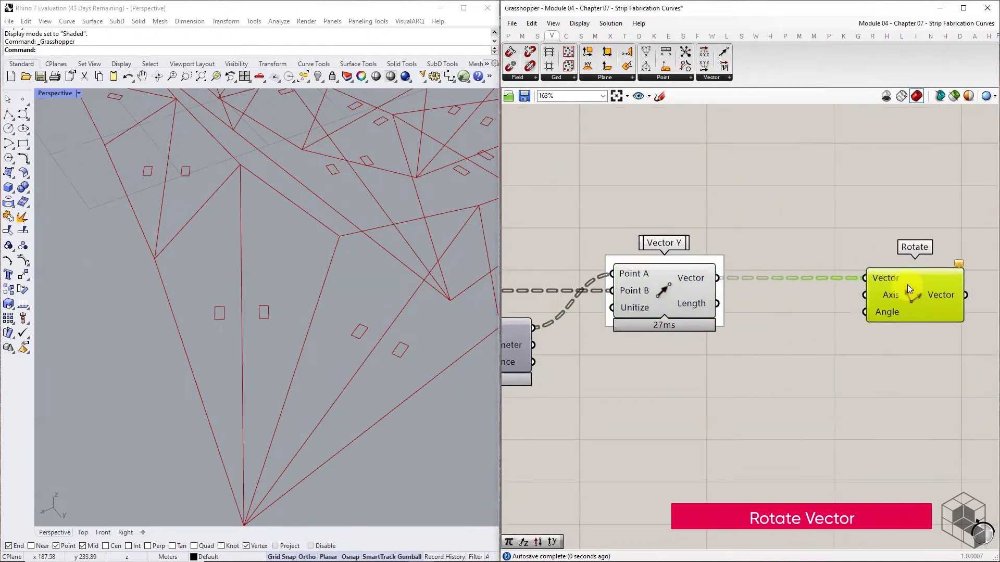
Step: Add a Pi component below the wire between Vector Y and Rotate
{"action": "left_click", "coordinate": [510, 36]}
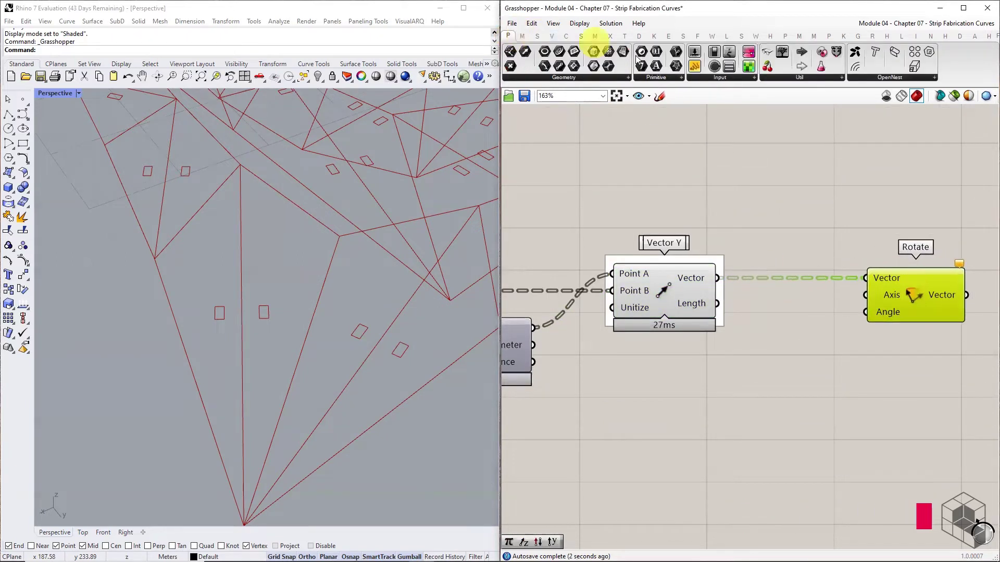
{"action": "left_click", "coordinate": [673, 77]}
{"action": "left_click", "coordinate": [594, 36]}
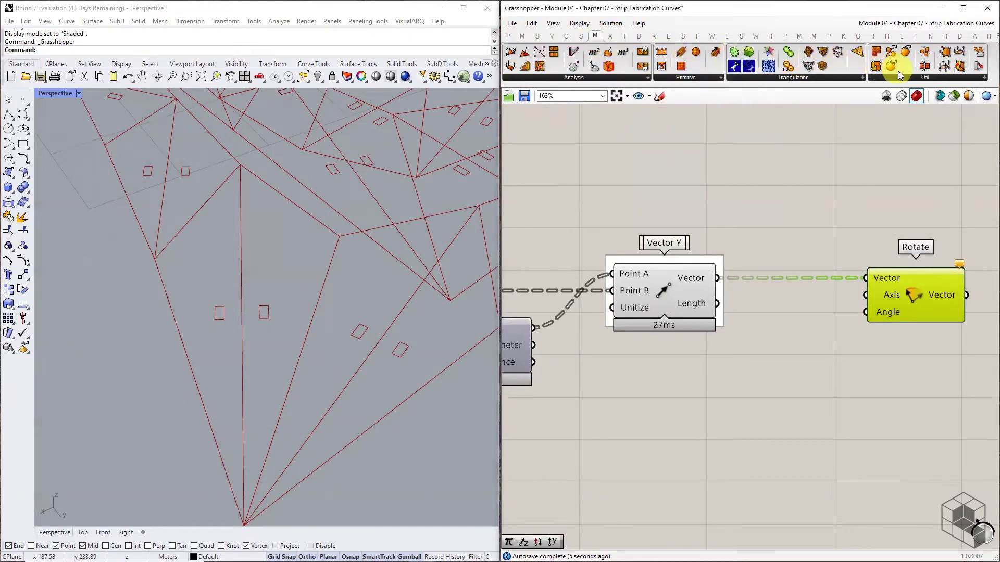
{"action": "left_click", "coordinate": [523, 36]}
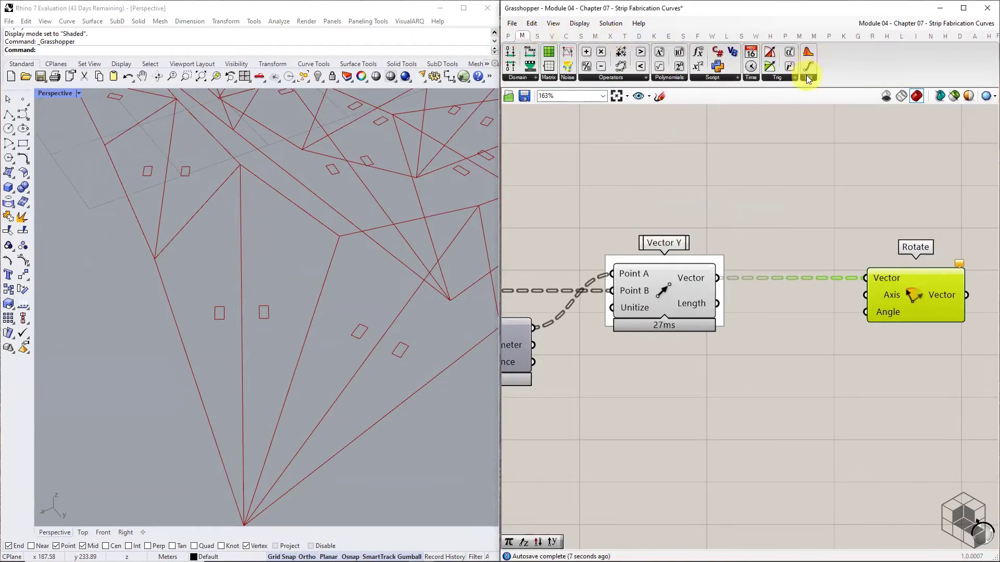
{"action": "left_click", "coordinate": [807, 77]}
{"action": "left_click_drag", "start_coordinate": [913, 125], "coordinate": [772, 379]}
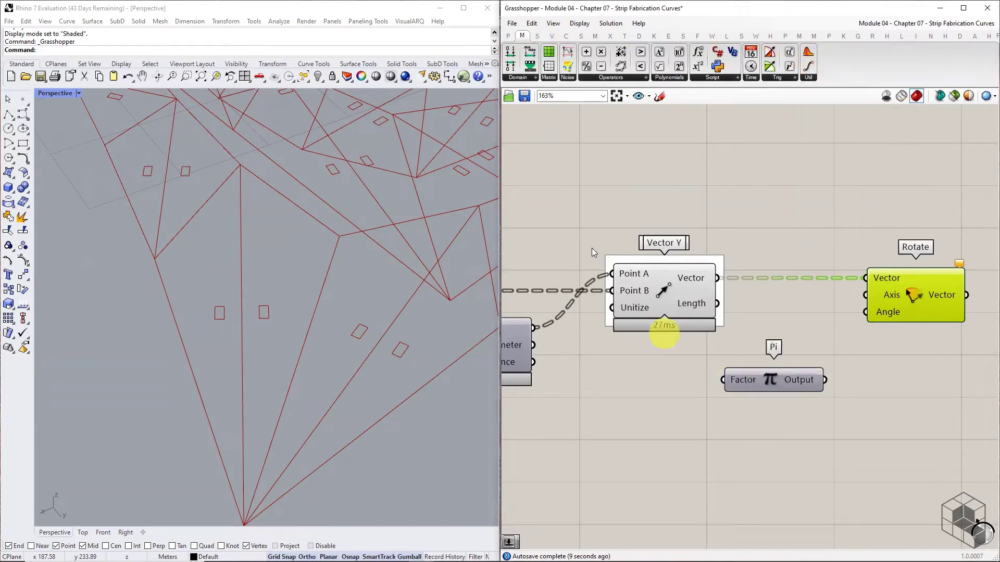
Step: Add a number slider beside the Pi component and set its minimum to -1 and its value to -0.5
{"action": "left_click", "coordinate": [508, 36]}
{"action": "left_click_drag", "start_coordinate": [694, 52], "coordinate": [651, 400]}
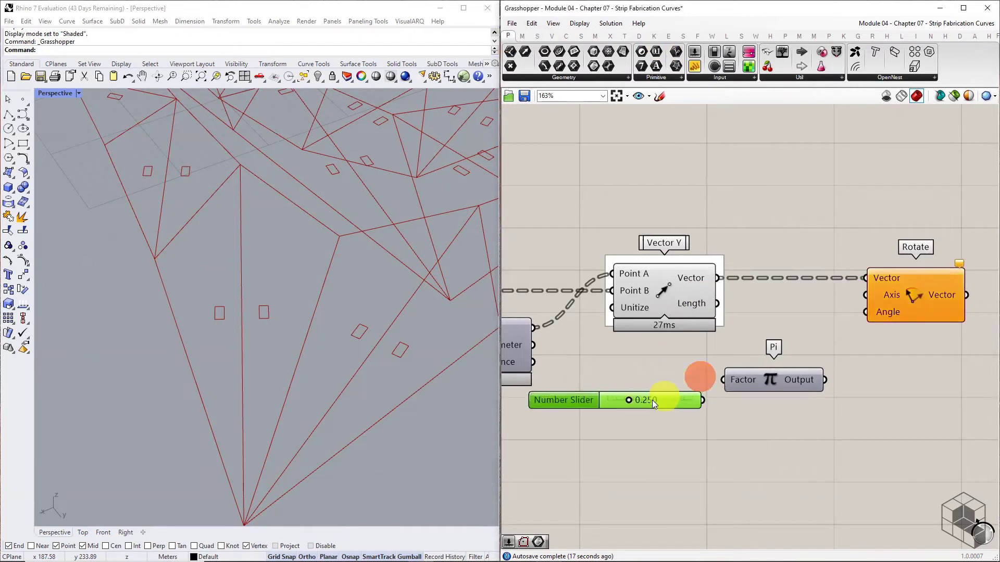
{"action": "right_click", "coordinate": [652, 400]}
{"action": "left_click", "coordinate": [693, 446]}
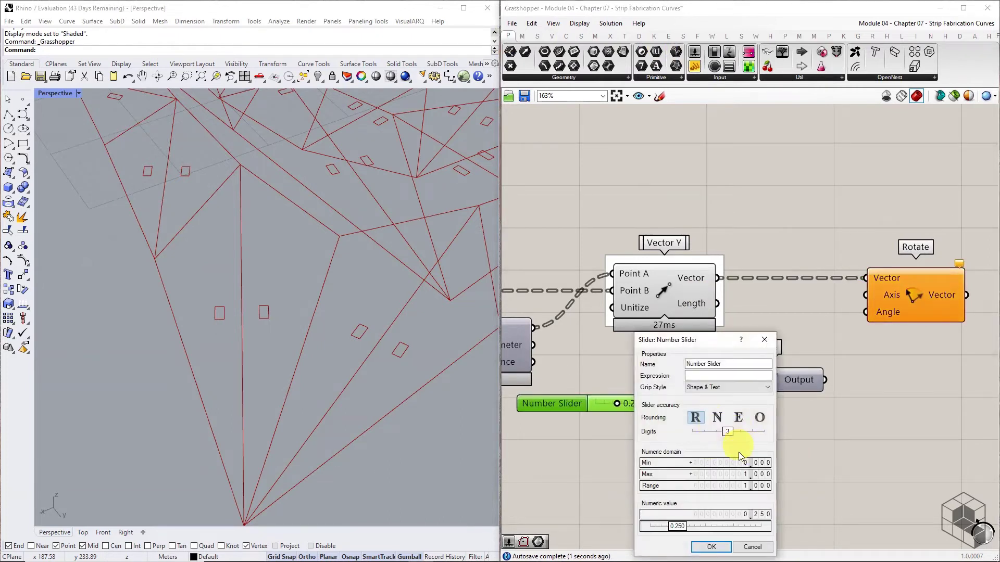
{"action": "double_click", "coordinate": [742, 463]}
{"action": "type", "text": "-1"}
{"action": "key", "text": "Return"}
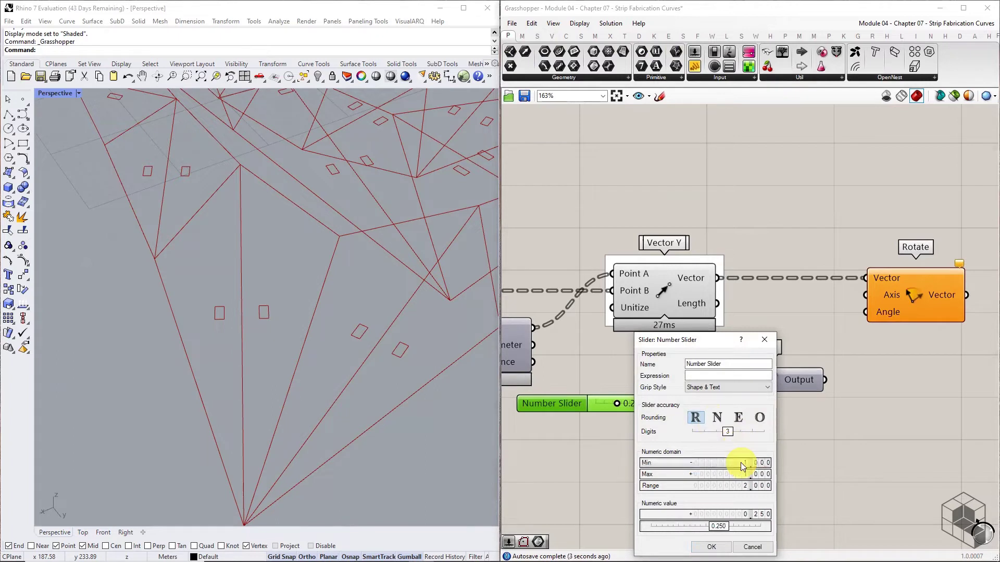
{"action": "double_click", "coordinate": [735, 525]}
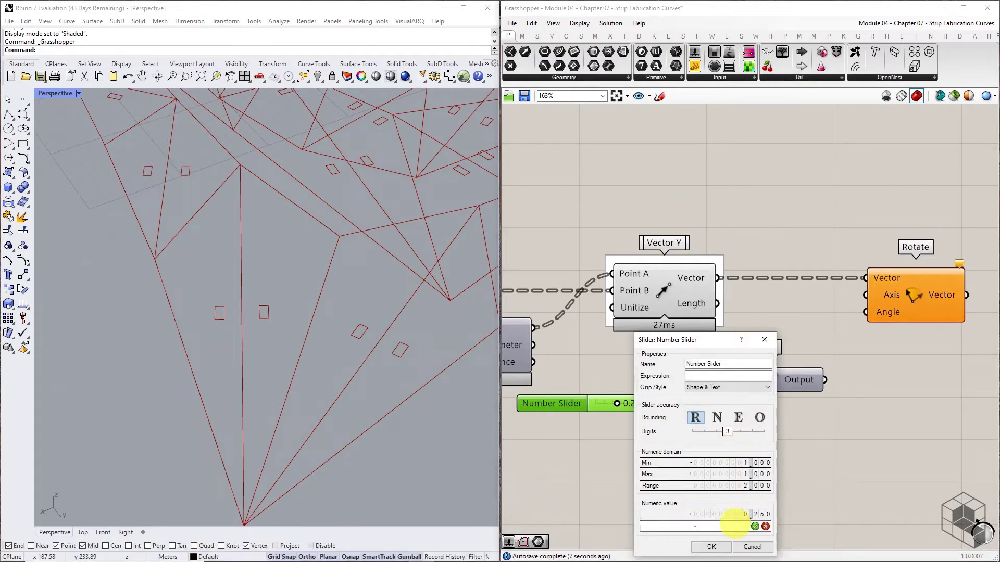
{"action": "type", "text": "-0.5"}
{"action": "key", "text": "Return"}
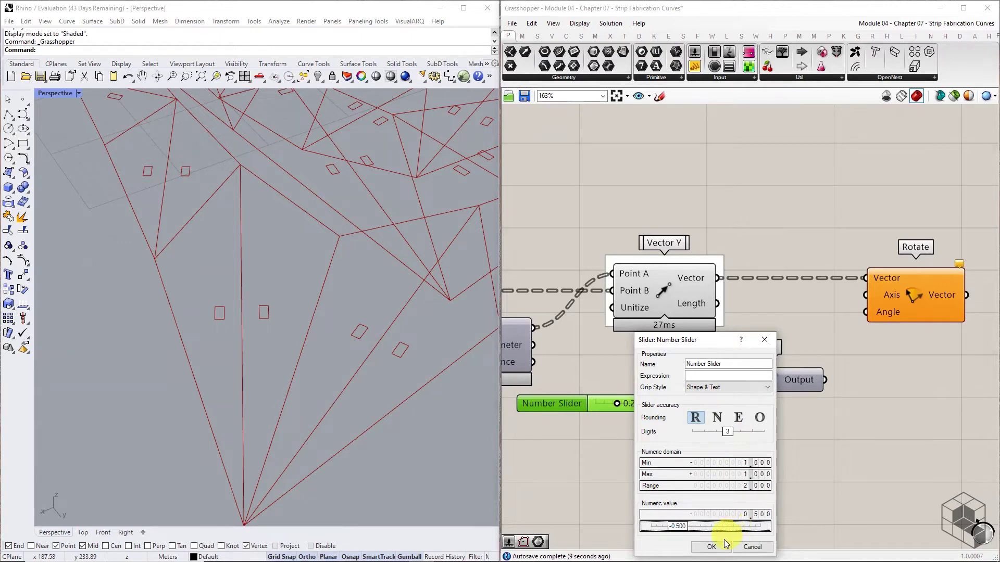
{"action": "left_click", "coordinate": [725, 544]}
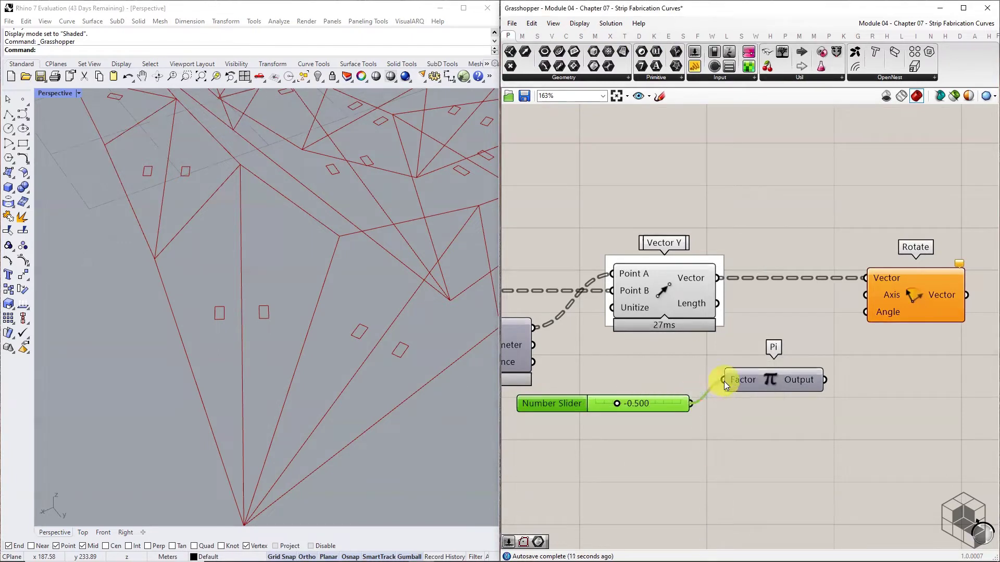
Step: Wire the slider through Pi into Rotate's Angle input and connect a new Unit Z vector to its Axis input
{"action": "left_click_drag", "start_coordinate": [786, 381], "coordinate": [776, 403]}
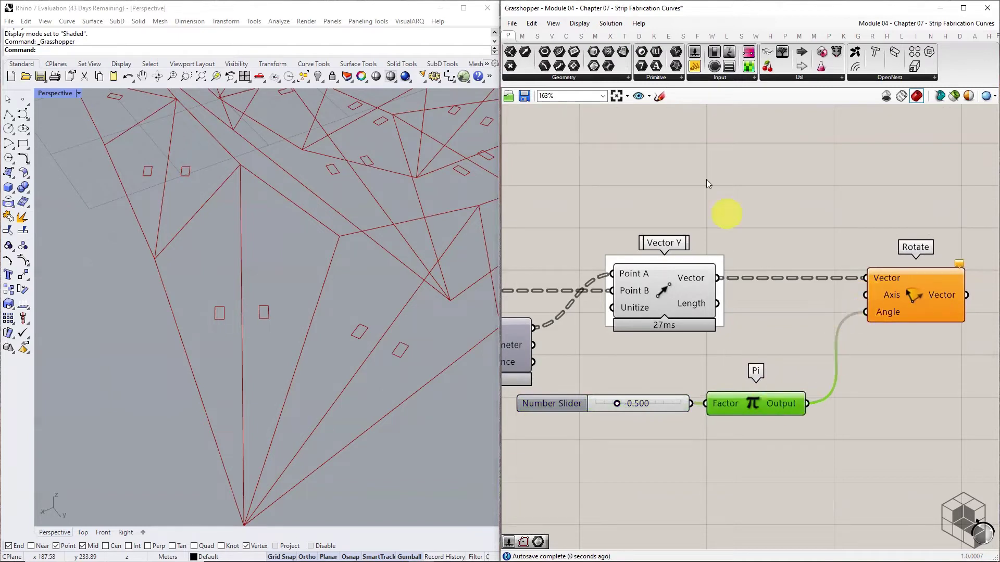
{"action": "left_click", "coordinate": [551, 36]}
{"action": "left_click", "coordinate": [713, 78]}
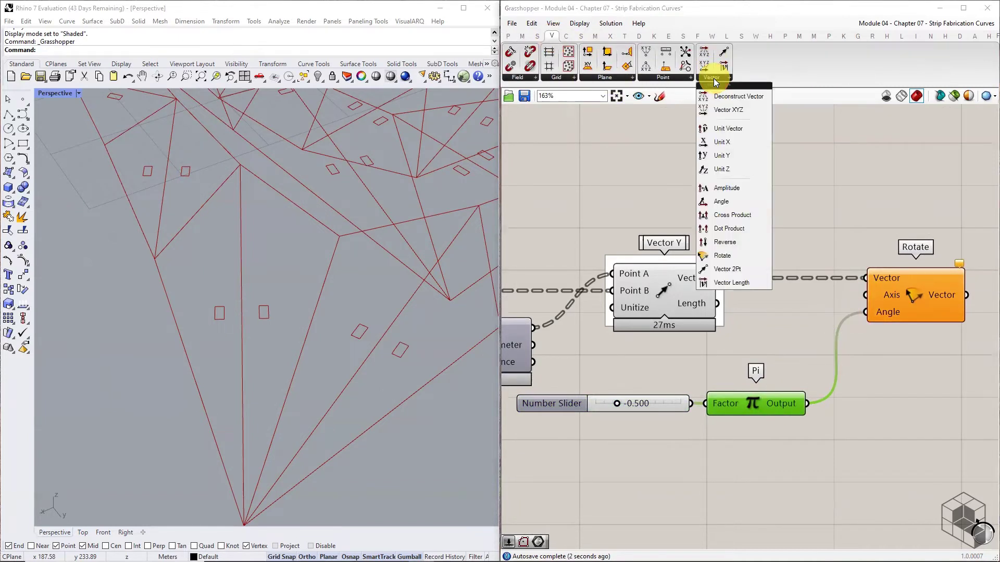
{"action": "left_click", "coordinate": [722, 168]}
{"action": "left_click", "coordinate": [792, 298]}
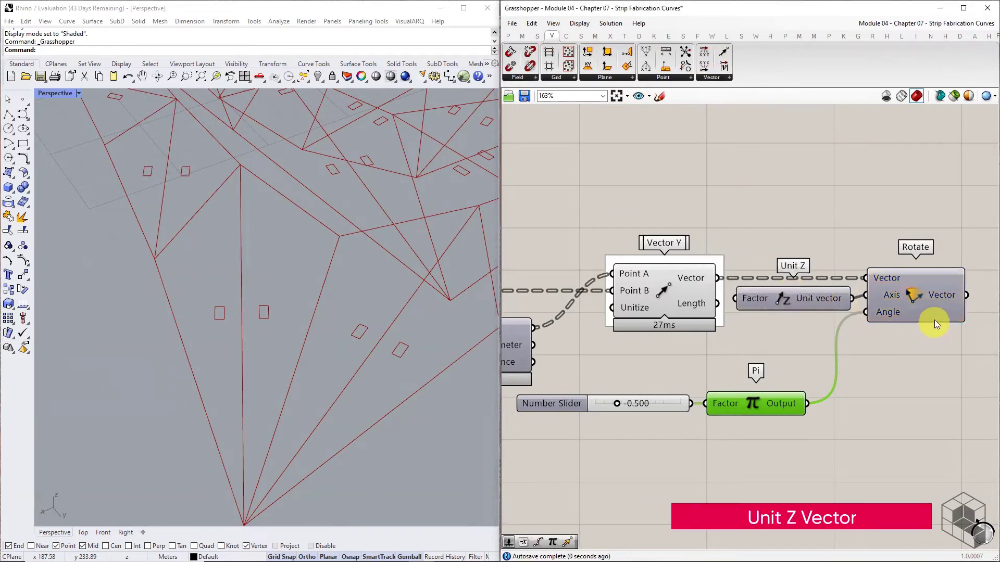
{"action": "left_click", "coordinate": [937, 301]}
{"action": "right_click_drag", "start_coordinate": [937, 300], "coordinate": [802, 286]}
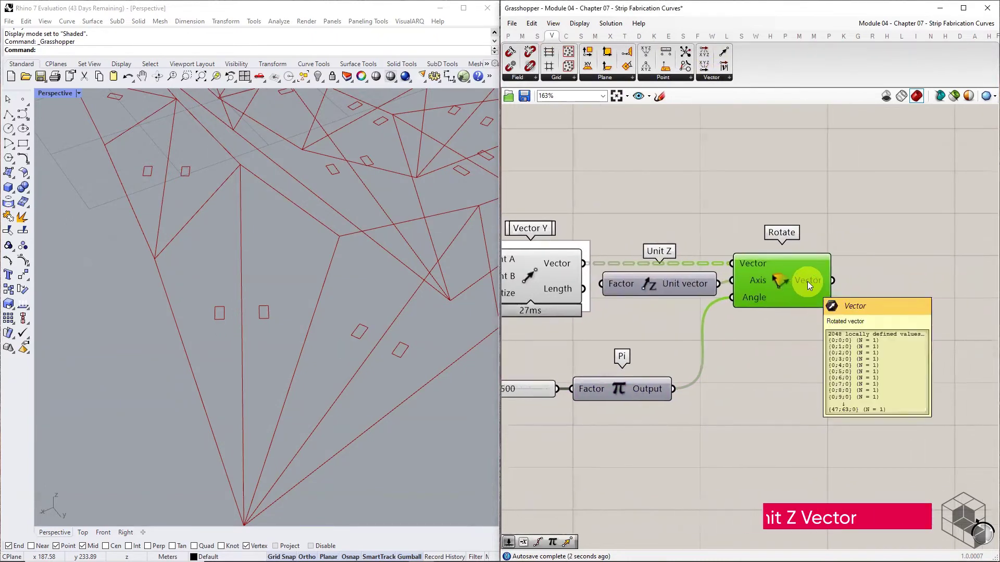
Step: Add a Vector Display component, using Curve Closest Point's Point output as Anchor and Rotate's output as Vector
{"action": "left_click", "coordinate": [580, 24]}
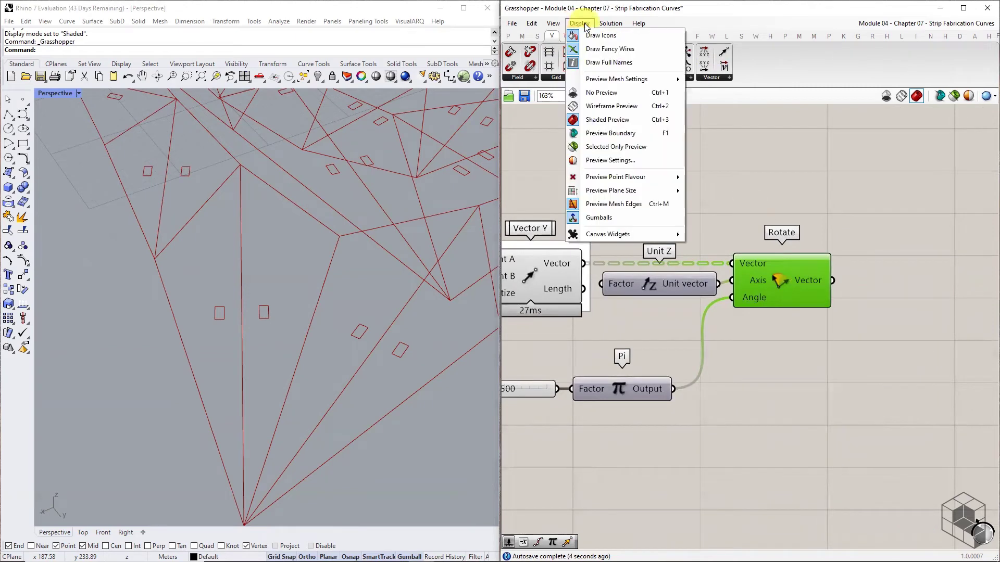
{"action": "left_click", "coordinate": [749, 159]}
{"action": "left_click", "coordinate": [638, 36]}
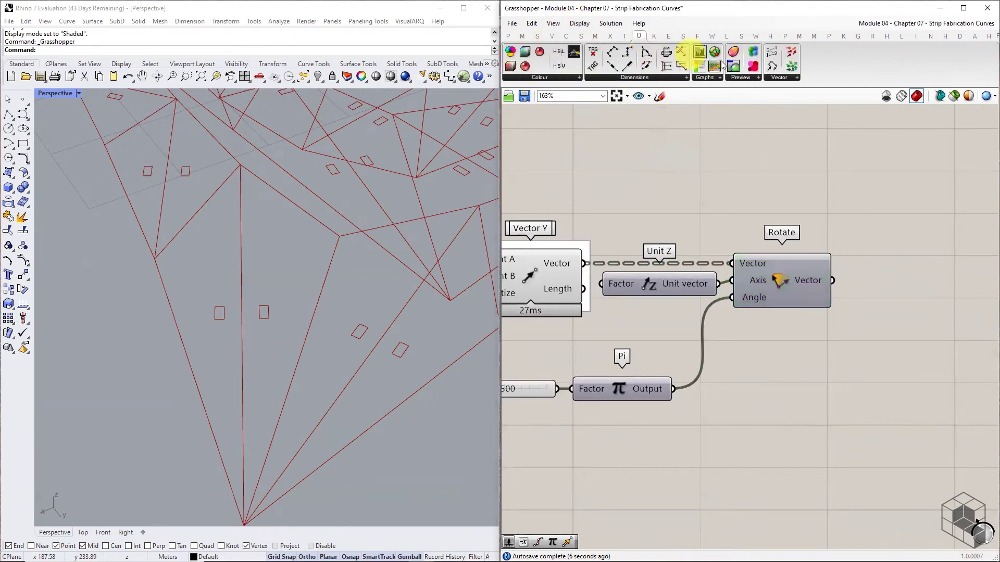
{"action": "left_click_drag", "start_coordinate": [911, 289], "coordinate": [912, 302]}
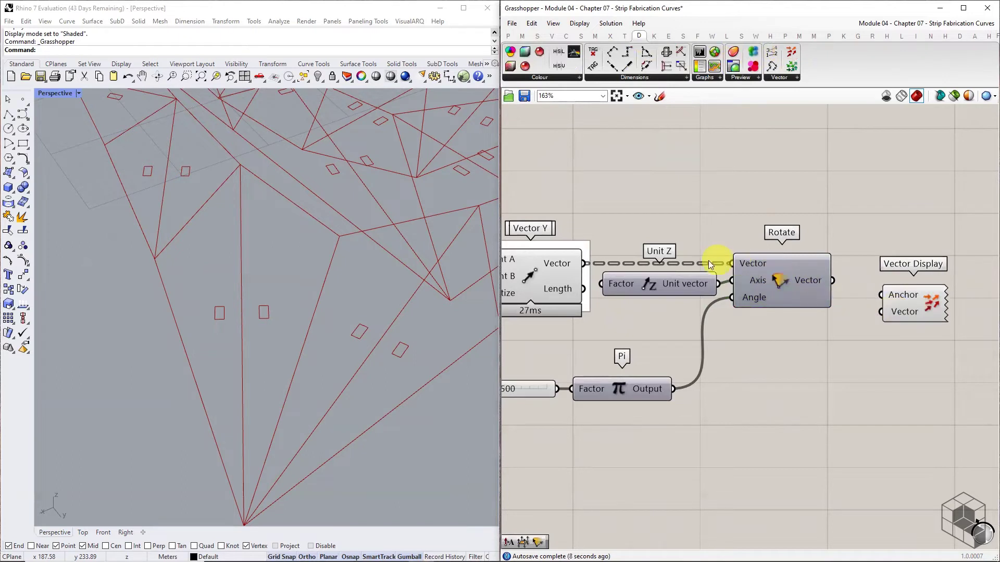
{"action": "scroll", "coordinate": [714, 239], "scroll_direction": "down", "scroll_amount": 2}
{"action": "right_click_drag", "start_coordinate": [678, 210], "coordinate": [760, 188]}
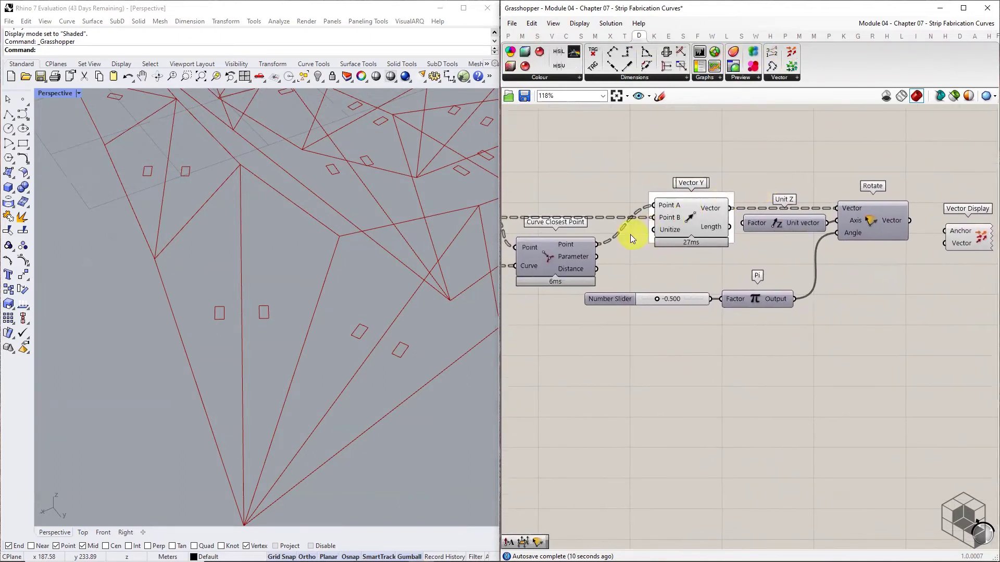
{"action": "left_click_drag", "start_coordinate": [599, 244], "coordinate": [961, 252]}
{"action": "left_click_drag", "start_coordinate": [909, 220], "coordinate": [935, 266]}
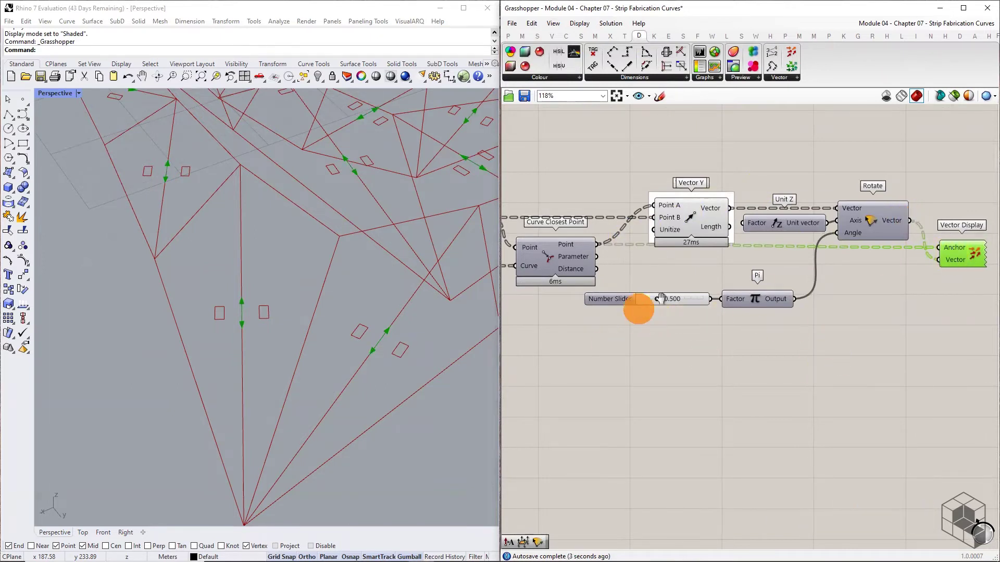
Step: Re-anchor the Vector Display to the Point parameter to check the rotated vectors, and delete the display component
{"action": "right_click_drag", "start_coordinate": [640, 308], "coordinate": [686, 293]}
{"action": "left_click_drag", "start_coordinate": [541, 208], "coordinate": [981, 233]}
{"action": "right_click_drag", "start_coordinate": [945, 273], "coordinate": [770, 302]}
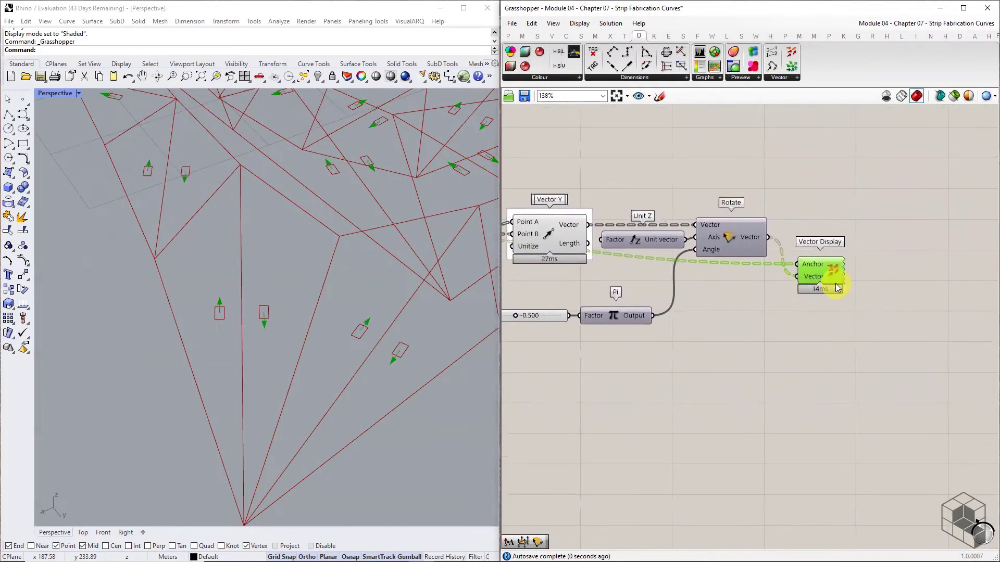
{"action": "scroll", "coordinate": [835, 283], "scroll_direction": "up", "scroll_amount": 2}
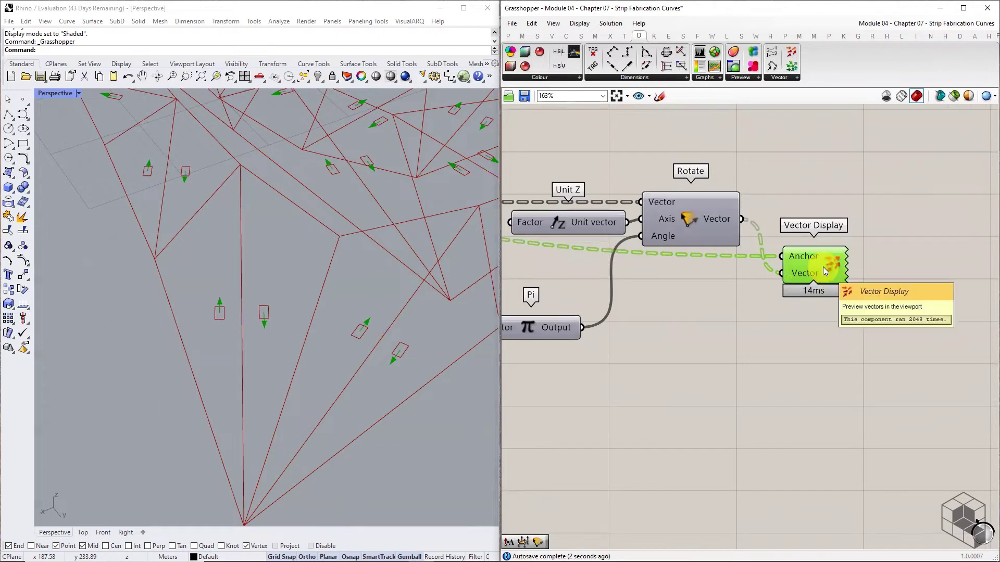
{"action": "key", "text": "Delete"}
Step: Move the Rotate and Unit Z components down beside Pi, below the Vector Y group
{"action": "right_click_drag", "start_coordinate": [744, 265], "coordinate": [819, 275]}
{"action": "right_click_drag", "start_coordinate": [771, 237], "coordinate": [866, 262]}
{"action": "mouse_move", "coordinate": [866, 262]}
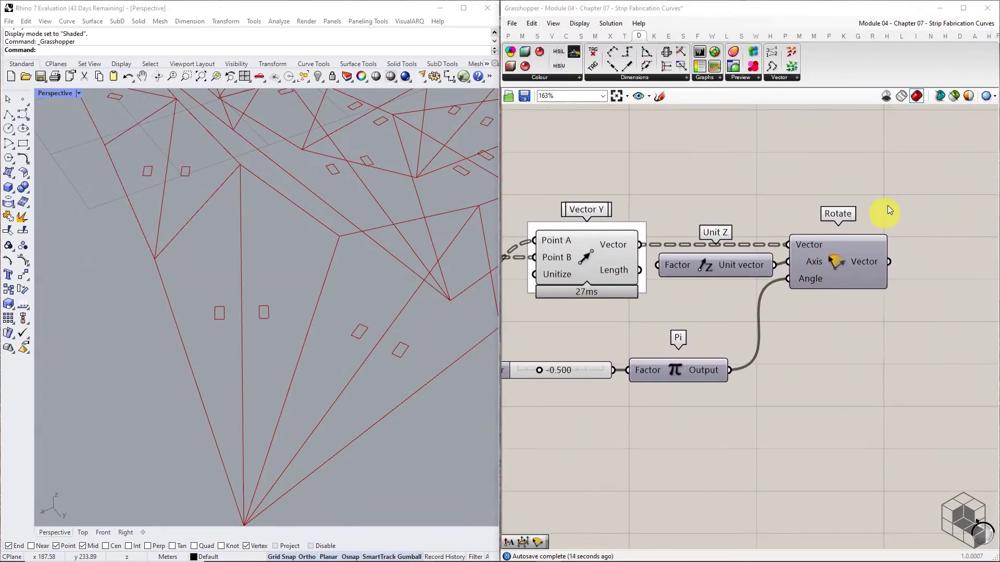
{"action": "left_click_drag", "start_coordinate": [887, 205], "coordinate": [738, 304]}
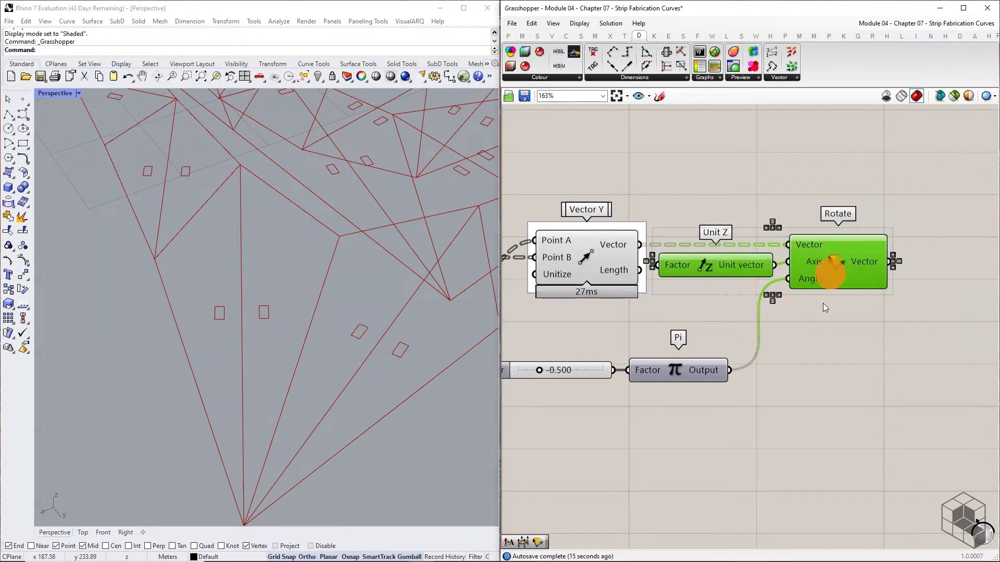
{"action": "left_click_drag", "start_coordinate": [830, 274], "coordinate": [799, 366]}
{"action": "left_click", "coordinate": [763, 423]}
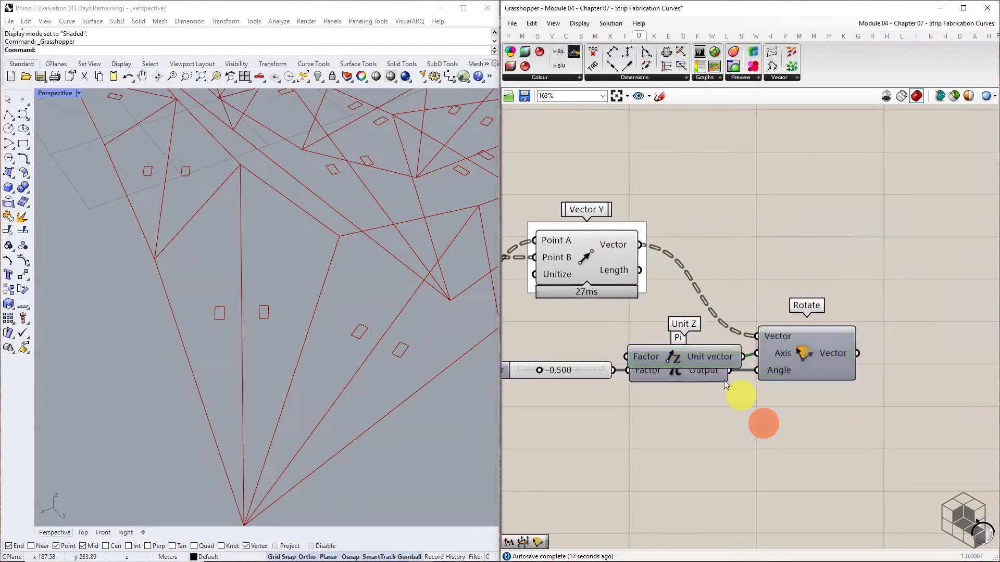
{"action": "left_click_drag", "start_coordinate": [709, 356], "coordinate": [696, 353]}
Step: Group the Rotate component and name the group Vector X
{"action": "middle_click", "coordinate": [821, 359]}
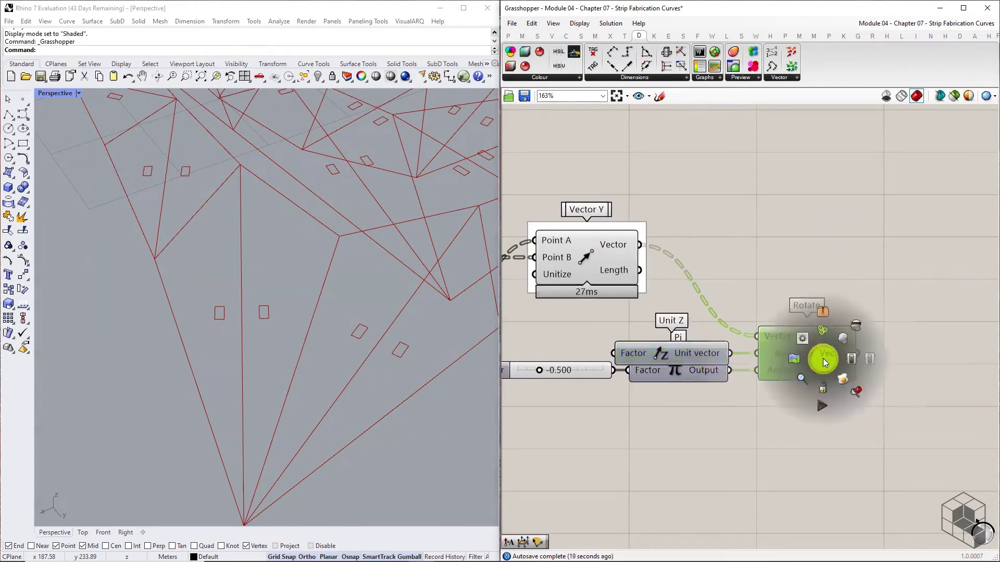
{"action": "left_click", "coordinate": [822, 331]}
{"action": "right_click", "coordinate": [824, 320]}
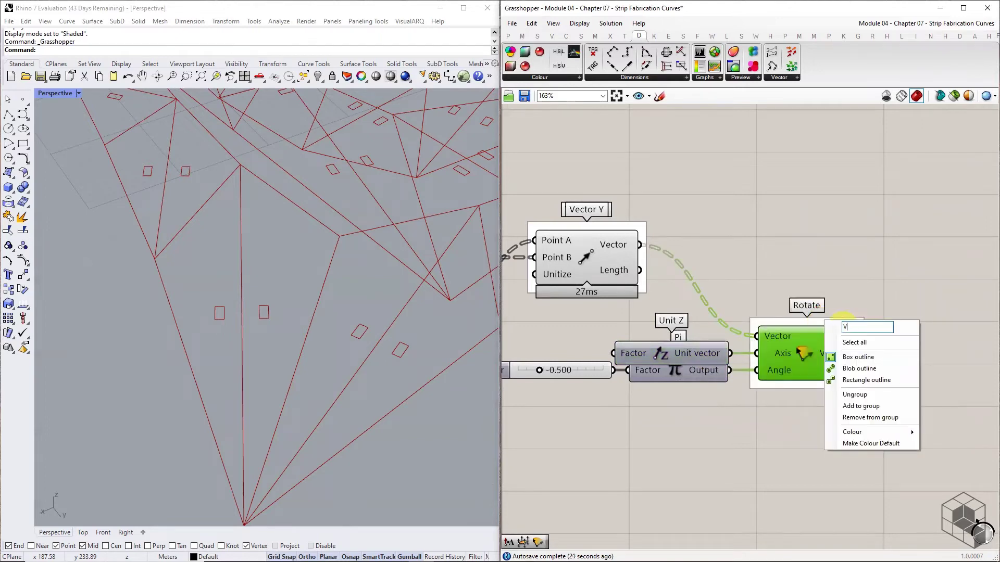
{"action": "left_click", "coordinate": [851, 284]}
{"action": "scroll", "coordinate": [826, 284], "scroll_direction": "down", "scroll_amount": 2}
{"action": "scroll", "coordinate": [433, 383], "scroll_direction": "up", "scroll_amount": 3}
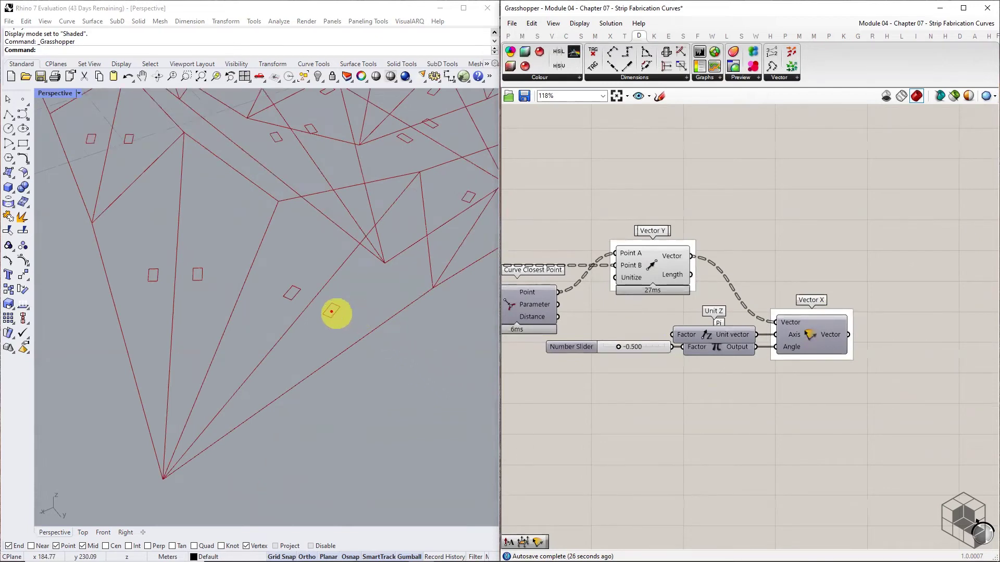
{"action": "left_click", "coordinate": [336, 315]}
{"action": "left_click_drag", "start_coordinate": [352, 299], "coordinate": [363, 311]}
{"action": "left_click", "coordinate": [357, 306]}
{"action": "left_click_drag", "start_coordinate": [361, 301], "coordinate": [368, 300]}
{"action": "key", "text": "Escape"}
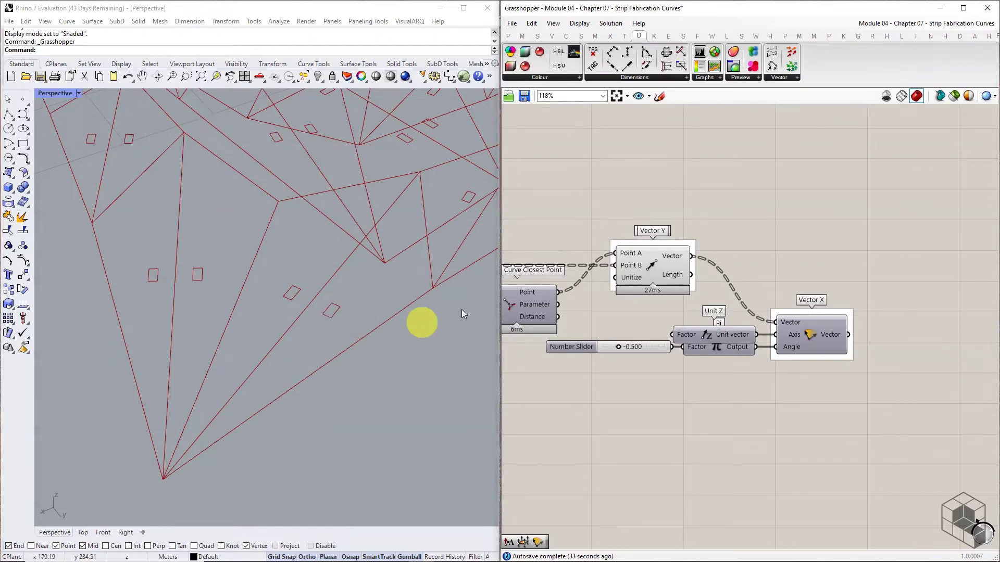
Step: Add a Move component after the vector groups and connect the Point parameter to its Geometry input
{"action": "right_click_drag", "start_coordinate": [719, 271], "coordinate": [775, 256]}
{"action": "scroll", "coordinate": [759, 260], "scroll_direction": "down", "scroll_amount": 1}
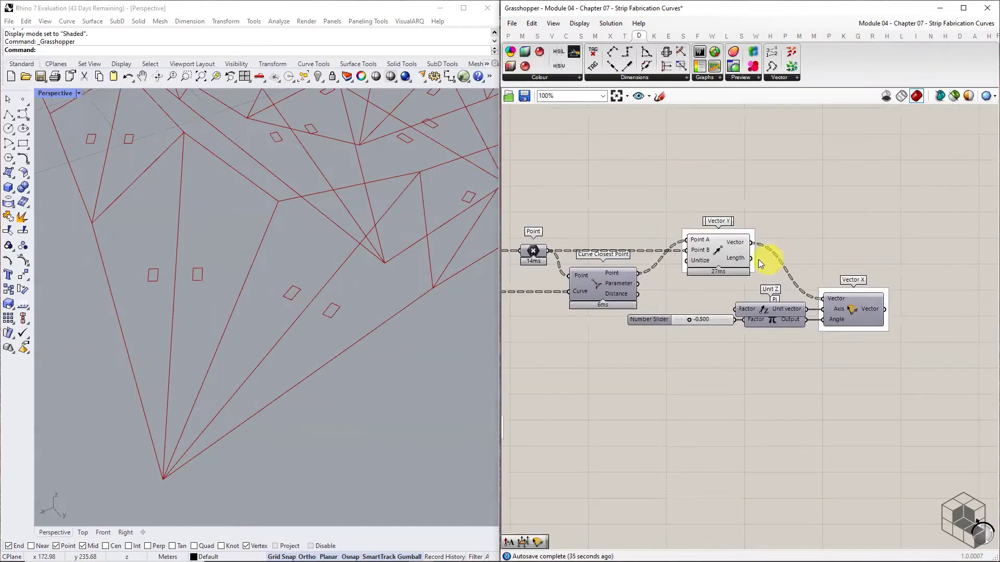
{"action": "left_click", "coordinate": [624, 35]}
{"action": "left_click", "coordinate": [610, 77]}
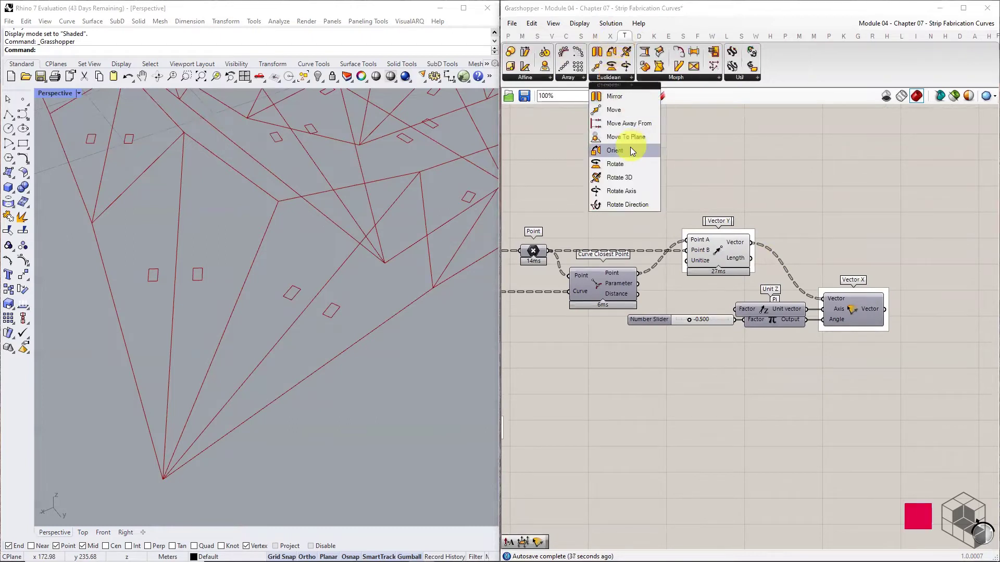
{"action": "left_click_drag", "start_coordinate": [615, 110], "coordinate": [833, 246]}
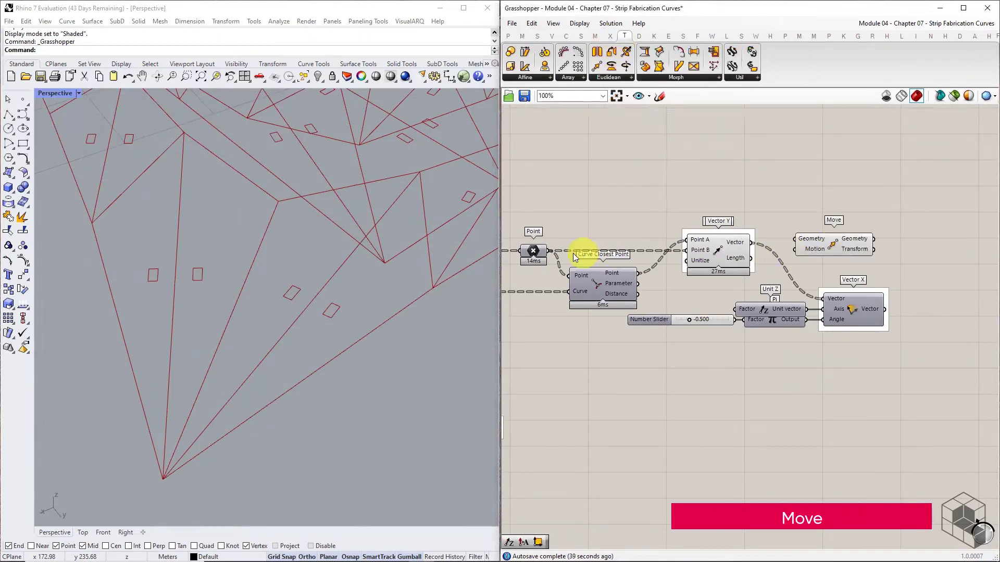
{"action": "left_click", "coordinate": [532, 251]}
{"action": "left_click_drag", "start_coordinate": [546, 250], "coordinate": [910, 253]}
{"action": "right_click_drag", "start_coordinate": [907, 253], "coordinate": [791, 255]}
{"action": "left_click_drag", "start_coordinate": [791, 255], "coordinate": [836, 252]}
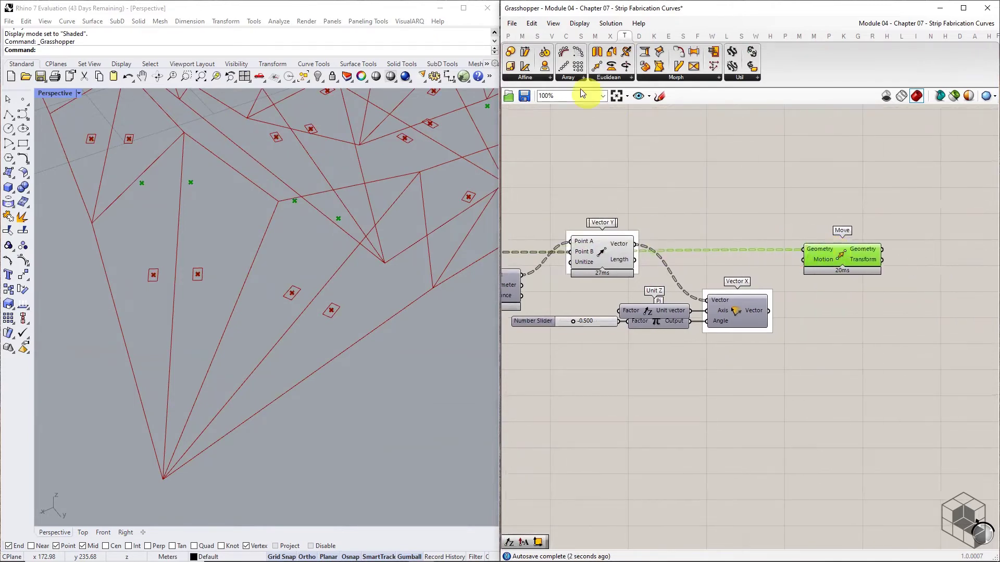
Step: Add an Amplitude component above the Vector Y group and connect the Vector Y output to its Vector input
{"action": "left_click", "coordinate": [508, 36]}
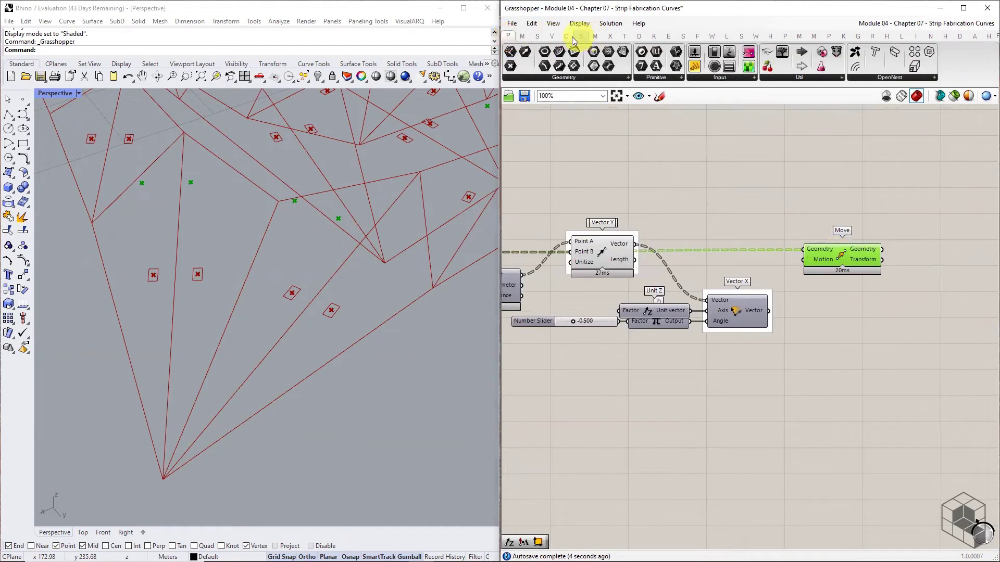
{"action": "left_click", "coordinate": [553, 35]}
{"action": "left_click", "coordinate": [720, 83]}
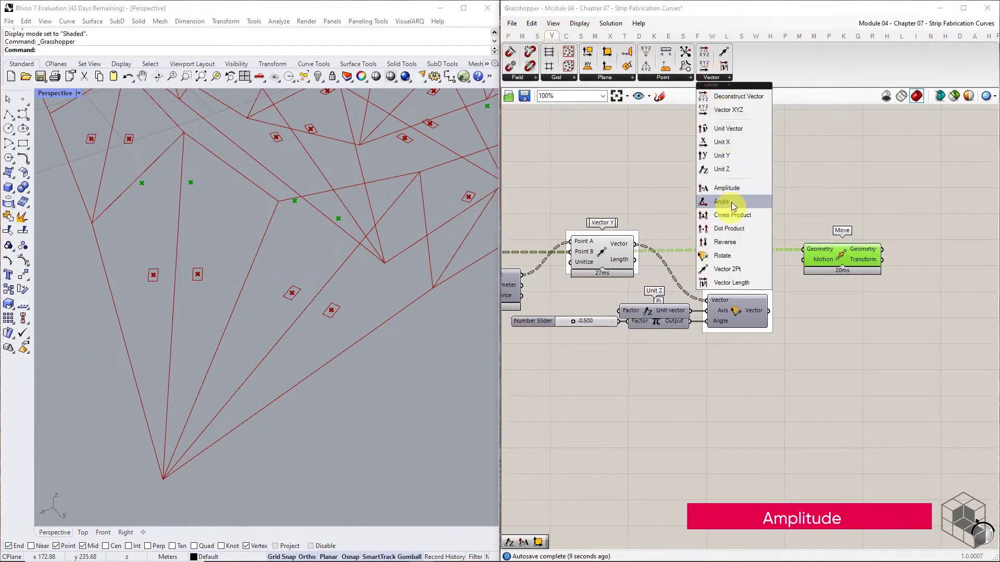
{"action": "mouse_move", "coordinate": [731, 202]}
{"action": "left_mouse_down"}
{"action": "mouse_move", "coordinate": [735, 193]}
{"action": "mouse_move", "coordinate": [736, 265]}
{"action": "mouse_move", "coordinate": [737, 205]}
{"action": "left_mouse_up"}
Step: Add a compact panel containing 1.5 and connect it to the Amplitude component's Amplitude input
{"action": "left_click", "coordinate": [508, 35]}
{"action": "left_click_drag", "start_coordinate": [694, 64], "coordinate": [645, 199]}
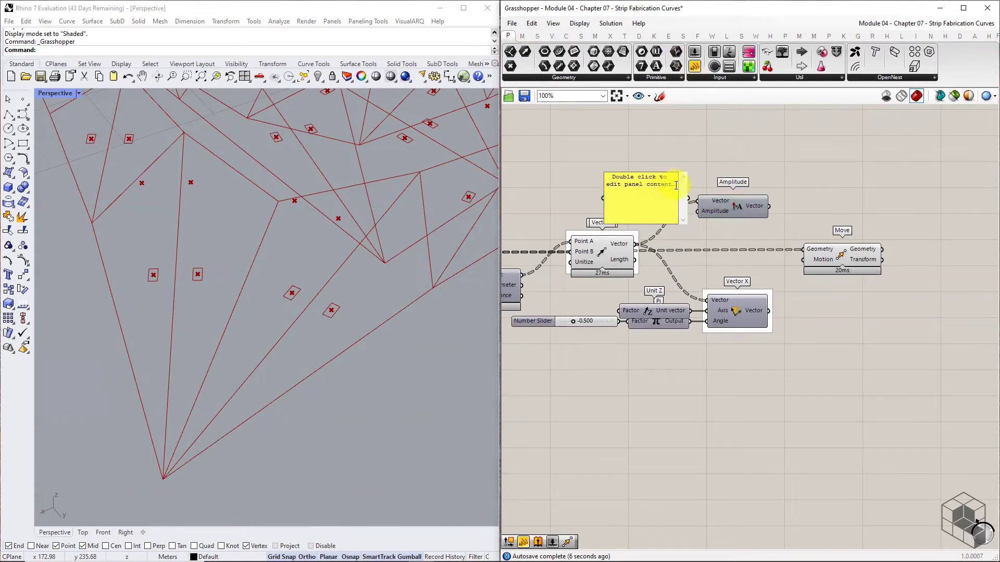
{"action": "double_click", "coordinate": [676, 185]}
{"action": "type", "text": "1.5"}
{"action": "left_click", "coordinate": [689, 203]}
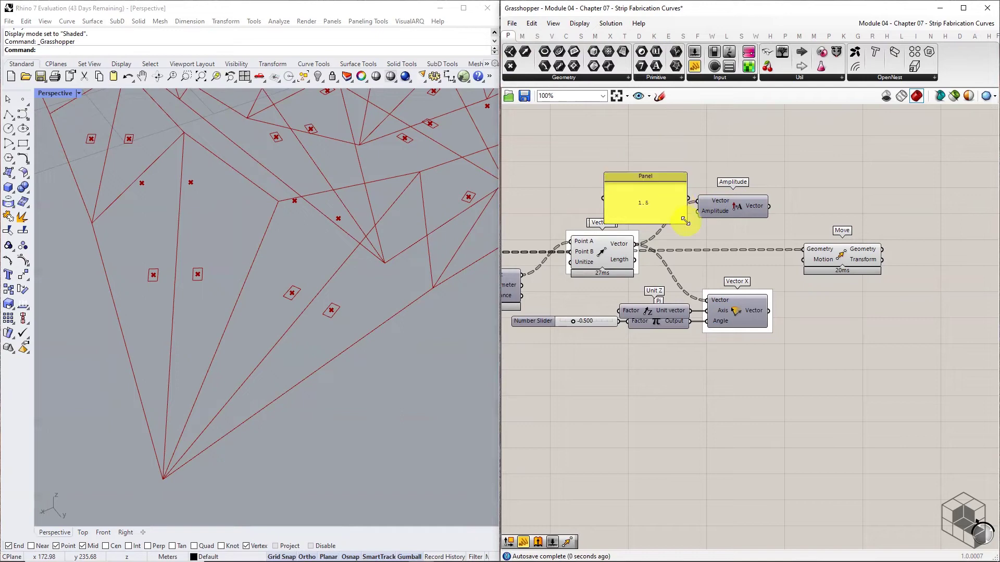
{"action": "left_click_drag", "start_coordinate": [684, 223], "coordinate": [633, 190]}
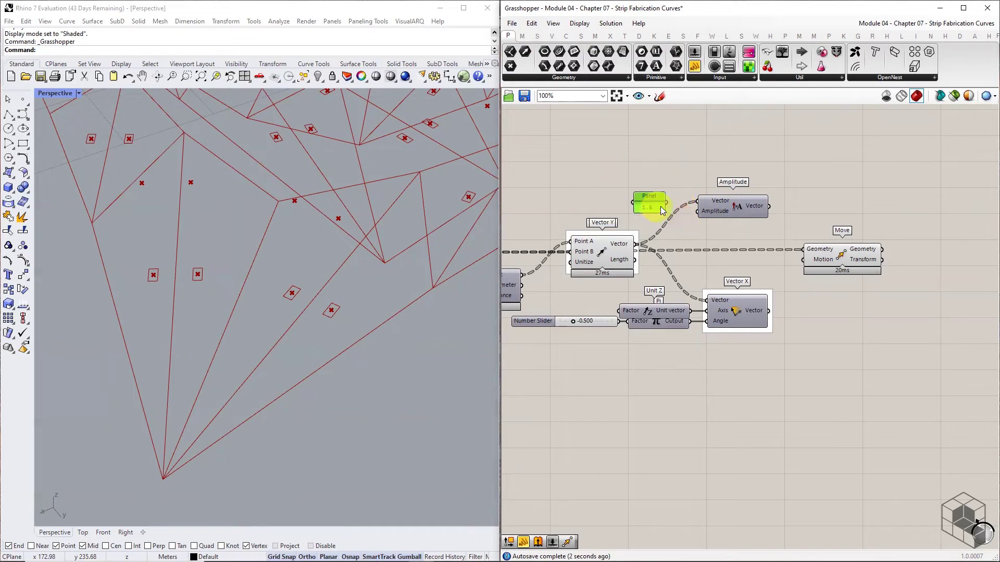
{"action": "scroll", "coordinate": [660, 206], "scroll_direction": "up", "scroll_amount": 3}
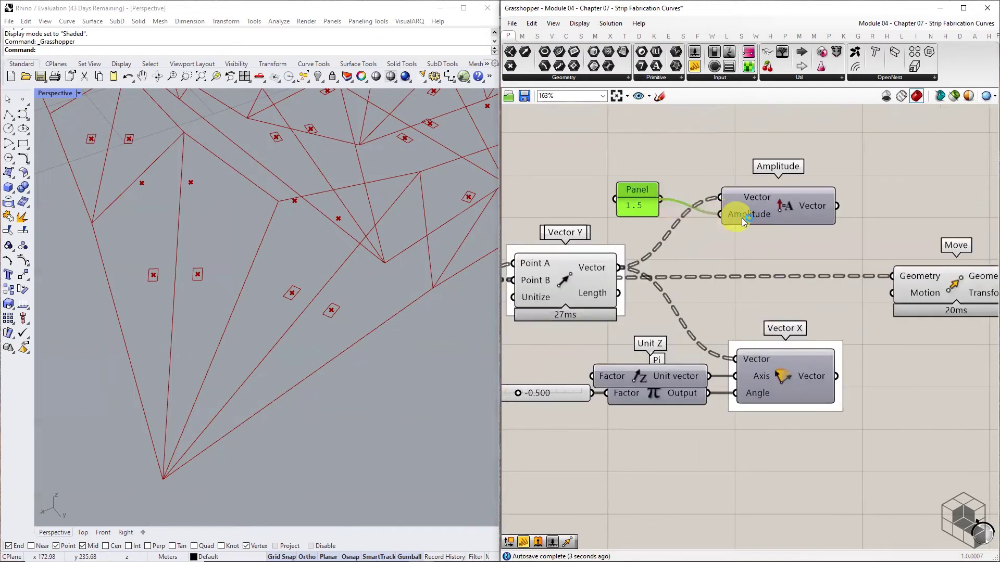
{"action": "left_click", "coordinate": [771, 210]}
{"action": "scroll", "coordinate": [766, 223], "scroll_direction": "down", "scroll_amount": 2}
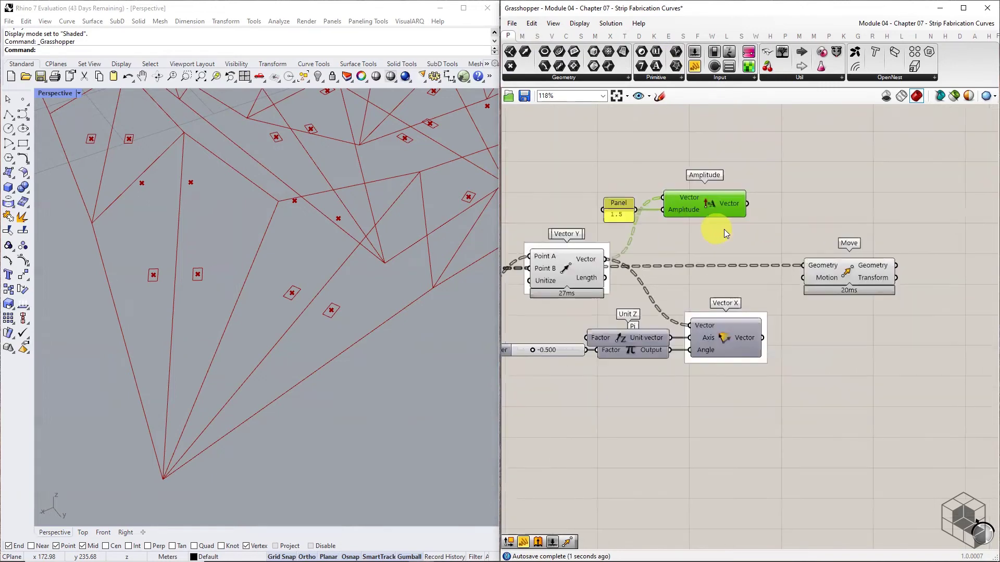
Step: Connect the Amplitude output to the Move component's Motion input and add a Construct Plane component after Move
{"action": "left_click_drag", "start_coordinate": [801, 279], "coordinate": [804, 279]}
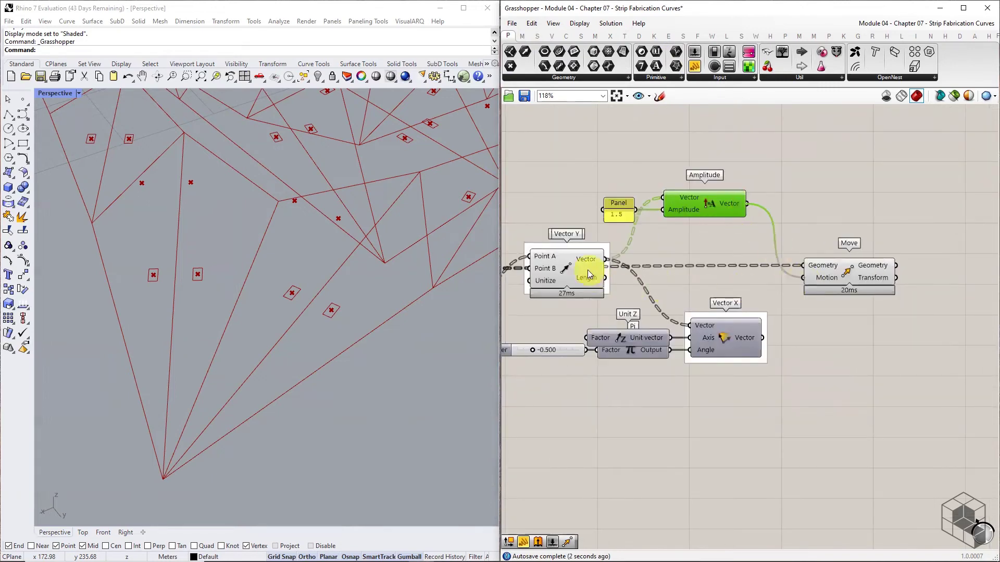
{"action": "left_click", "coordinate": [876, 264]}
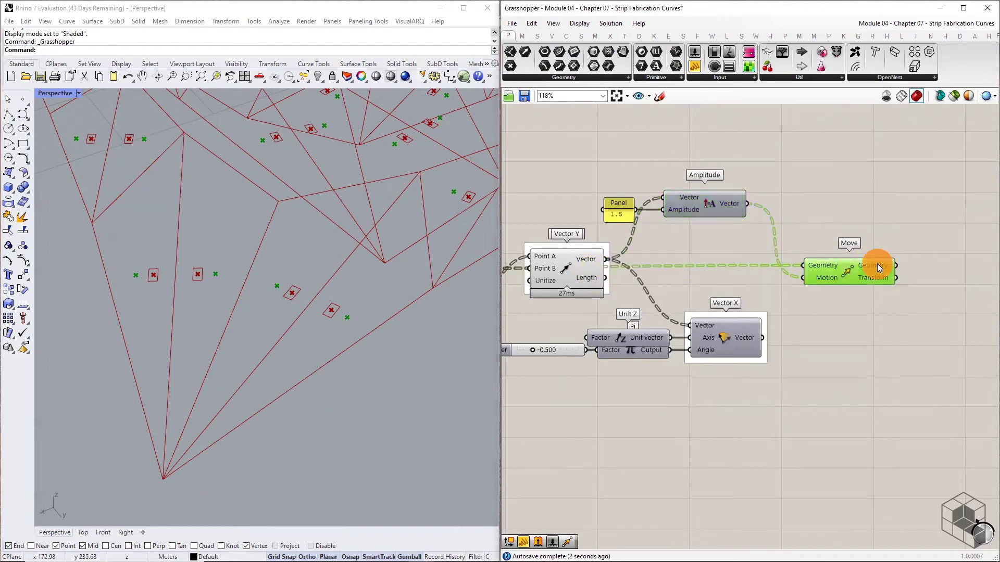
{"action": "left_click", "coordinate": [552, 36]}
{"action": "left_click", "coordinate": [586, 76]}
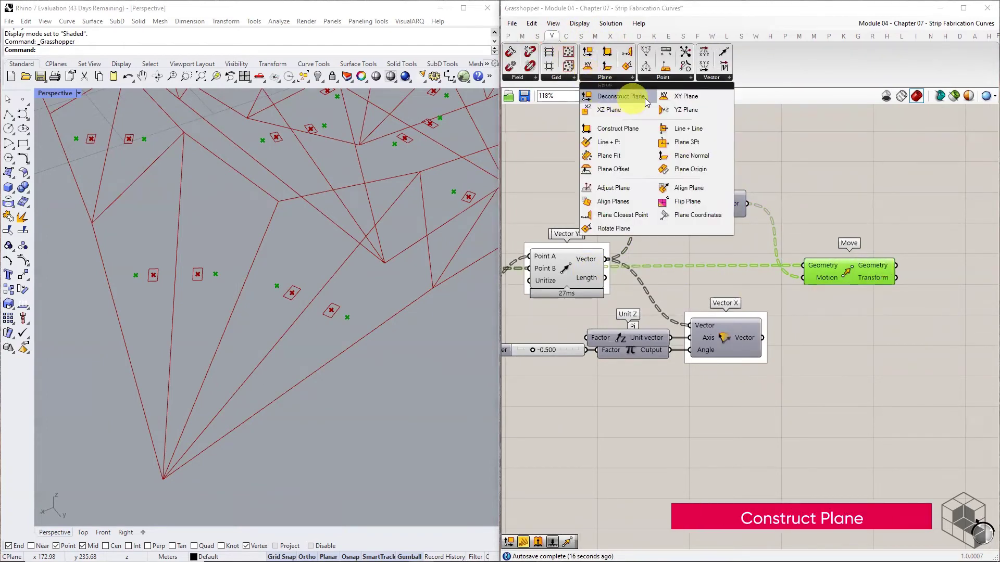
{"action": "left_click", "coordinate": [623, 130]}
{"action": "scroll", "coordinate": [602, 171], "scroll_direction": "down", "scroll_amount": 3}
{"action": "left_click", "coordinate": [813, 264]}
{"action": "scroll", "coordinate": [716, 248], "scroll_direction": "up", "scroll_amount": 2}
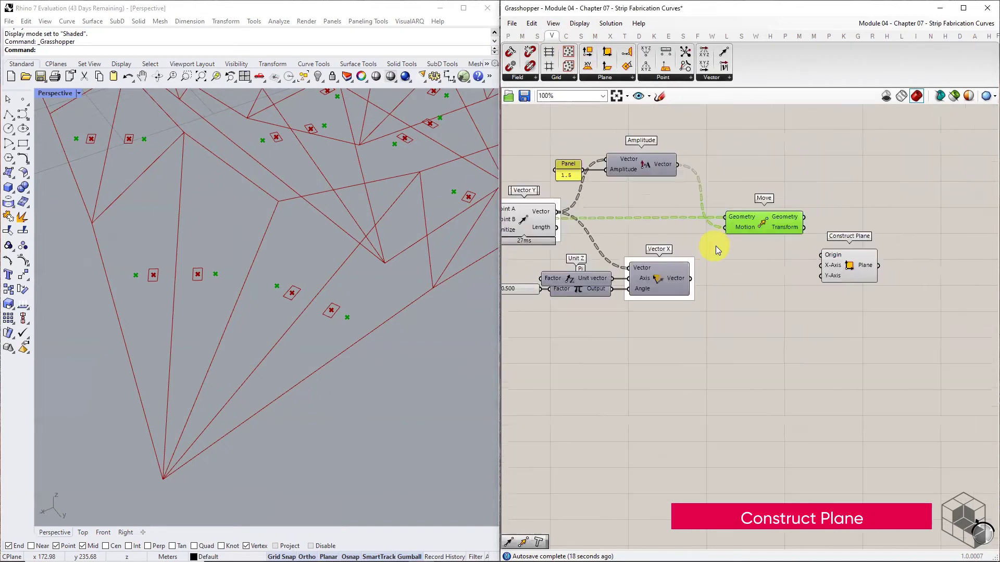
Step: Connect Move's Geometry output to Construct Plane's Origin, Vector X to its X-Axis and Vector Y to its Y-Axis
{"action": "scroll", "coordinate": [715, 245], "scroll_direction": "up", "scroll_amount": 1}
{"action": "left_click_drag", "start_coordinate": [856, 265], "coordinate": [873, 265]}
{"action": "scroll", "coordinate": [873, 265], "scroll_direction": "down", "scroll_amount": 2}
{"action": "left_click", "coordinate": [806, 294]}
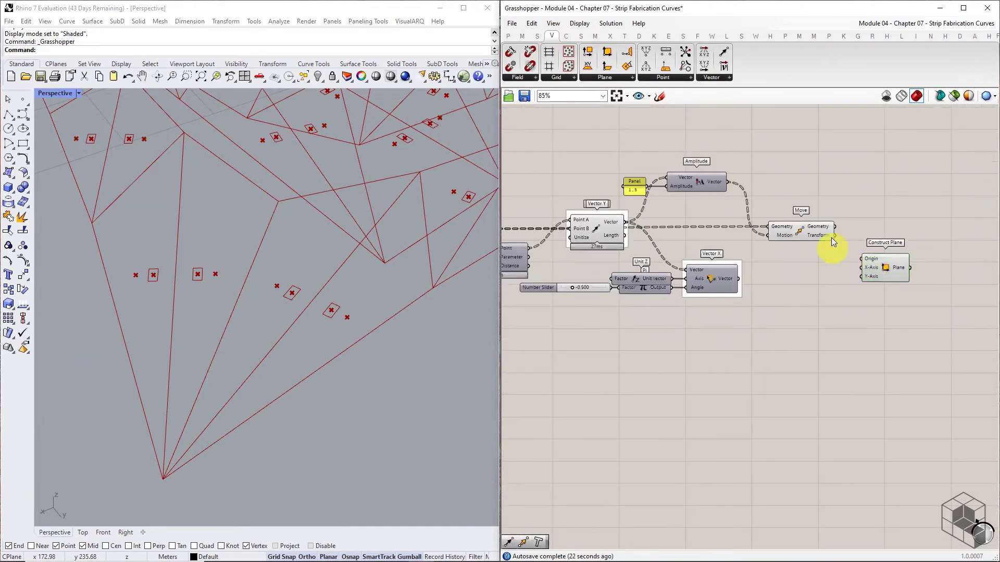
{"action": "left_click_drag", "start_coordinate": [834, 226], "coordinate": [861, 258]}
{"action": "left_click_drag", "start_coordinate": [738, 279], "coordinate": [860, 270]}
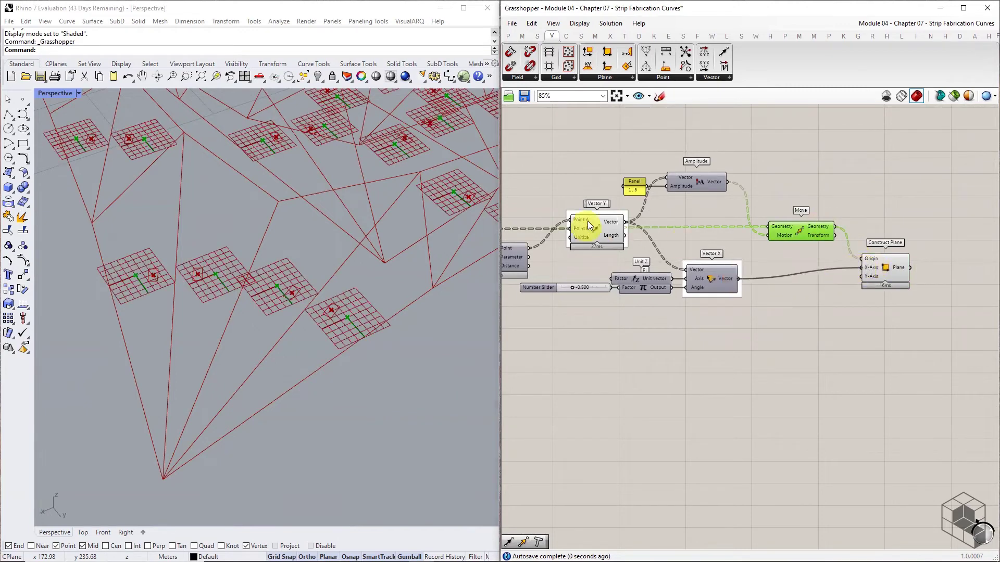
{"action": "left_click_drag", "start_coordinate": [625, 222], "coordinate": [897, 283]}
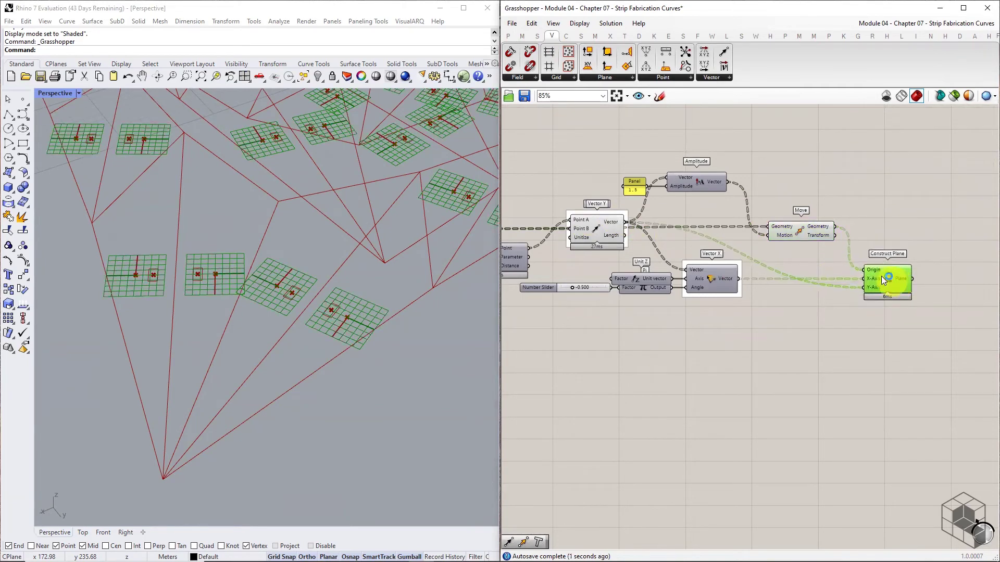
Step: Turn off the previews of the Move, Vector Y and Point components
{"action": "left_click", "coordinate": [797, 228]}
{"action": "left_click", "coordinate": [603, 230], "text": "shift"}
{"action": "middle_click", "coordinate": [604, 230]}
{"action": "left_click", "coordinate": [638, 198]}
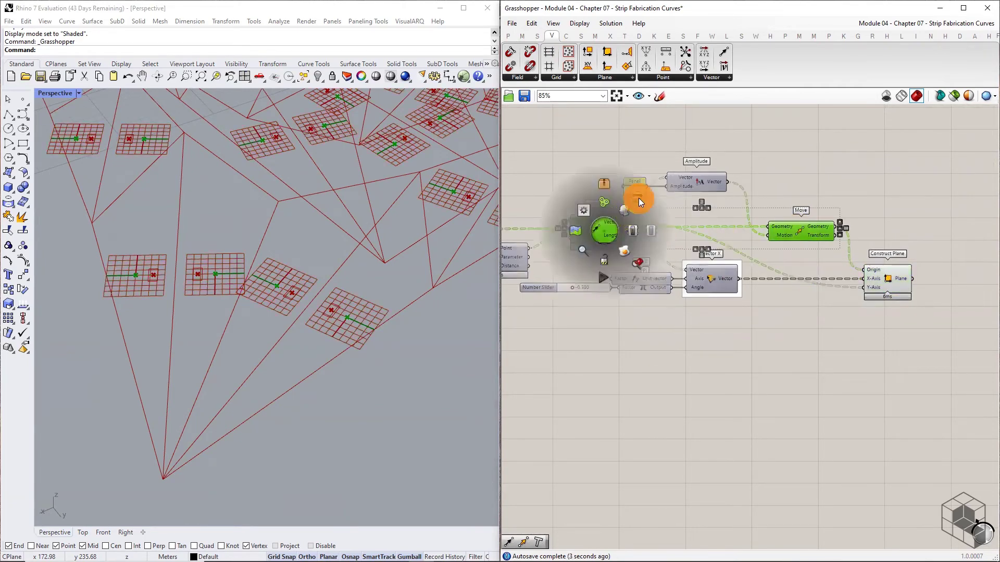
{"action": "scroll", "coordinate": [842, 245], "scroll_direction": "down", "scroll_amount": 3}
{"action": "left_click", "coordinate": [816, 298]}
{"action": "scroll", "coordinate": [595, 231], "scroll_direction": "up", "scroll_amount": 4}
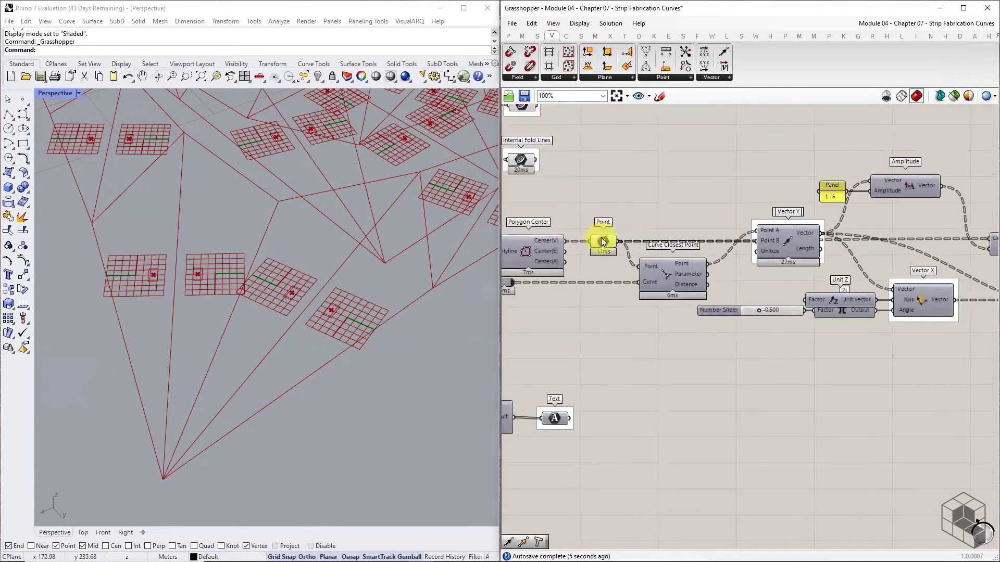
{"action": "left_click", "coordinate": [602, 239]}
{"action": "middle_click", "coordinate": [605, 235]}
{"action": "left_click", "coordinate": [631, 210]}
Step: Move the grouped Text parameter from the Concatenate component to just below the Construct Plane component
{"action": "scroll", "coordinate": [634, 215], "scroll_direction": "down", "scroll_amount": 3}
{"action": "right_click_drag", "start_coordinate": [855, 256], "coordinate": [753, 263]}
{"action": "scroll", "coordinate": [753, 263], "scroll_direction": "up", "scroll_amount": 3}
{"action": "left_click", "coordinate": [743, 265]}
{"action": "right_click_drag", "start_coordinate": [596, 362], "coordinate": [817, 295]}
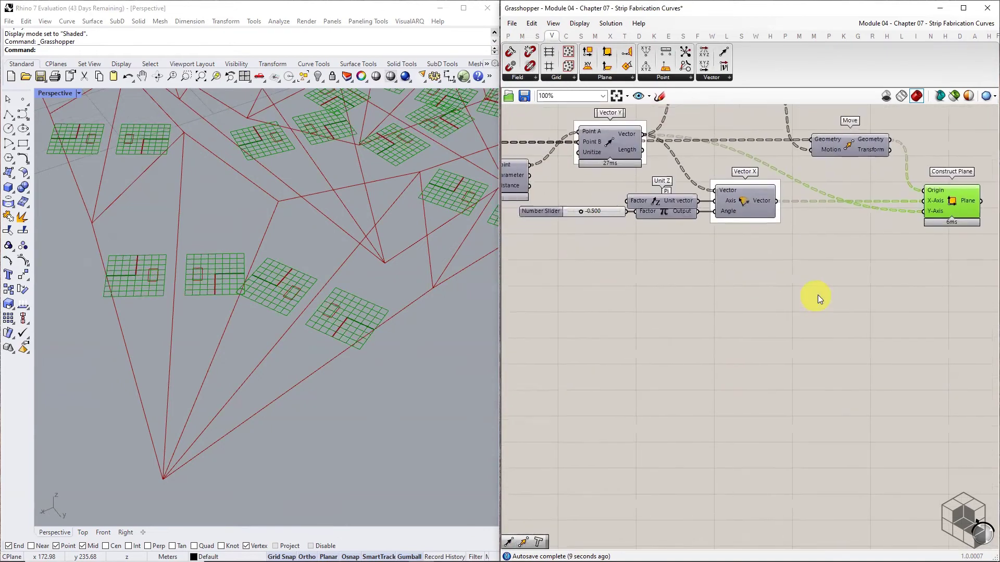
{"action": "scroll", "coordinate": [818, 296], "scroll_direction": "down", "scroll_amount": 2}
{"action": "right_click_drag", "start_coordinate": [560, 330], "coordinate": [650, 324]}
{"action": "left_click_drag", "start_coordinate": [590, 307], "coordinate": [944, 303]}
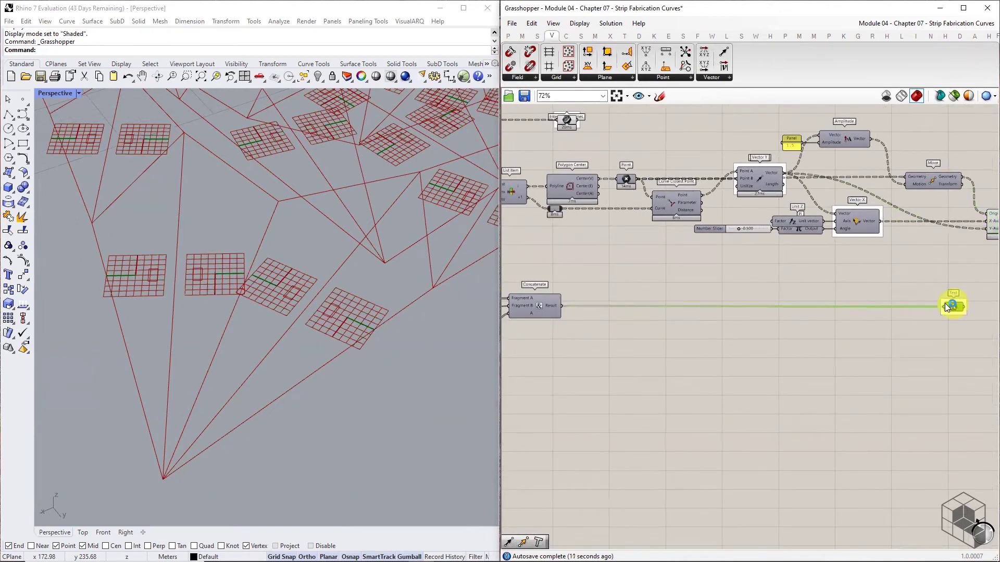
{"action": "right_click_drag", "start_coordinate": [945, 303], "coordinate": [676, 333]}
{"action": "scroll", "coordinate": [748, 331], "scroll_direction": "up", "scroll_amount": 3}
{"action": "left_click", "coordinate": [767, 304]}
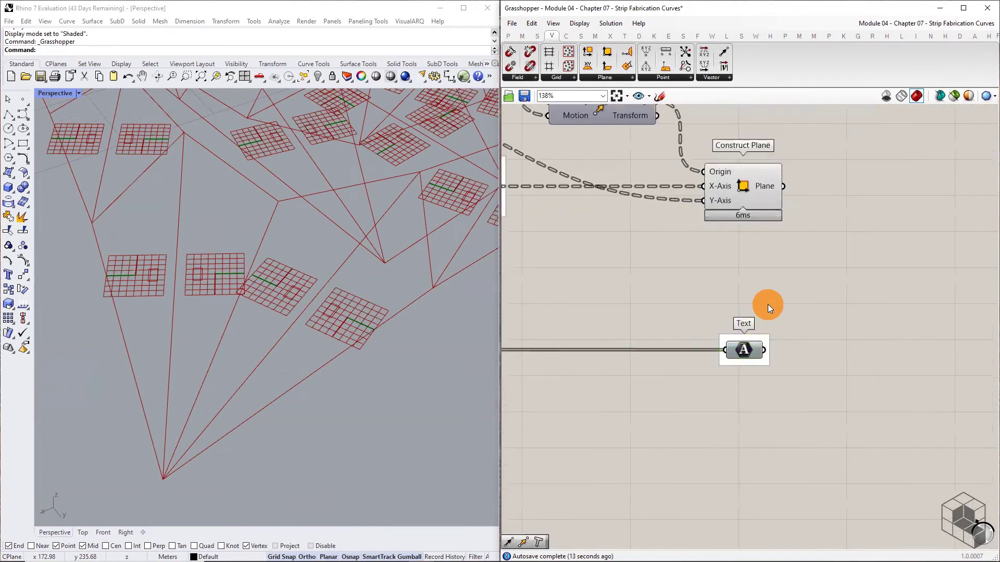
Step: Add an OpenNest Text component after the Construct Plane component and the Text parameter
{"action": "mouse_move", "coordinate": [770, 188]}
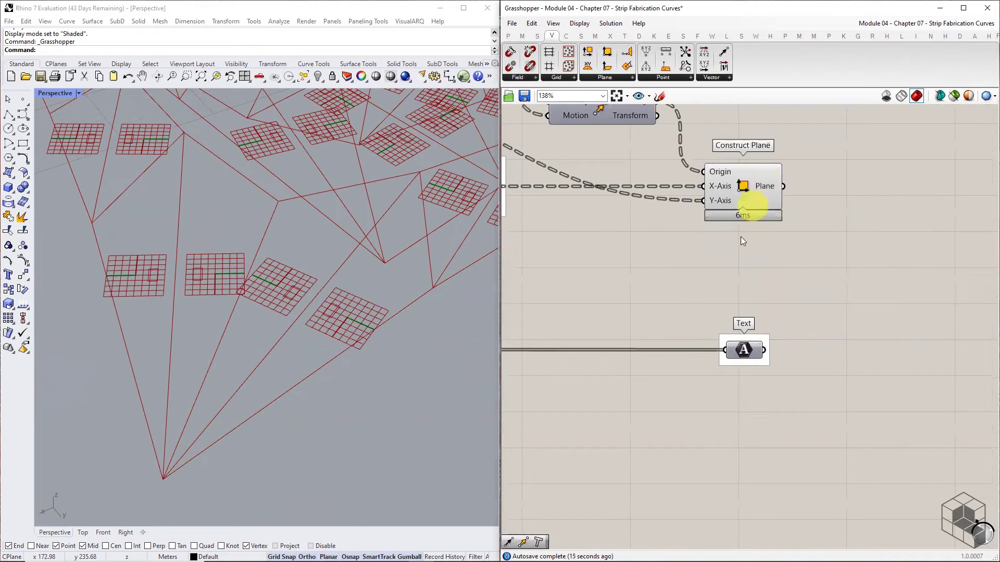
{"action": "mouse_move", "coordinate": [748, 350]}
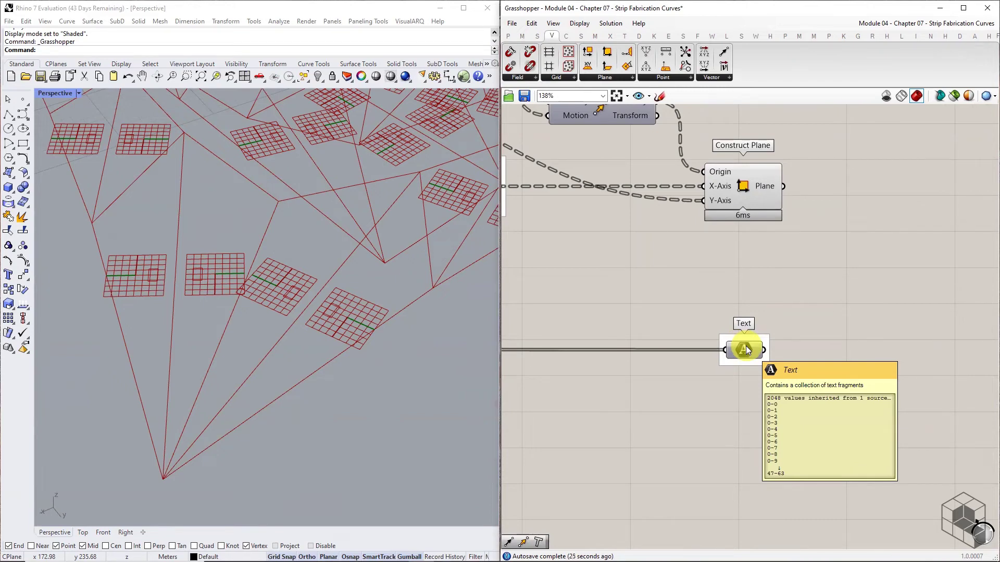
{"action": "left_click", "coordinate": [506, 35]}
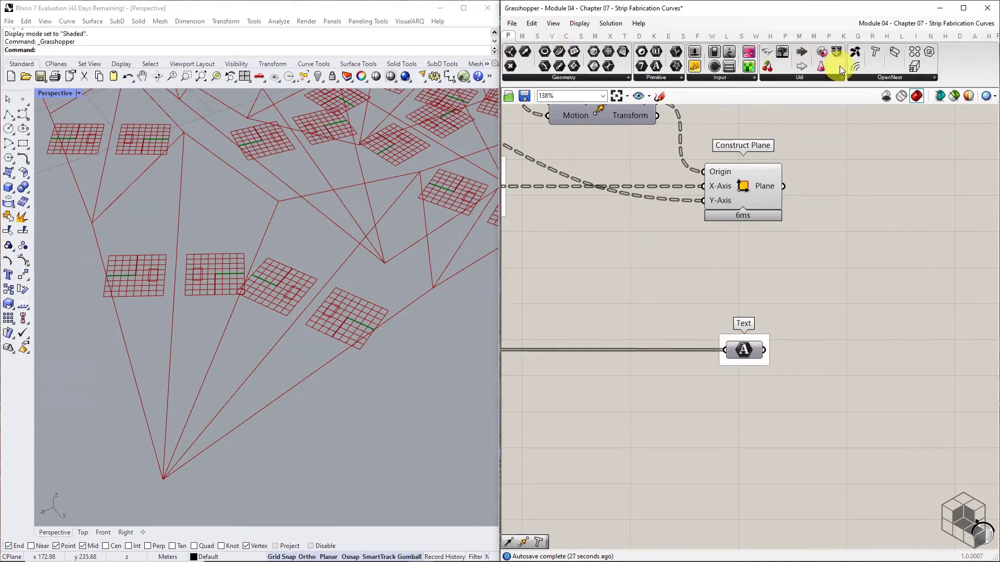
{"action": "left_click", "coordinate": [876, 76]}
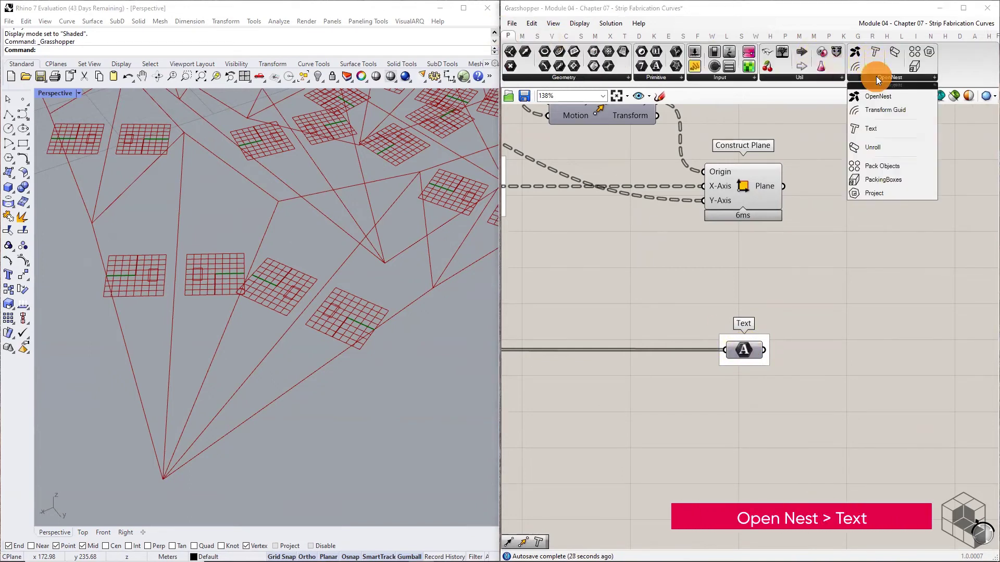
{"action": "left_click", "coordinate": [874, 129]}
{"action": "left_click", "coordinate": [890, 266]}
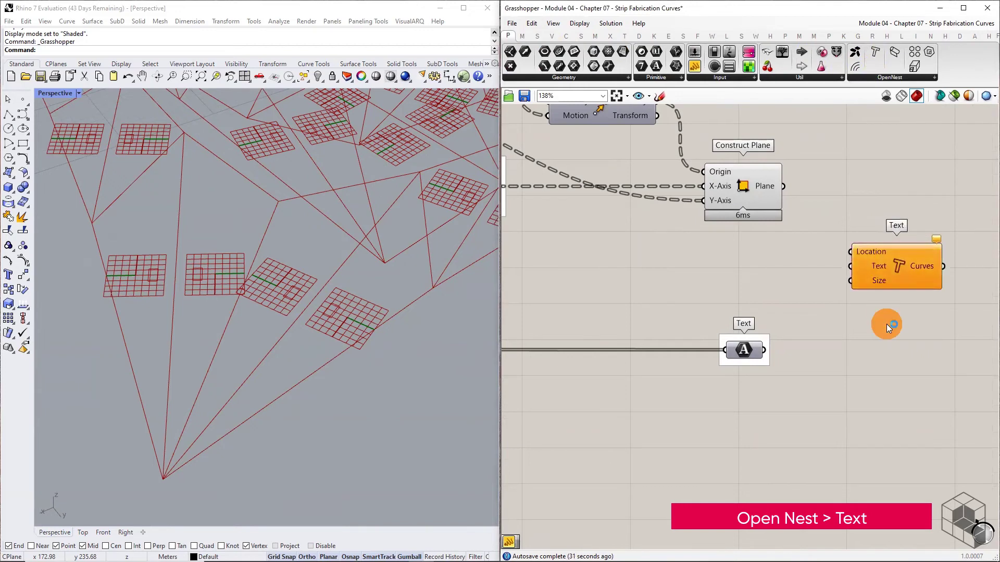
{"action": "right_click_drag", "start_coordinate": [886, 324], "coordinate": [822, 354]}
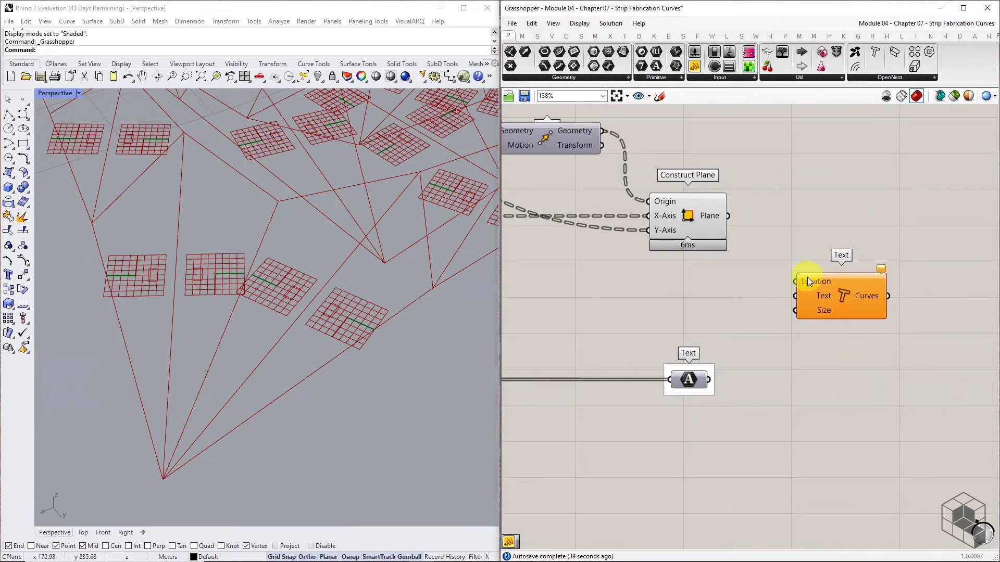
Step: Graft and simplify both the Location and Text inputs of the OpenNest Text component
{"action": "right_click", "coordinate": [808, 270]}
{"action": "left_click", "coordinate": [833, 371]}
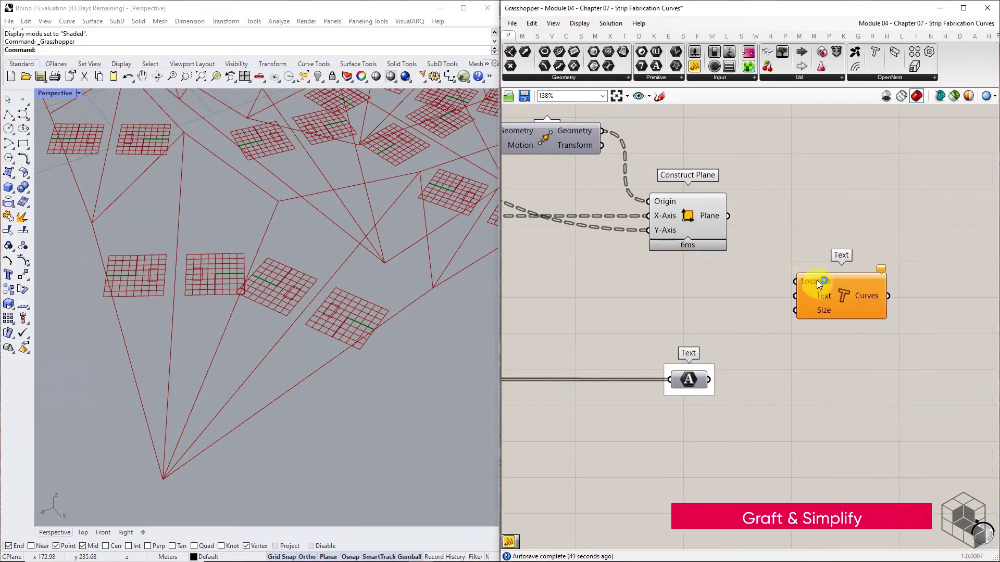
{"action": "right_click", "coordinate": [818, 280]}
{"action": "left_click", "coordinate": [848, 383]}
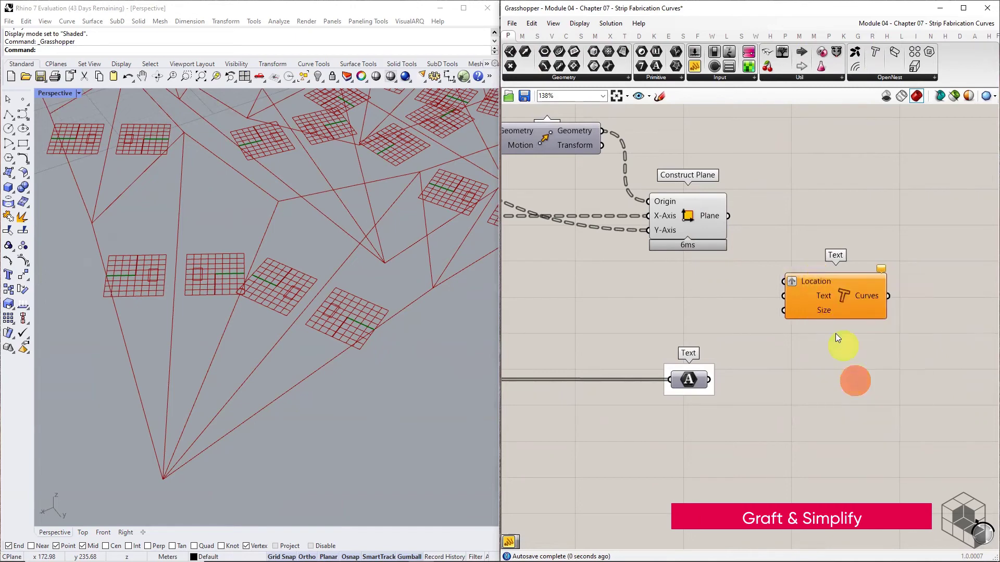
{"action": "right_click", "coordinate": [821, 295]}
{"action": "left_click", "coordinate": [847, 377]}
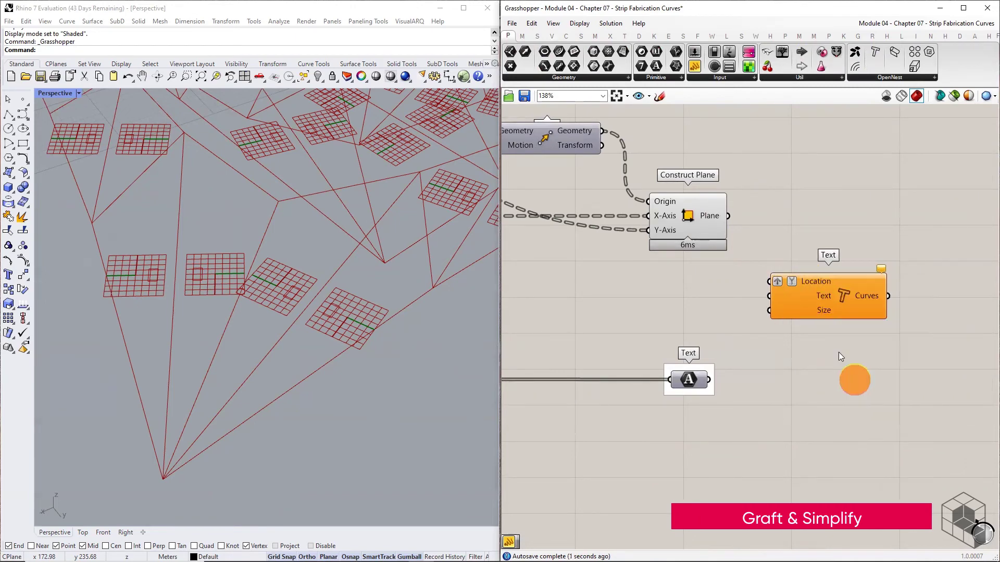
{"action": "right_click", "coordinate": [821, 295]}
{"action": "left_click", "coordinate": [850, 388]}
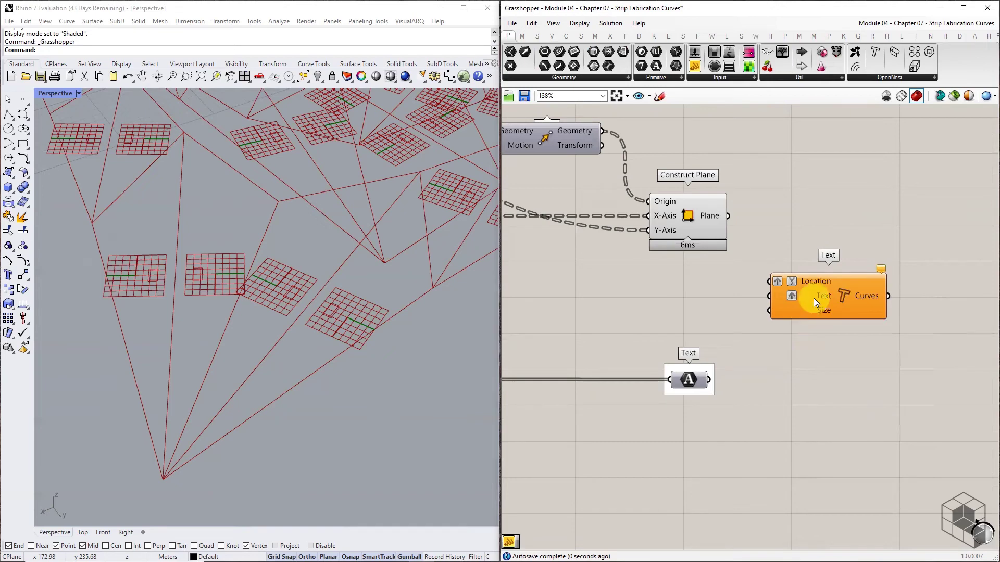
Step: Connect the Text parameter to the OpenNest Text component's Text input and the Construct Plane output to its Location input
{"action": "left_click_drag", "start_coordinate": [830, 294], "coordinate": [876, 294]}
{"action": "left_click", "coordinate": [796, 347]}
{"action": "left_click", "coordinate": [708, 215]}
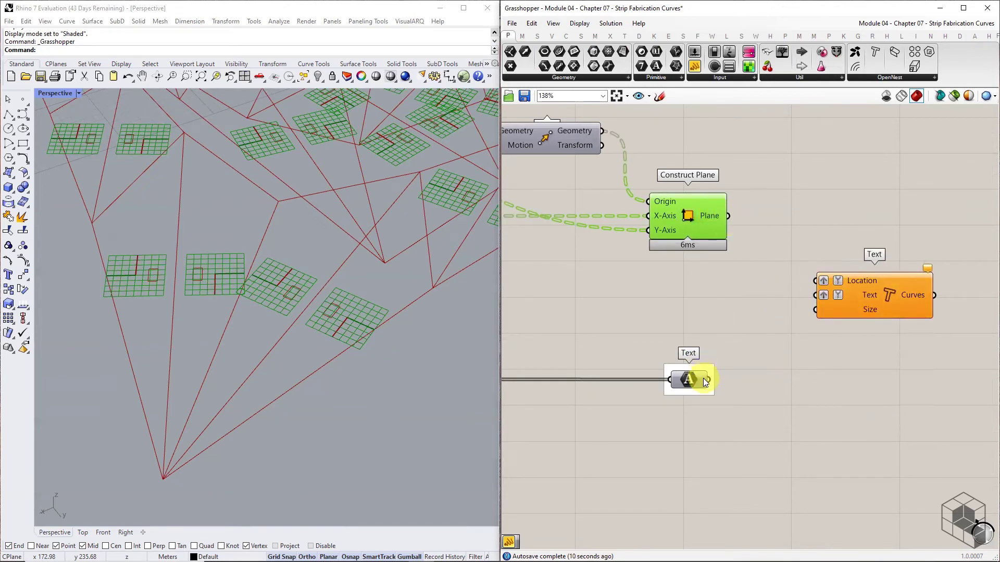
{"action": "left_click", "coordinate": [827, 240]}
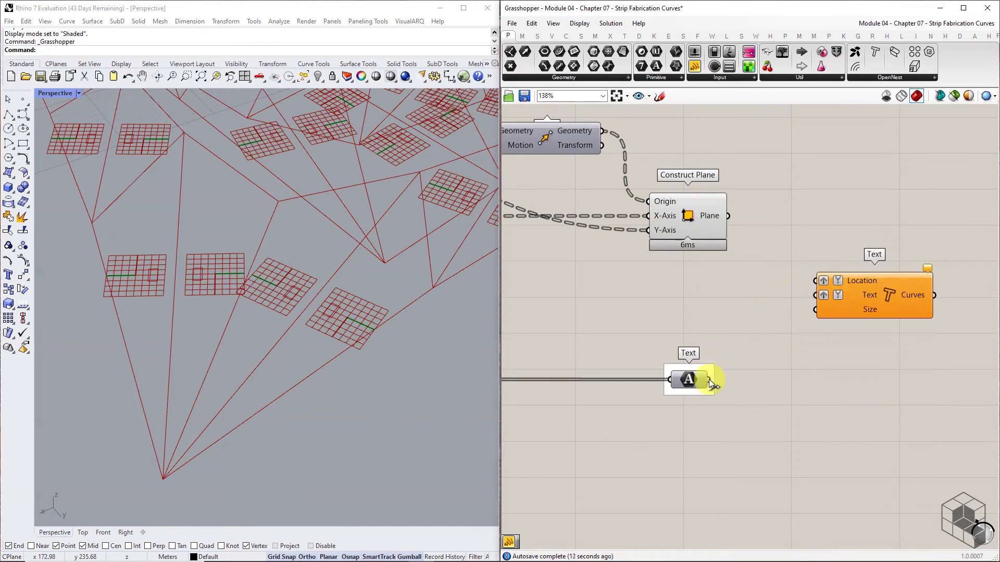
{"action": "left_click_drag", "start_coordinate": [709, 380], "coordinate": [815, 296]}
{"action": "left_click_drag", "start_coordinate": [729, 215], "coordinate": [815, 281]}
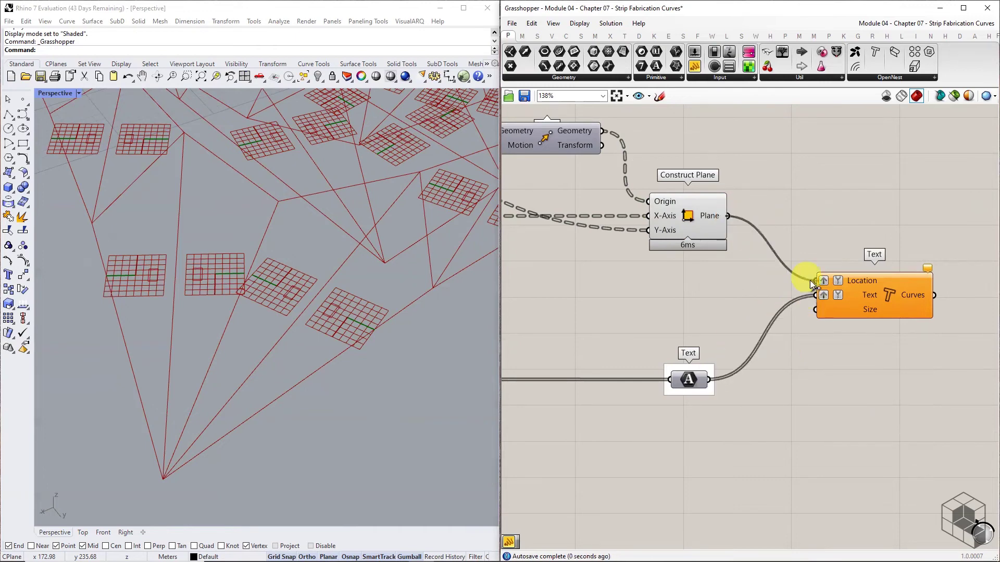
Step: Turn off the preview of the Construct Plane component with the Text parameter also selected
{"action": "left_click_drag", "start_coordinate": [752, 185], "coordinate": [671, 401]}
{"action": "middle_click", "coordinate": [721, 275]}
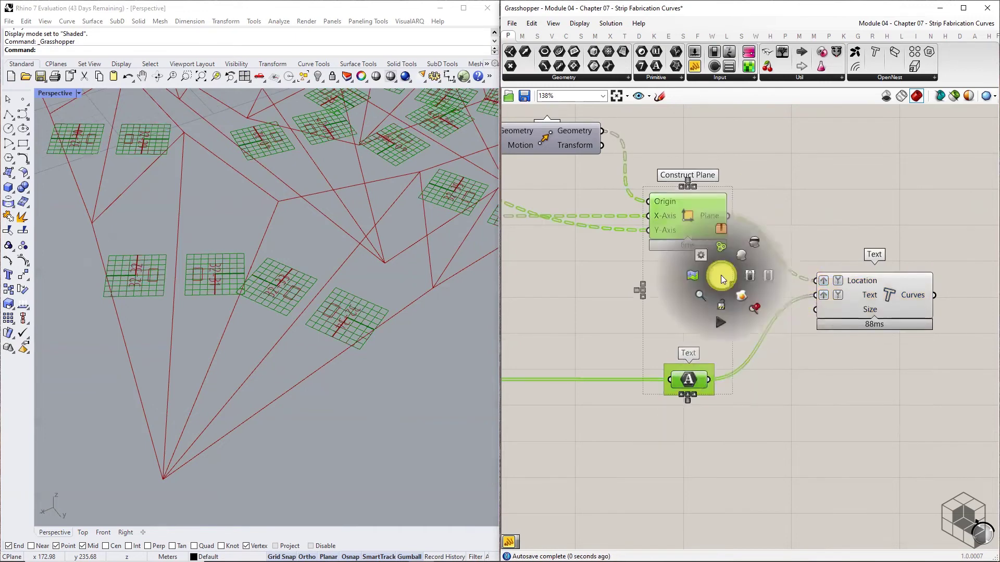
{"action": "left_click", "coordinate": [756, 241]}
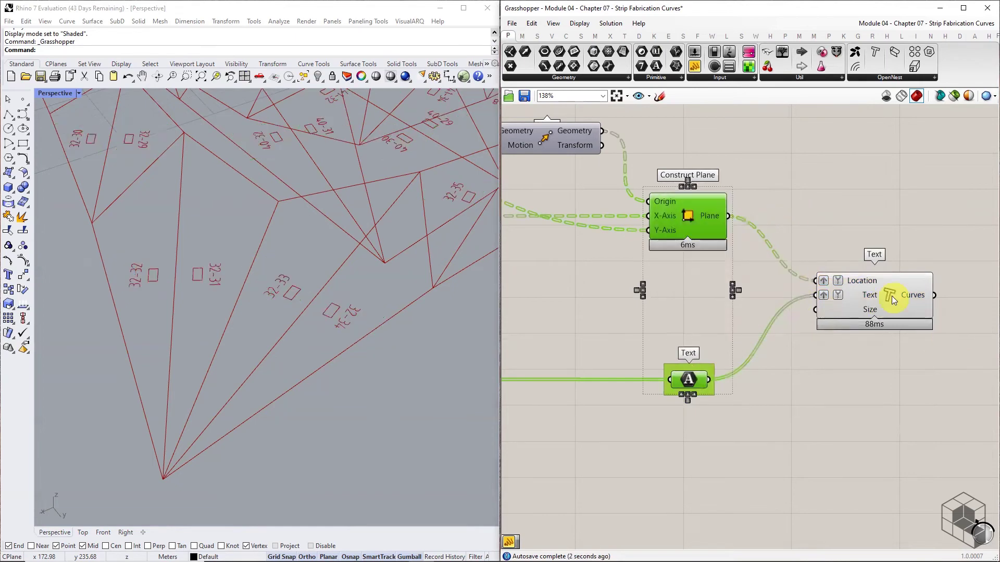
Step: Add a compact panel containing 2 and connect it to the OpenNest Text component's Size input
{"action": "scroll", "coordinate": [272, 340], "scroll_direction": "down", "scroll_amount": 3}
{"action": "mouse_move", "coordinate": [292, 326]}
{"action": "right_mouse_down"}
{"action": "mouse_move", "coordinate": [266, 339]}
{"action": "mouse_move", "coordinate": [307, 336]}
{"action": "right_mouse_up"}
{"action": "scroll", "coordinate": [181, 304], "scroll_direction": "up", "scroll_amount": 8}
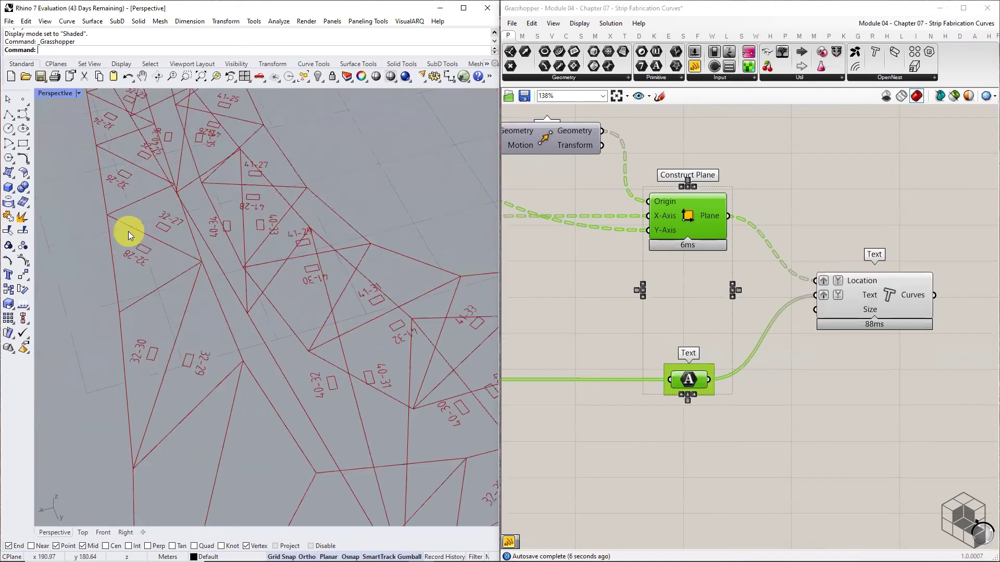
{"action": "scroll", "coordinate": [166, 239], "scroll_direction": "down", "scroll_amount": 3}
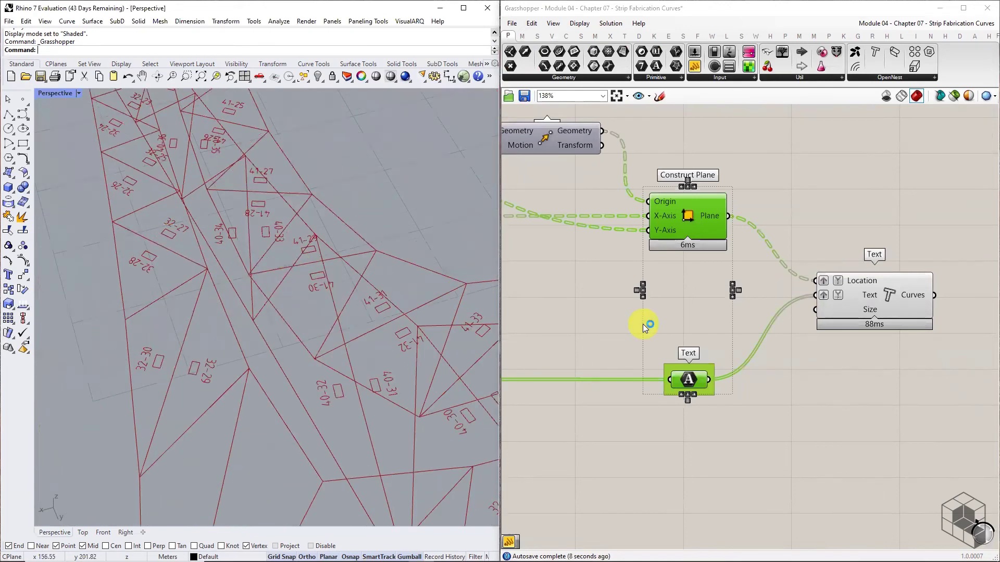
{"action": "left_click", "coordinate": [694, 66]}
{"action": "scroll", "coordinate": [724, 272], "scroll_direction": "up", "scroll_amount": 1}
{"action": "left_click", "coordinate": [699, 329]}
{"action": "double_click", "coordinate": [707, 331]}
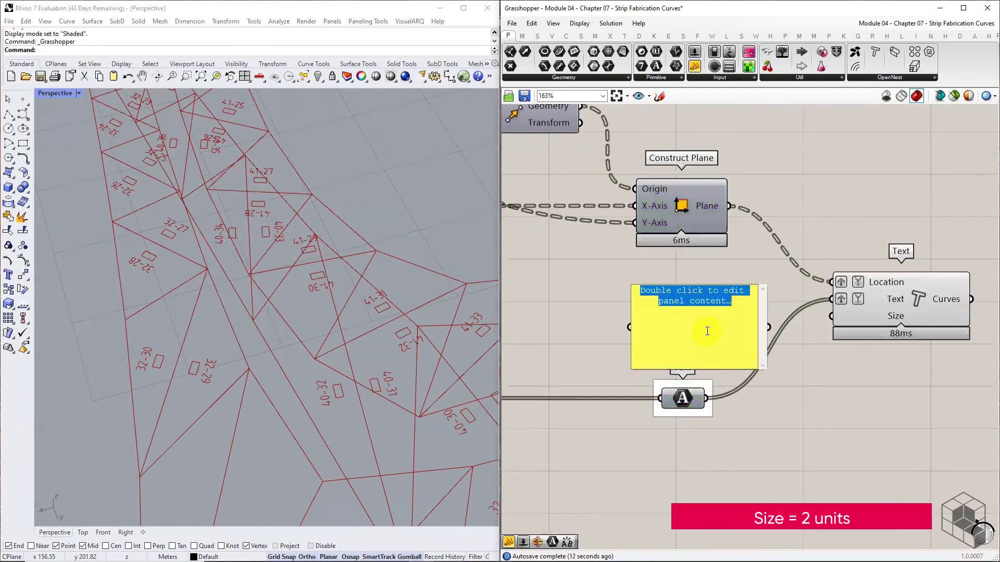
{"action": "type", "text": "2"}
{"action": "left_click", "coordinate": [764, 365]}
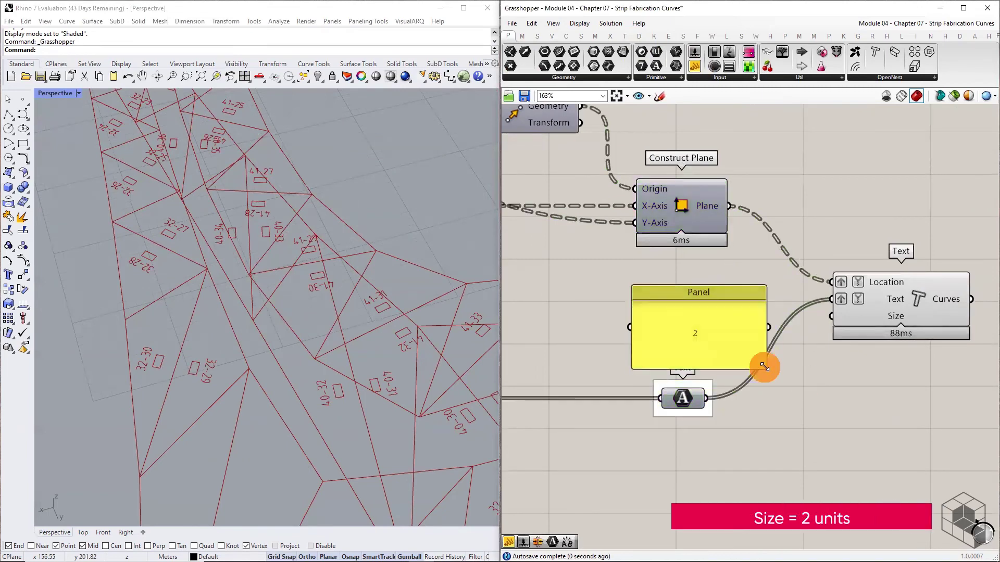
{"action": "left_click_drag", "start_coordinate": [763, 368], "coordinate": [832, 316]}
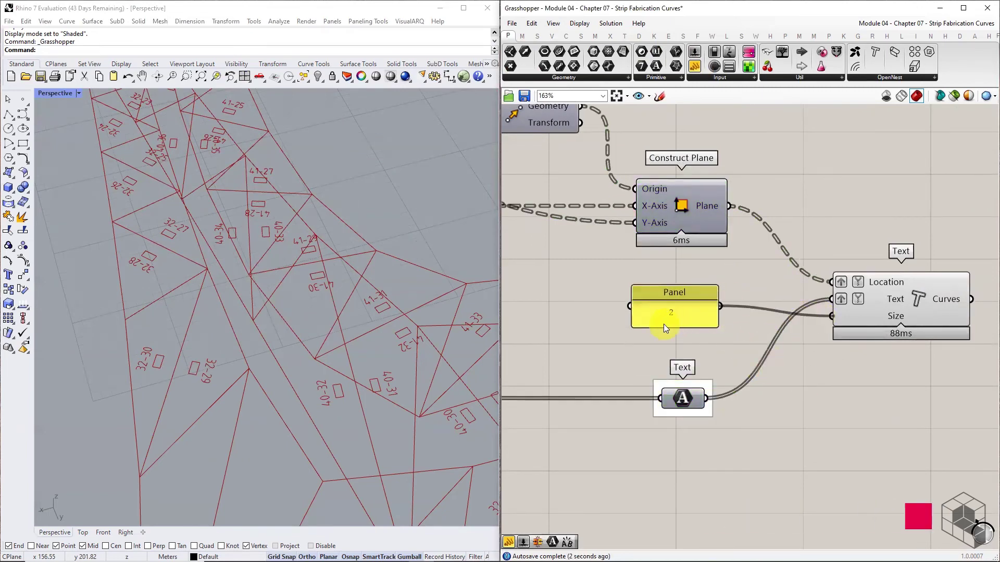
{"action": "left_click_drag", "start_coordinate": [688, 307], "coordinate": [689, 319]}
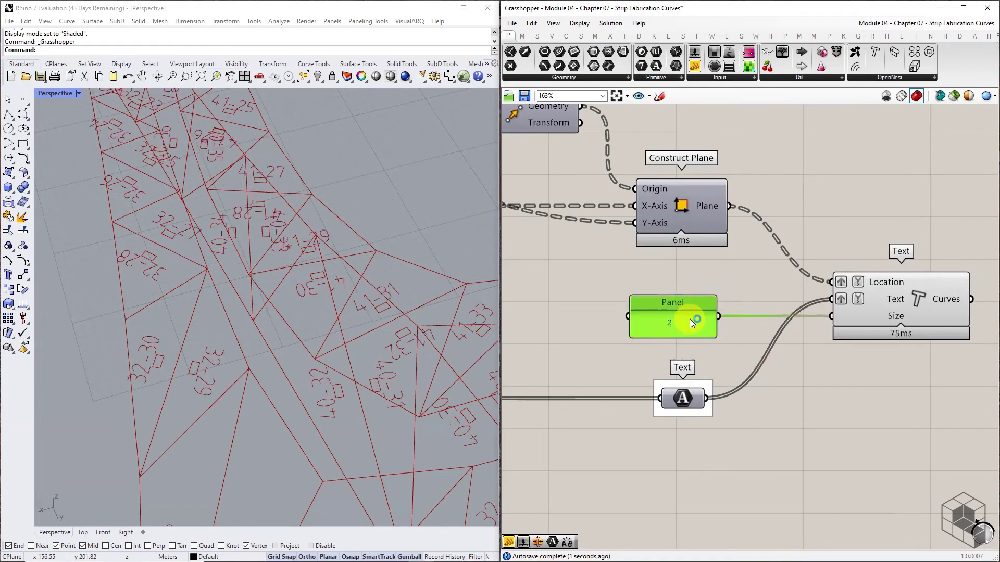
Step: Examine the size and placement of the index tags along the strips in the Rhino viewport
{"action": "scroll", "coordinate": [221, 328], "scroll_direction": "down", "scroll_amount": 8}
{"action": "right_click_drag", "start_coordinate": [279, 334], "coordinate": [324, 351]}
{"action": "scroll", "coordinate": [158, 146], "scroll_direction": "up", "scroll_amount": 6}
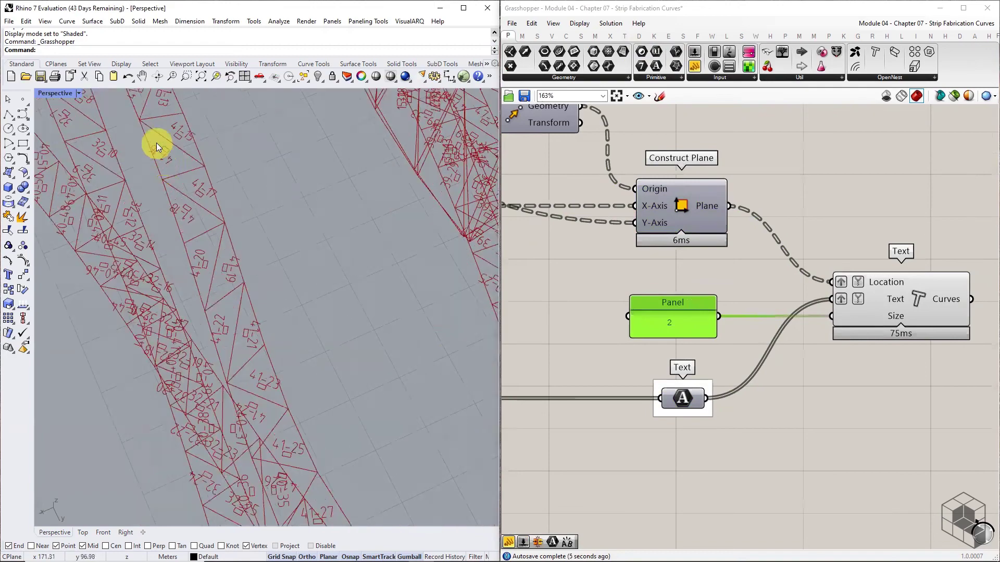
{"action": "scroll", "coordinate": [182, 151], "scroll_direction": "up", "scroll_amount": 4}
{"action": "scroll", "coordinate": [247, 239], "scroll_direction": "down", "scroll_amount": 6}
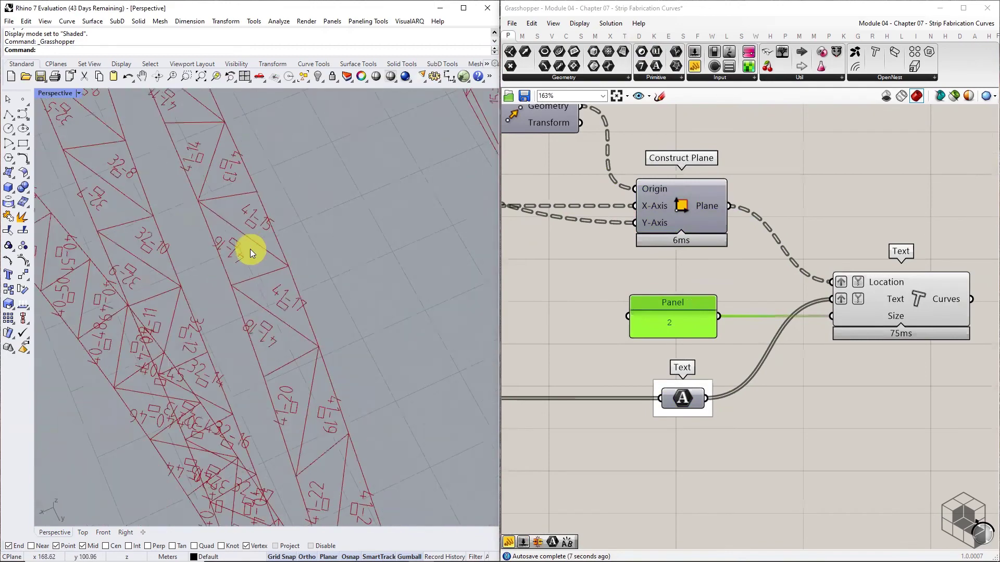
Step: Add a Trim Tree component fed by the OpenNest Text component's Curves output and simplify its Tree input
{"action": "right_click_drag", "start_coordinate": [868, 372], "coordinate": [642, 371]}
{"action": "right_click_drag", "start_coordinate": [837, 355], "coordinate": [808, 352]}
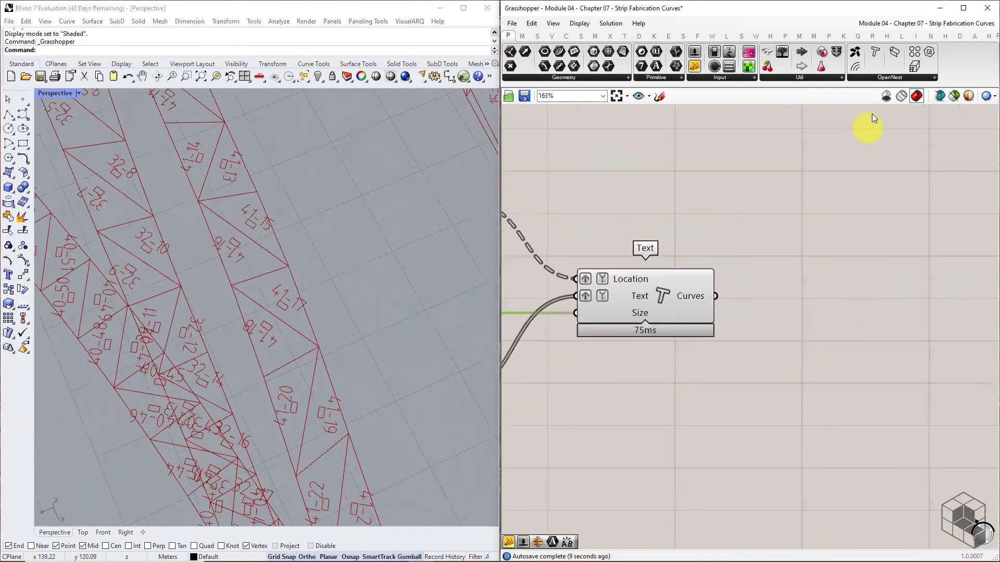
{"action": "left_click", "coordinate": [887, 77]}
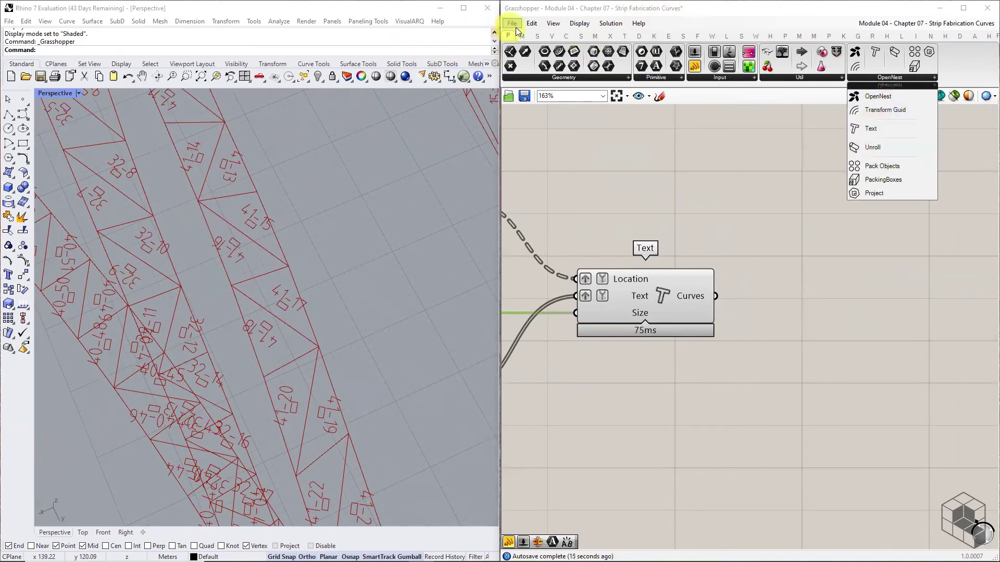
{"action": "left_click", "coordinate": [536, 37]}
{"action": "left_click", "coordinate": [890, 76]}
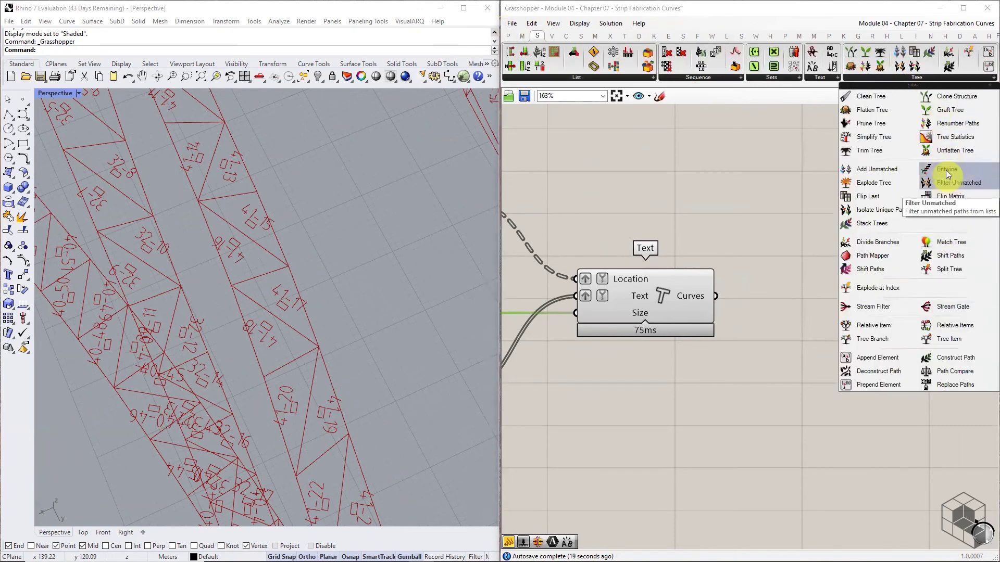
{"action": "left_click", "coordinate": [898, 150]}
{"action": "left_click", "coordinate": [807, 276]}
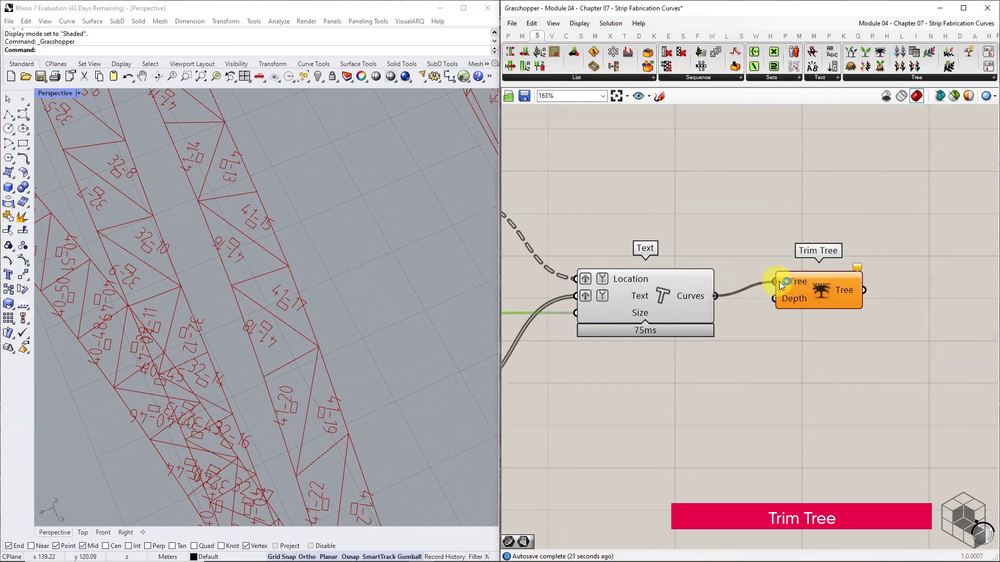
{"action": "right_click", "coordinate": [798, 284]}
{"action": "left_click", "coordinate": [846, 382]}
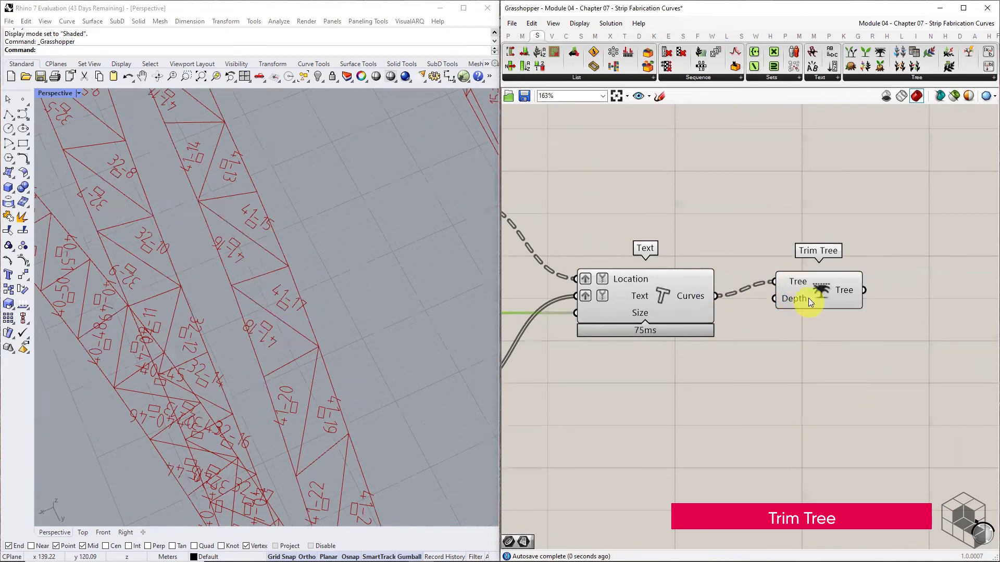
{"action": "left_click_drag", "start_coordinate": [814, 299], "coordinate": [818, 304]}
{"action": "mouse_move", "coordinate": [852, 303]}
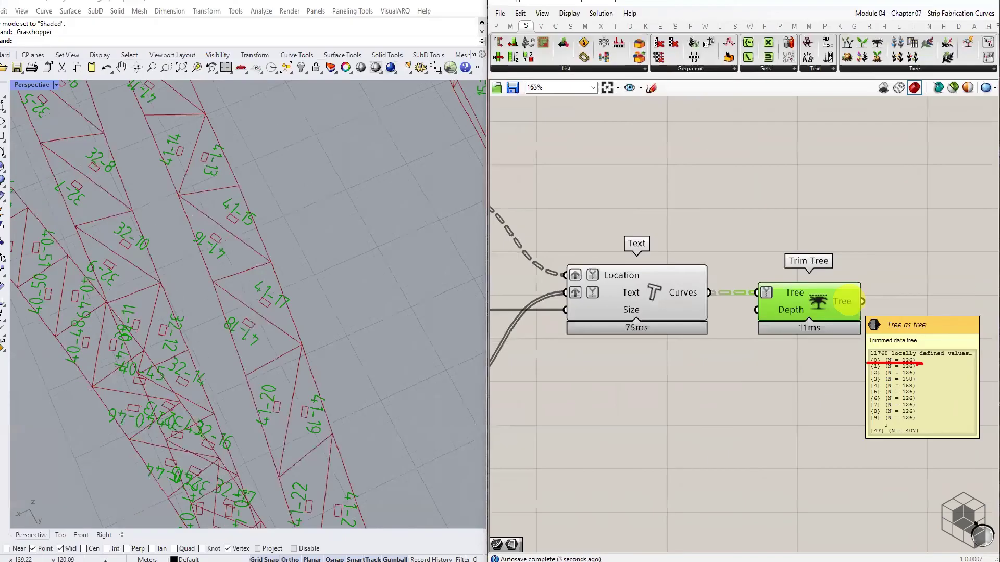
Step: Add a Curve parameter after the Trim Tree component and connect the trimmed Tree output to it
{"action": "right_click_drag", "start_coordinate": [835, 318], "coordinate": [527, 319]}
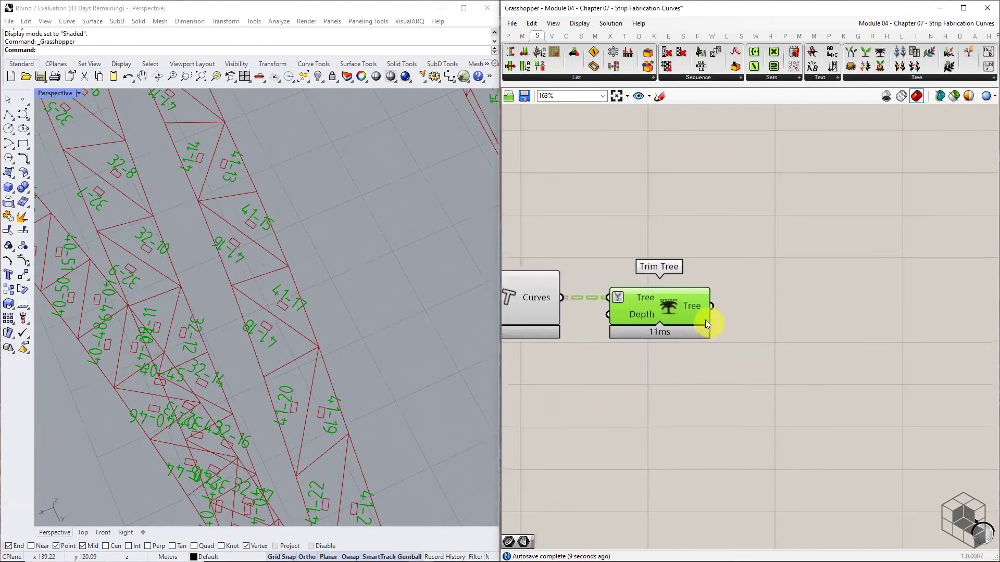
{"action": "left_click", "coordinate": [512, 37]}
{"action": "left_click_drag", "start_coordinate": [559, 52], "coordinate": [816, 307]}
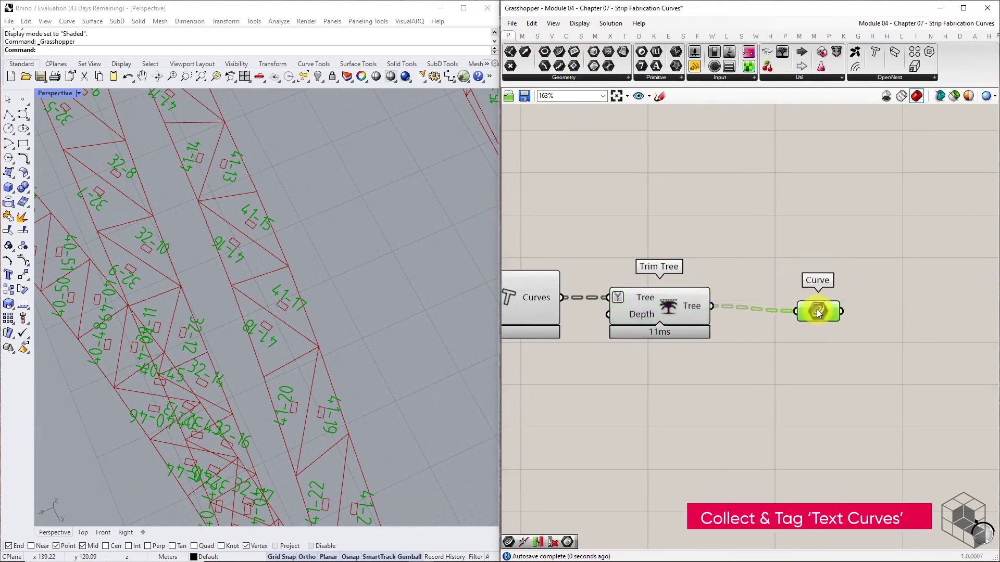
Step: Group the new Curve parameter and name the group Text Curves
{"action": "middle_click", "coordinate": [817, 304]}
{"action": "left_click", "coordinate": [816, 274]}
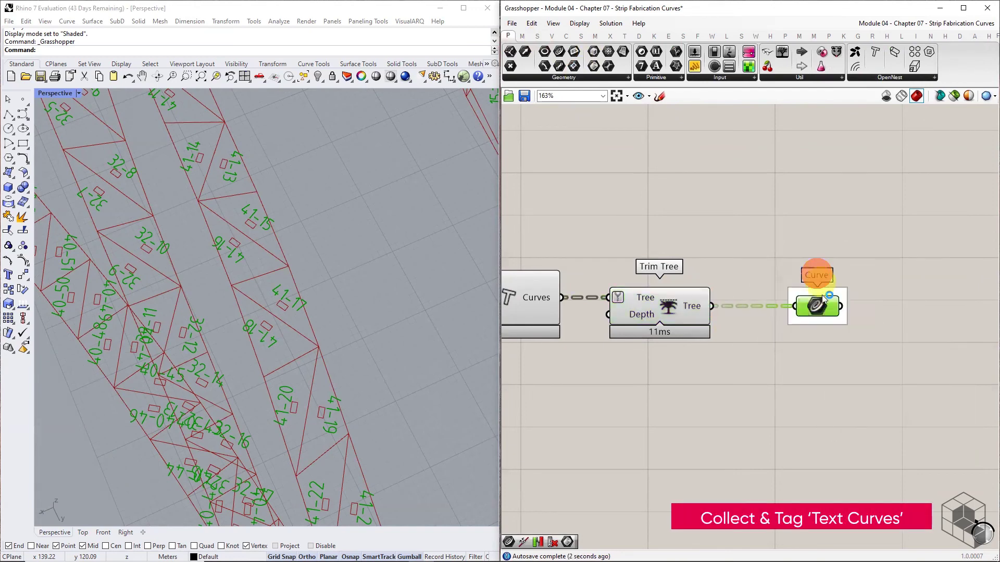
{"action": "right_click", "coordinate": [821, 292]}
{"action": "left_click", "coordinate": [851, 300]}
{"action": "type", "text": "Tex"}
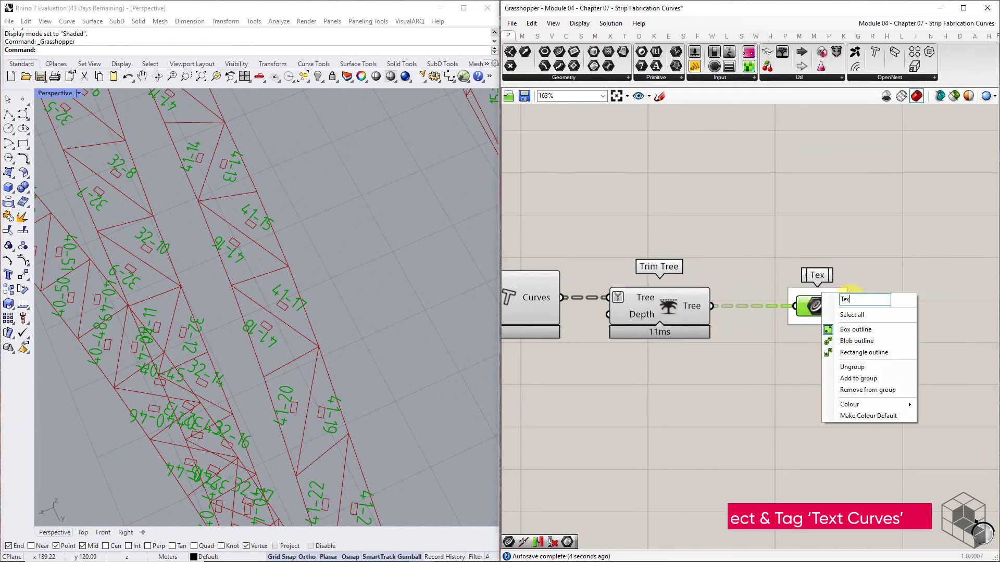
{"action": "type", "text": "t Curves"}
{"action": "key", "text": "Return"}
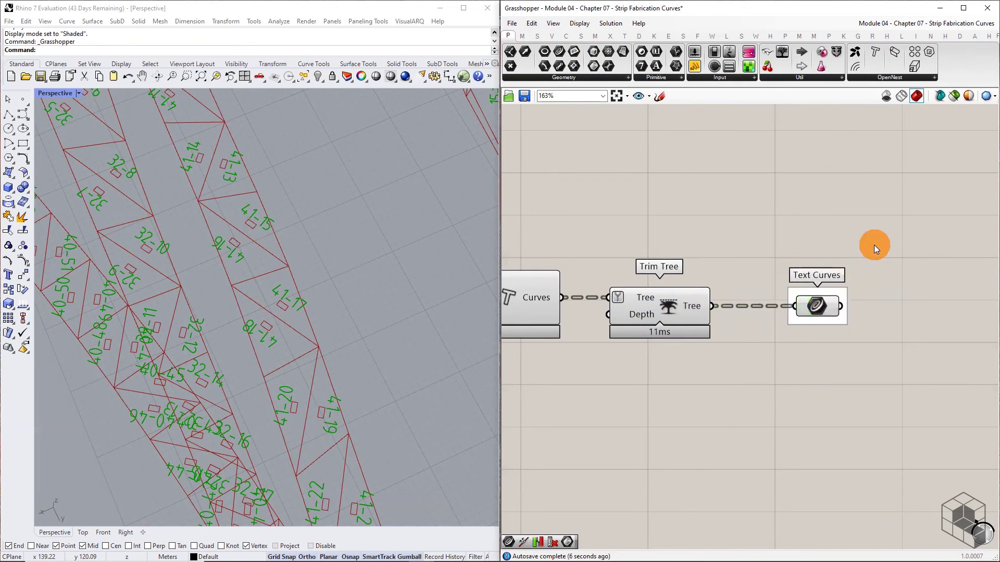
Step: Move the Main Cut Profile, Slot Curves Profile and Internal Fold Lines parameters into vertical alignment above the Text Curves parameter
{"action": "scroll", "coordinate": [804, 297], "scroll_direction": "down", "scroll_amount": 5}
{"action": "scroll", "coordinate": [726, 255], "scroll_direction": "down", "scroll_amount": 3}
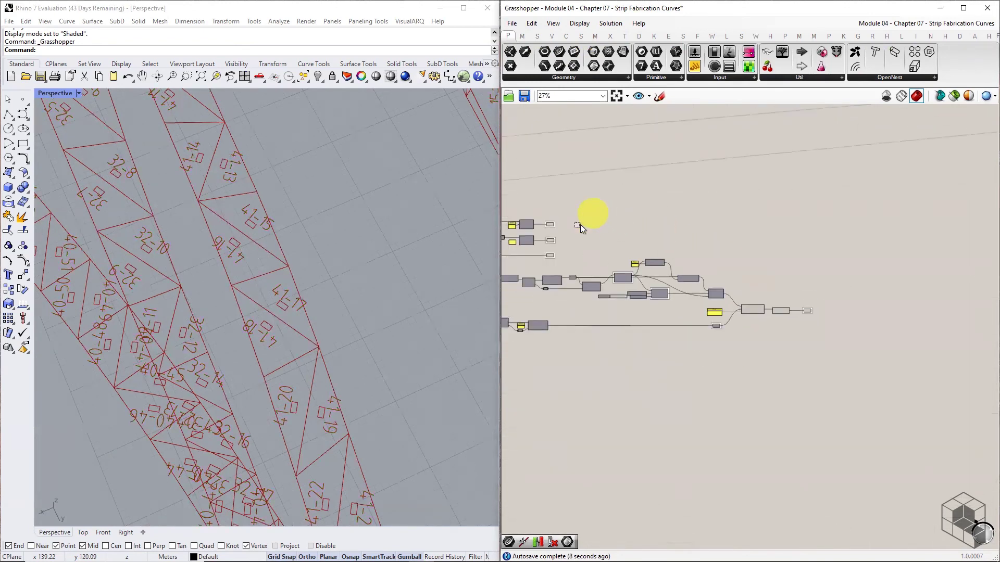
{"action": "left_click_drag", "start_coordinate": [589, 214], "coordinate": [808, 258]}
{"action": "scroll", "coordinate": [807, 257], "scroll_direction": "up", "scroll_amount": 4}
{"action": "scroll", "coordinate": [806, 256], "scroll_direction": "up", "scroll_amount": 2}
{"action": "right_click_drag", "start_coordinate": [806, 256], "coordinate": [758, 272]}
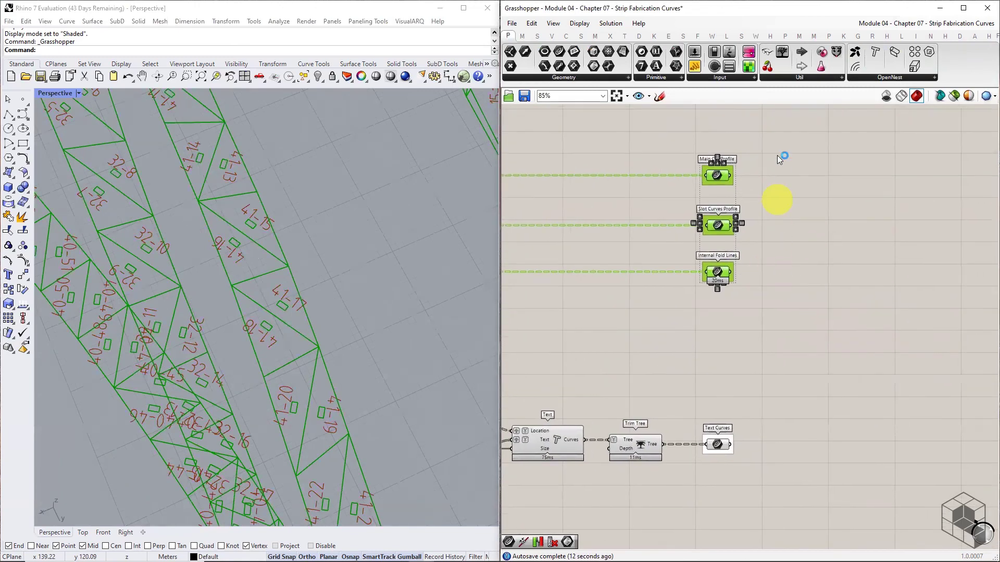
Step: Group the four output curve parameters and colour the group cyan (R 0, G 255, B 255)
{"action": "left_click_drag", "start_coordinate": [776, 149], "coordinate": [698, 483]}
{"action": "middle_click", "coordinate": [747, 354]}
{"action": "left_click", "coordinate": [751, 327]}
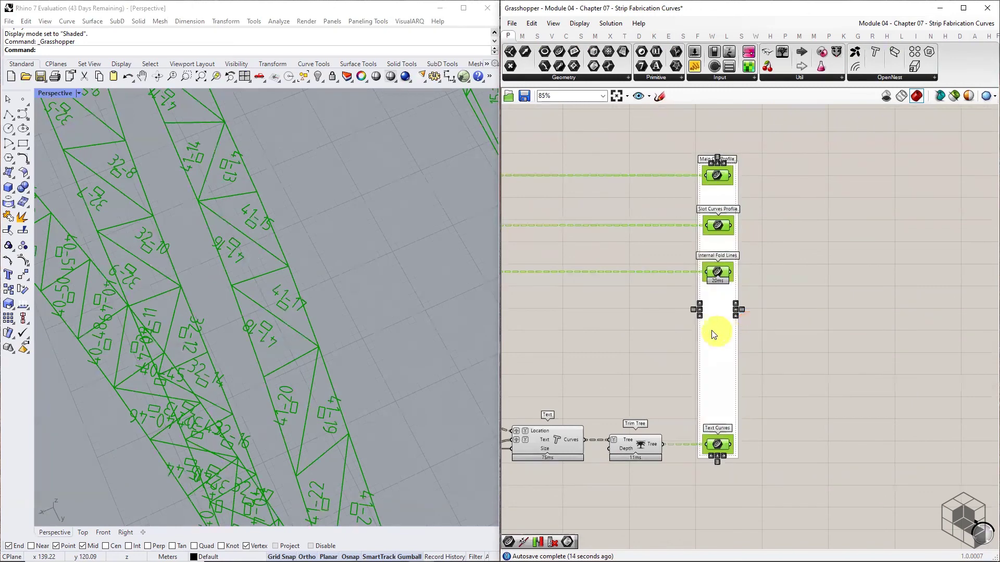
{"action": "right_click", "coordinate": [711, 331]}
{"action": "mouse_move", "coordinate": [762, 444]}
{"action": "left_click_drag", "start_coordinate": [889, 458], "coordinate": [939, 481]}
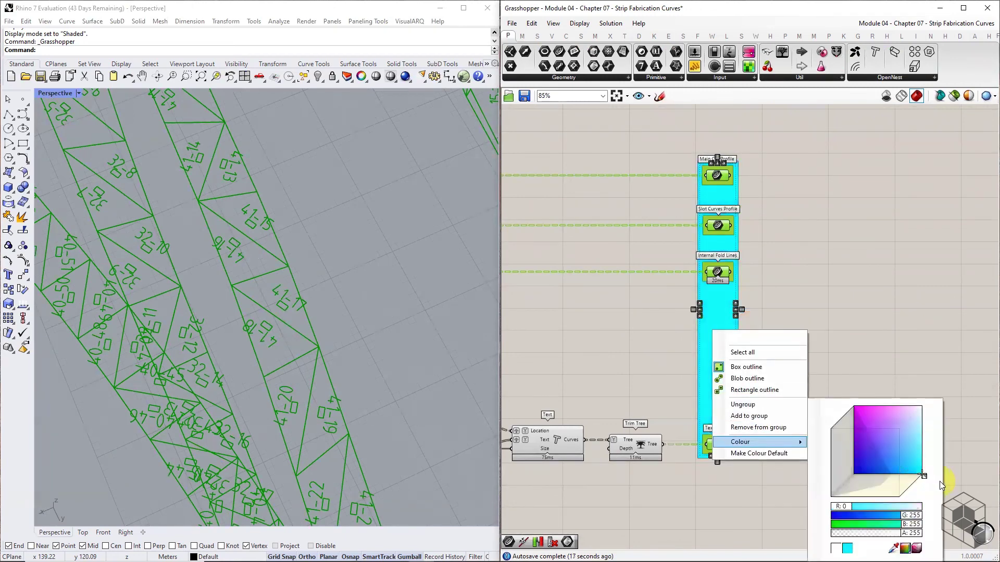
{"action": "left_click", "coordinate": [841, 309]}
Step: Turn off the preview of the OpenNest Text and Trim Tree components
{"action": "scroll", "coordinate": [769, 273], "scroll_direction": "up", "scroll_amount": 1}
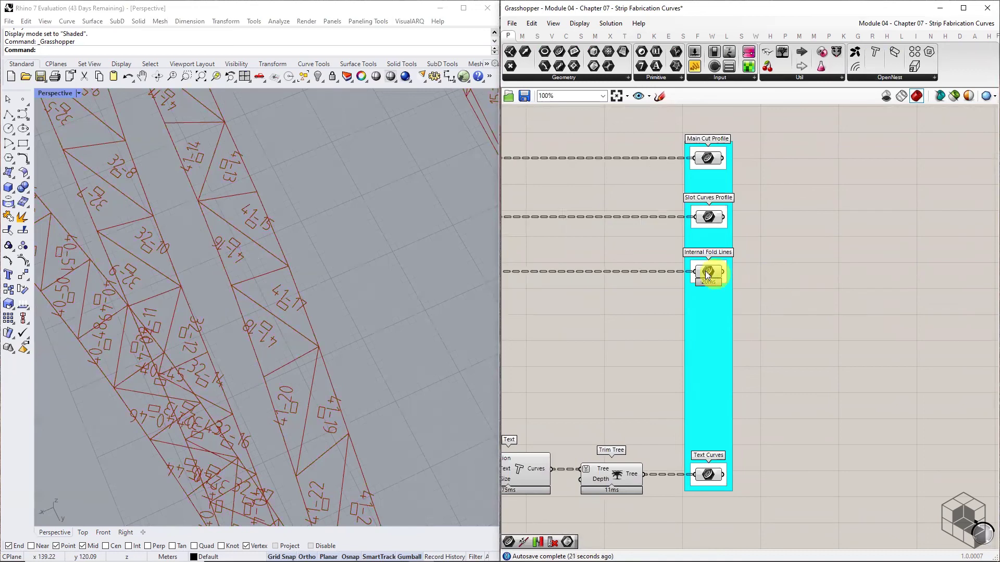
{"action": "scroll", "coordinate": [708, 273], "scroll_direction": "up", "scroll_amount": 1}
{"action": "right_click_drag", "start_coordinate": [660, 301], "coordinate": [783, 292]}
{"action": "left_click_drag", "start_coordinate": [788, 288], "coordinate": [705, 377]}
{"action": "middle_click", "coordinate": [737, 337]}
{"action": "left_click", "coordinate": [771, 306]}
{"action": "right_click_drag", "start_coordinate": [723, 308], "coordinate": [808, 295]}
{"action": "scroll", "coordinate": [808, 295], "scroll_direction": "down", "scroll_amount": 2}
{"action": "left_click", "coordinate": [828, 271]}
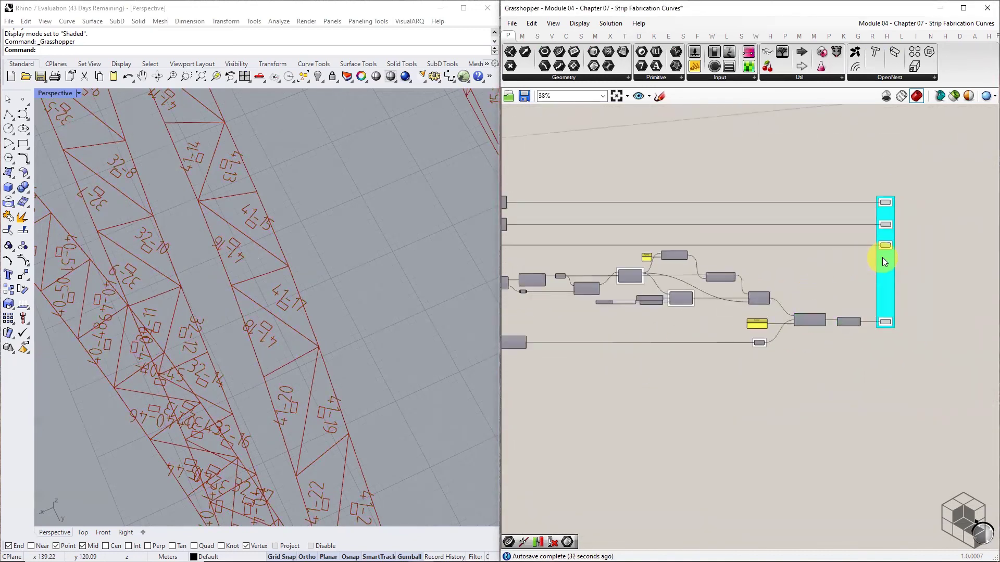
Step: Duplicate the whole strip fabrication curves definition, including its cyan output group, directly below the original
{"action": "scroll", "coordinate": [882, 257], "scroll_direction": "down", "scroll_amount": 4}
{"action": "left_click_drag", "start_coordinate": [903, 223], "coordinate": [581, 313]}
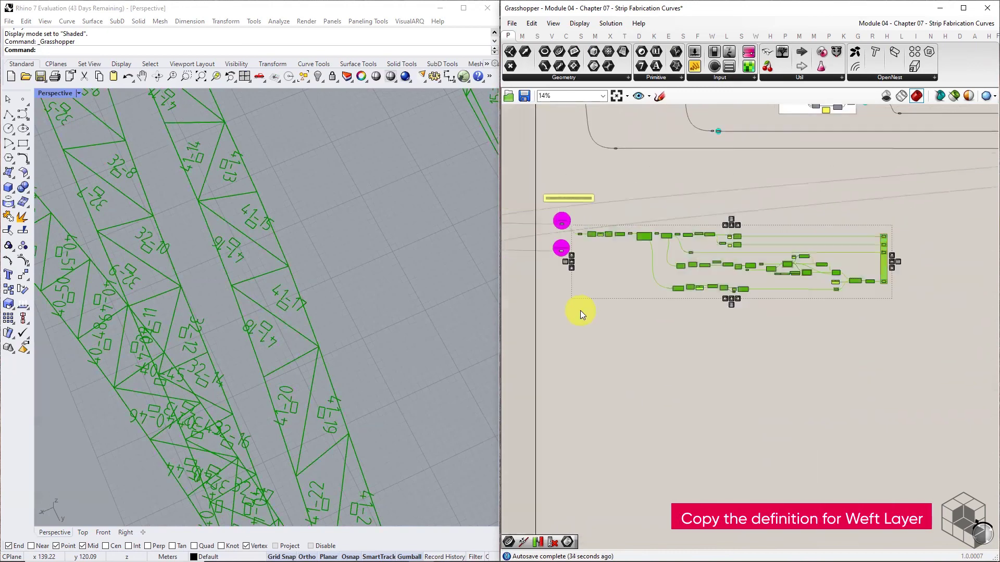
{"action": "left_click_drag", "start_coordinate": [644, 241], "coordinate": [649, 332], "text": "alt"}
Step: Group the original strip definition and shift the group slightly away from the magenta input parameters
{"action": "left_click_drag", "start_coordinate": [576, 223], "coordinate": [907, 295]}
{"action": "middle_click", "coordinate": [849, 271]}
{"action": "left_click", "coordinate": [849, 244]}
{"action": "left_click_drag", "start_coordinate": [743, 264], "coordinate": [778, 257]}
Step: Group the duplicated strip definition and align it directly beneath the original group
{"action": "left_click_drag", "start_coordinate": [578, 312], "coordinate": [888, 386]}
{"action": "middle_click", "coordinate": [816, 335]}
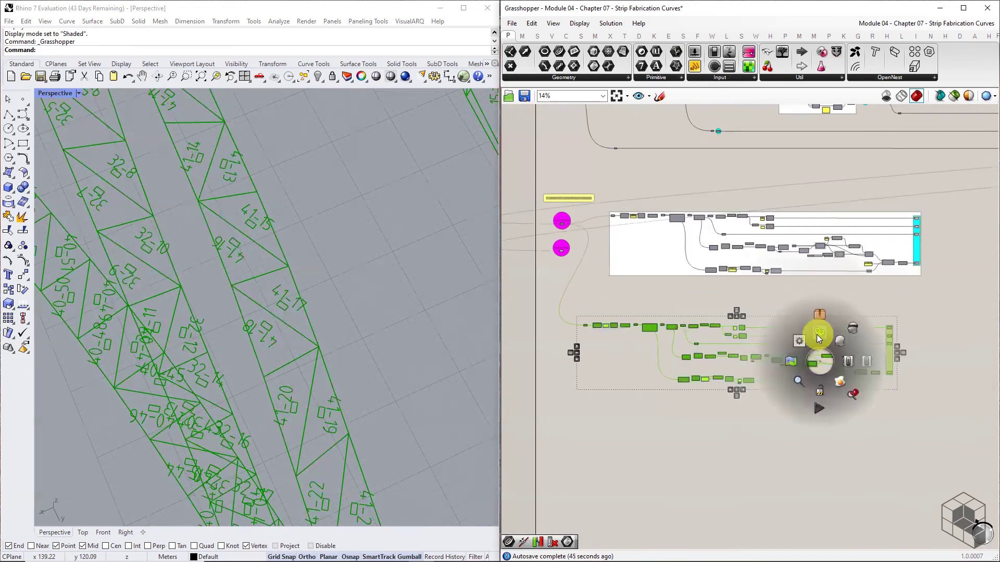
{"action": "left_click", "coordinate": [796, 347]}
{"action": "left_click_drag", "start_coordinate": [648, 368], "coordinate": [664, 338]}
Step: Connect the Weft Strips Brep parameter to the Brep input parameter of the duplicated definition, replacing its existing source
{"action": "scroll", "coordinate": [620, 313], "scroll_direction": "up", "scroll_amount": 6}
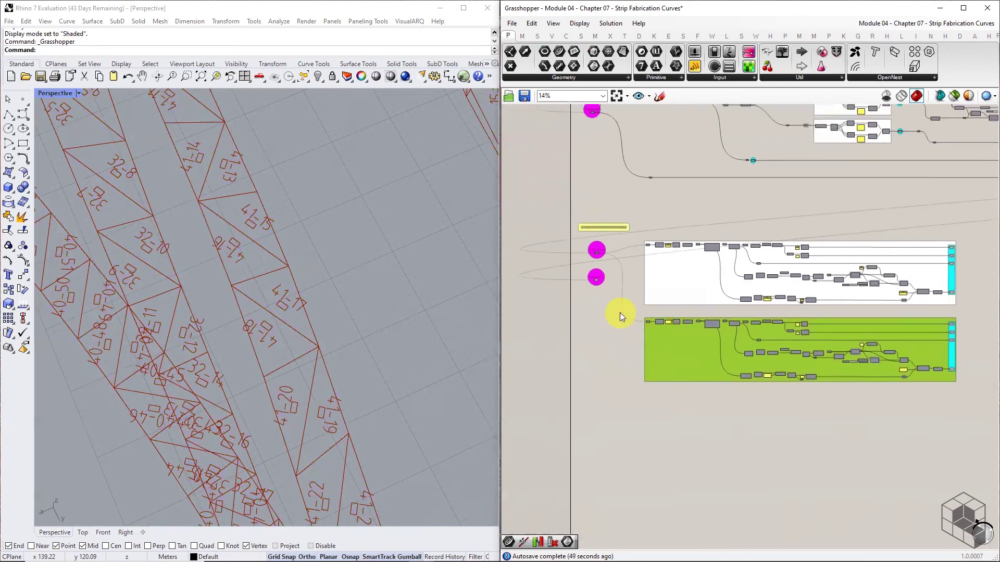
{"action": "scroll", "coordinate": [539, 198], "scroll_direction": "up", "scroll_amount": 2}
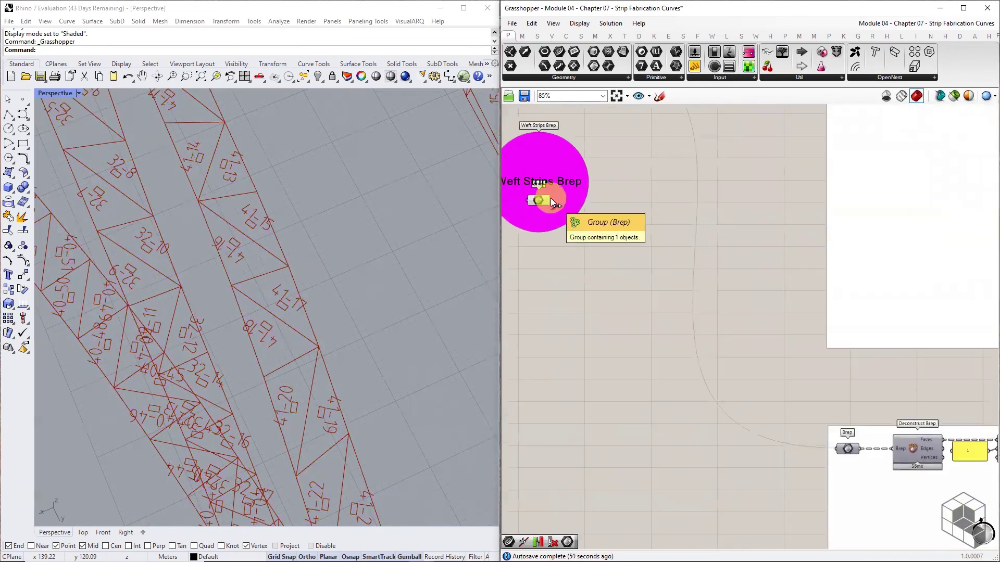
{"action": "left_click_drag", "start_coordinate": [551, 198], "coordinate": [836, 444]}
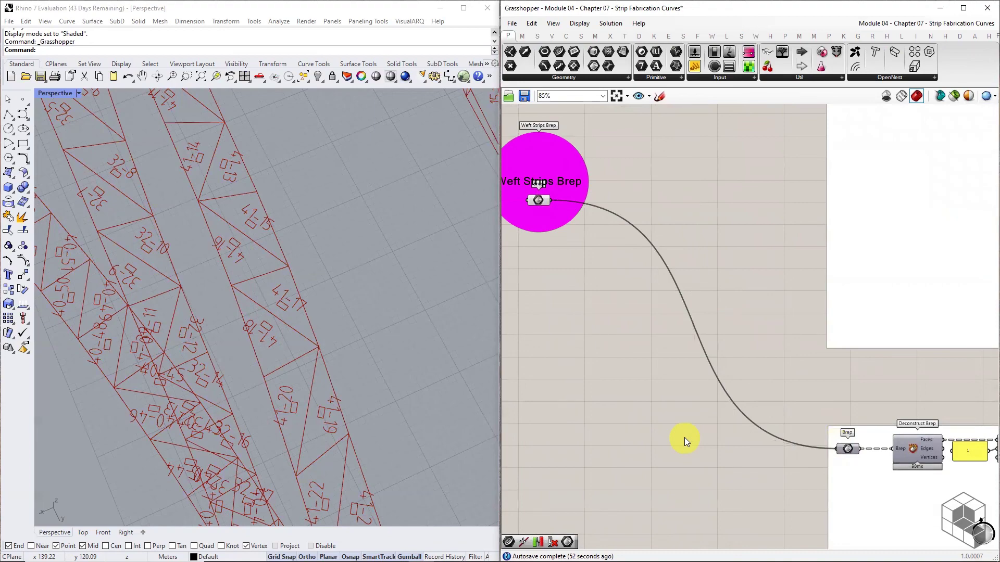
Step: Check the weft definition's Main Cut Profile, Slot Curves Profile, Internal Fold Lines and Text Curves outputs against the Rhino viewport
{"action": "scroll", "coordinate": [651, 379], "scroll_direction": "down", "scroll_amount": 7}
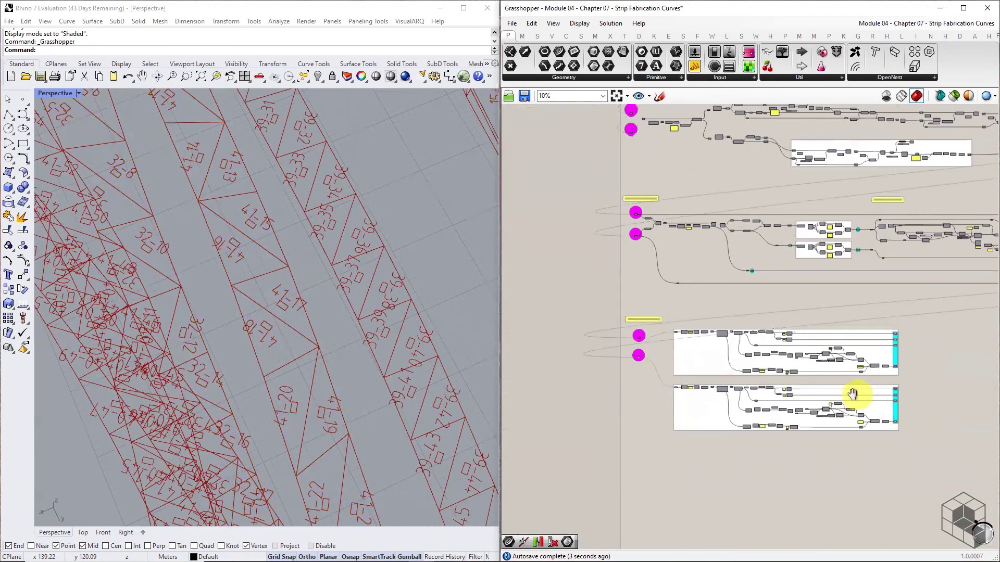
{"action": "scroll", "coordinate": [789, 370], "scroll_direction": "up", "scroll_amount": 4}
{"action": "scroll", "coordinate": [800, 355], "scroll_direction": "up", "scroll_amount": 4}
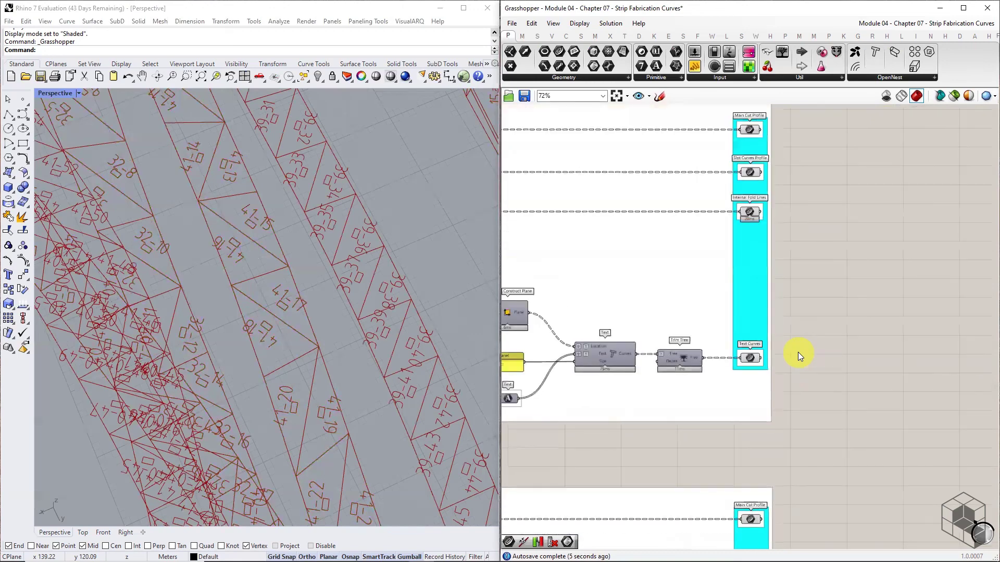
{"action": "scroll", "coordinate": [771, 383], "scroll_direction": "down", "scroll_amount": 7}
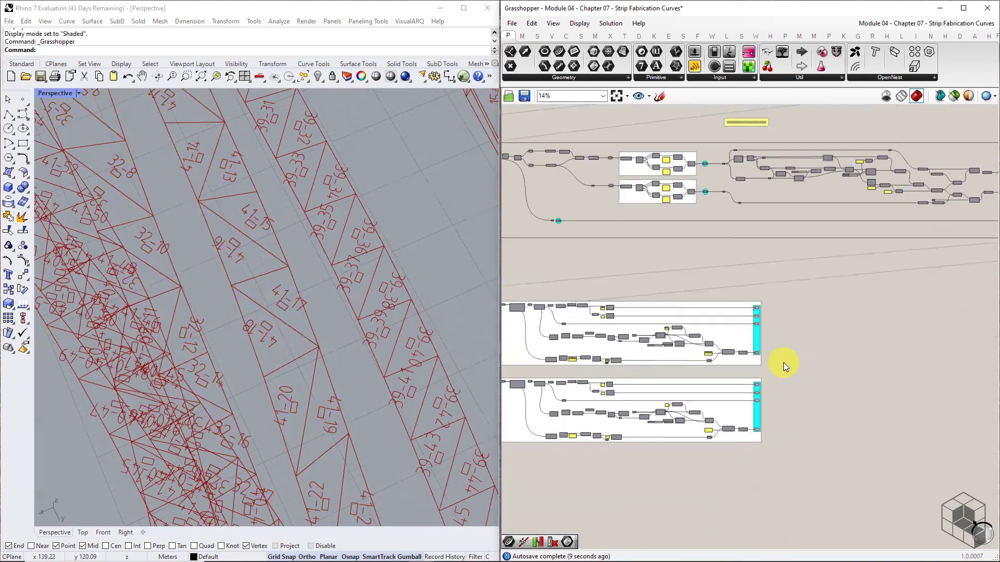
{"action": "scroll", "coordinate": [778, 365], "scroll_direction": "up", "scroll_amount": 4}
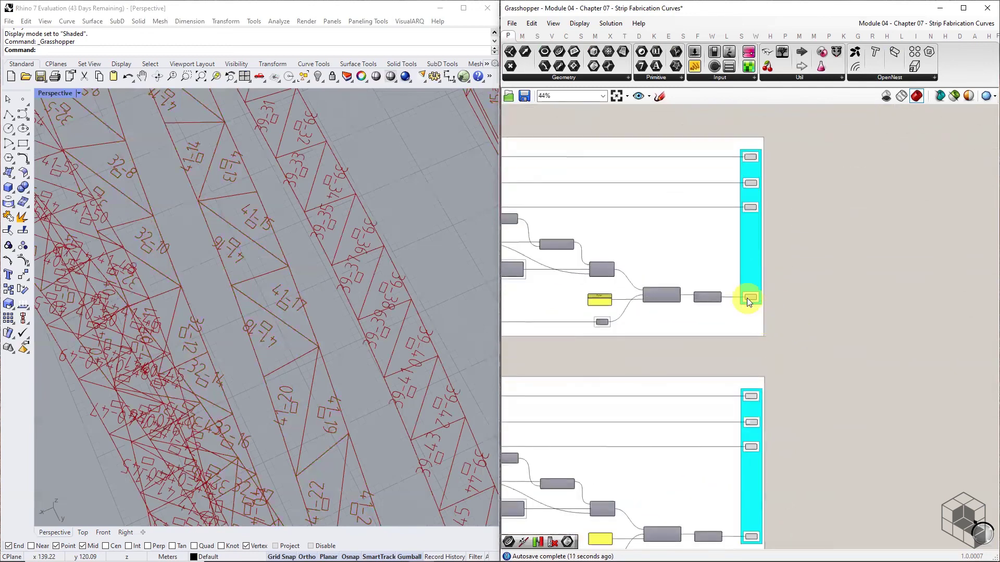
{"action": "scroll", "coordinate": [747, 298], "scroll_direction": "up", "scroll_amount": 3}
{"action": "right_click_drag", "start_coordinate": [757, 416], "coordinate": [771, 261]}
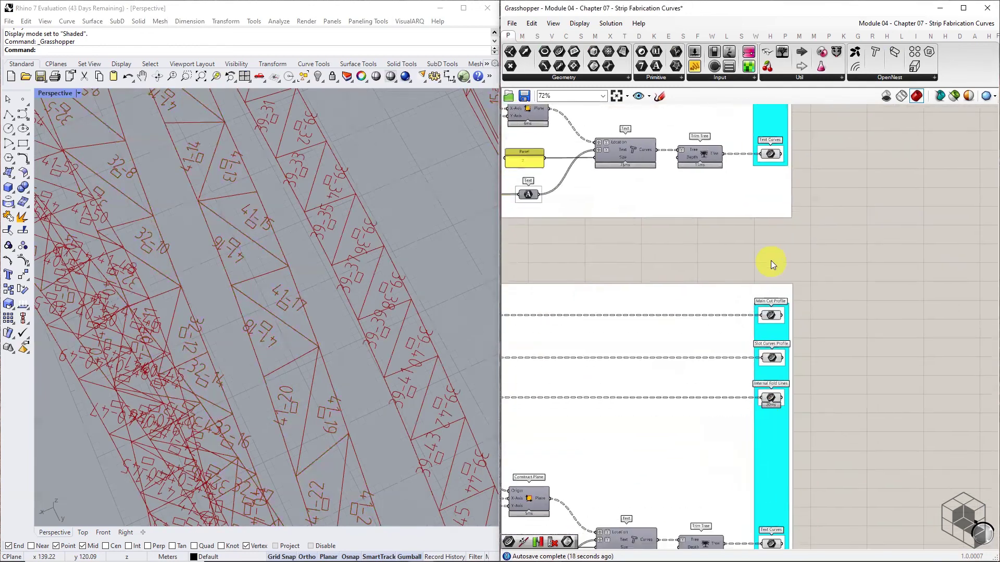
{"action": "scroll", "coordinate": [770, 320], "scroll_direction": "up", "scroll_amount": 1}
{"action": "left_click", "coordinate": [770, 321]}
{"action": "left_click", "coordinate": [777, 378]}
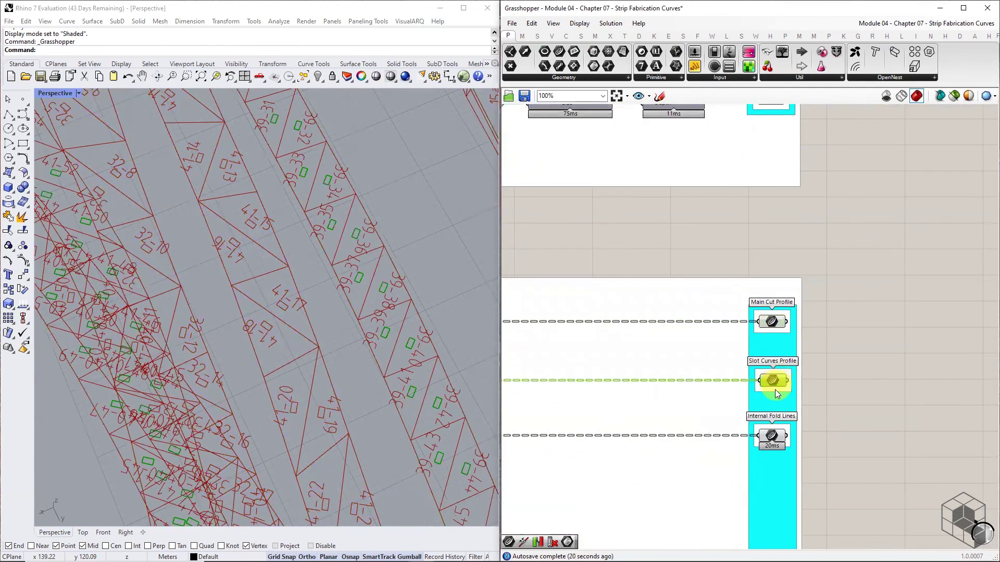
{"action": "right_click_drag", "start_coordinate": [772, 411], "coordinate": [785, 300]}
{"action": "left_click", "coordinate": [784, 324]}
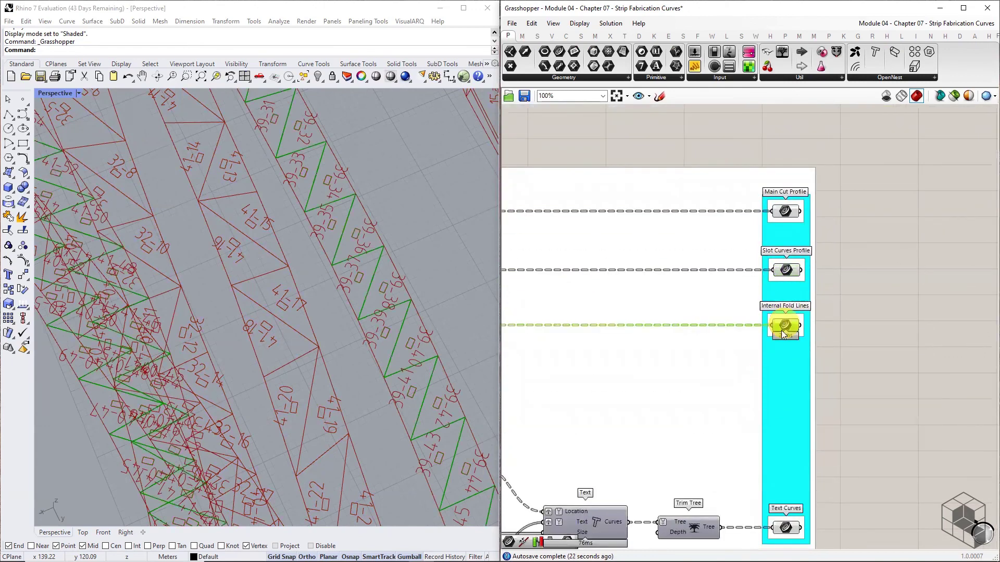
{"action": "right_click_drag", "start_coordinate": [784, 403], "coordinate": [784, 262]}
{"action": "left_click", "coordinate": [788, 387]}
{"action": "mouse_move", "coordinate": [787, 389]}
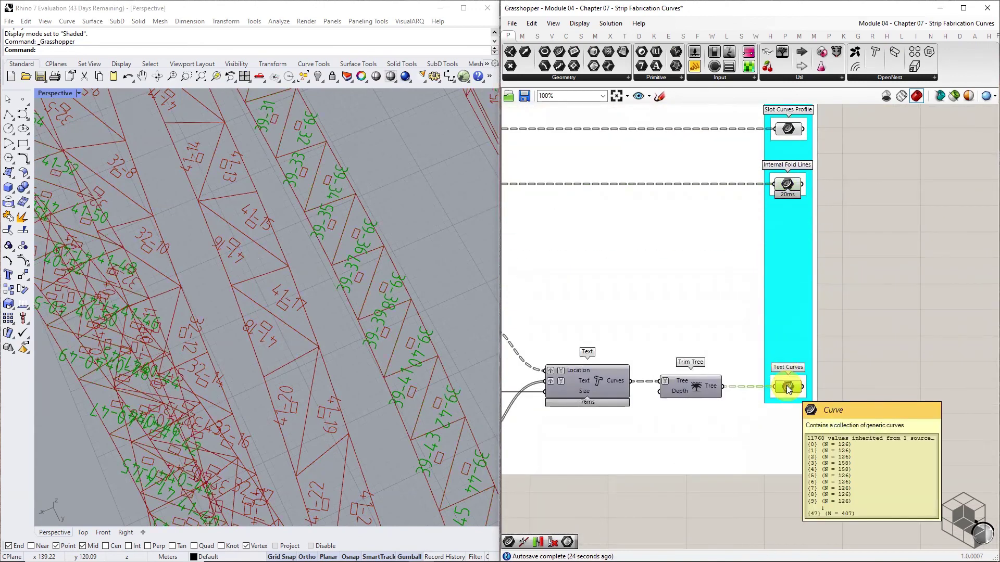